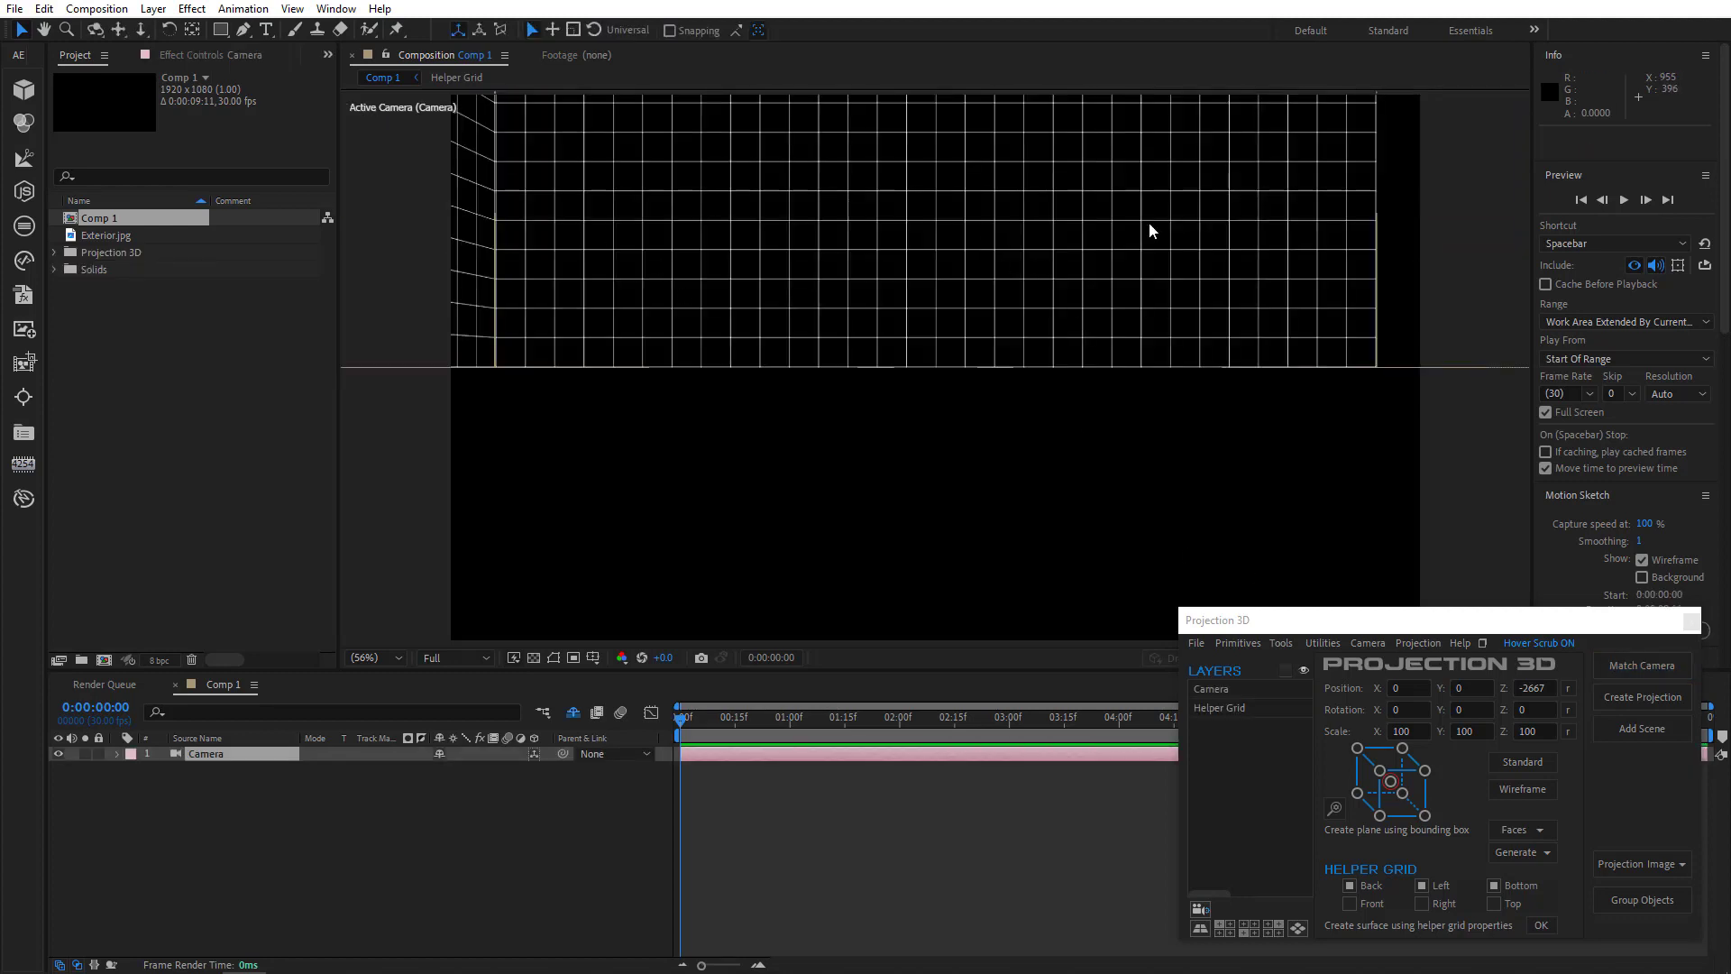
- Reveal the shy layers in the timeline and select the Helper Grid layer
{"action": "left_click", "coordinate": [574, 713]}
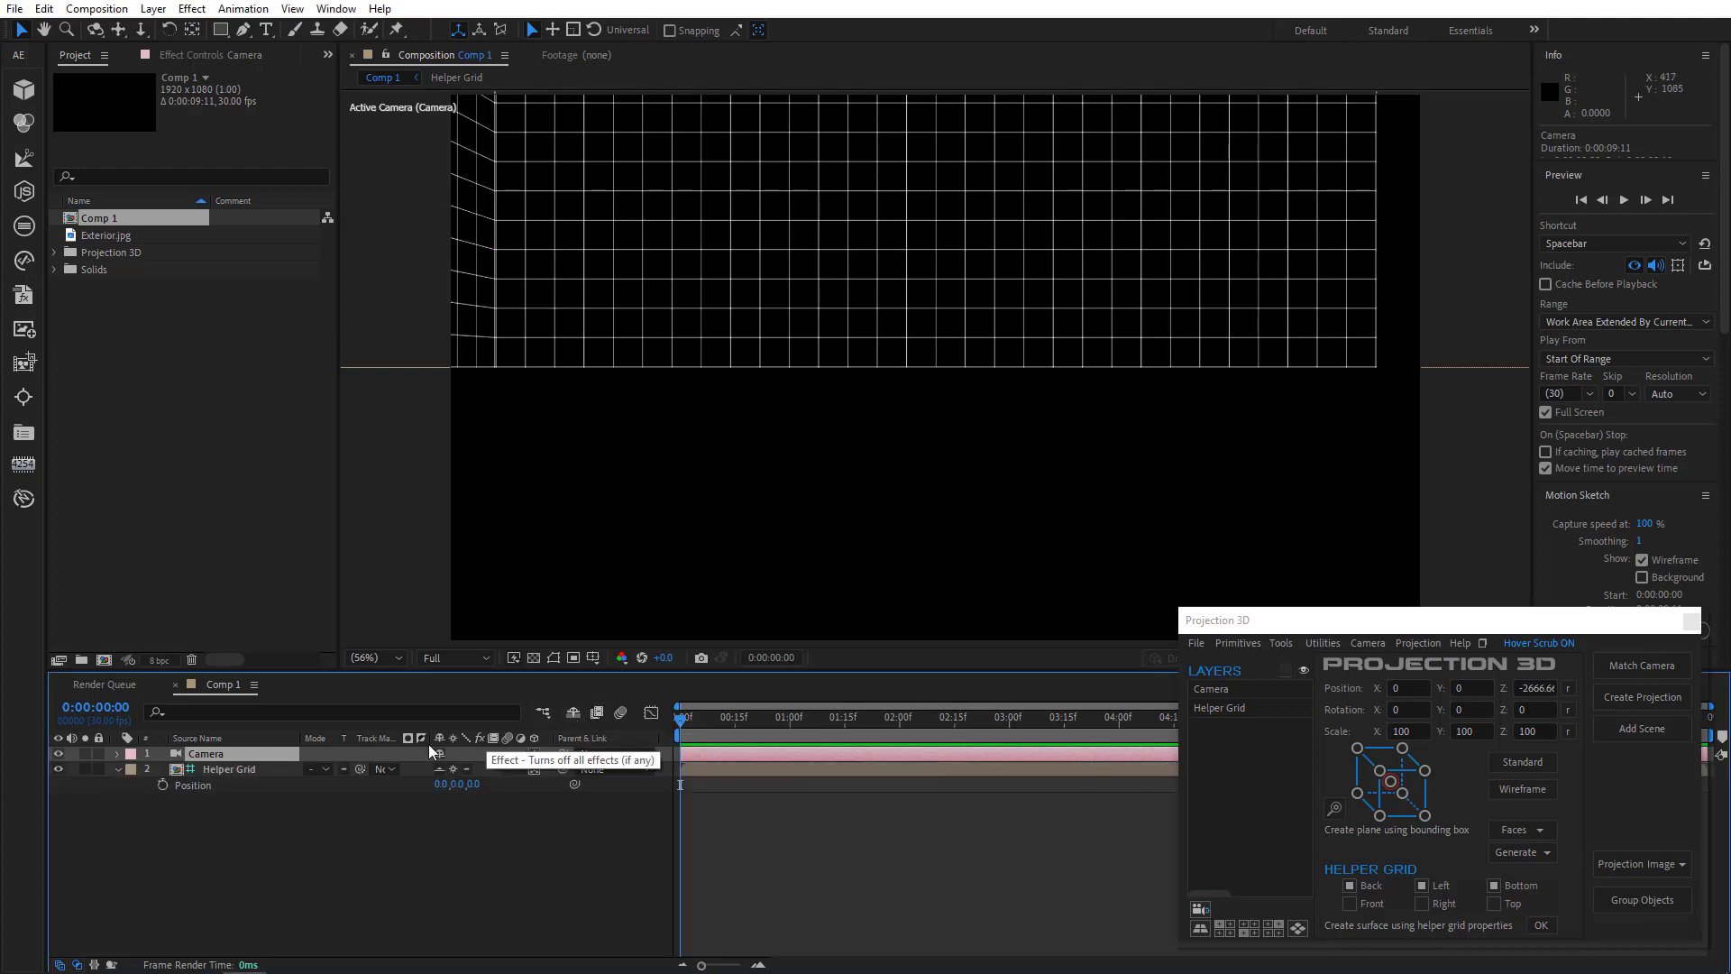
{"action": "left_click", "coordinate": [247, 769]}
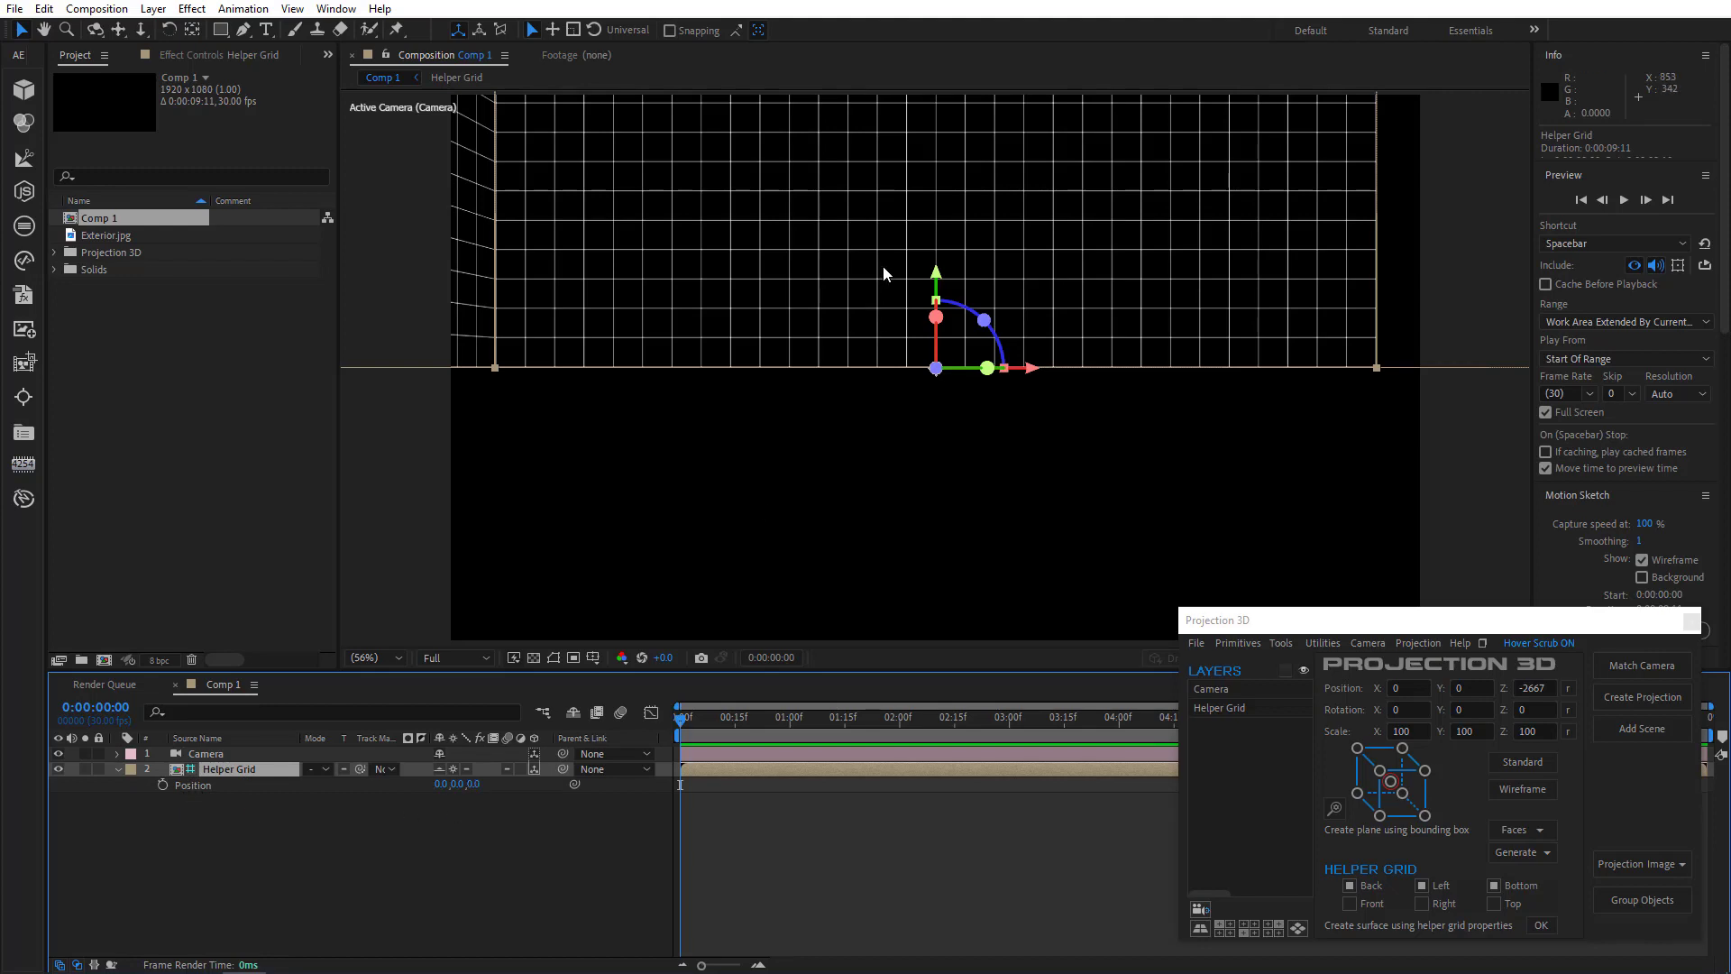
- Try moving the helper grid in the viewer, then undo the move
{"action": "left_click_drag", "start_coordinate": [884, 273], "coordinate": [729, 542]}
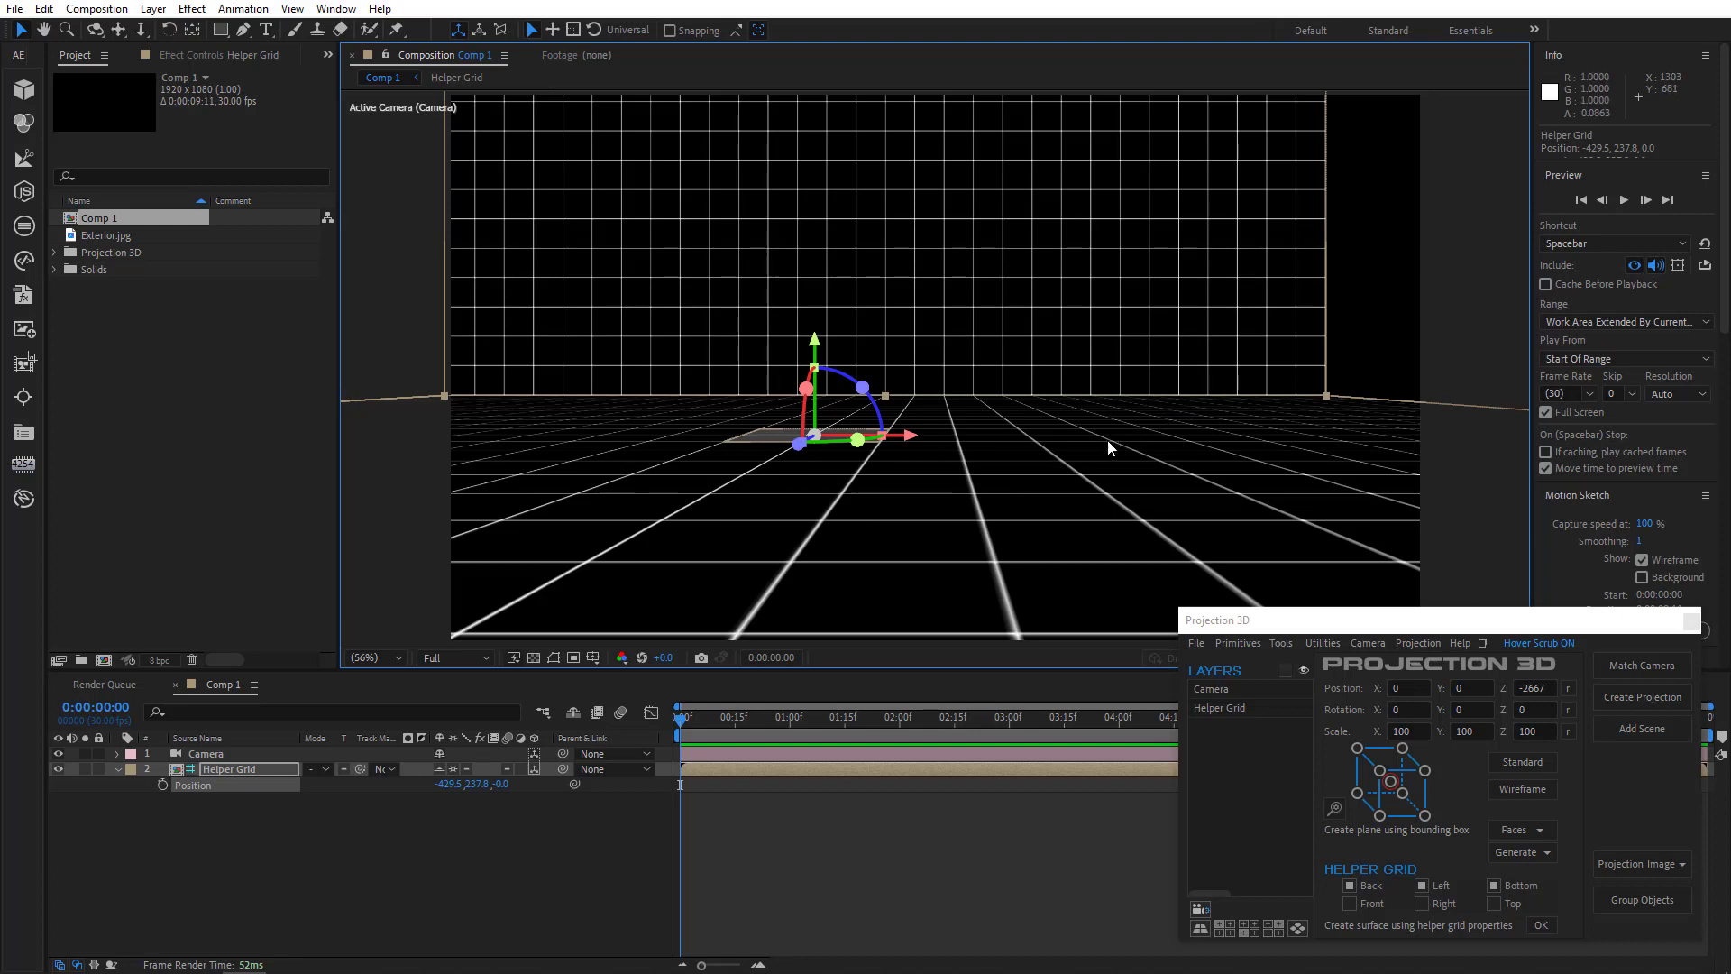
{"action": "key", "text": "ctrl+z"}
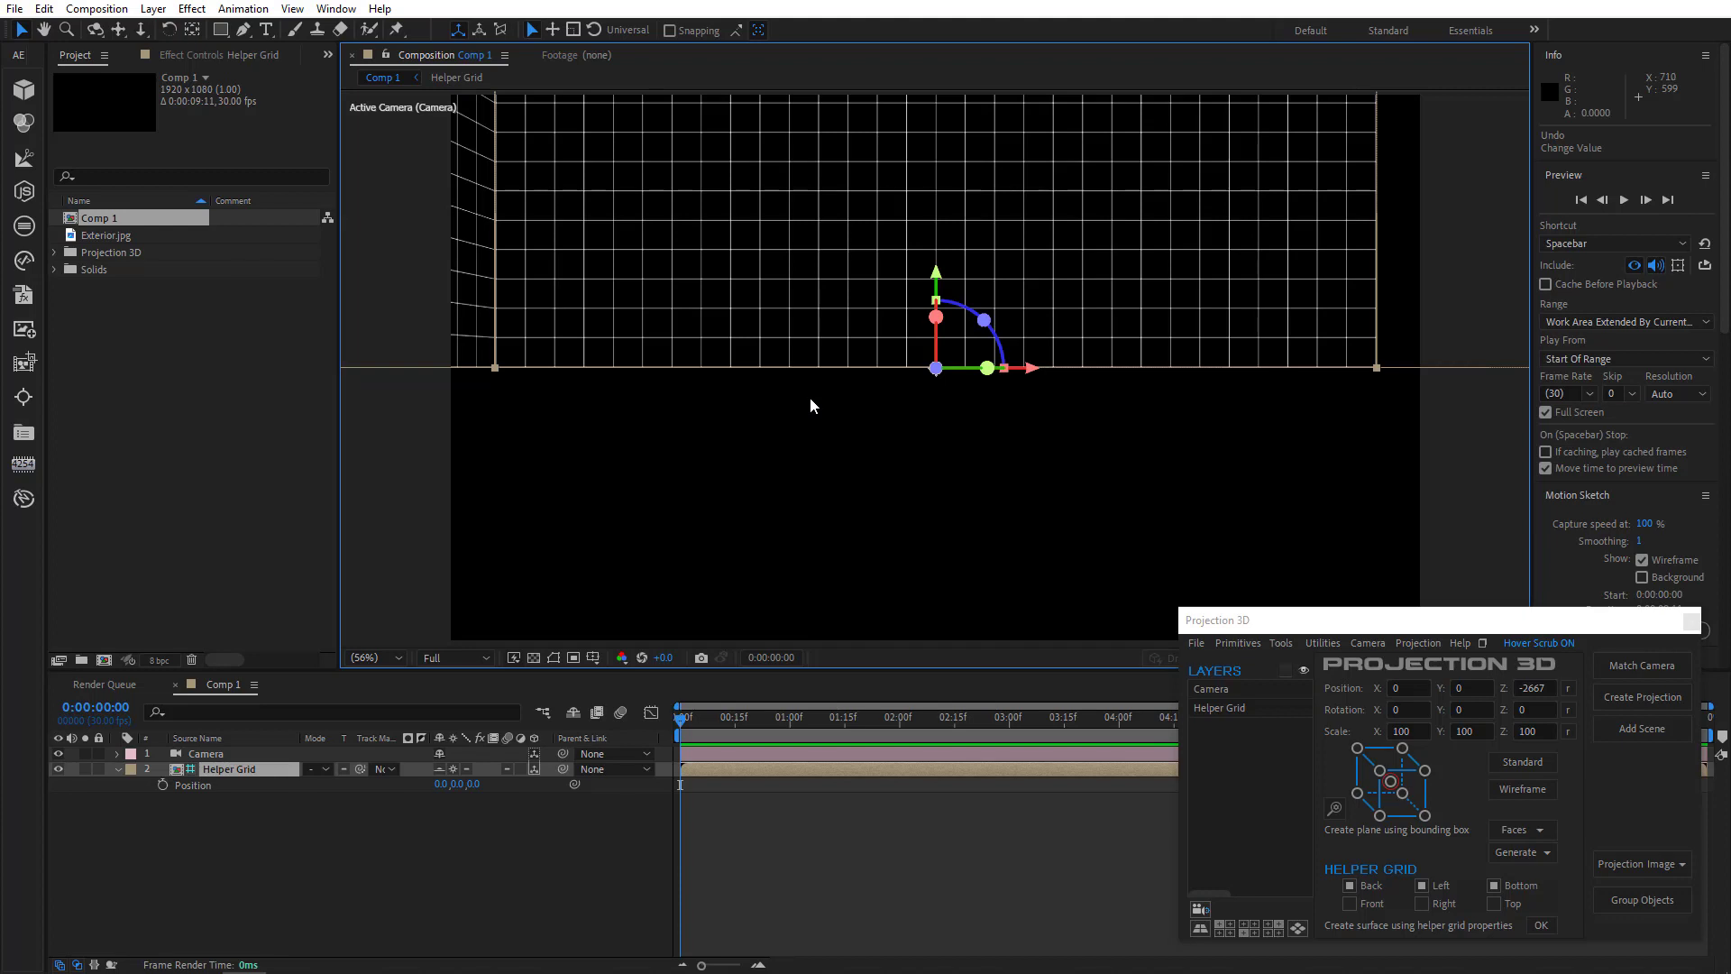
- Orbit and pan the camera view to inspect the helper grid in 3D
{"action": "left_click", "coordinate": [96, 30]}
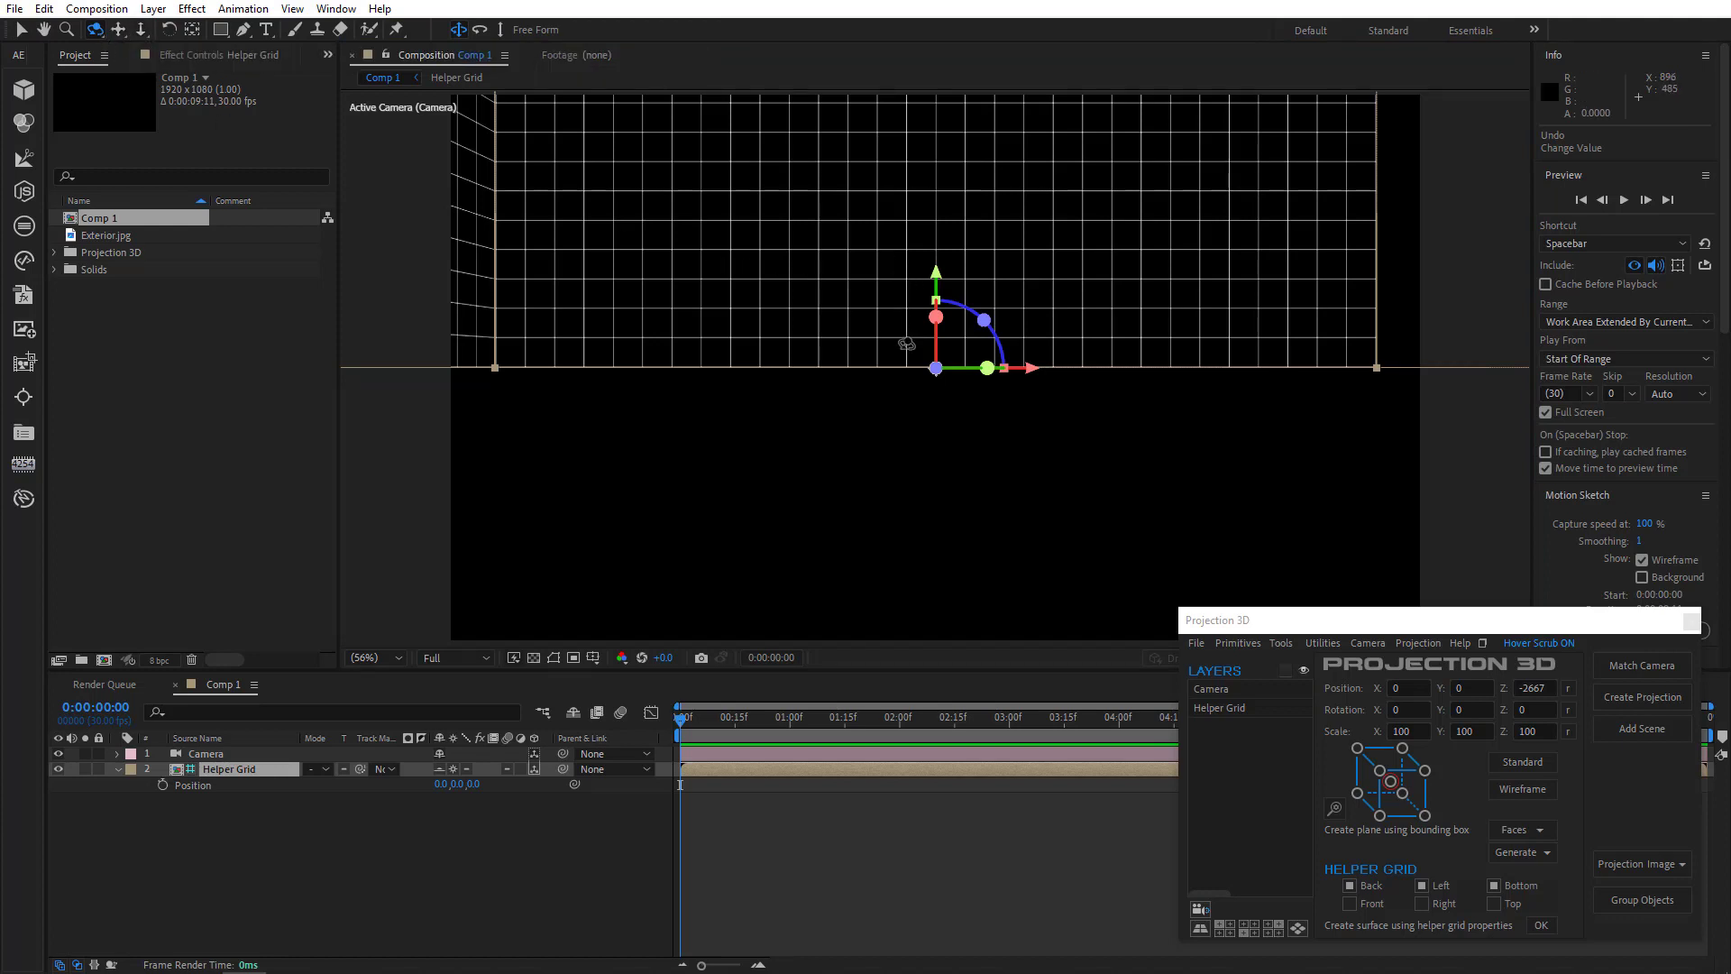
{"action": "left_click_drag", "start_coordinate": [901, 355], "coordinate": [848, 369]}
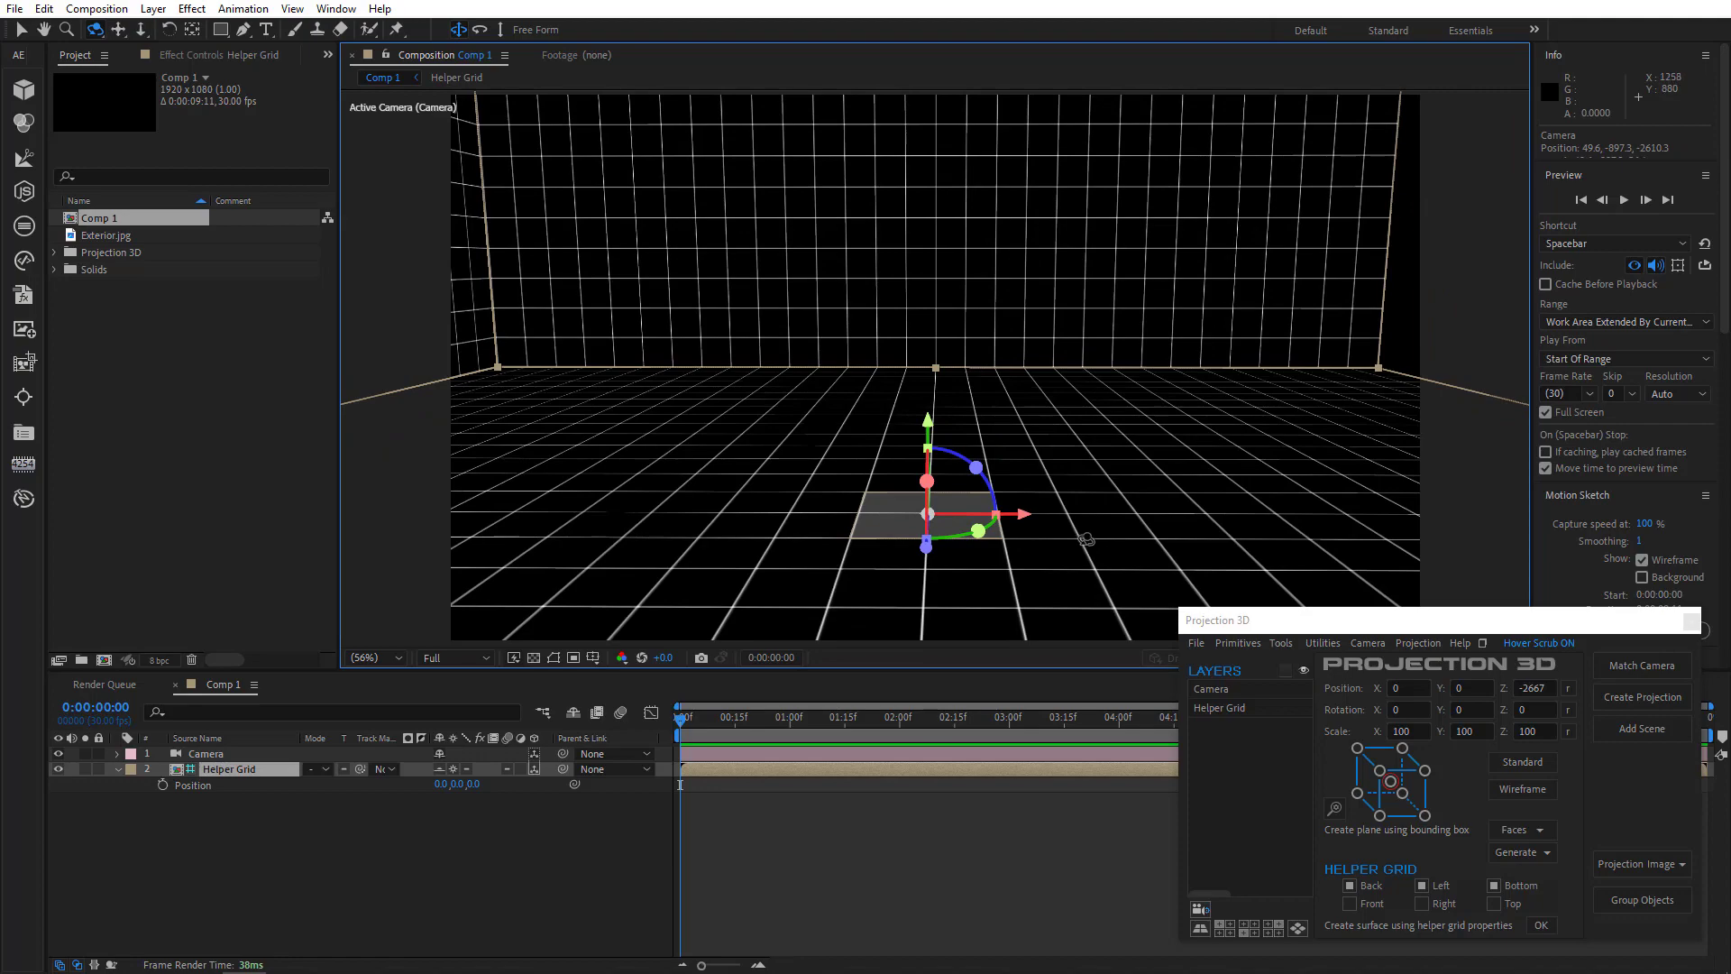
{"action": "left_click_drag", "start_coordinate": [866, 532], "coordinate": [815, 514]}
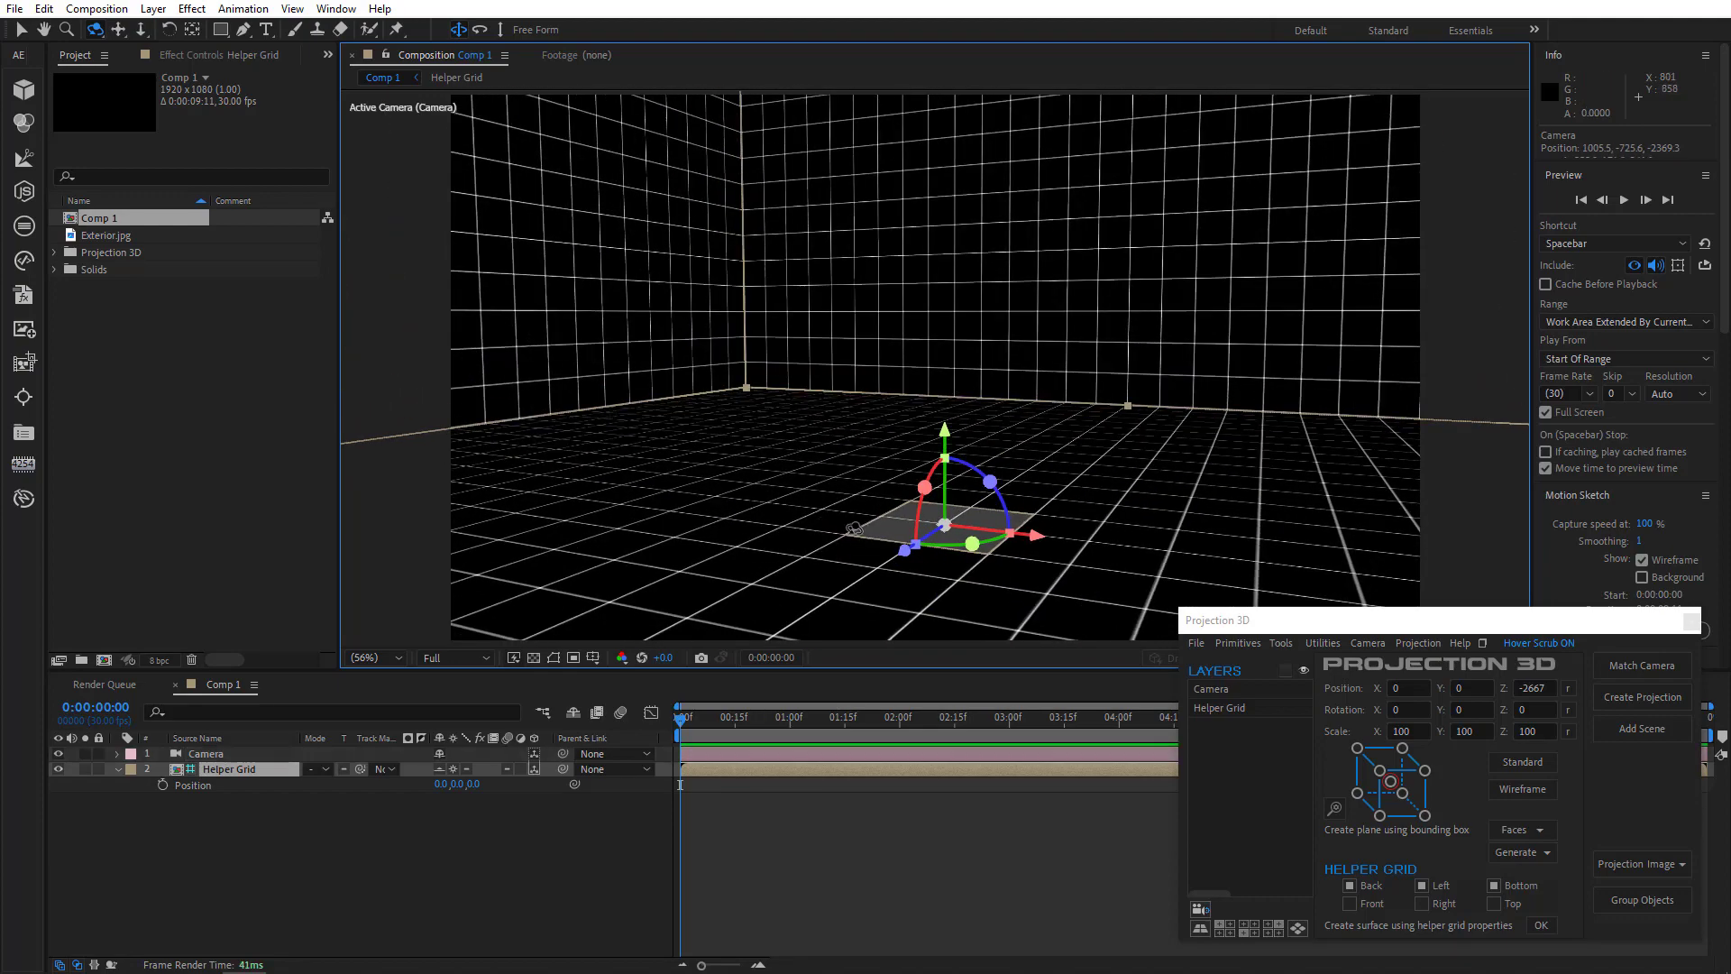
{"action": "left_click", "coordinate": [118, 29]}
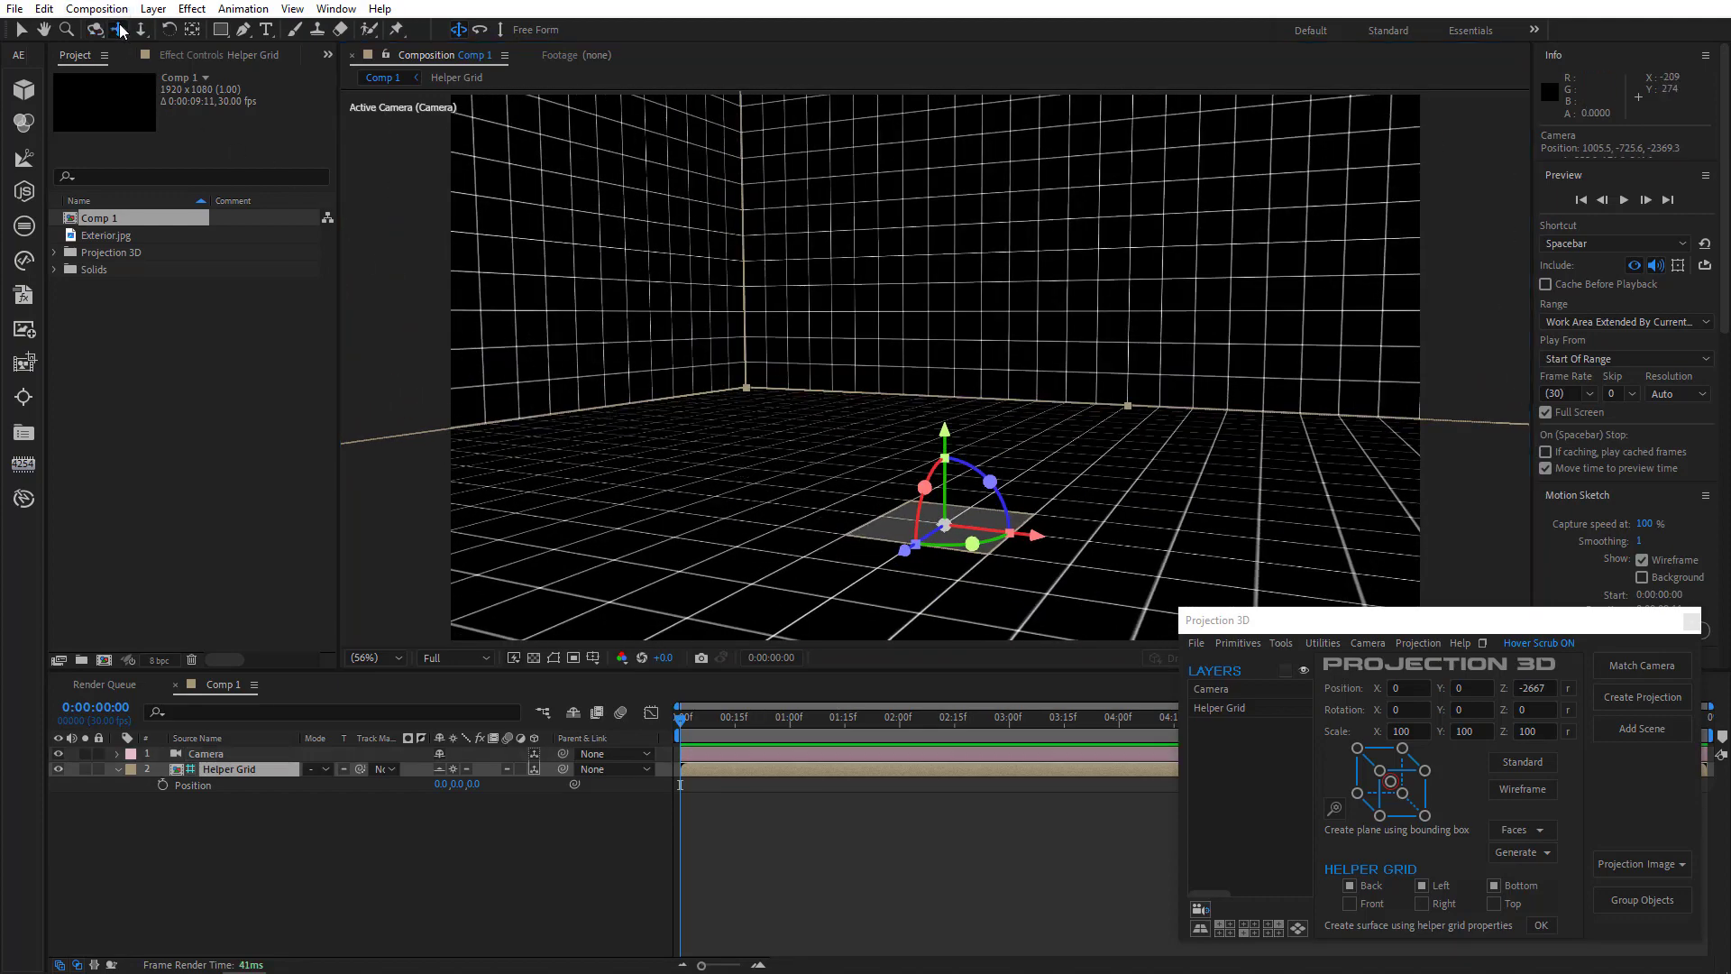
{"action": "left_click_drag", "start_coordinate": [996, 406], "coordinate": [1050, 392]}
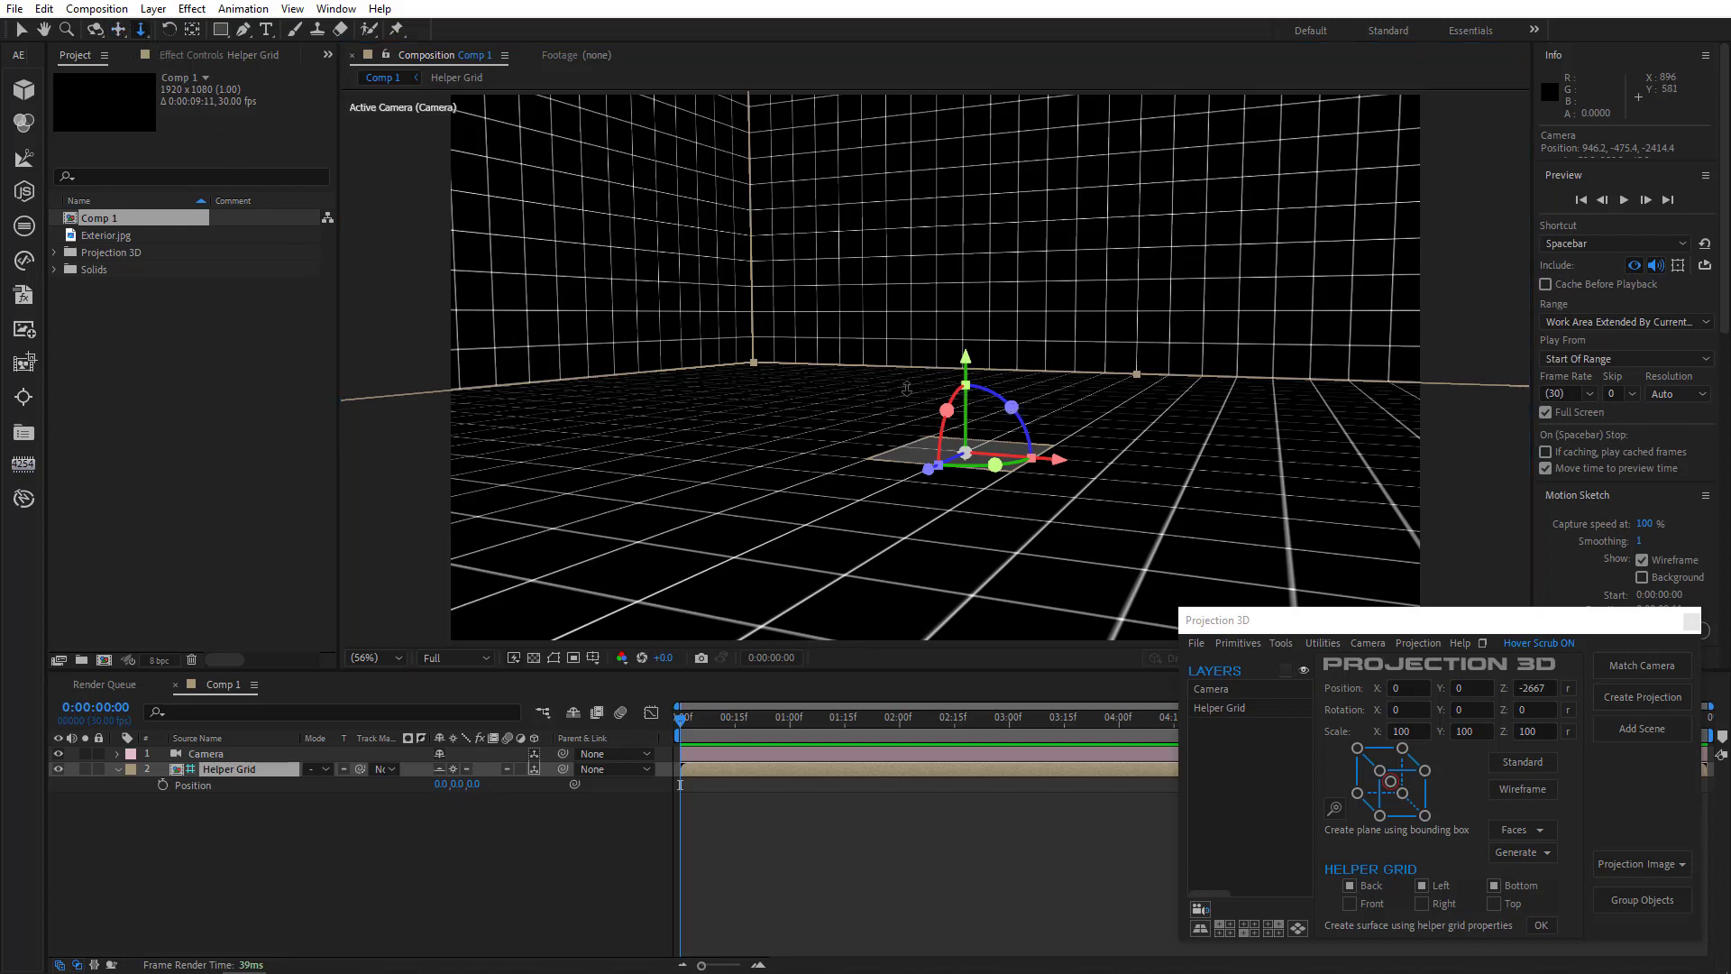
{"action": "left_click_drag", "start_coordinate": [900, 390], "coordinate": [1010, 455]}
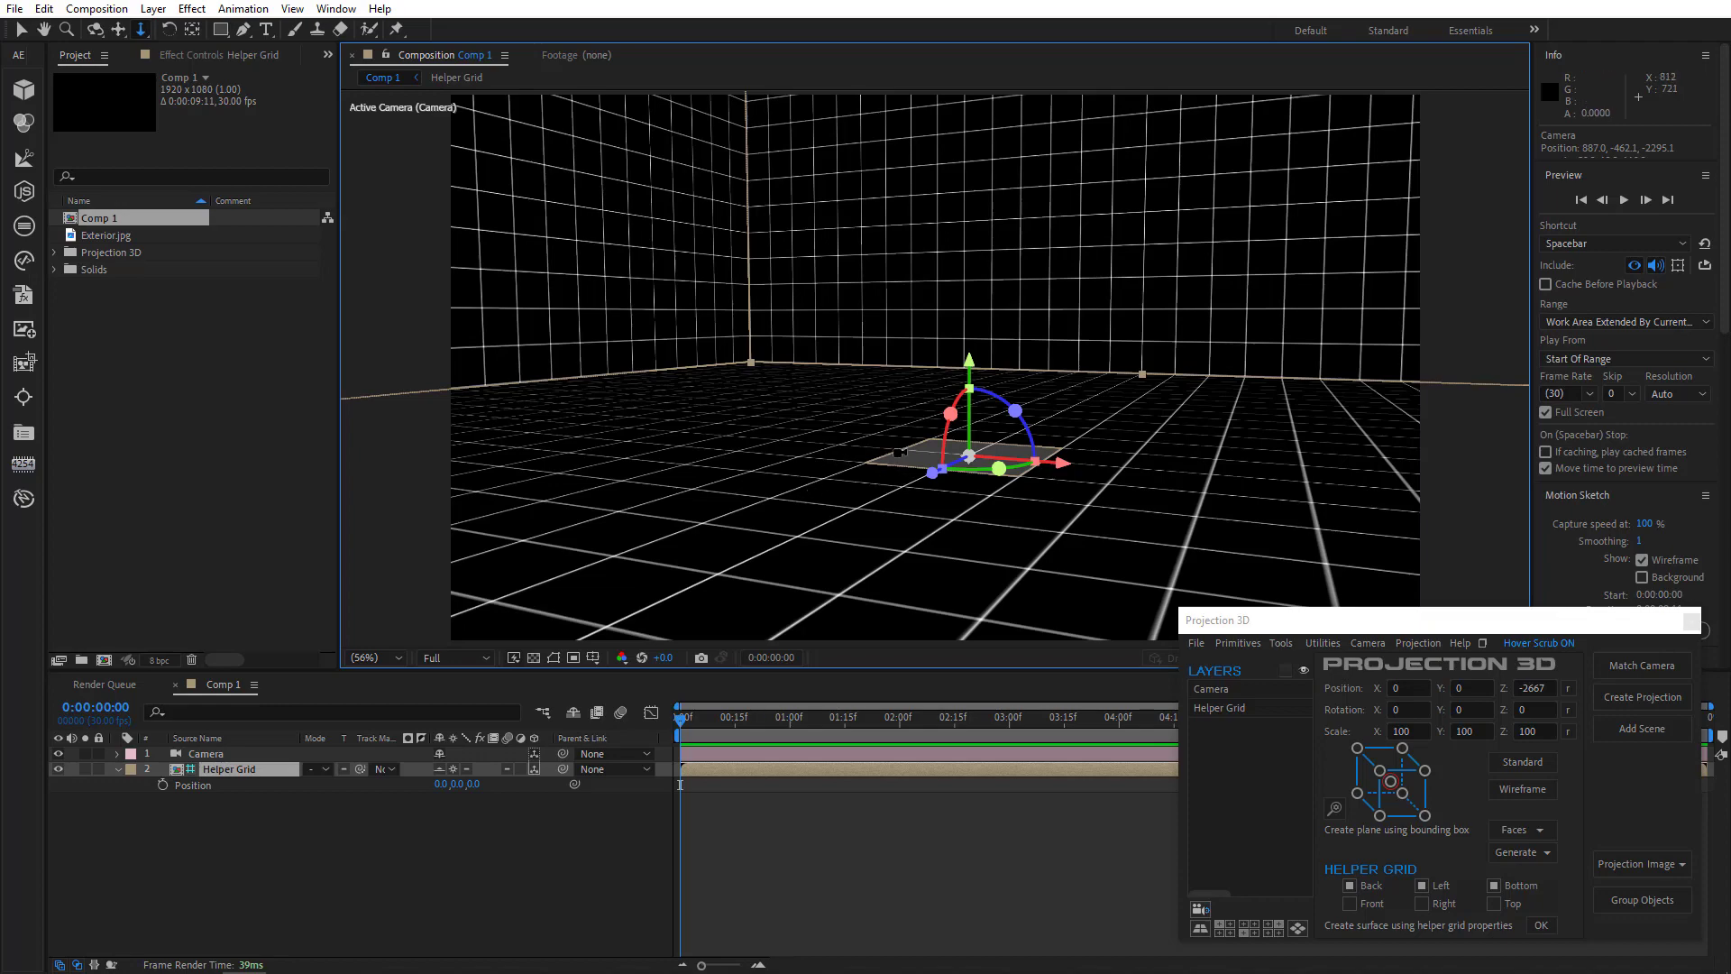
{"action": "left_click_drag", "start_coordinate": [899, 452], "coordinate": [837, 528]}
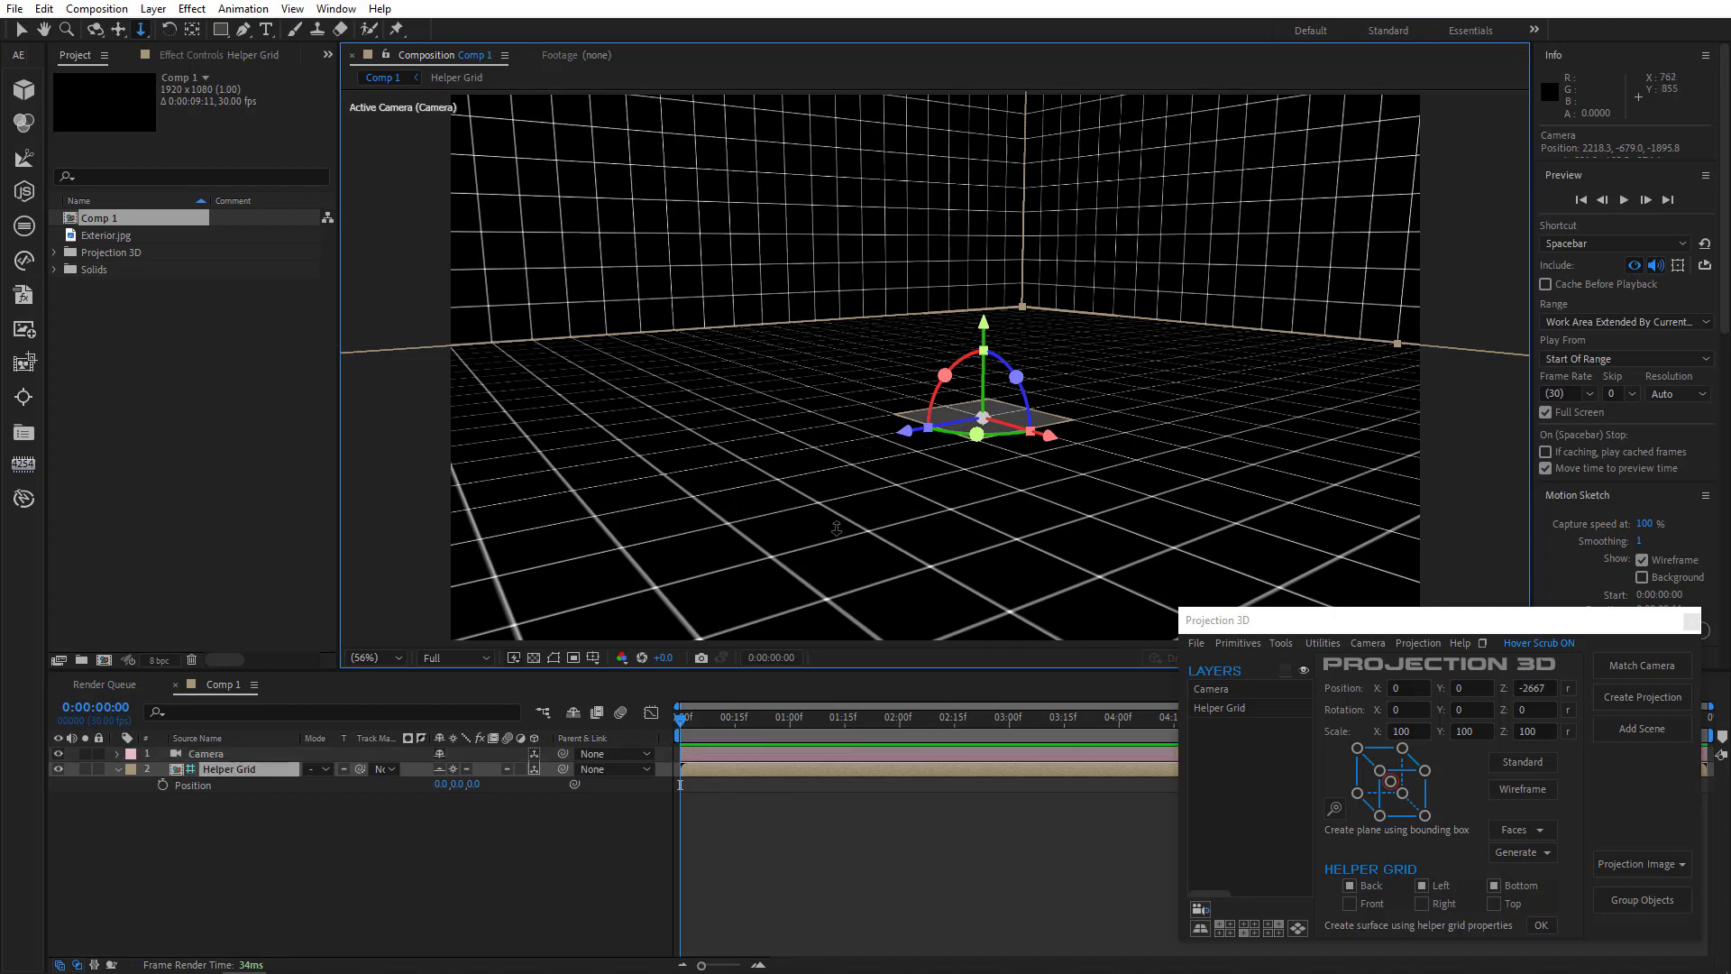
- Hide the shy Helper Grid layer and insert a cube primitive from Projection 3D
{"action": "left_click", "coordinate": [464, 844]}
{"action": "left_click", "coordinate": [568, 718]}
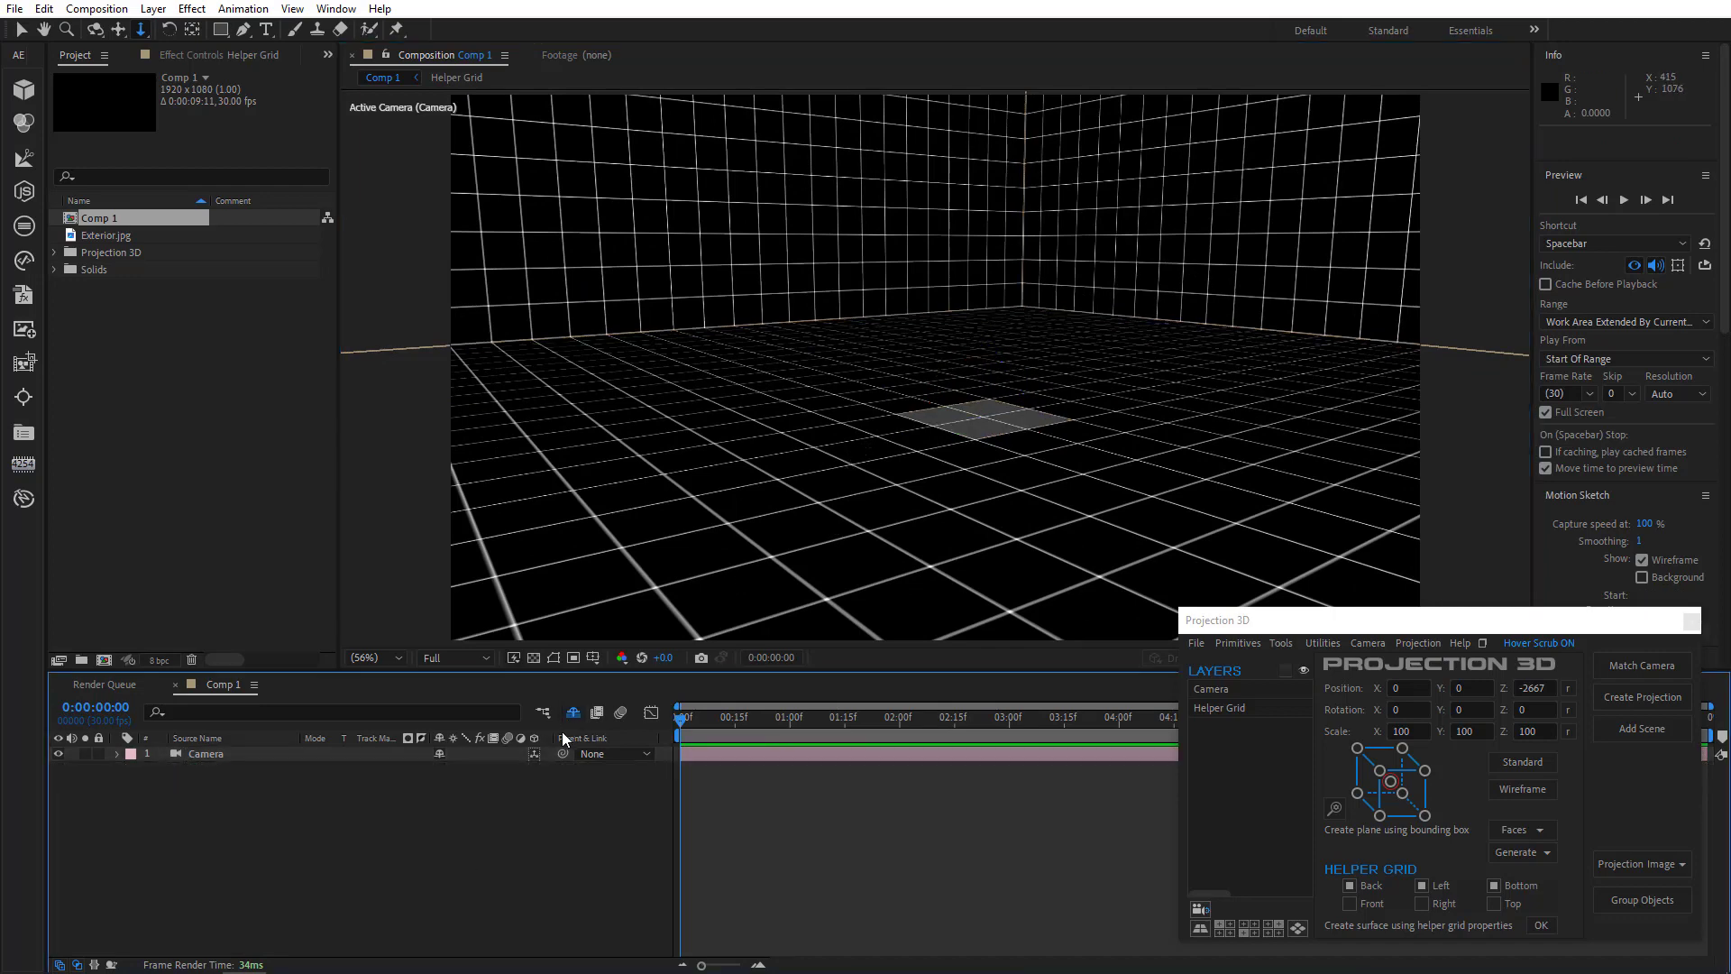
{"action": "left_click", "coordinate": [1224, 647]}
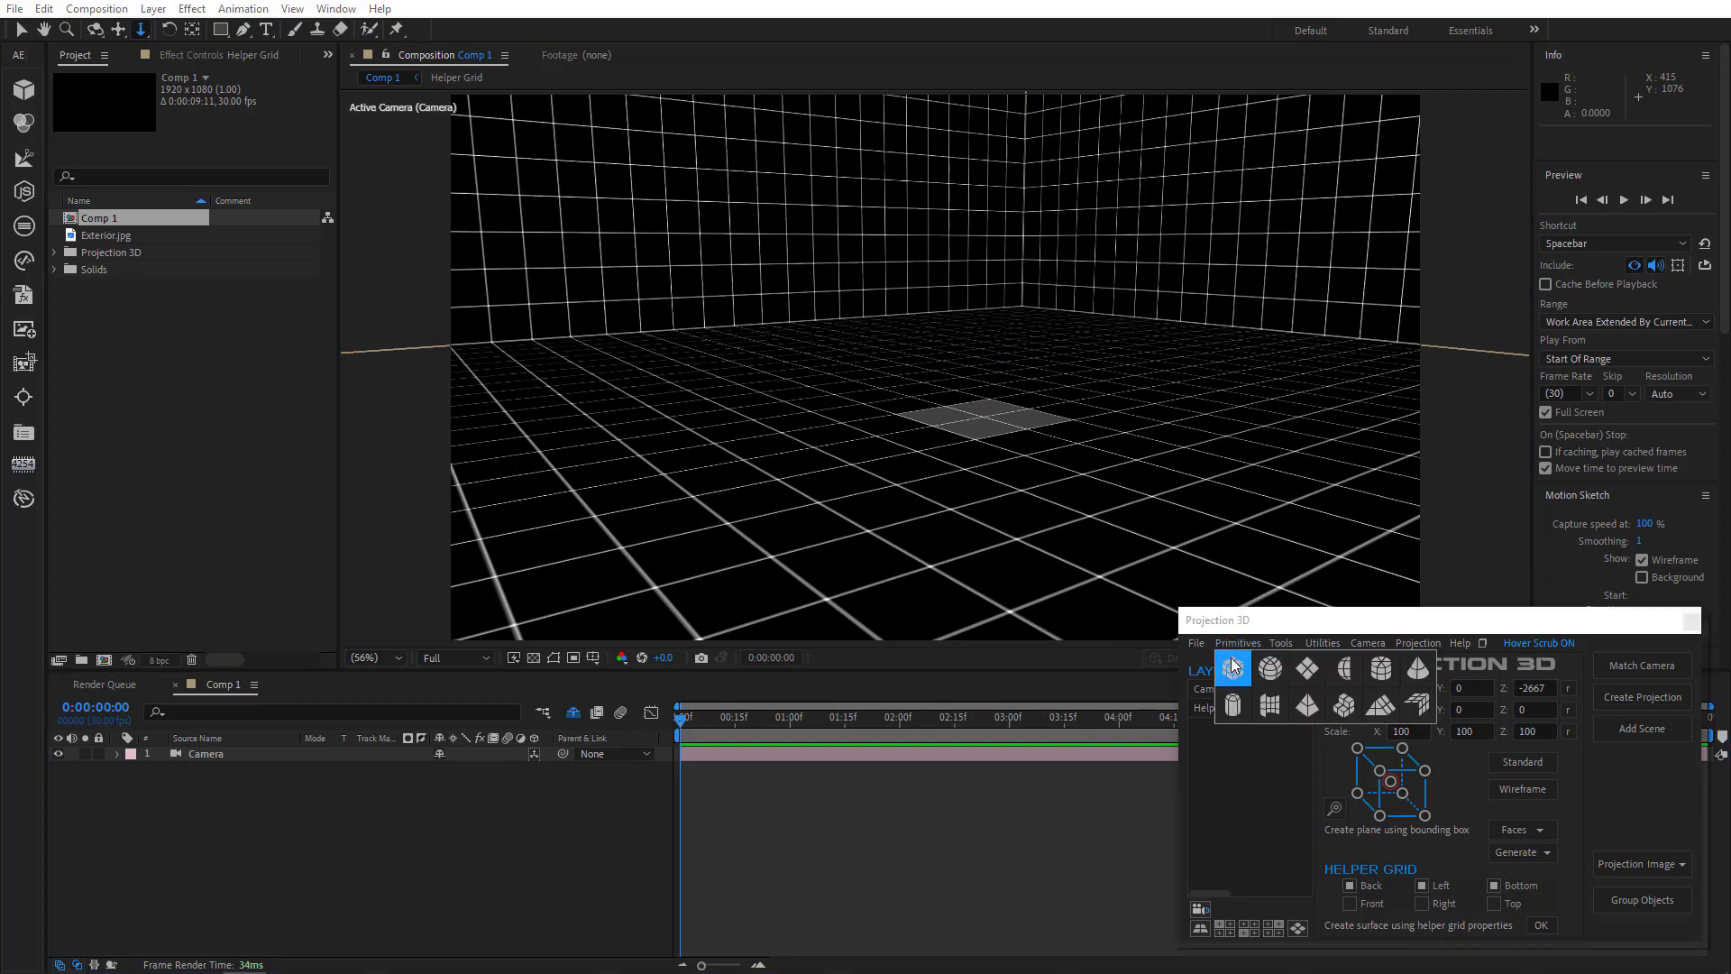
{"action": "left_click", "coordinate": [1221, 658]}
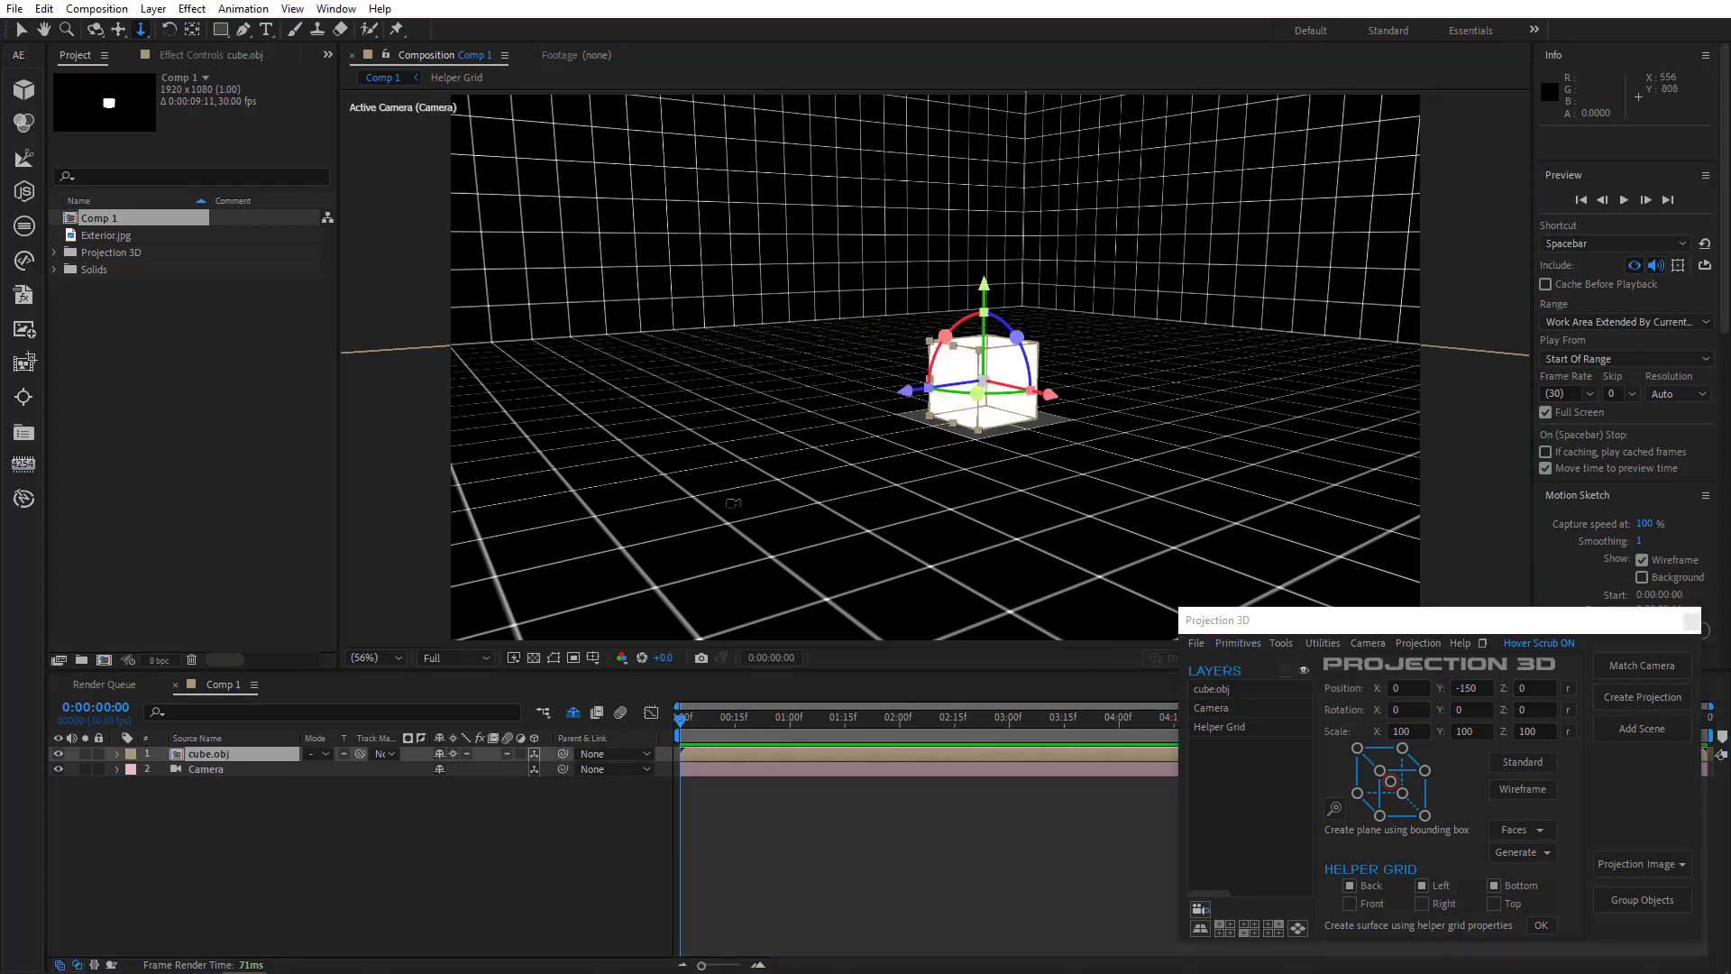
- Orbit the view around the cube and undo the last action
{"action": "left_click_drag", "start_coordinate": [826, 412], "coordinate": [886, 455]}
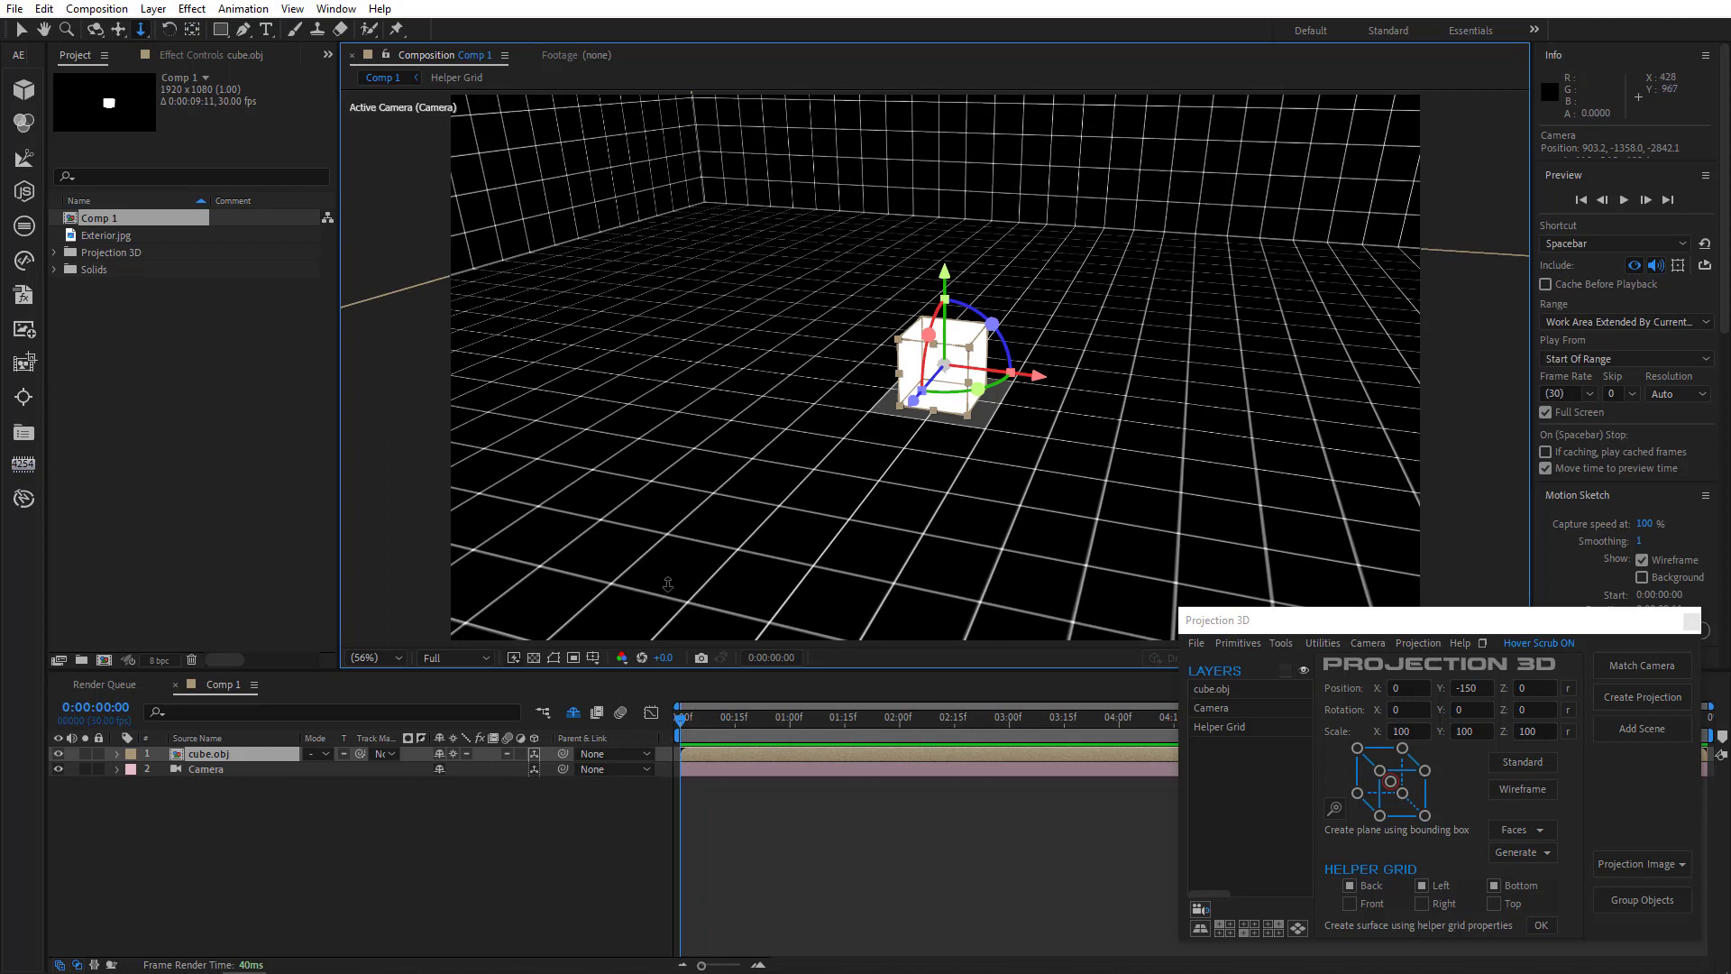
{"action": "key", "text": "ctrl+z"}
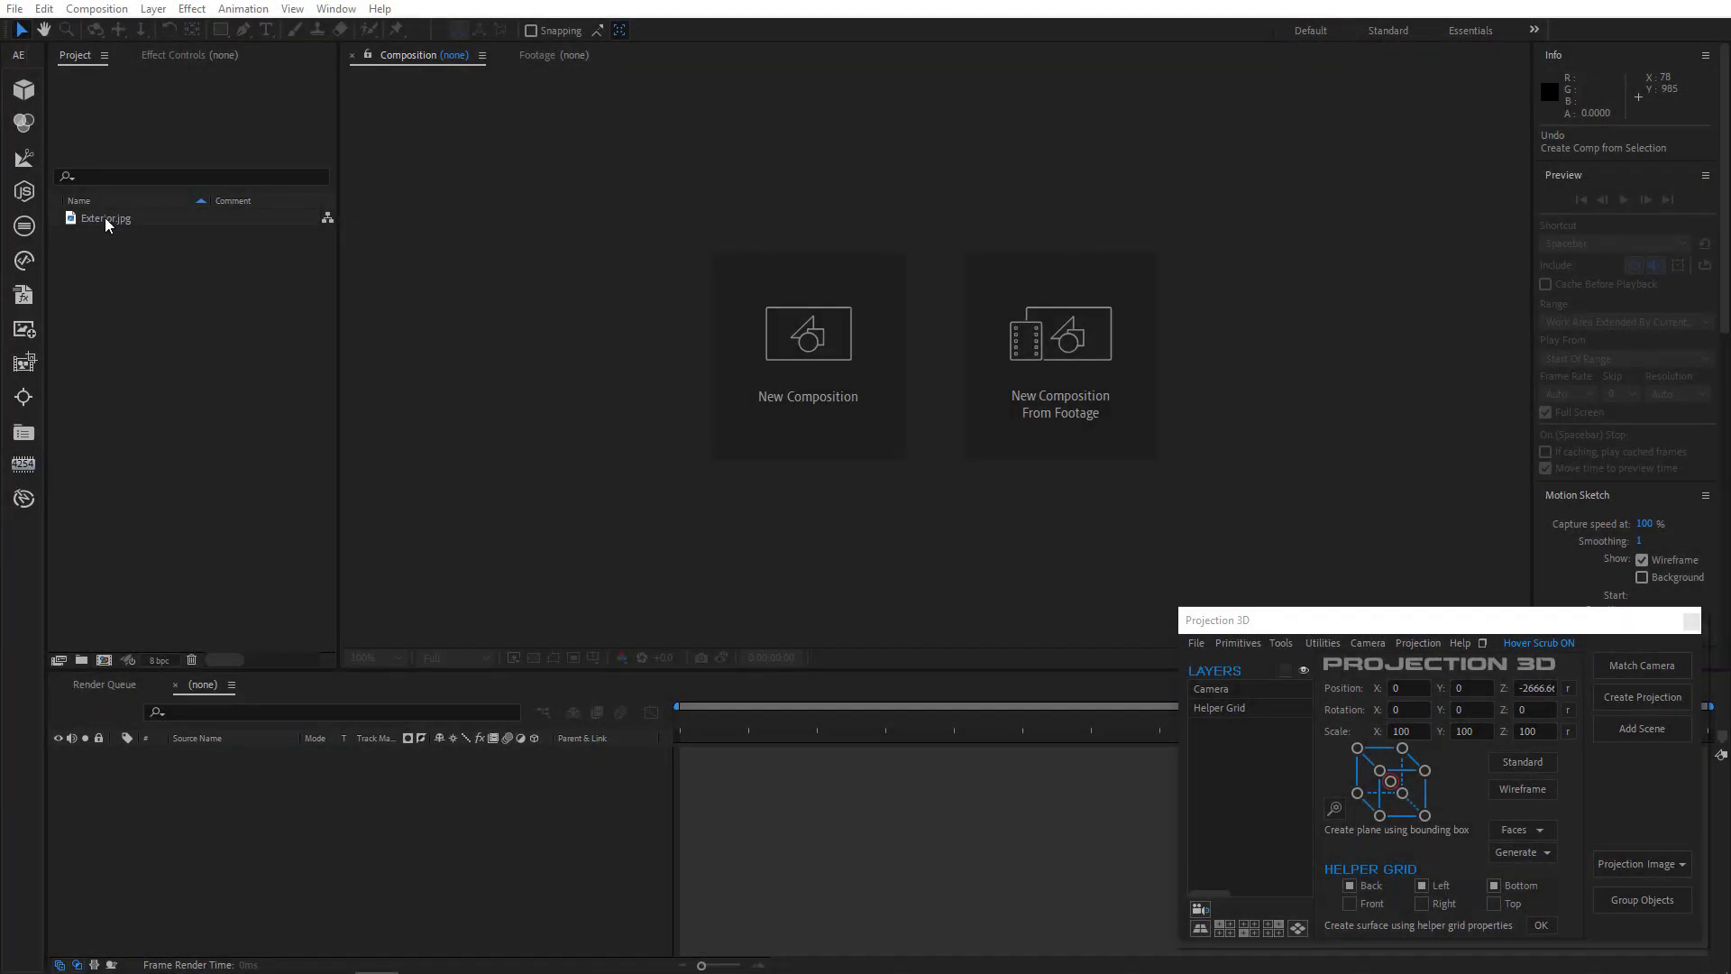
- Create a composition from Exterior.jpg and draw four perspective guide lines along the ground and building edges
{"action": "left_click_drag", "start_coordinate": [105, 218], "coordinate": [162, 795]}
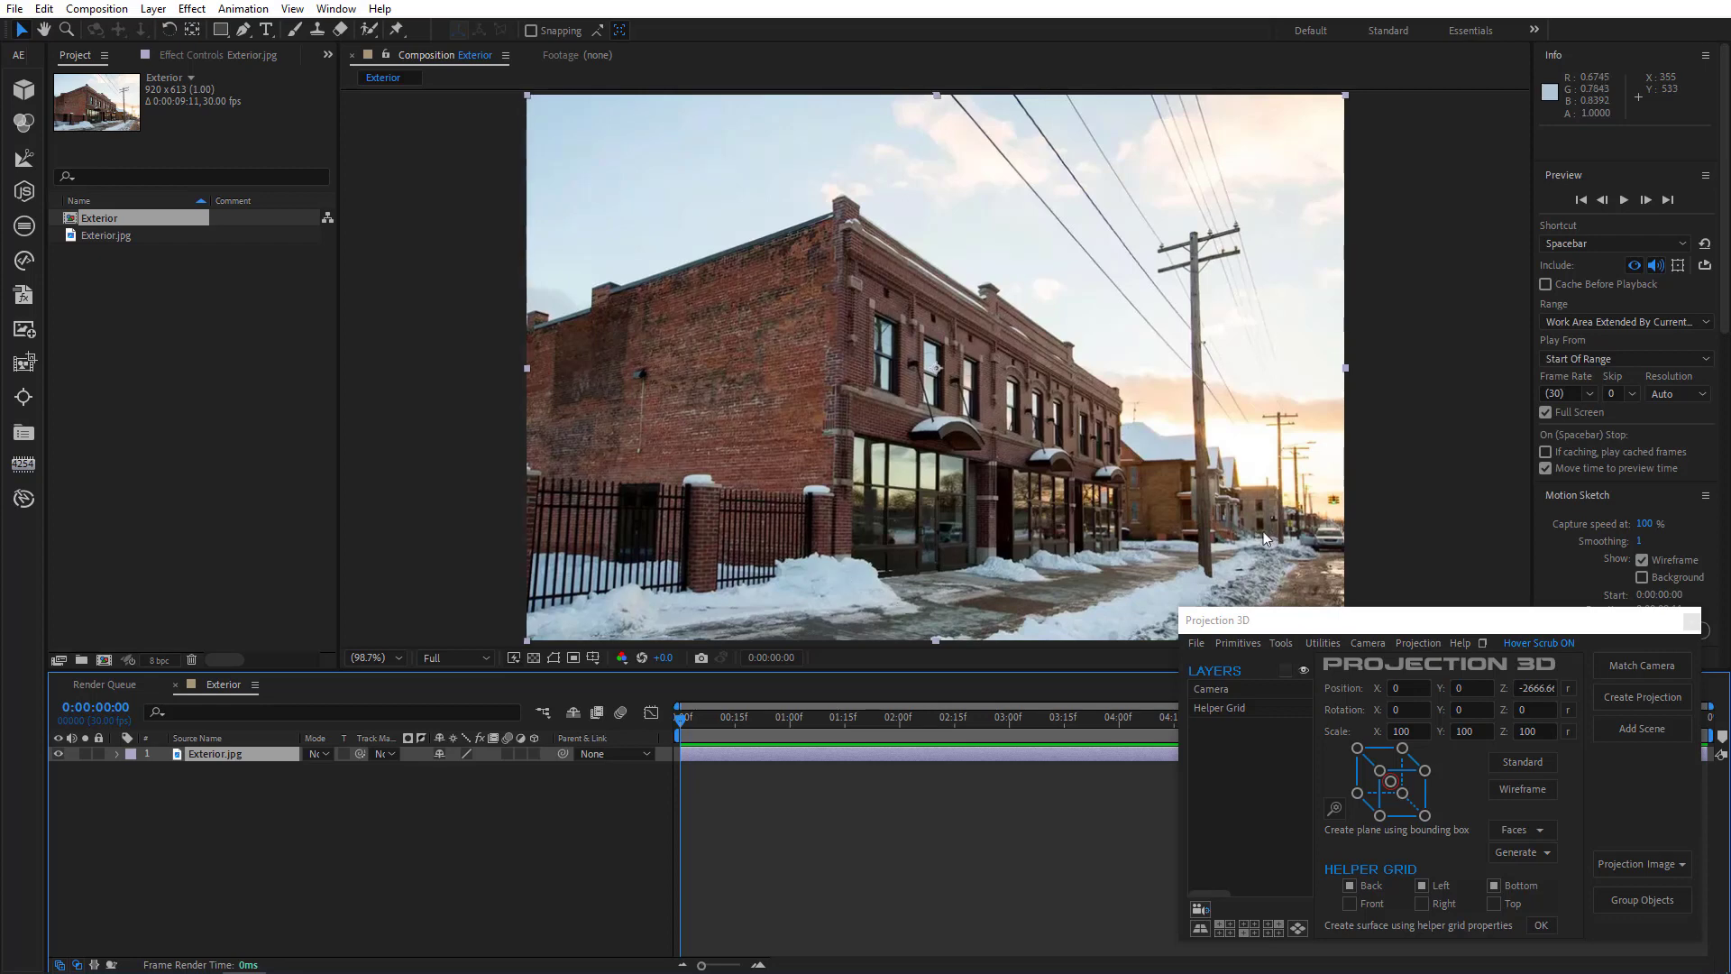
{"action": "left_click_drag", "start_coordinate": [1265, 537], "coordinate": [525, 620]}
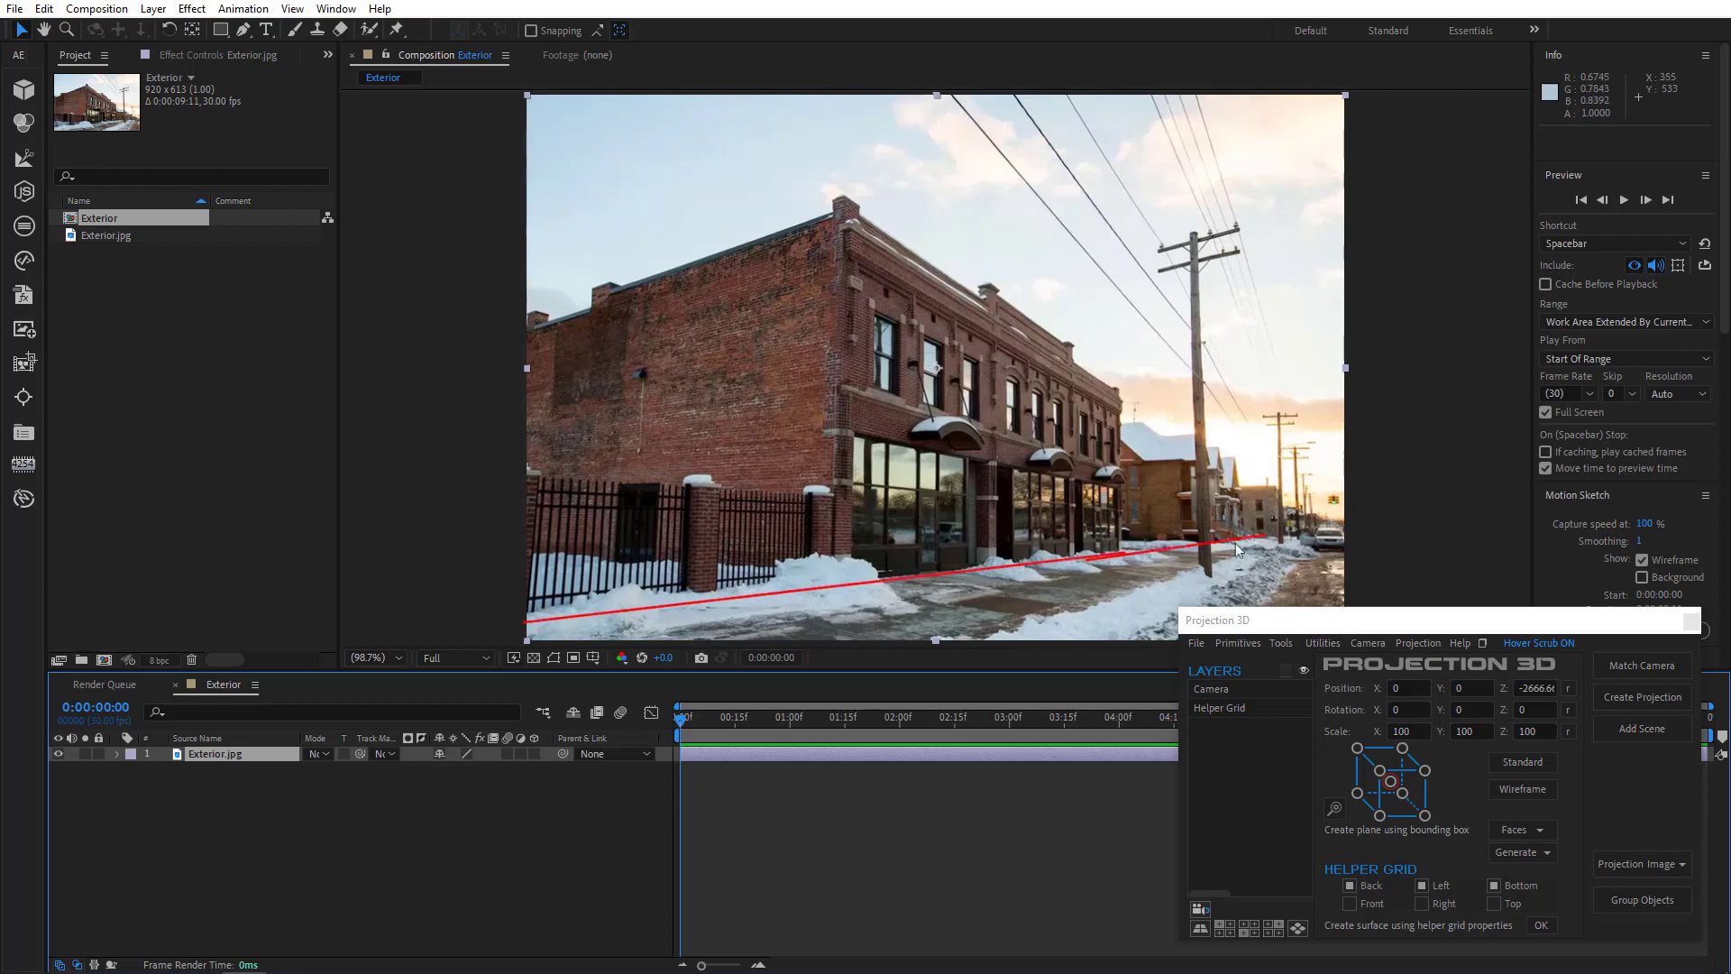
{"action": "mouse_move", "coordinate": [1301, 537]}
{"action": "left_mouse_down"}
{"action": "mouse_move", "coordinate": [1145, 613]}
{"action": "mouse_move", "coordinate": [1060, 624]}
{"action": "left_mouse_up"}
{"action": "left_click_drag", "start_coordinate": [1132, 517], "coordinate": [584, 482]}
{"action": "left_click_drag", "start_coordinate": [1132, 406], "coordinate": [760, 175]}
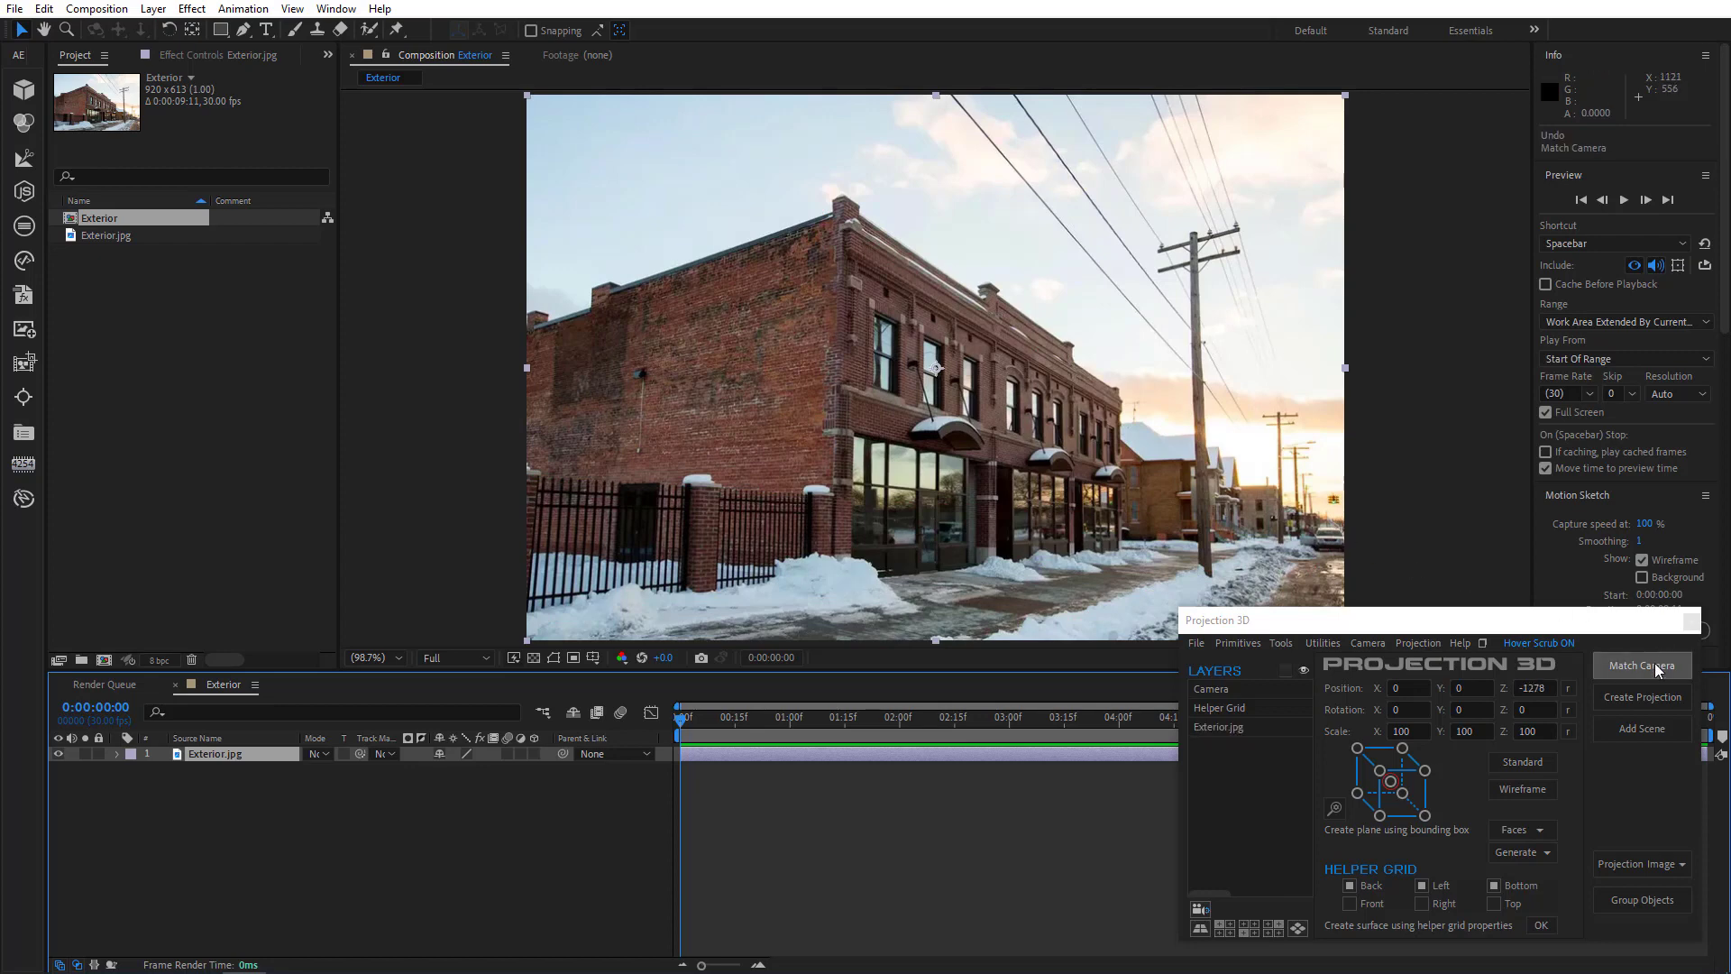
- Match the camera to the perspective lines and nudge the camera to align the grid with the wall
{"action": "left_click", "coordinate": [1641, 666]}
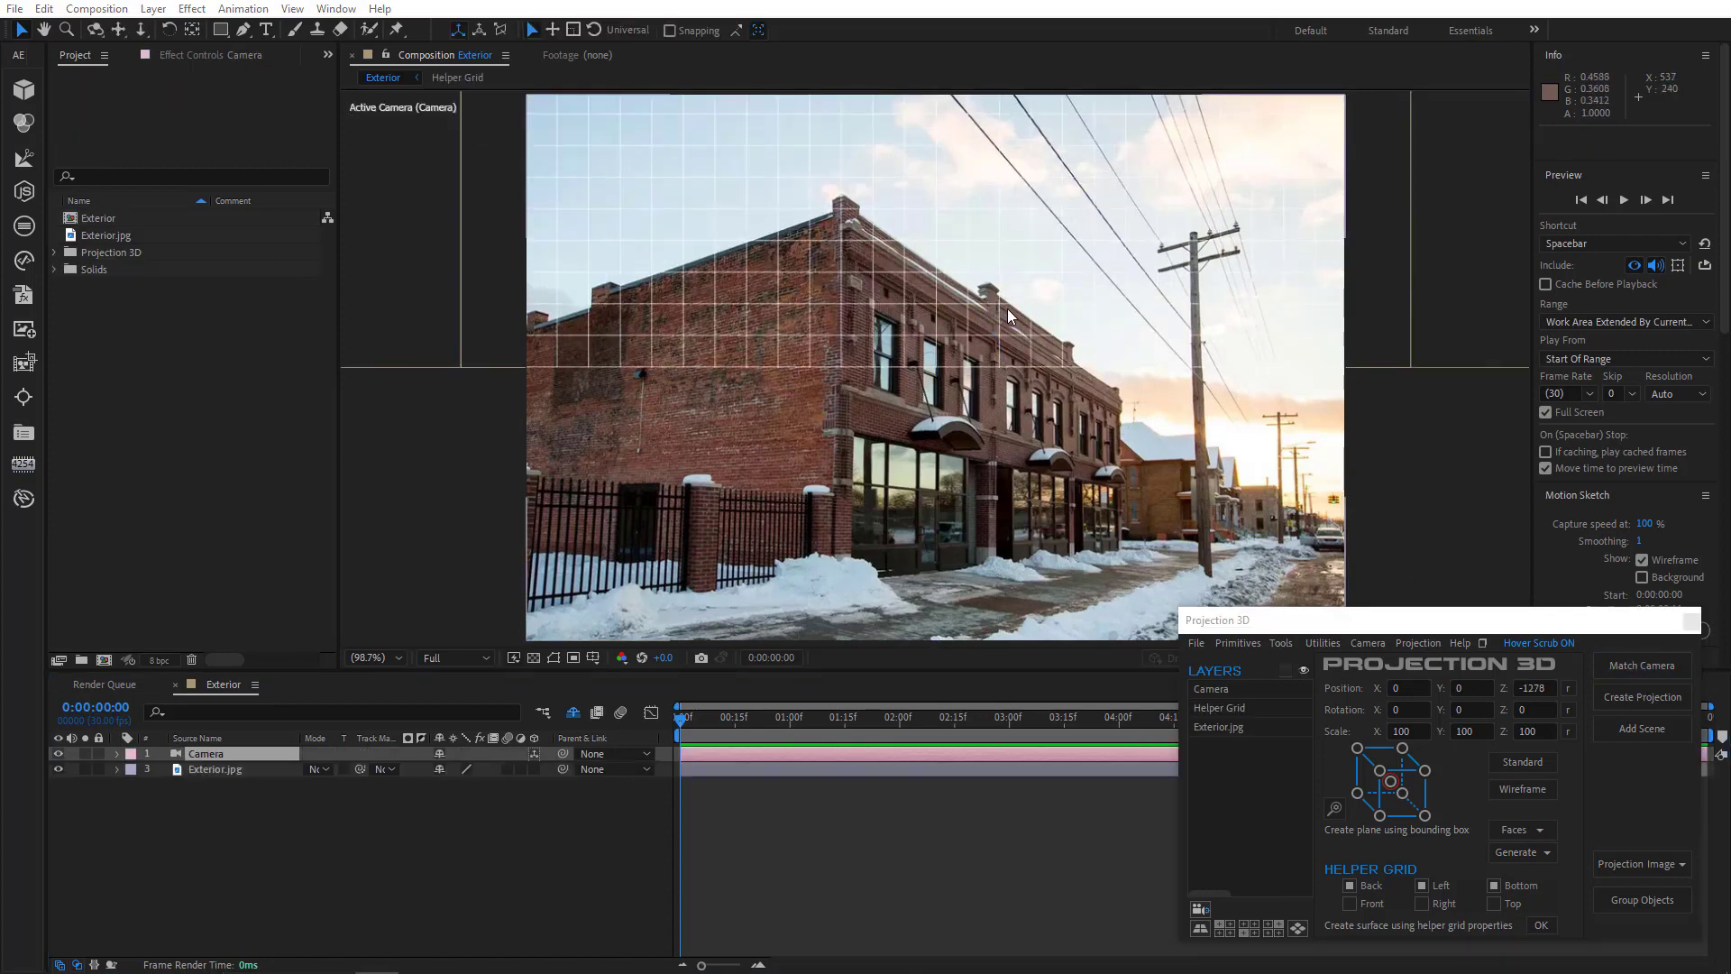
{"action": "left_click_drag", "start_coordinate": [1012, 305], "coordinate": [1026, 424]}
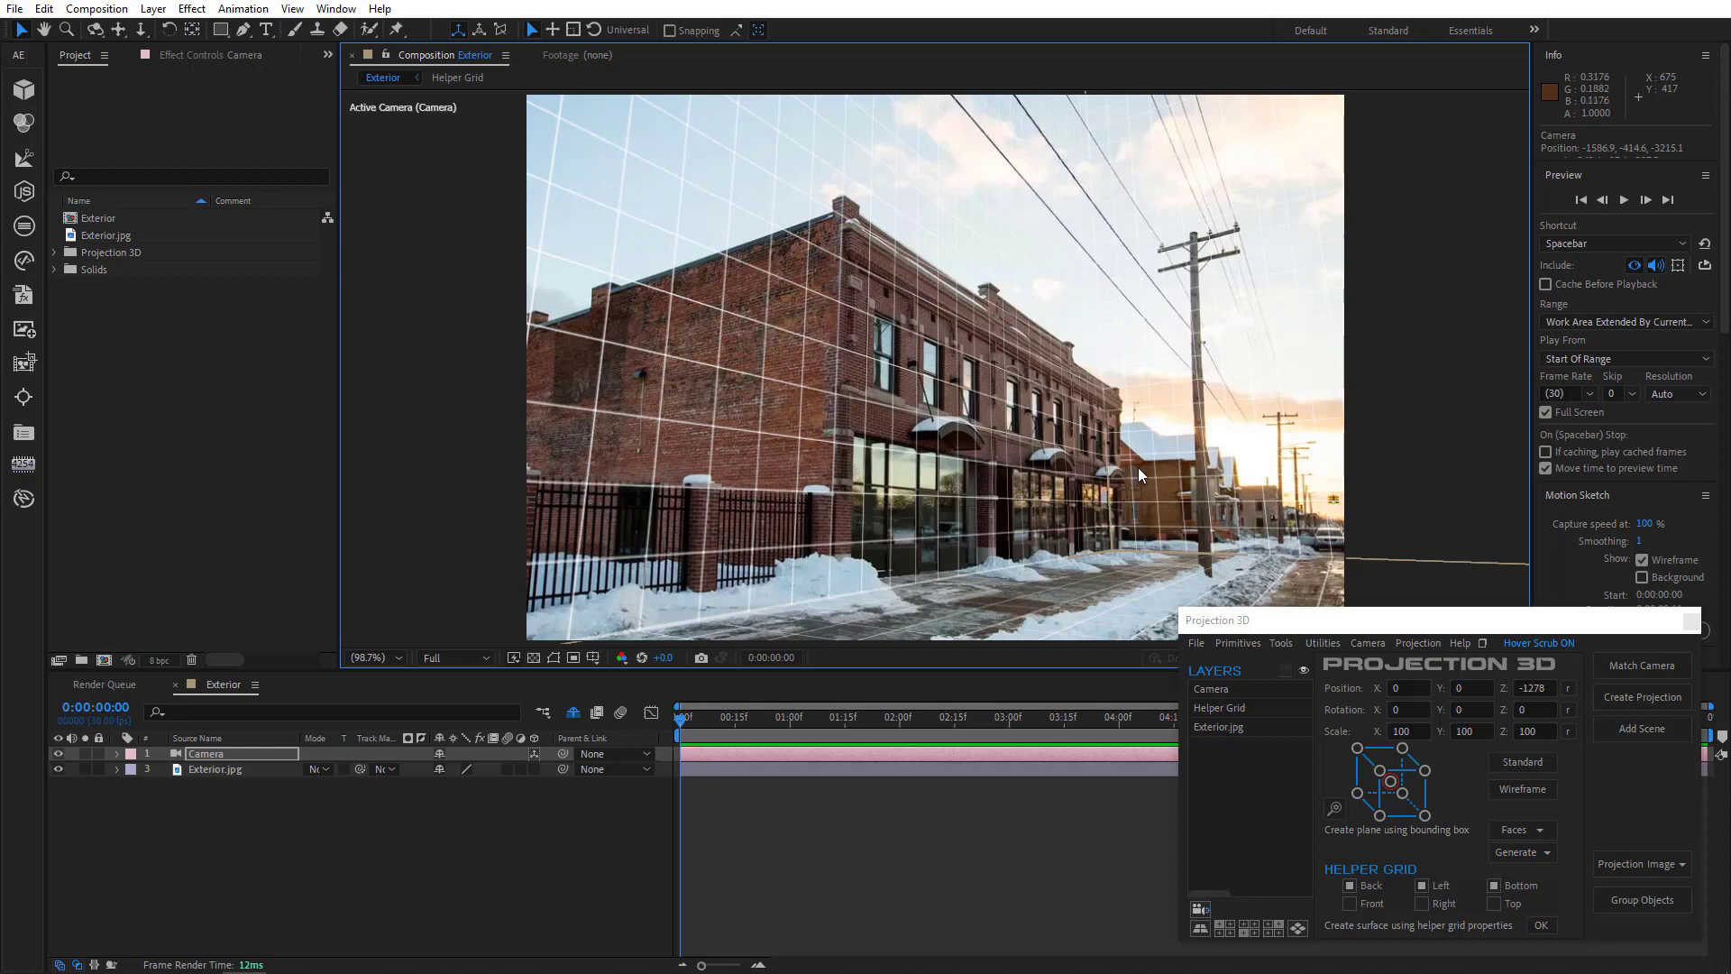
- Set the camera's focal length to 26 mm and realign the camera view to the building
{"action": "double_click", "coordinate": [236, 753]}
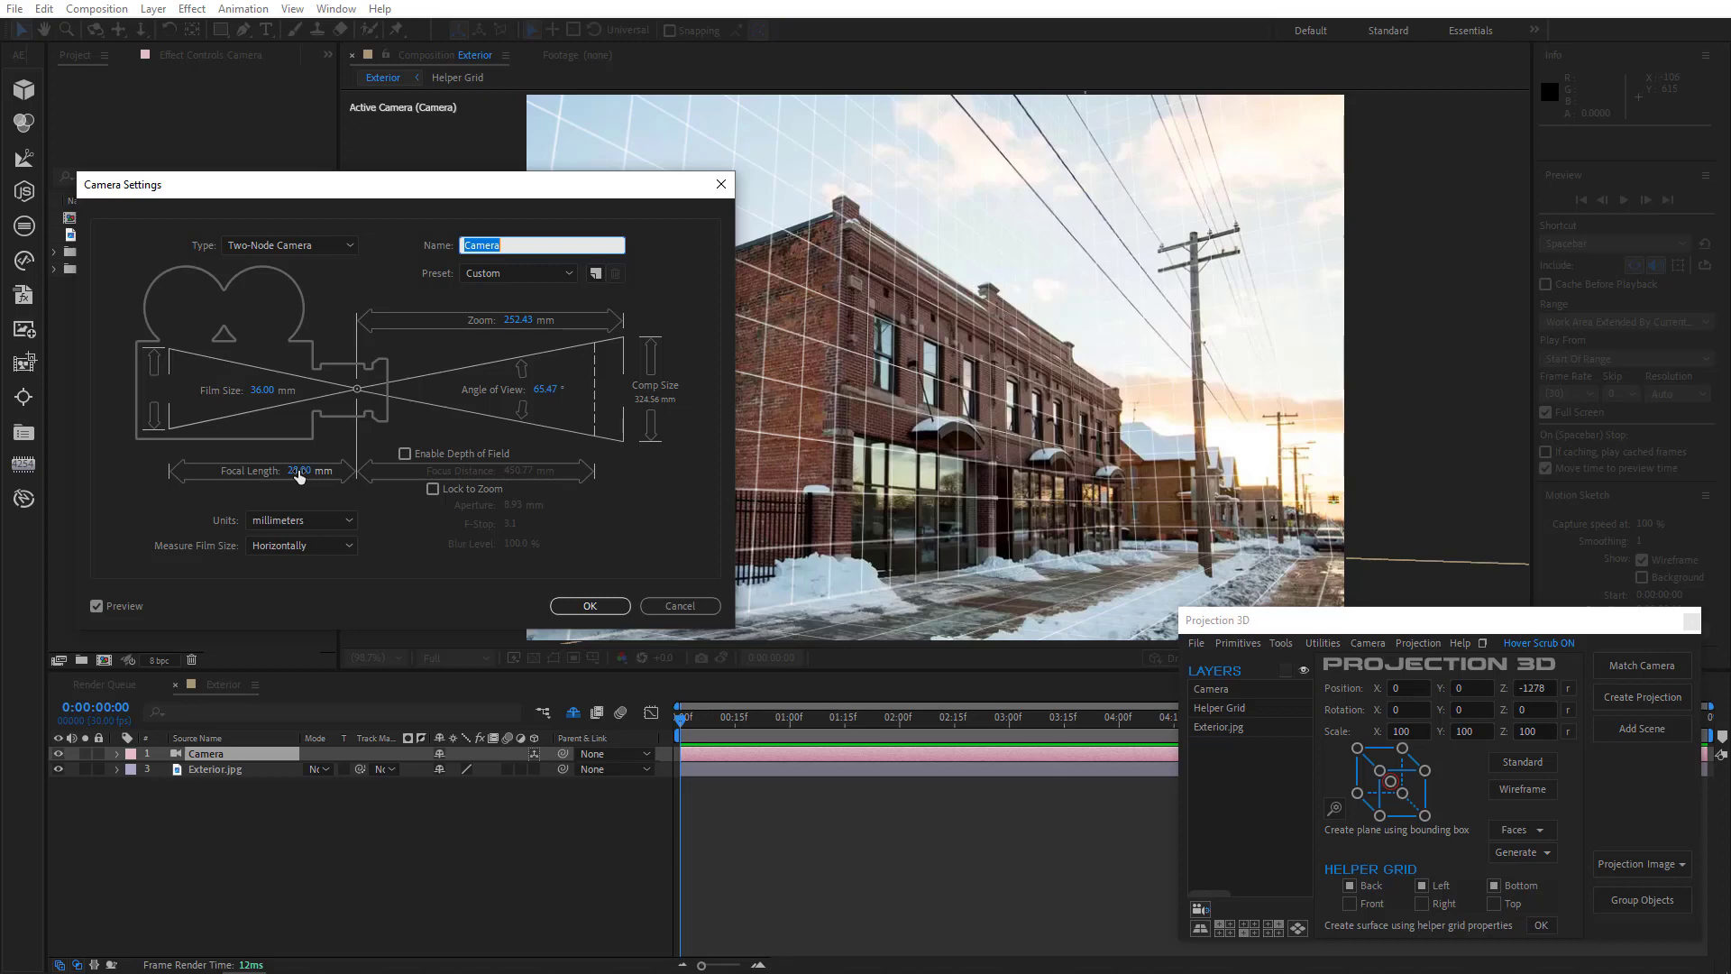
{"action": "left_click", "coordinate": [296, 472]}
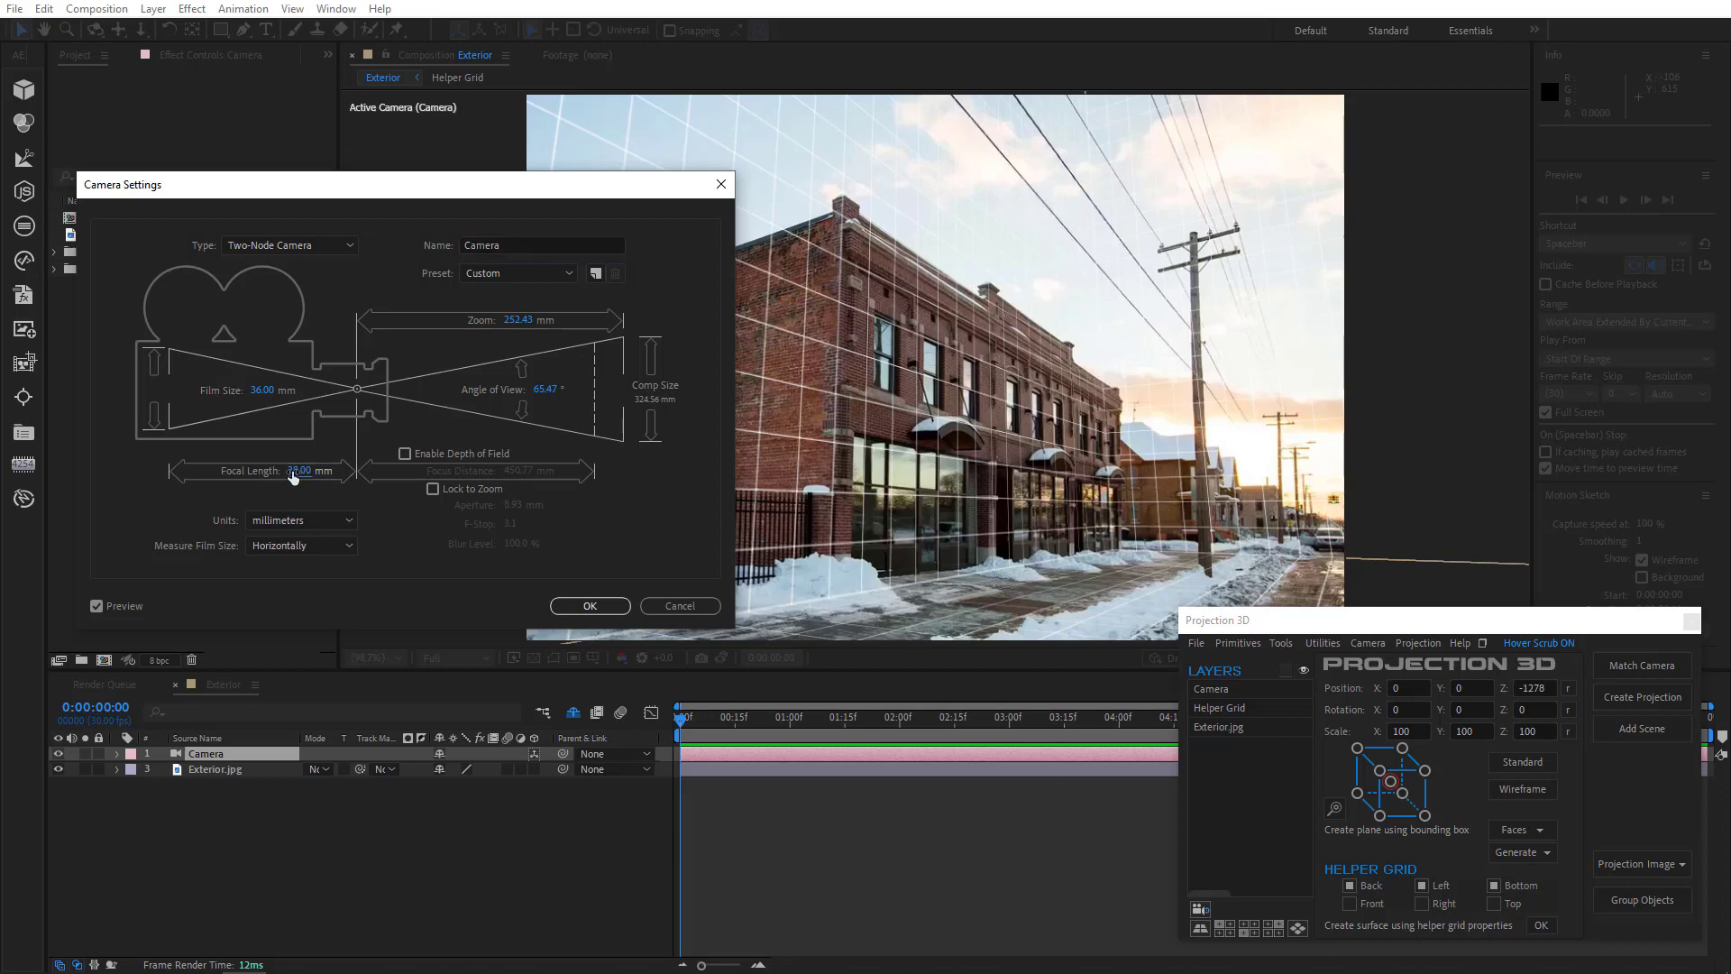
{"action": "type", "text": "26"}
{"action": "left_click", "coordinate": [601, 606]}
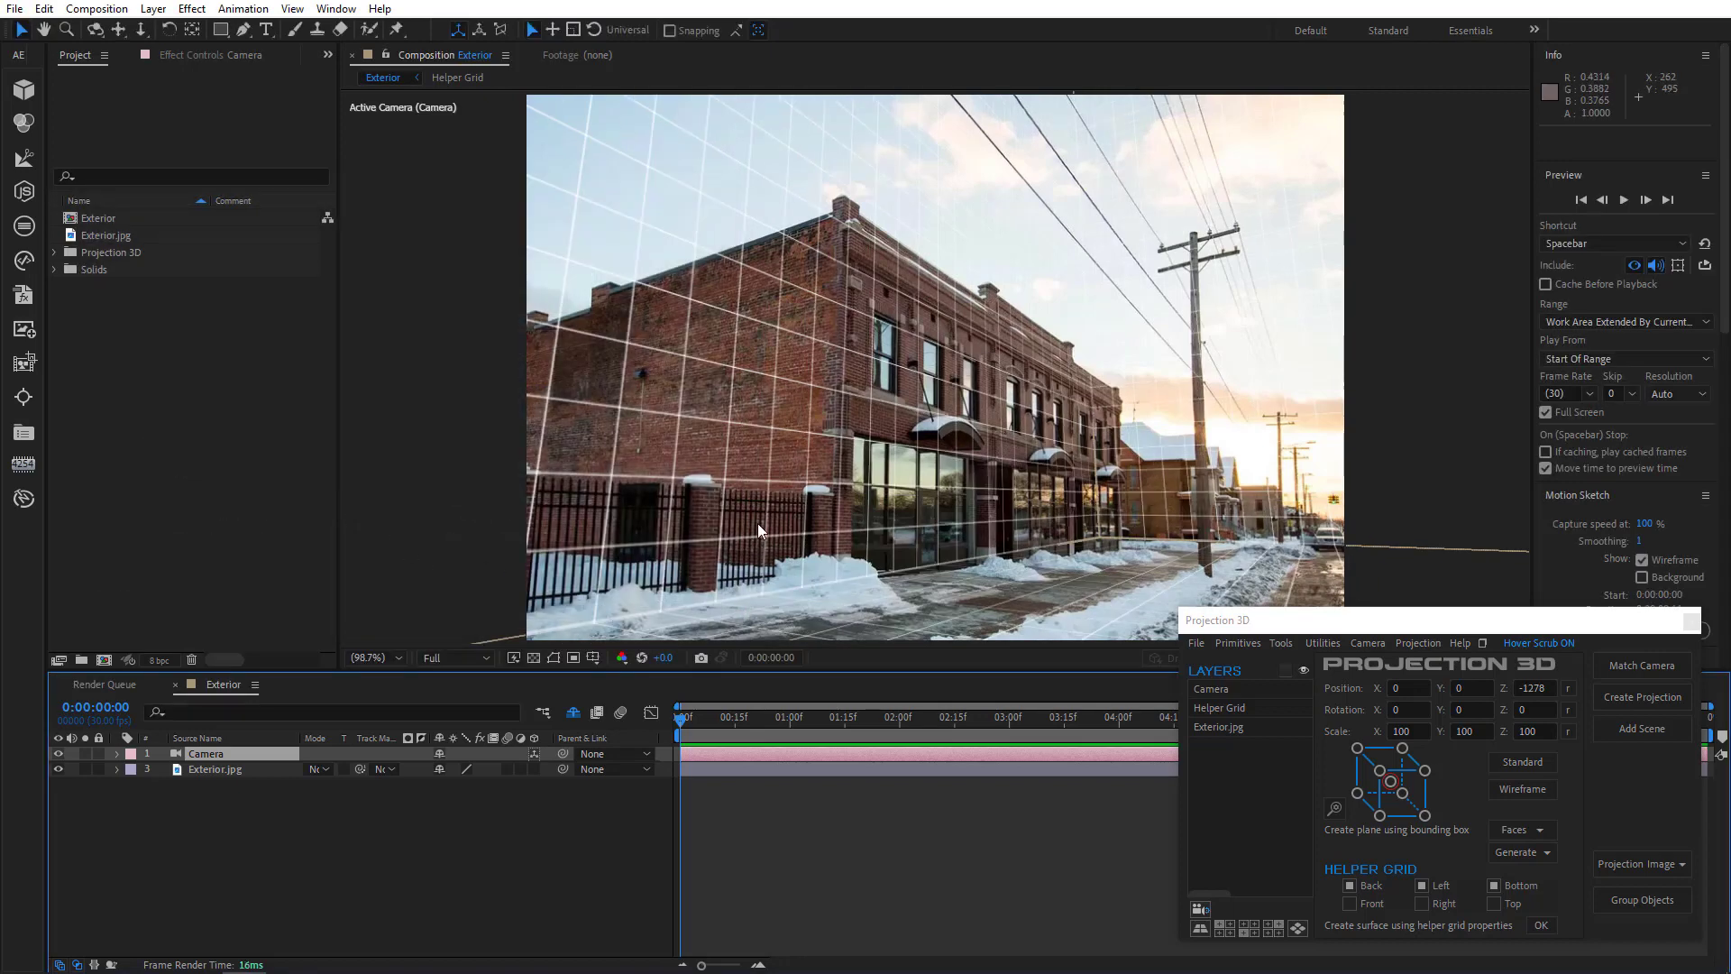
{"action": "left_click_drag", "start_coordinate": [1093, 496], "coordinate": [1021, 529]}
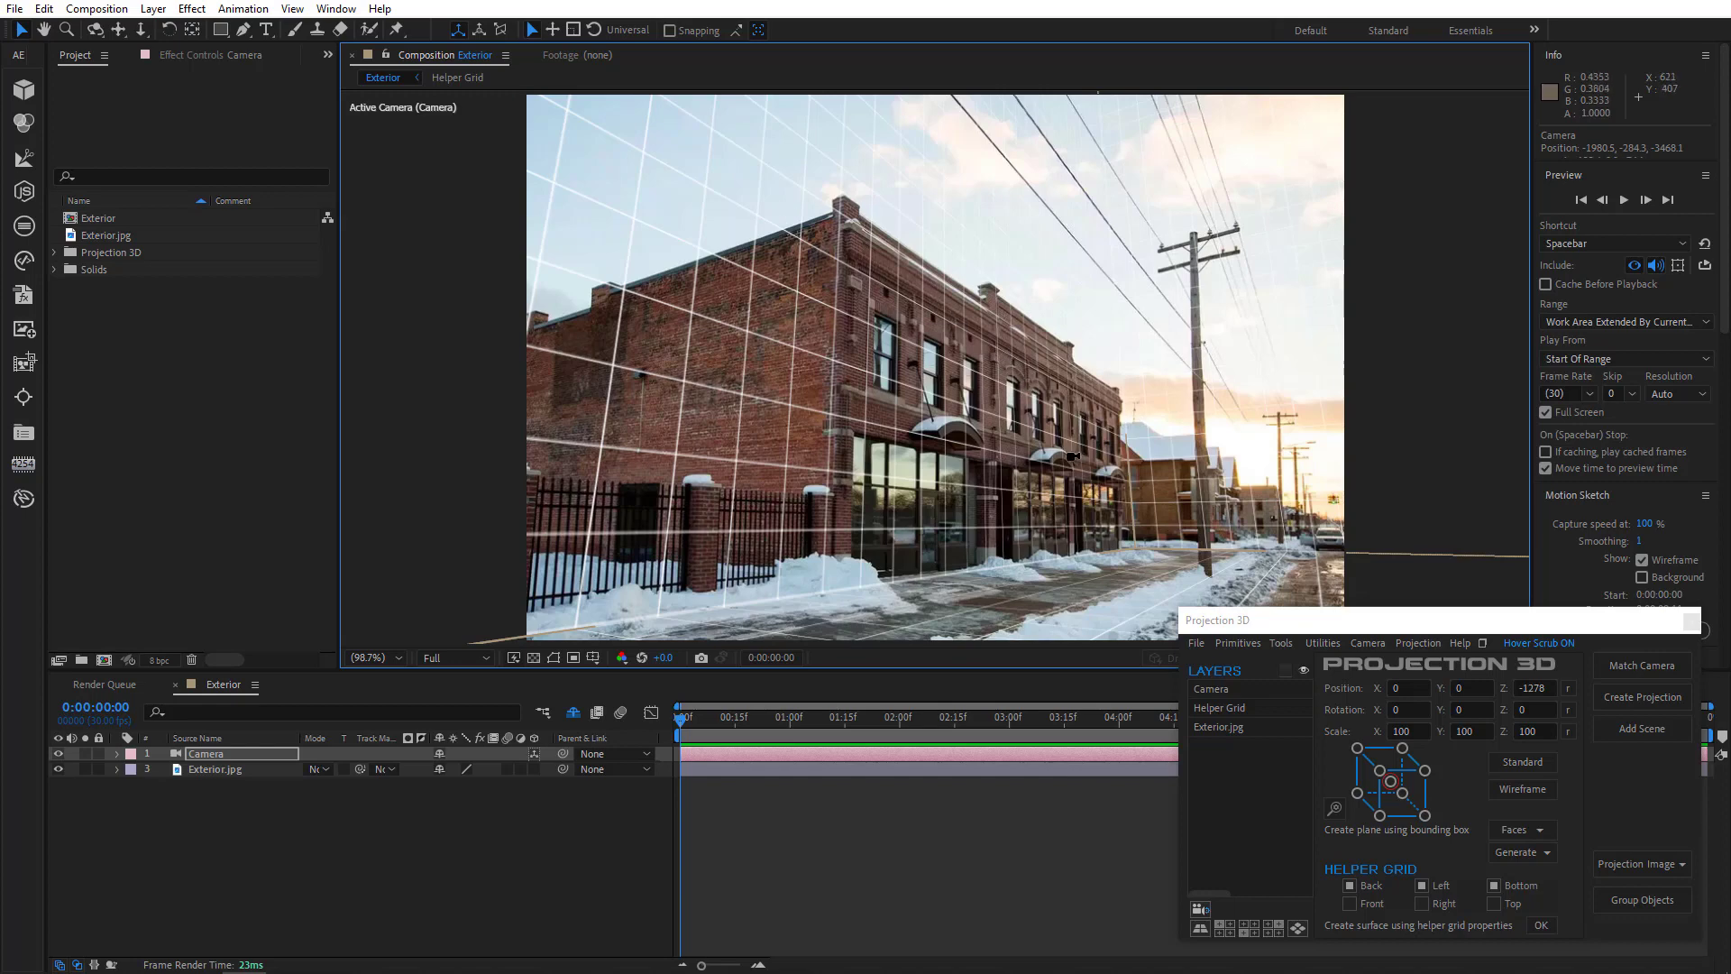
{"action": "left_click_drag", "start_coordinate": [1069, 454], "coordinate": [1061, 453]}
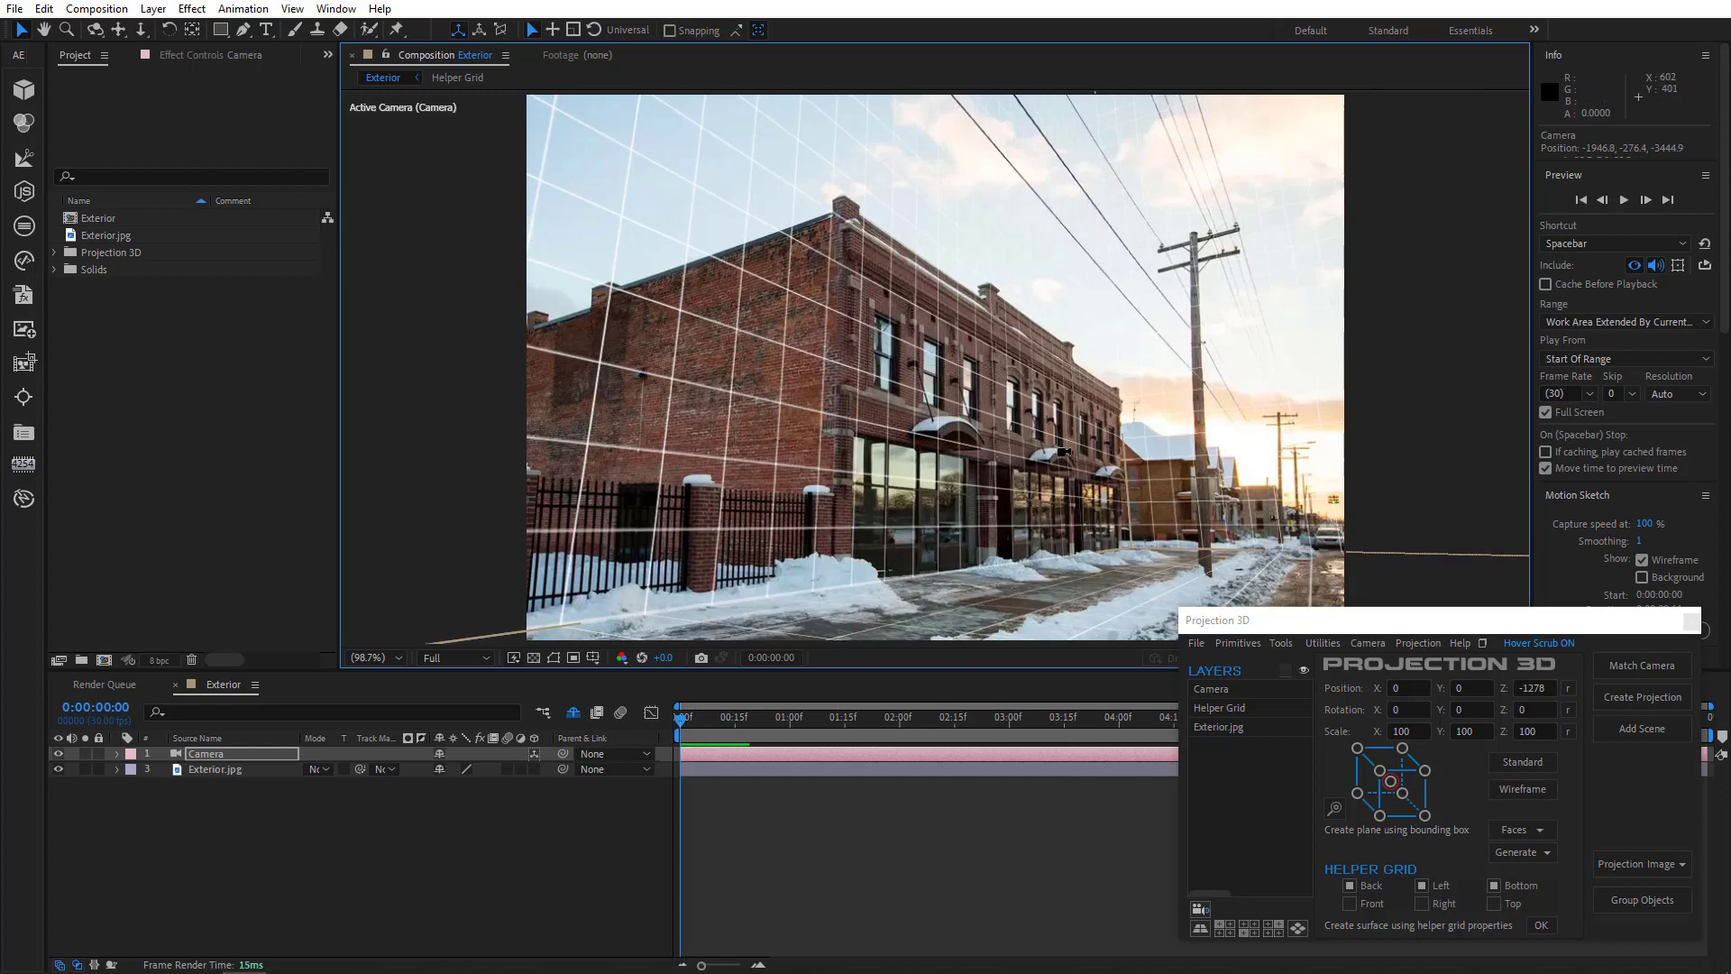
- Reveal the Helper Grid layer and set its Z scale to 604%
{"action": "left_click", "coordinate": [574, 713]}
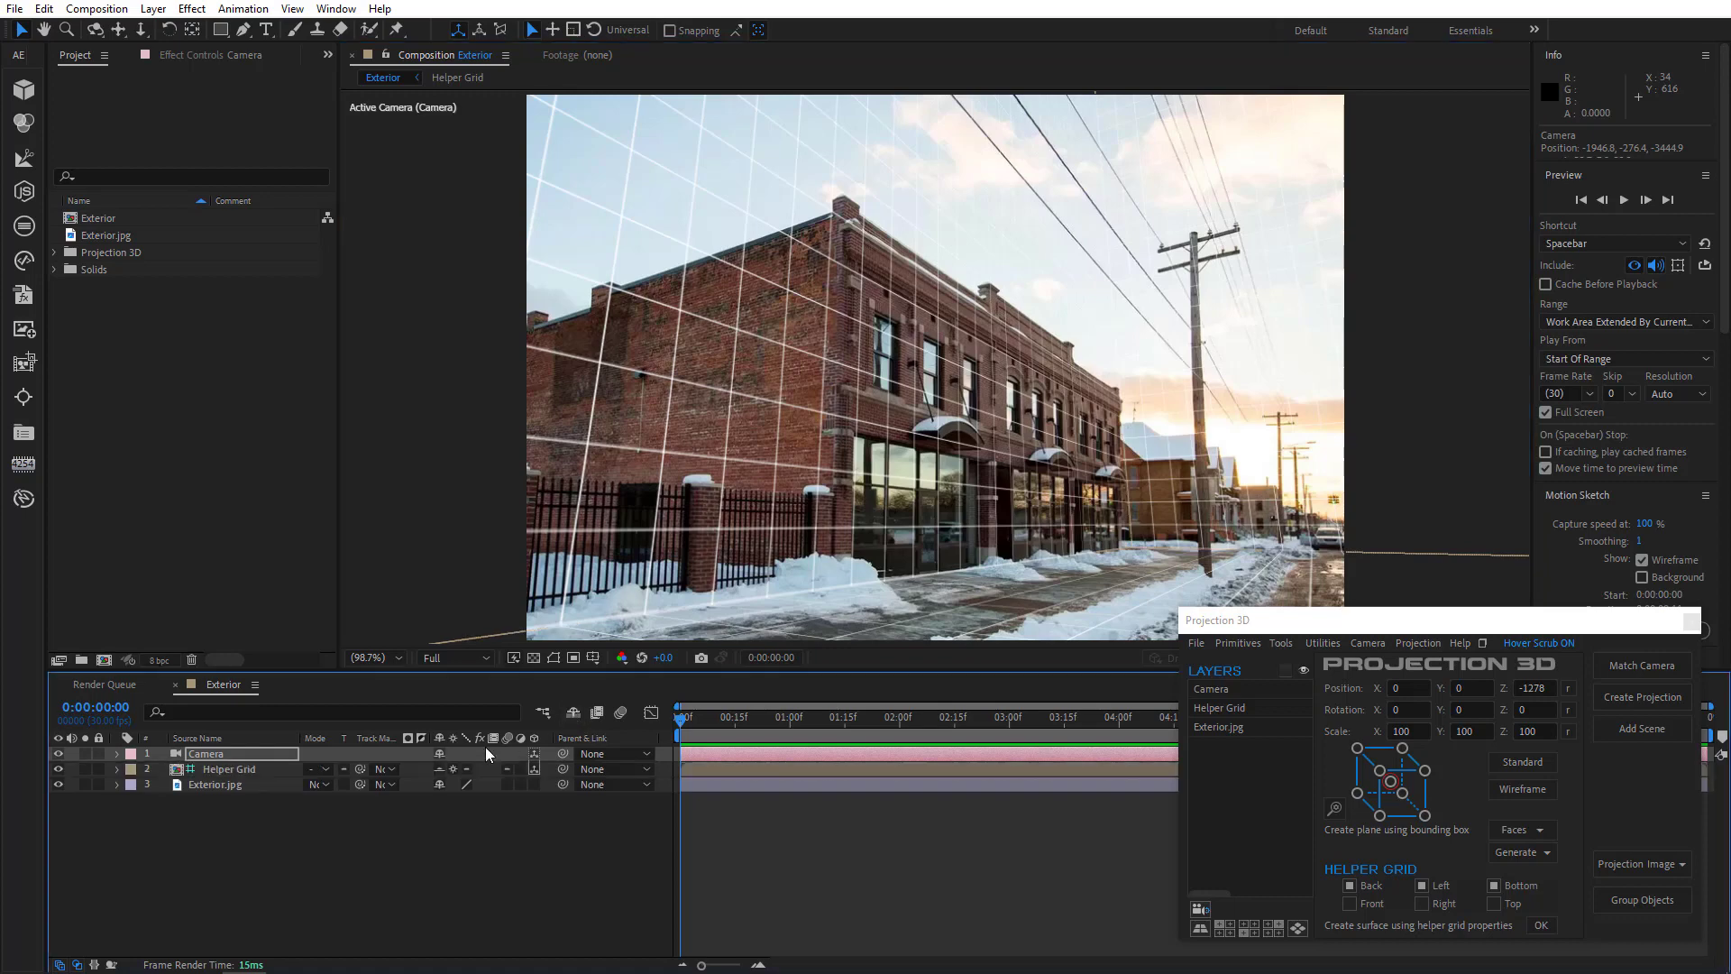
{"action": "left_click", "coordinate": [248, 769]}
{"action": "key", "text": "s"}
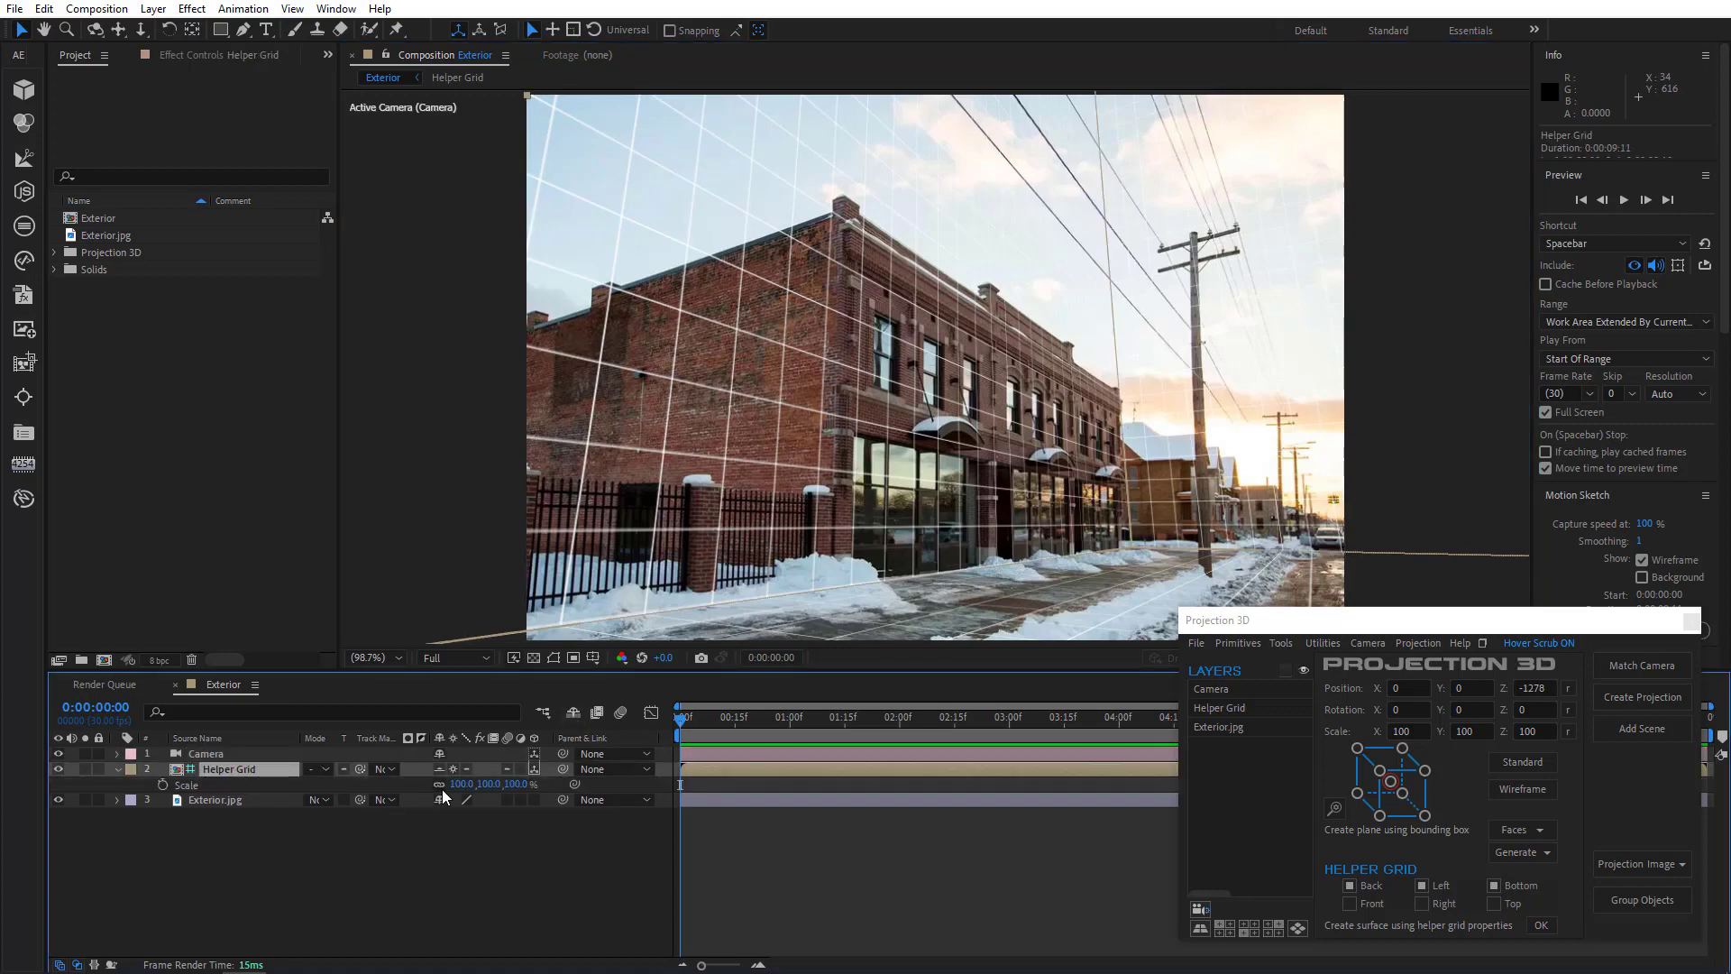
{"action": "left_click_drag", "start_coordinate": [517, 783], "coordinate": [978, 790]}
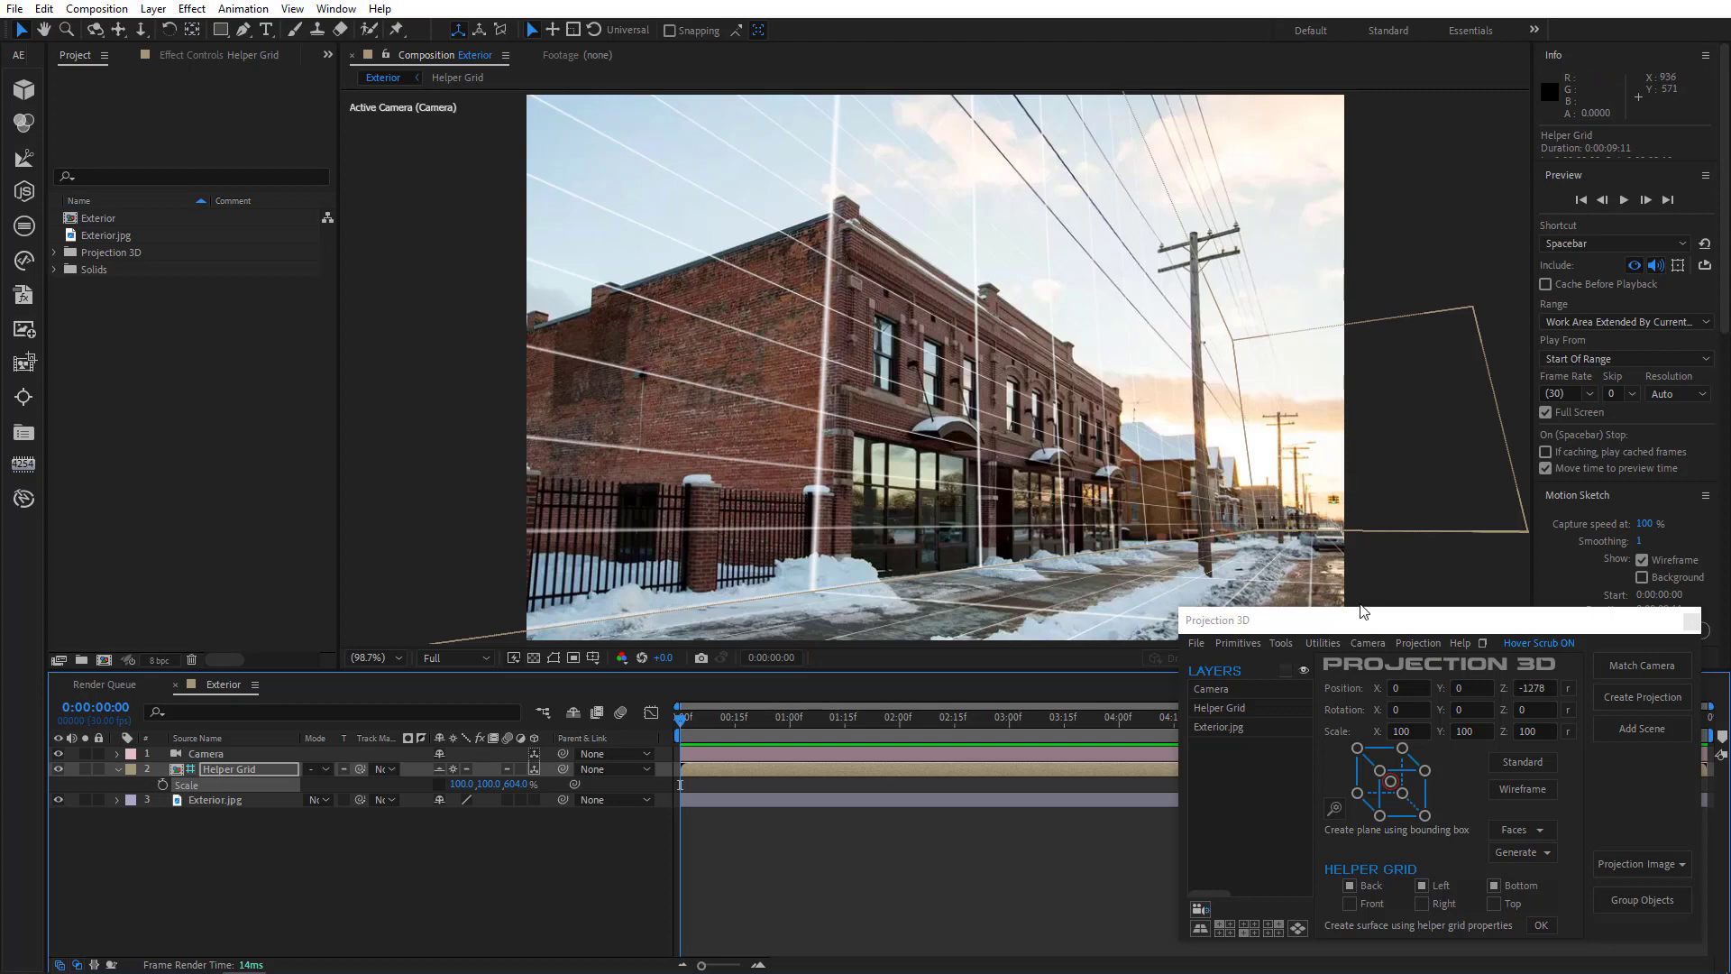
- Hide the helper grid, select the Camera and Exterior.jpg layers, and create a projection named Exterior with 2 scenes
{"action": "left_click", "coordinate": [473, 815]}
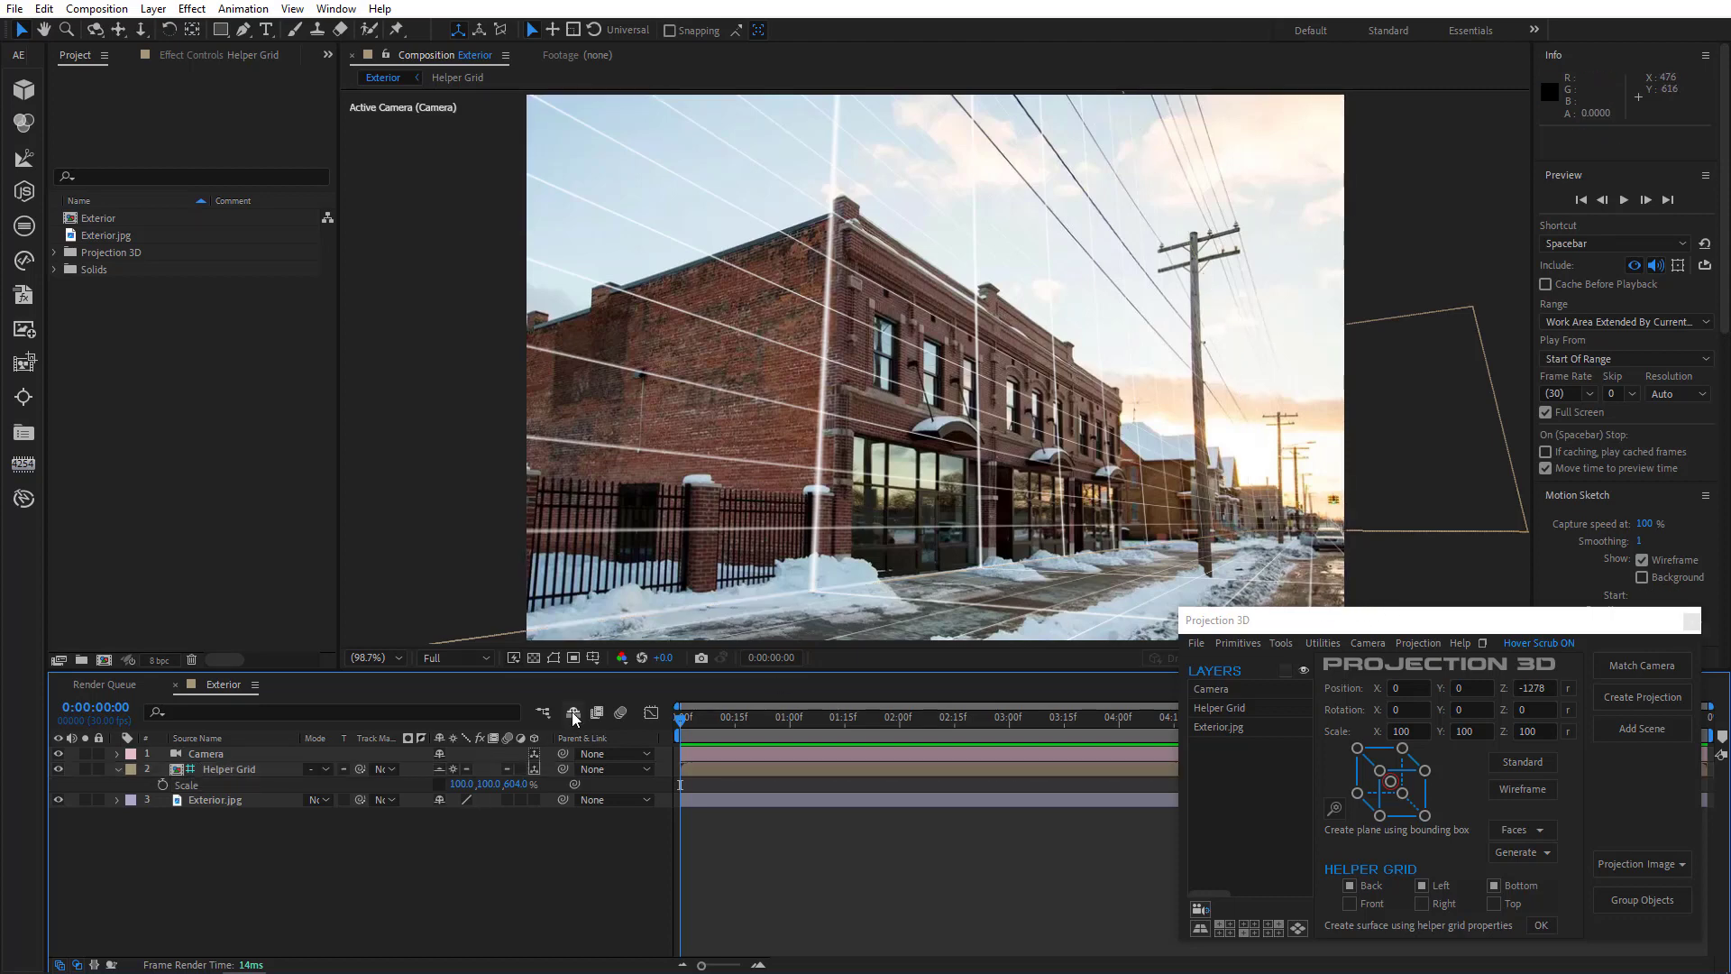
{"action": "left_click", "coordinate": [573, 713]}
{"action": "left_click_drag", "start_coordinate": [203, 797], "coordinate": [220, 750]}
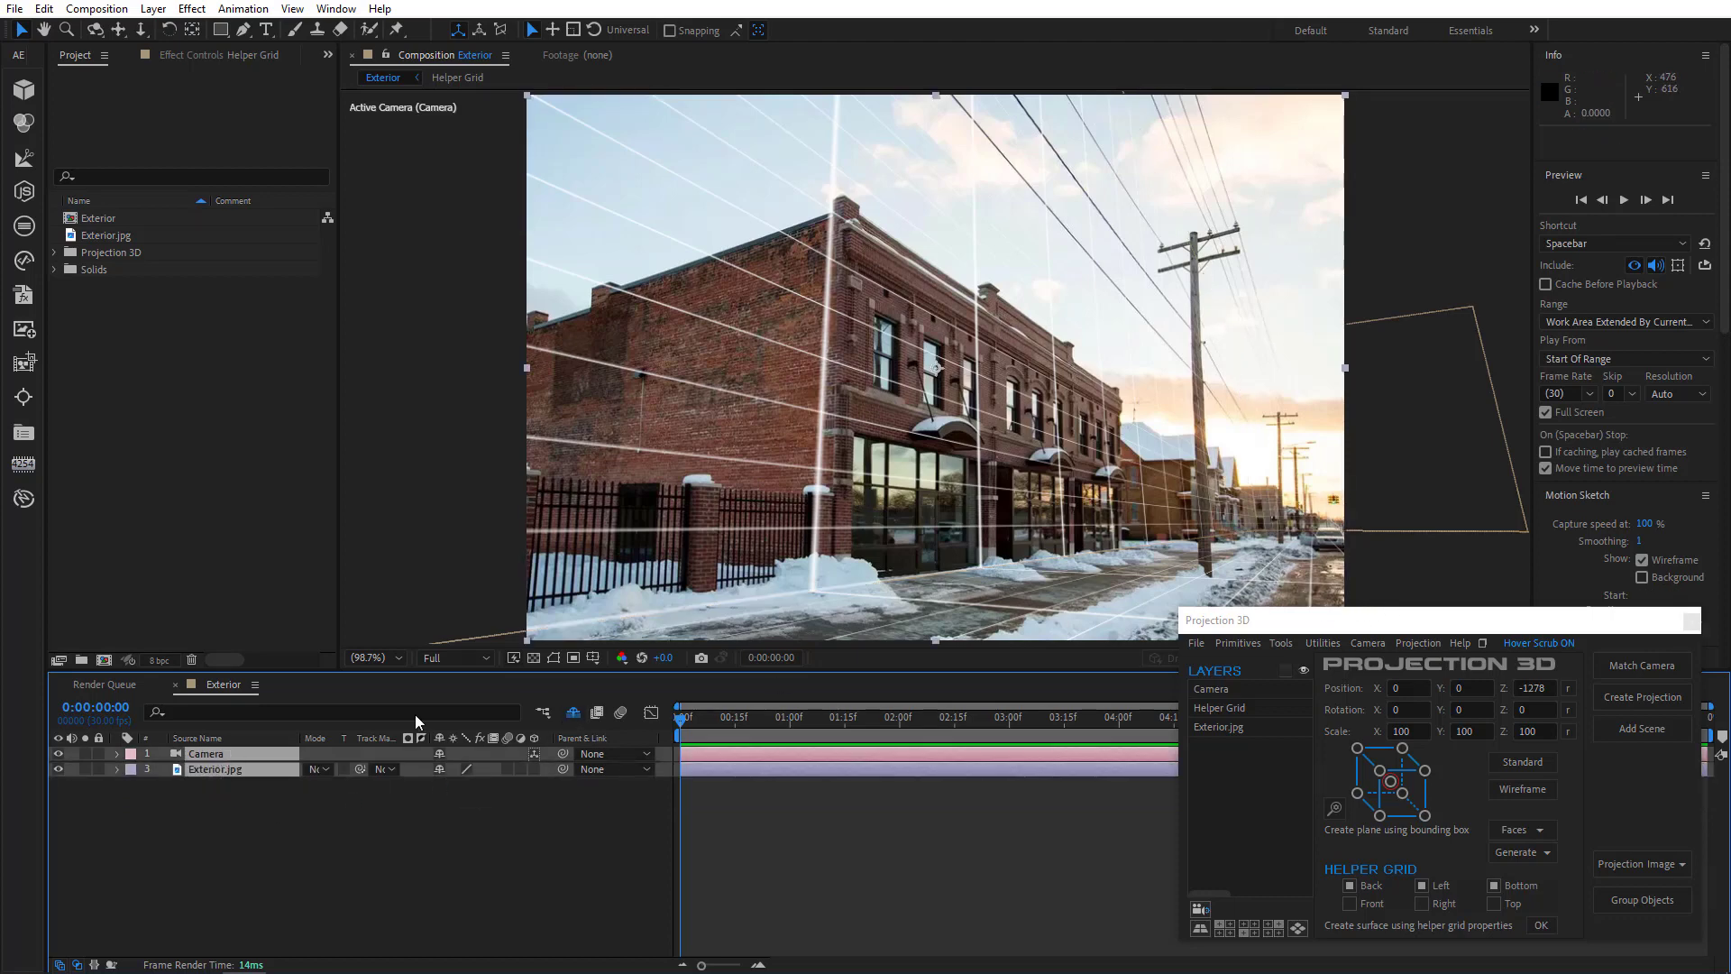
{"action": "left_click", "coordinate": [1636, 699]}
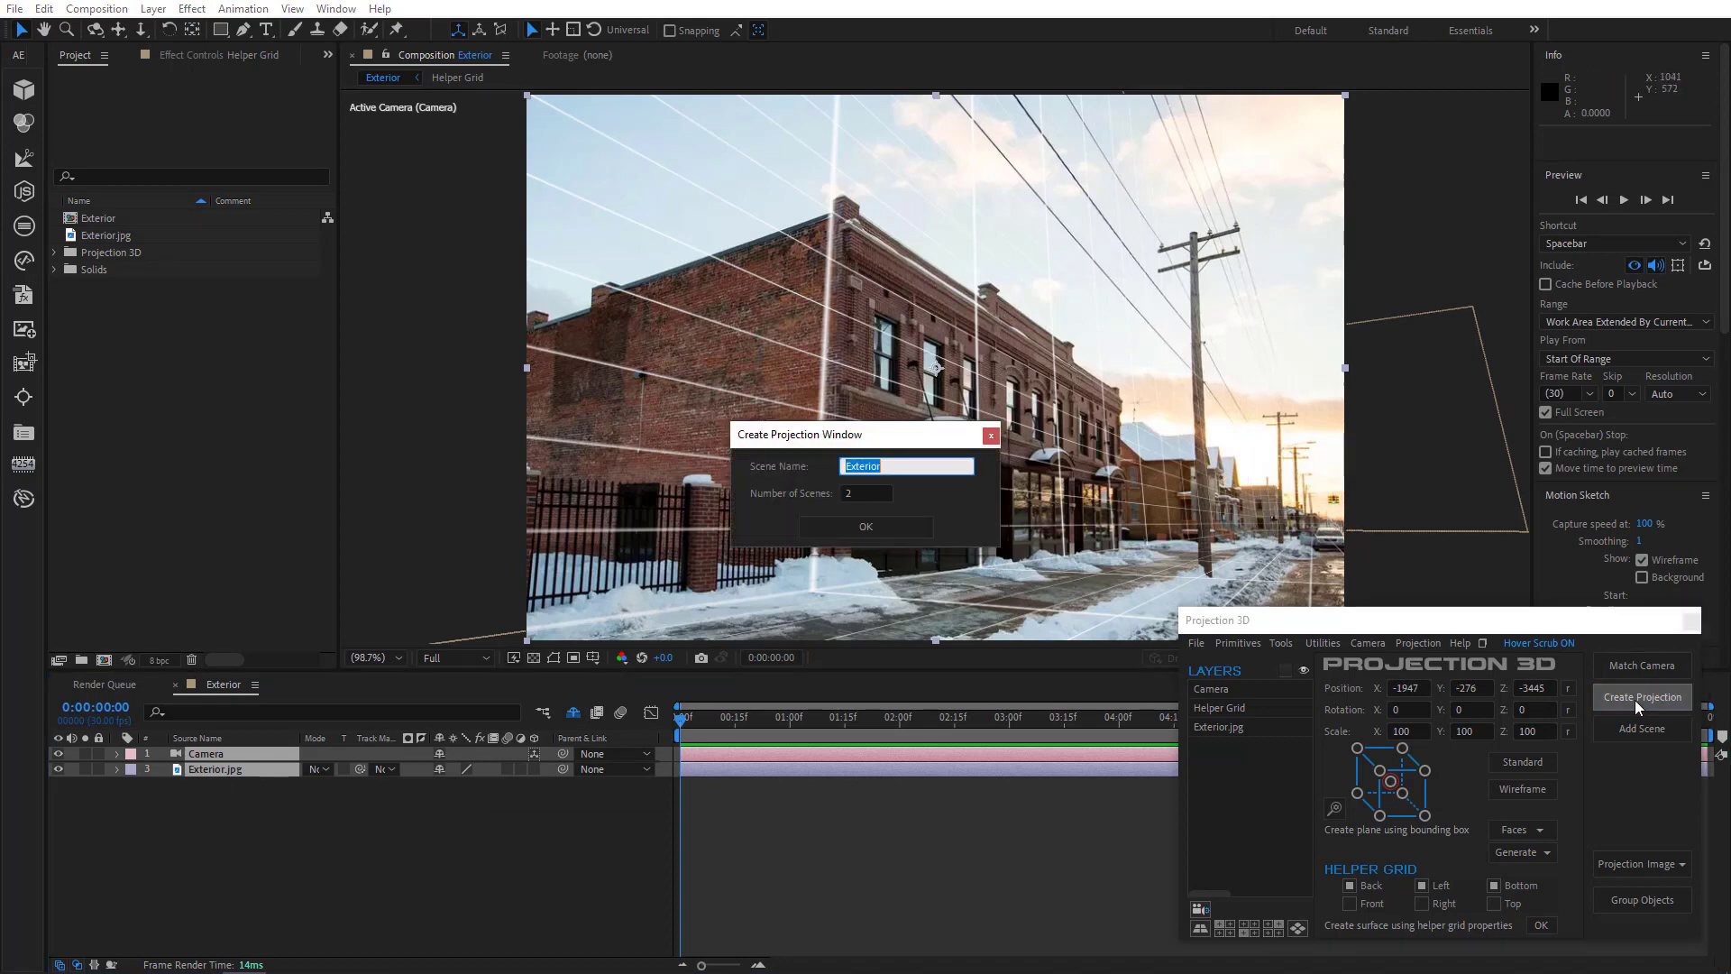
{"action": "left_click", "coordinate": [871, 527]}
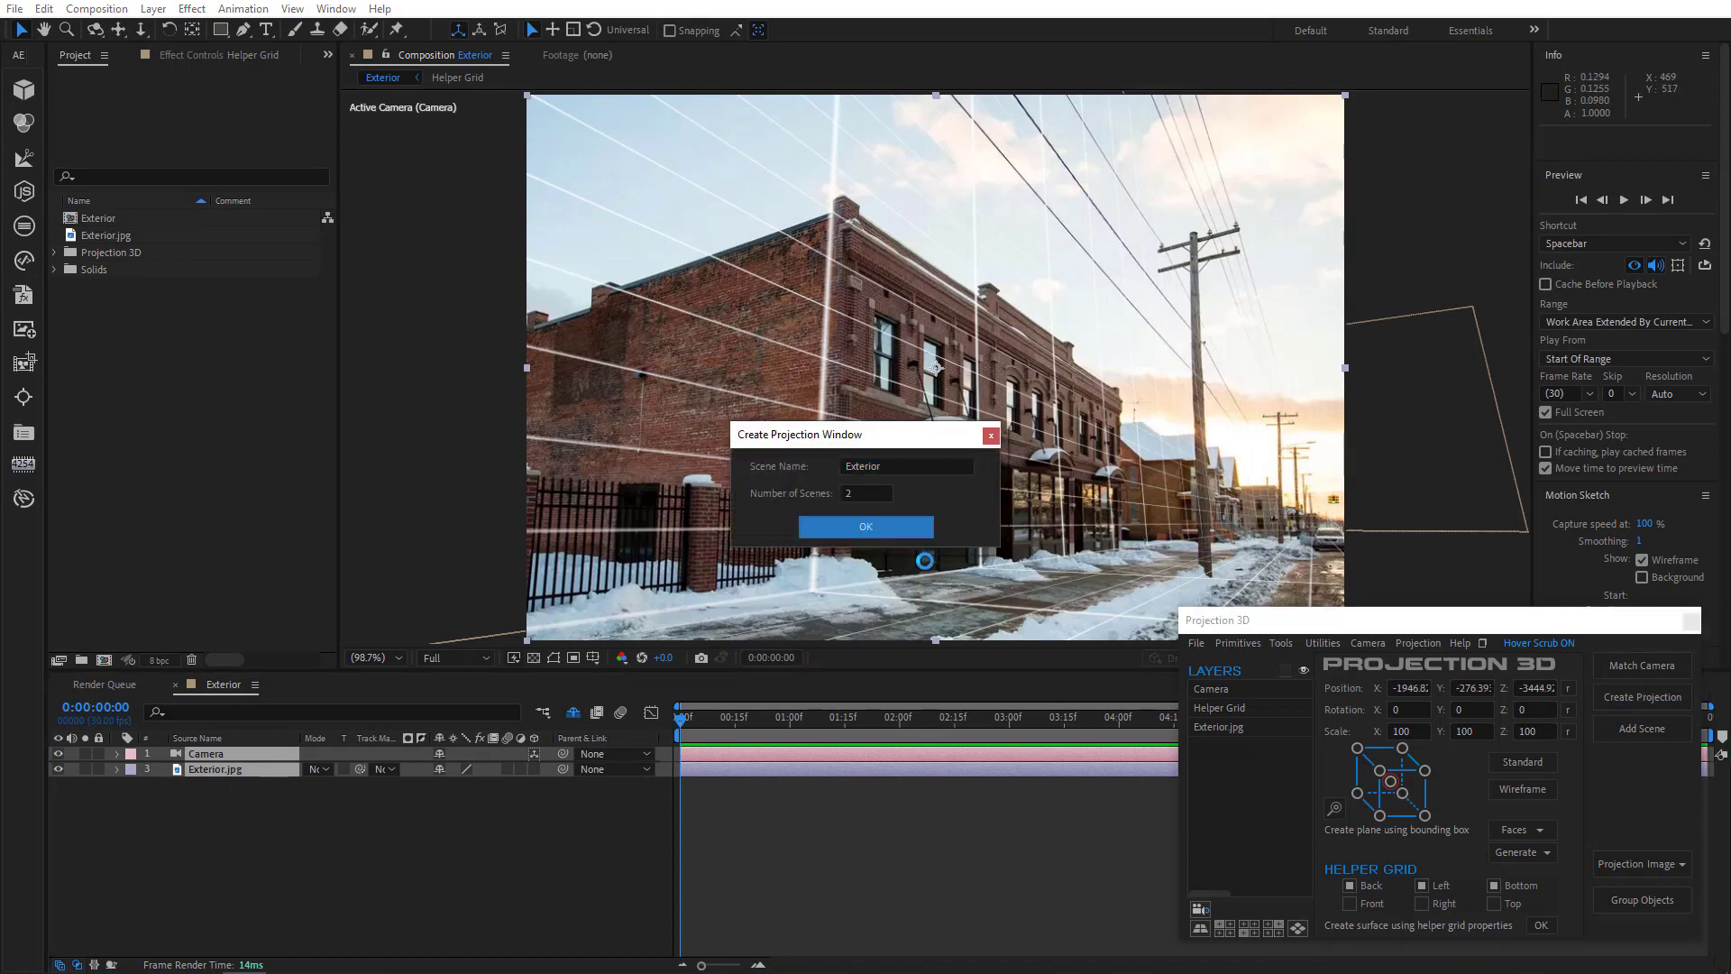
{"action": "left_click", "coordinate": [898, 561]}
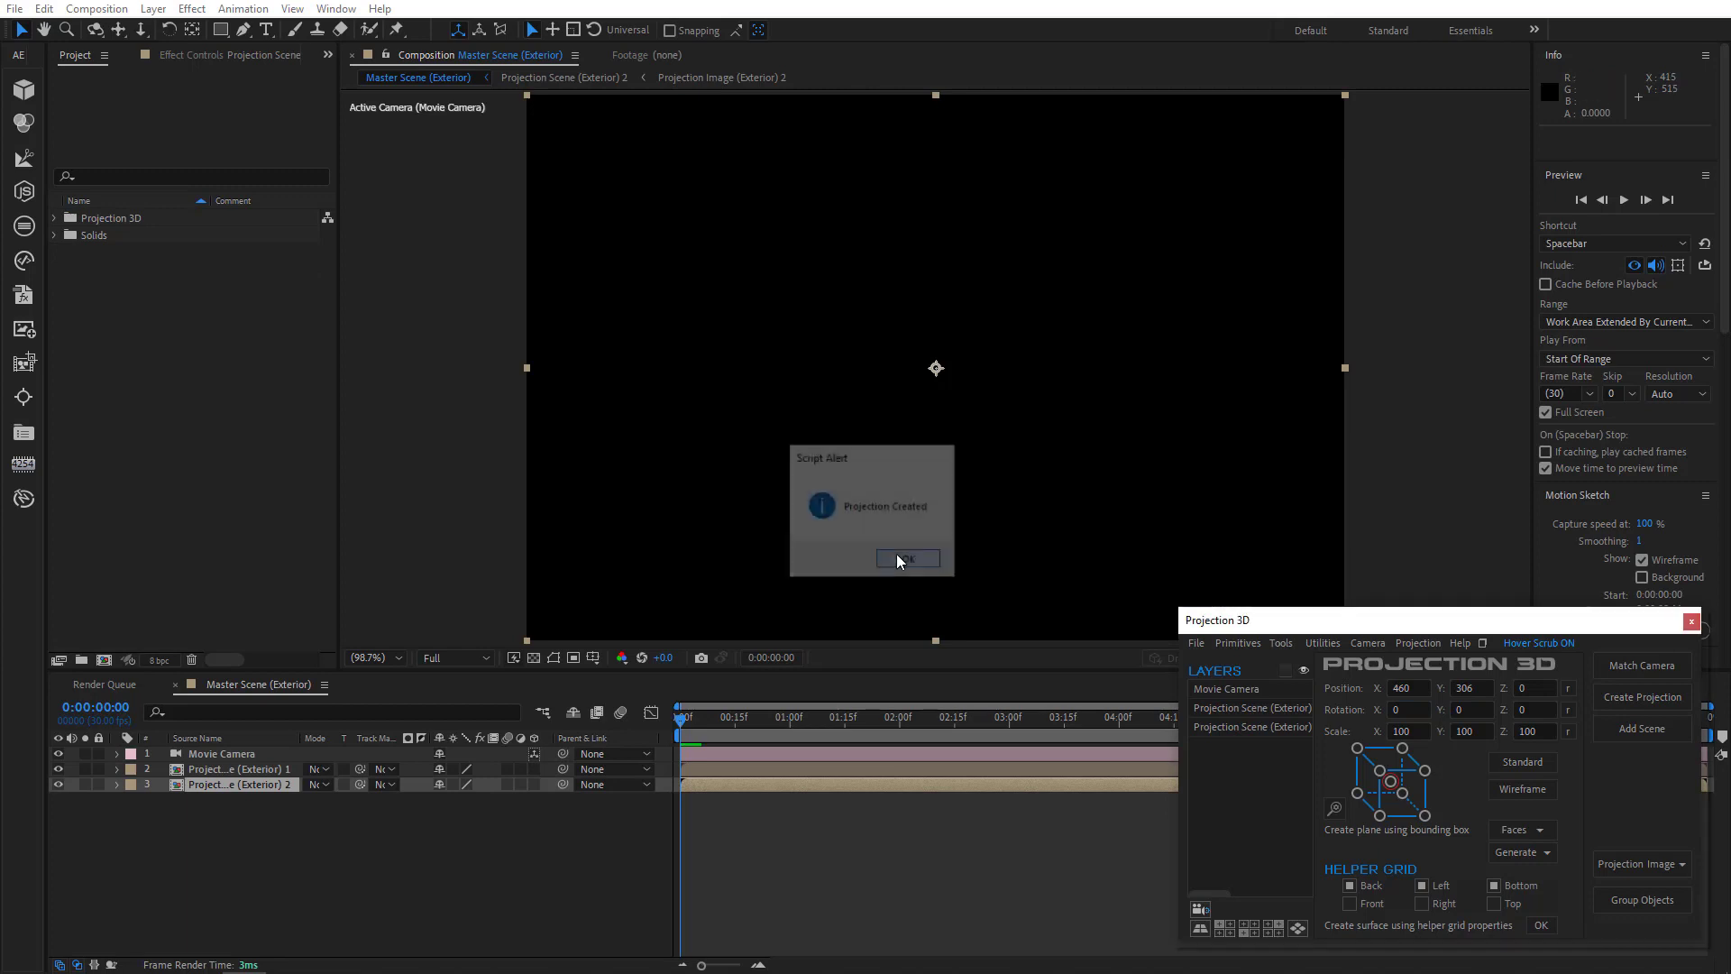
- Open the Projection Scene (Exterior) 2 composition
{"action": "double_click", "coordinate": [256, 785]}
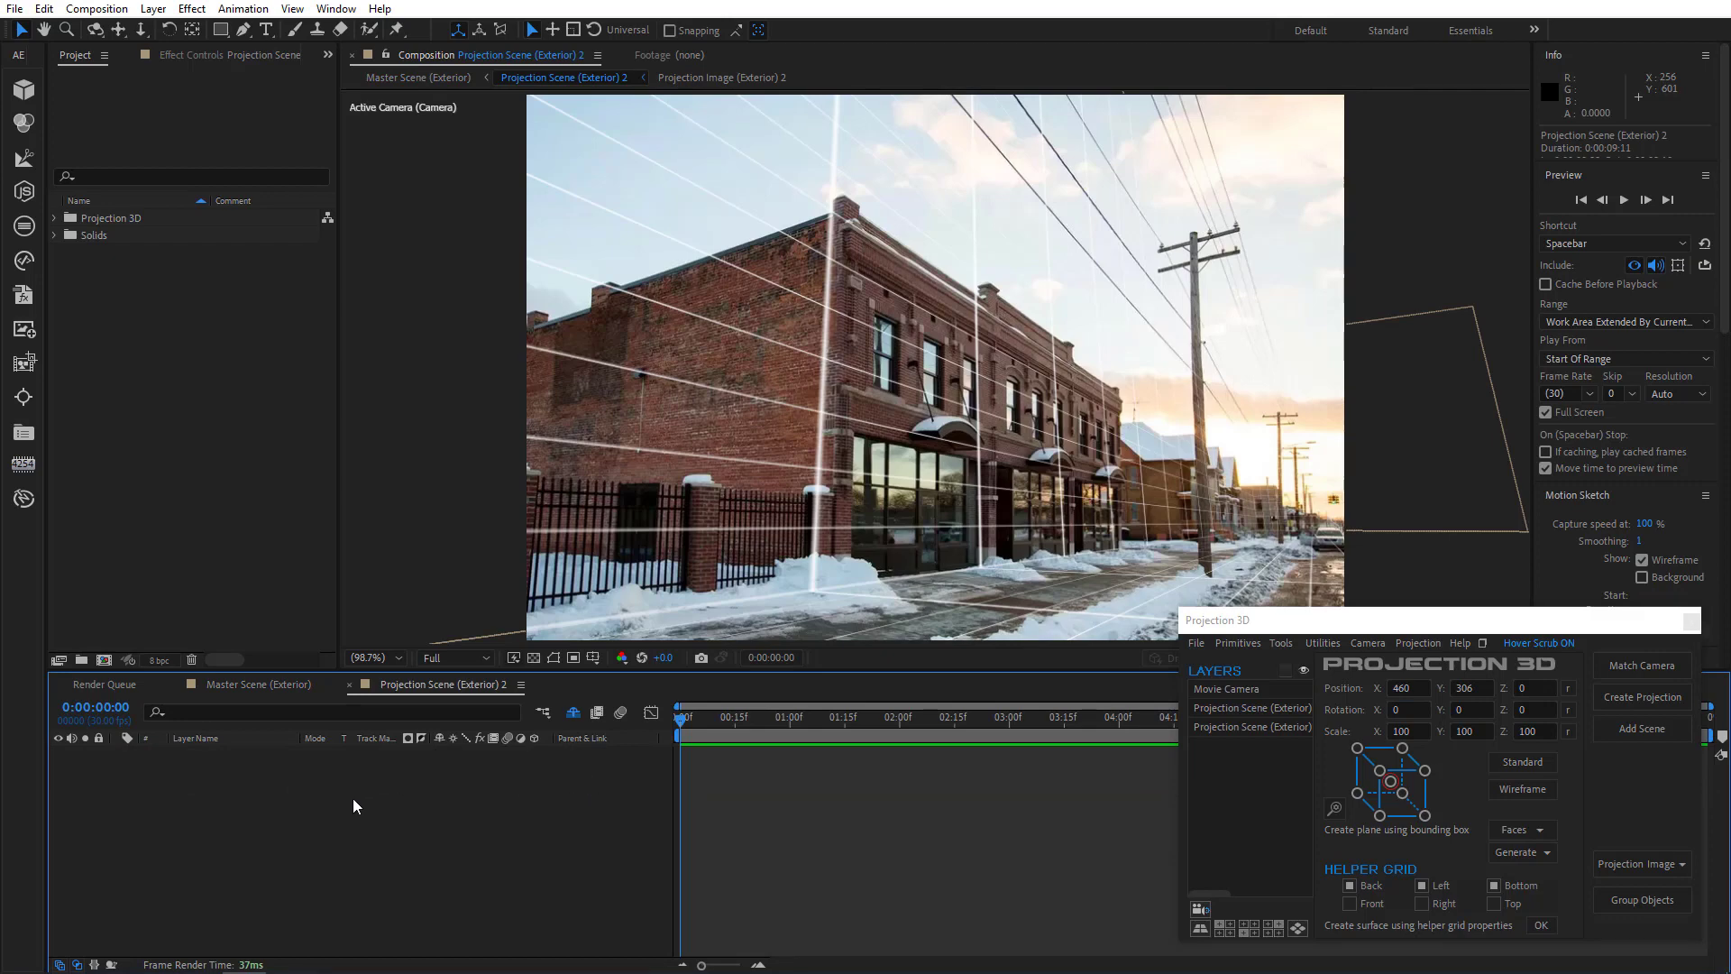
- Create a surface from the helper grid with only Bottom enabled, and set its Generate Position point at the building's base
{"action": "left_click", "coordinate": [1382, 886]}
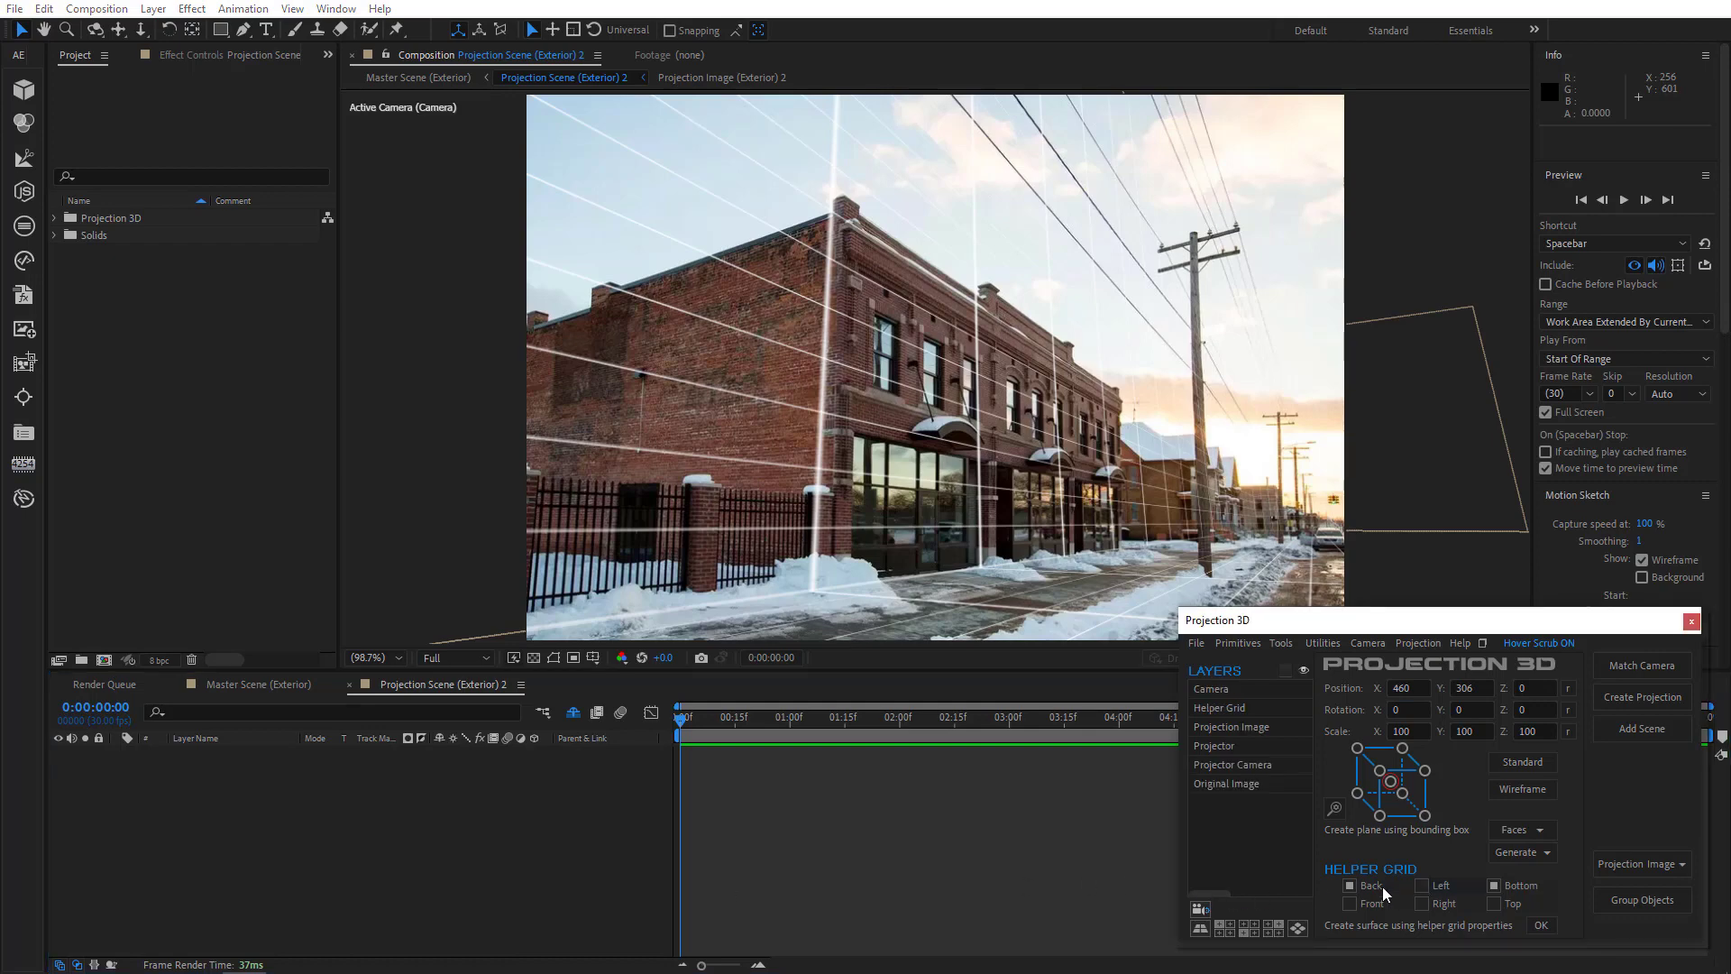
{"action": "left_click", "coordinate": [1432, 886]}
{"action": "left_click", "coordinate": [1542, 926]}
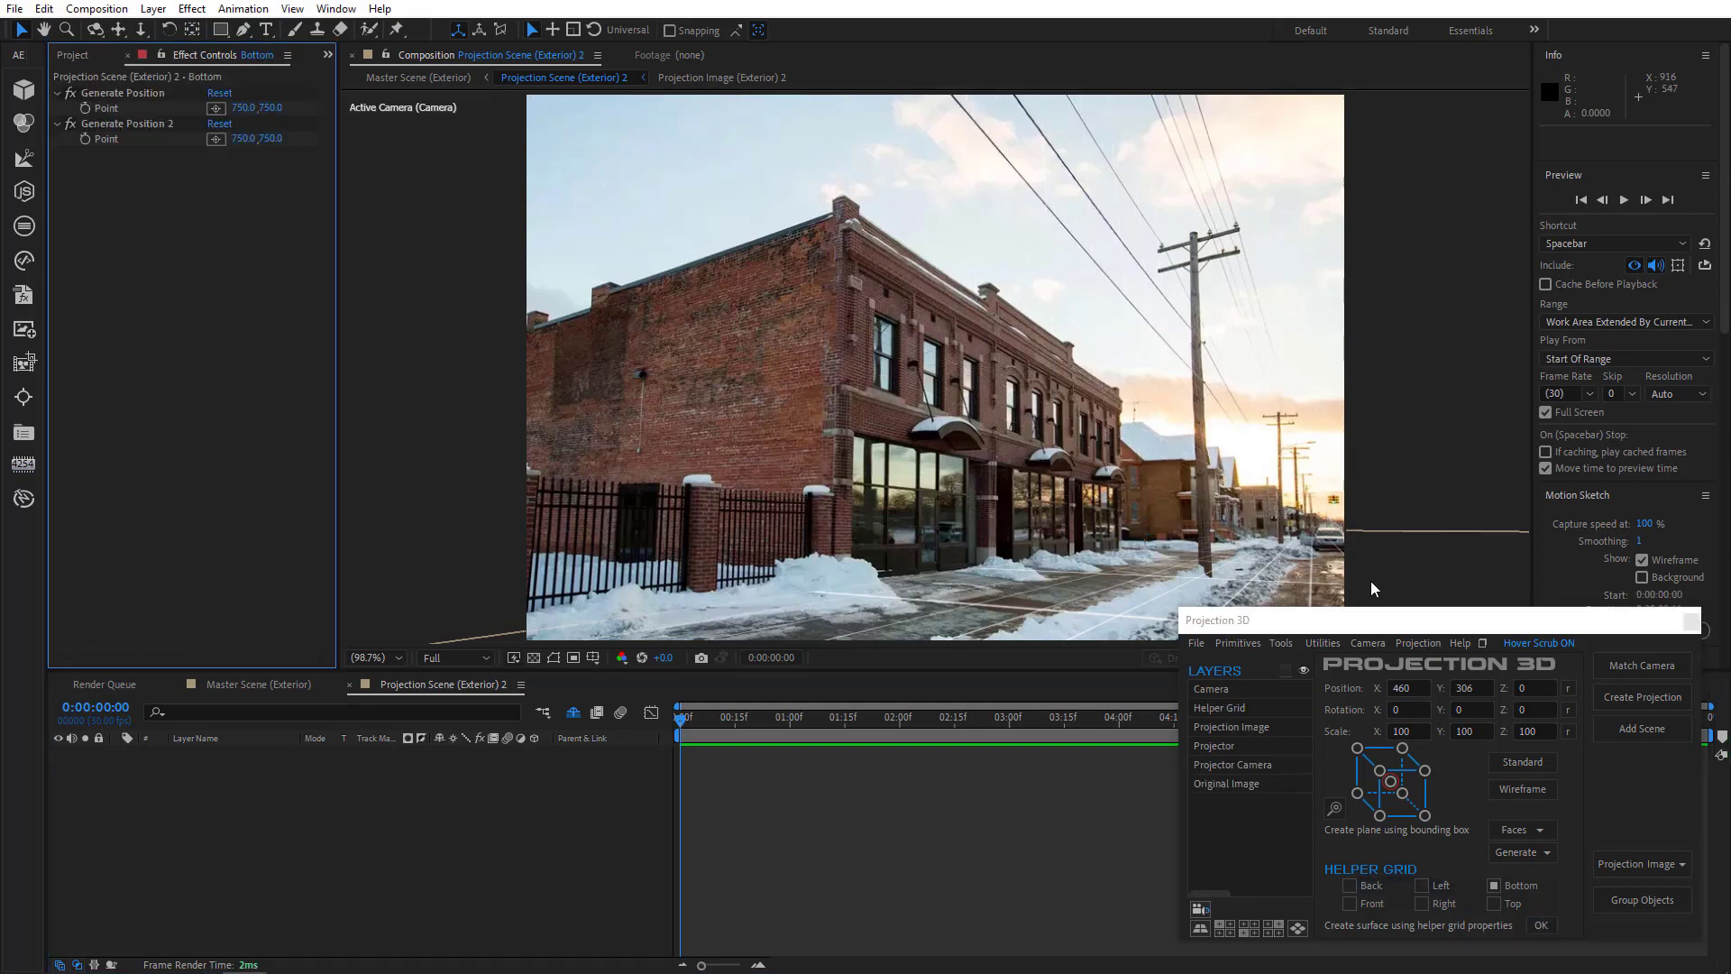
{"action": "left_click", "coordinate": [216, 108]}
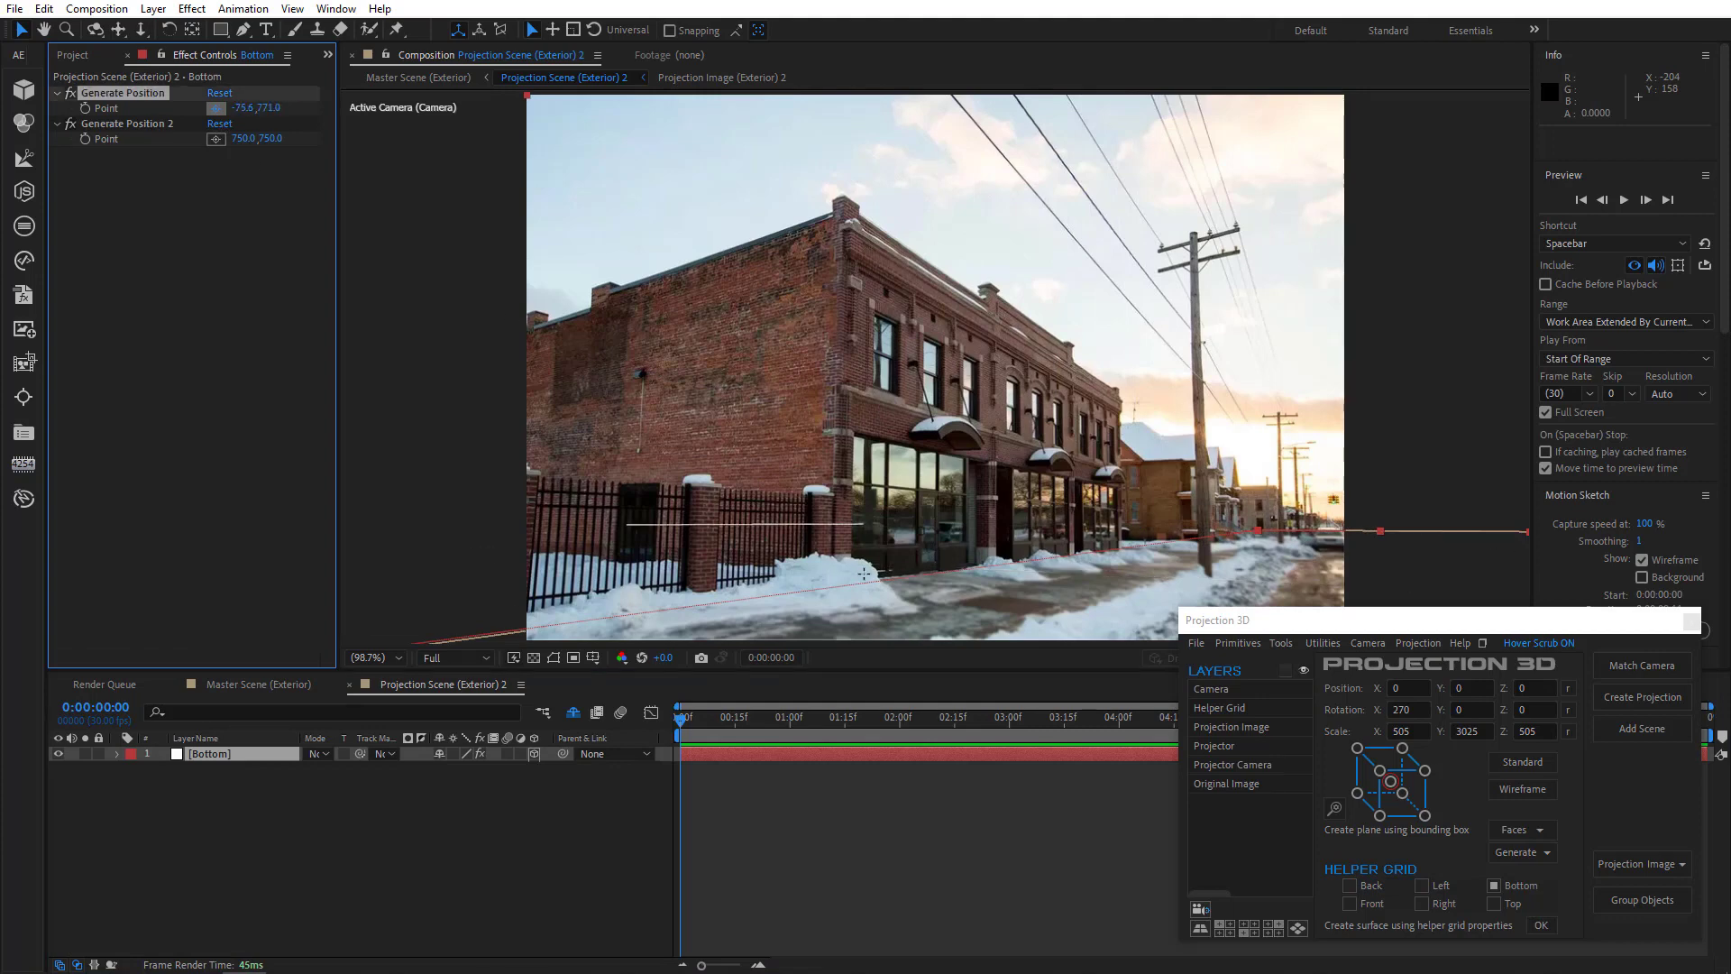
{"action": "left_click", "coordinate": [833, 585]}
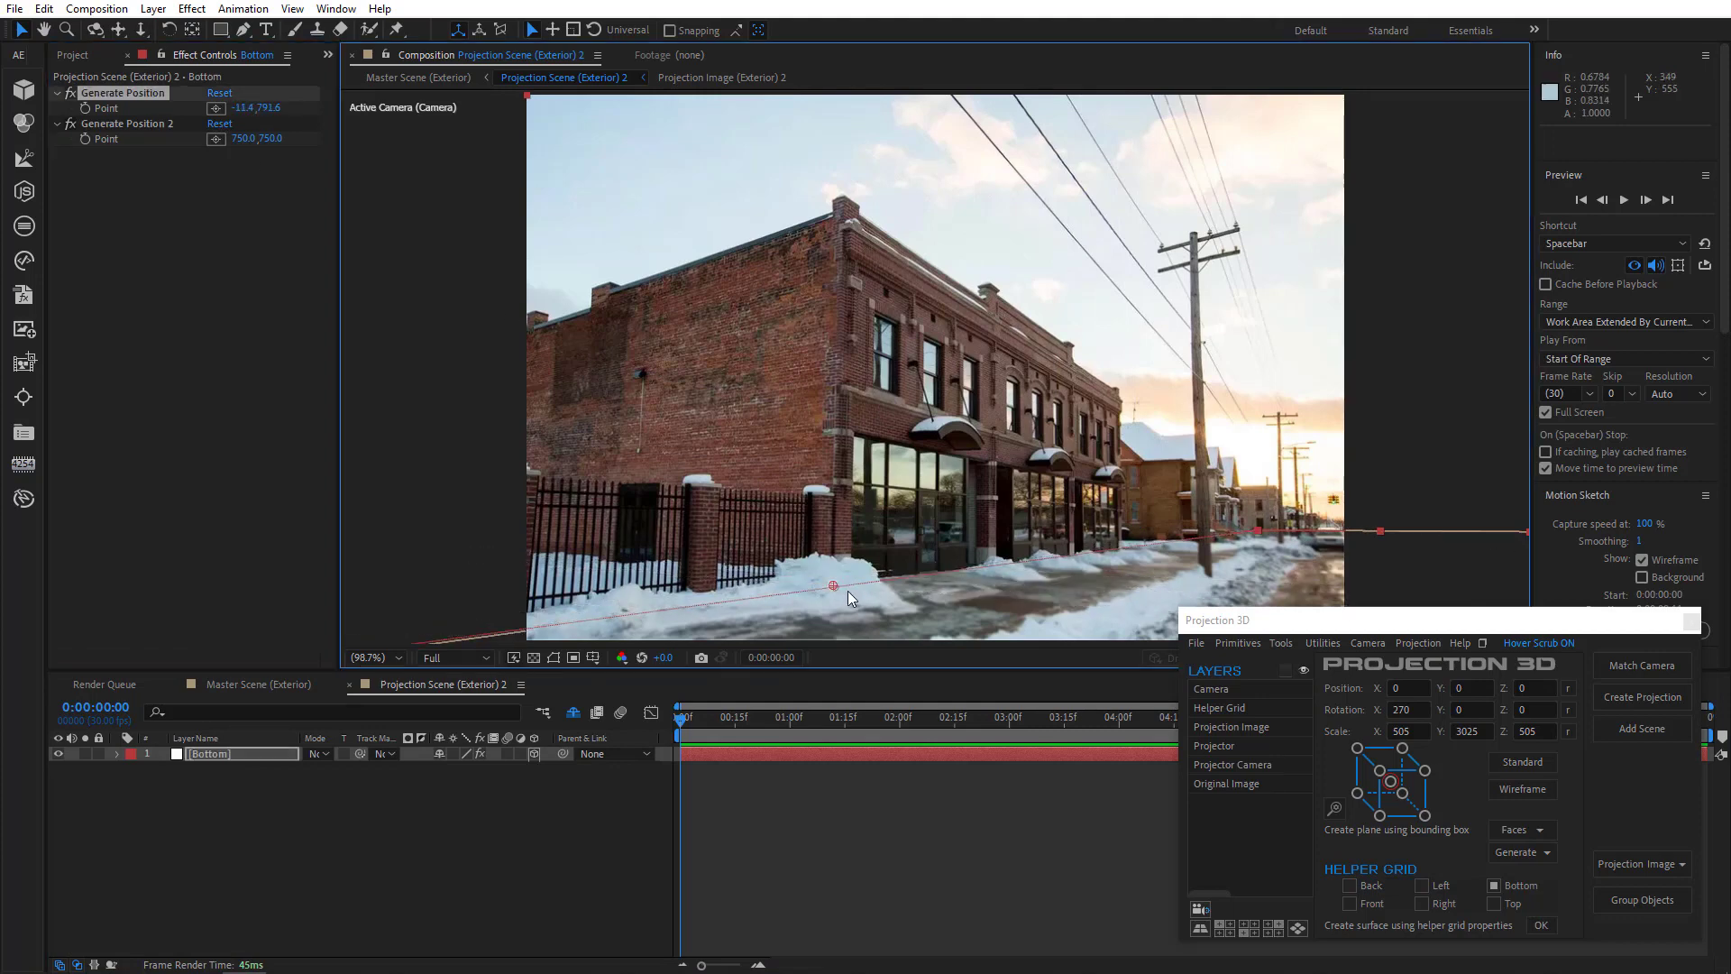
- Add a cube primitive and set its anchor point to the bottom front-right corner in the Anchor Point Editor
{"action": "left_click", "coordinate": [1287, 671]}
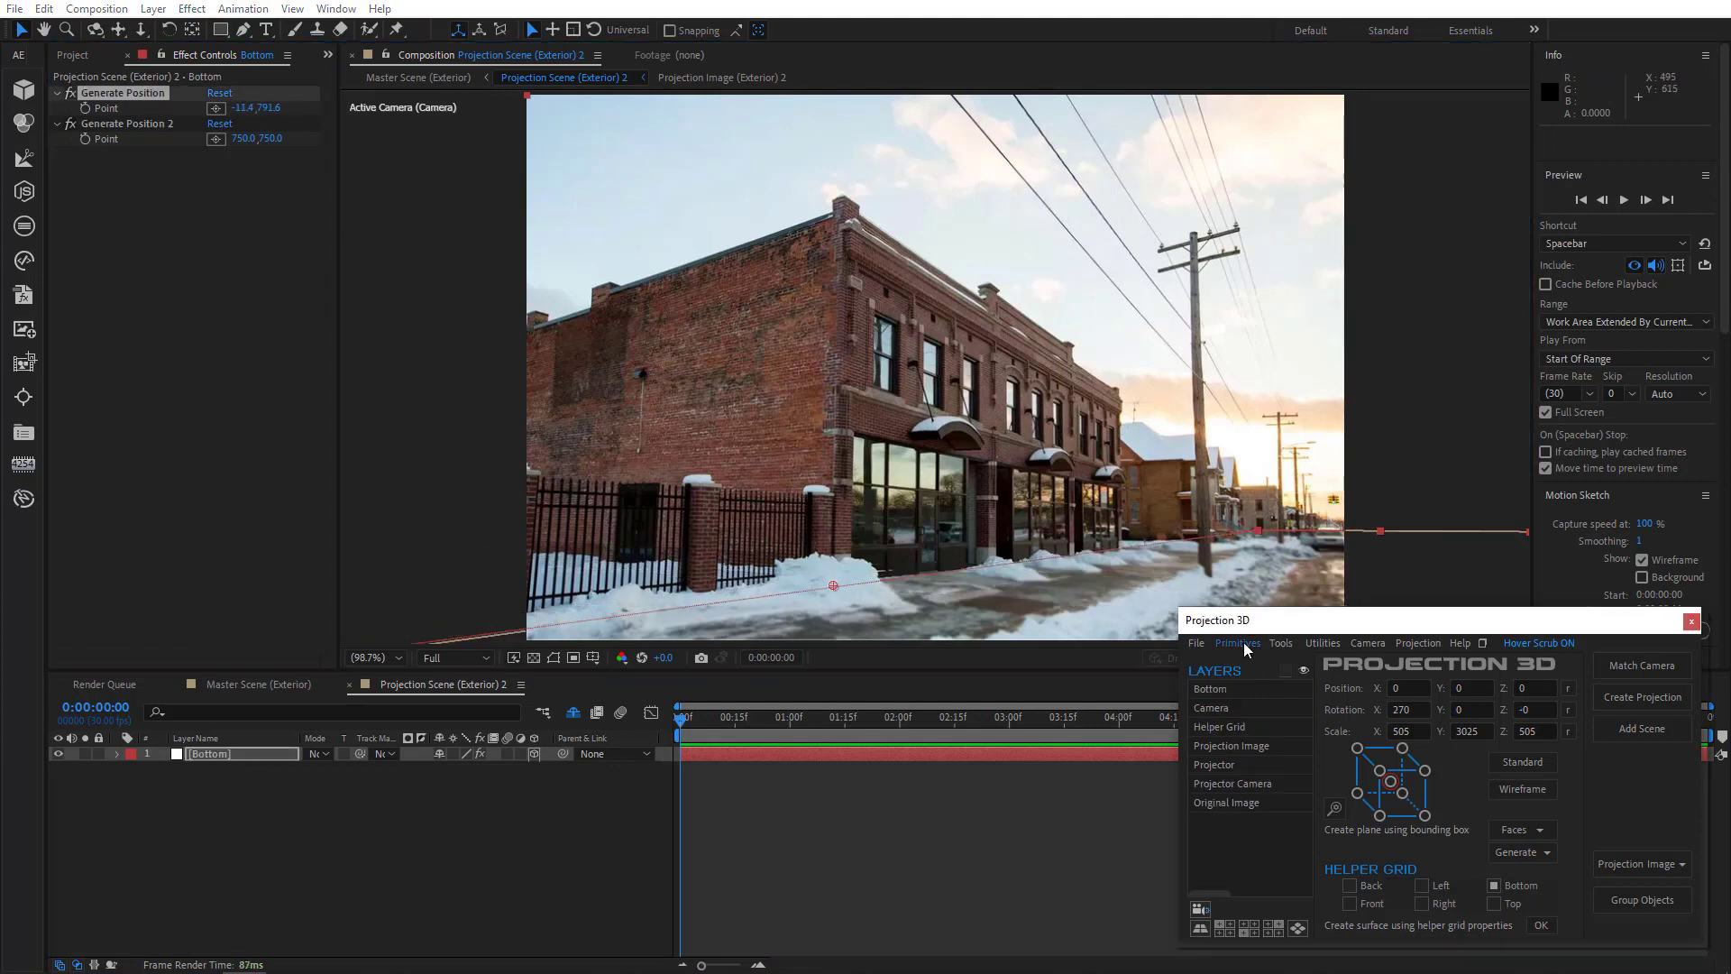
{"action": "left_click", "coordinate": [1234, 669]}
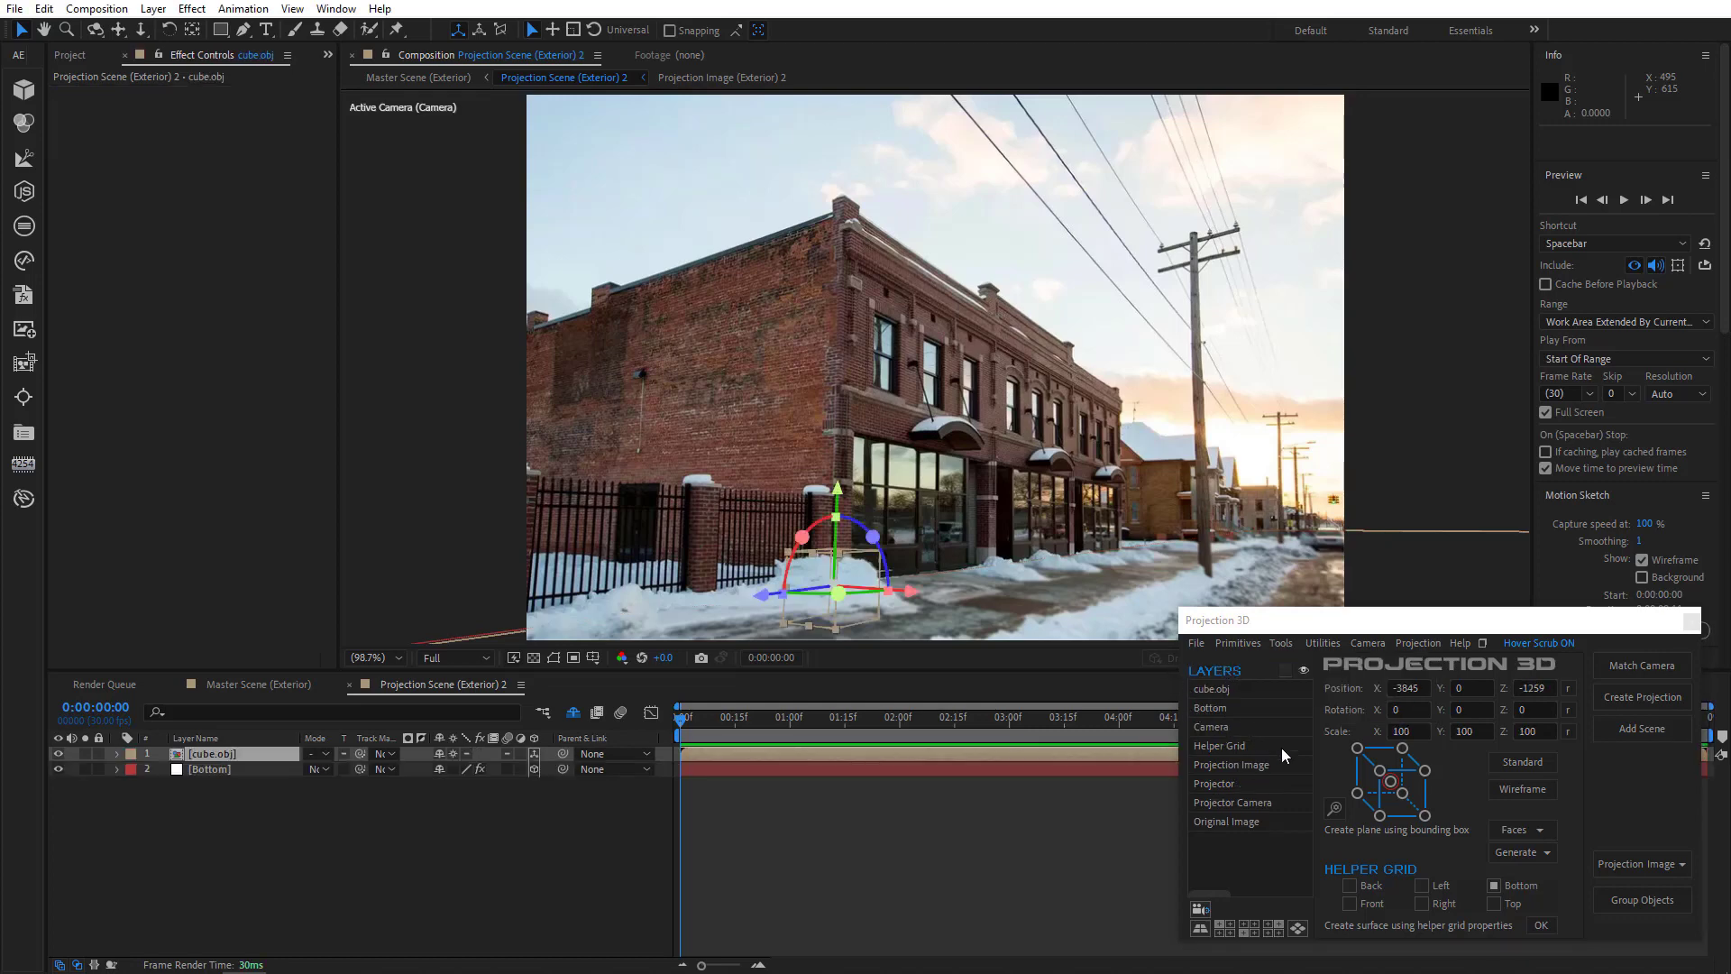
{"action": "left_click", "coordinate": [1334, 804]}
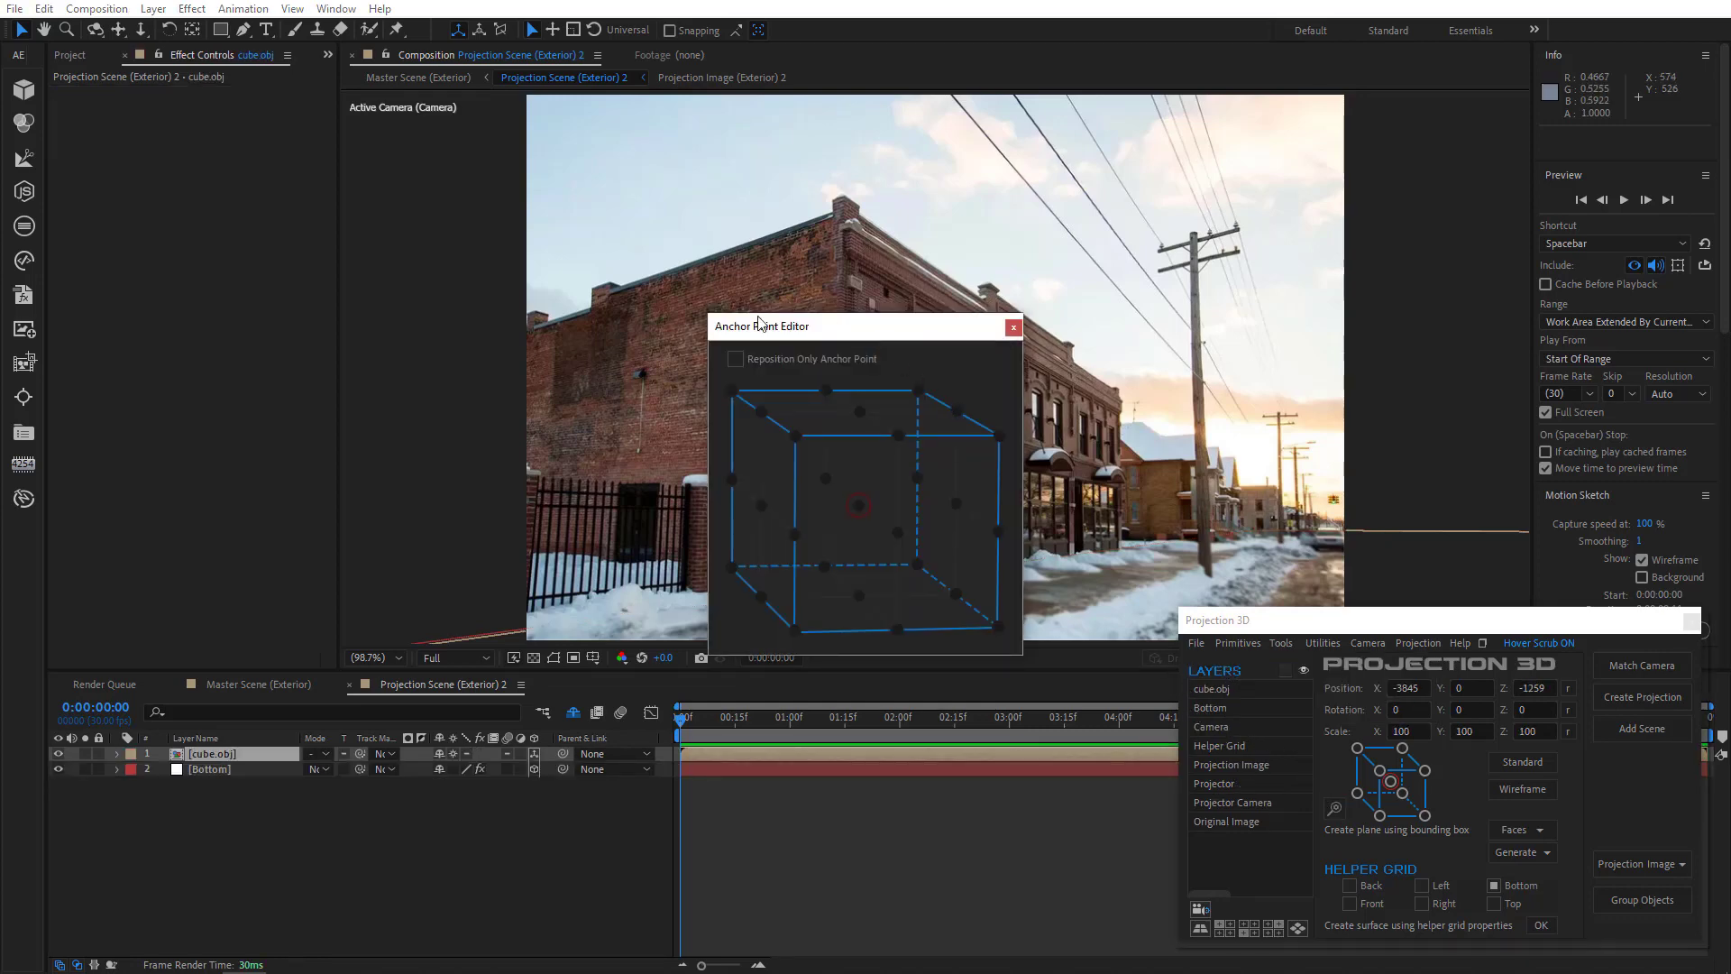
{"action": "left_click_drag", "start_coordinate": [878, 328], "coordinate": [343, 302]}
{"action": "left_click", "coordinate": [283, 317]}
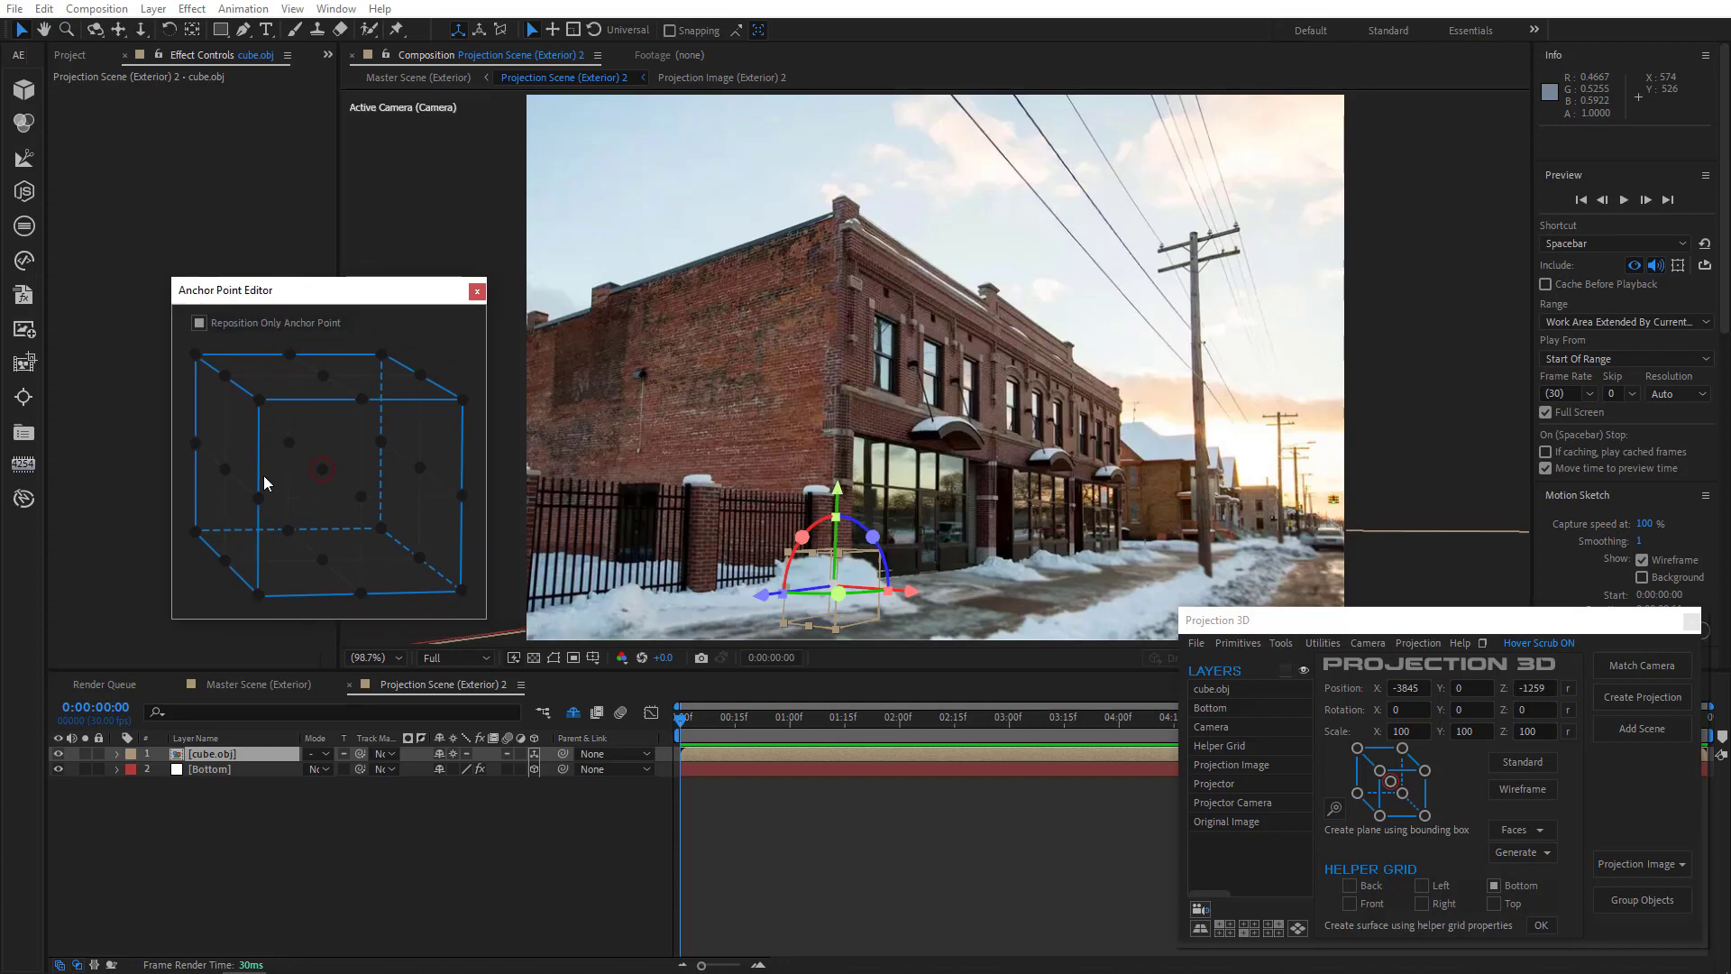
{"action": "left_click", "coordinate": [259, 595]}
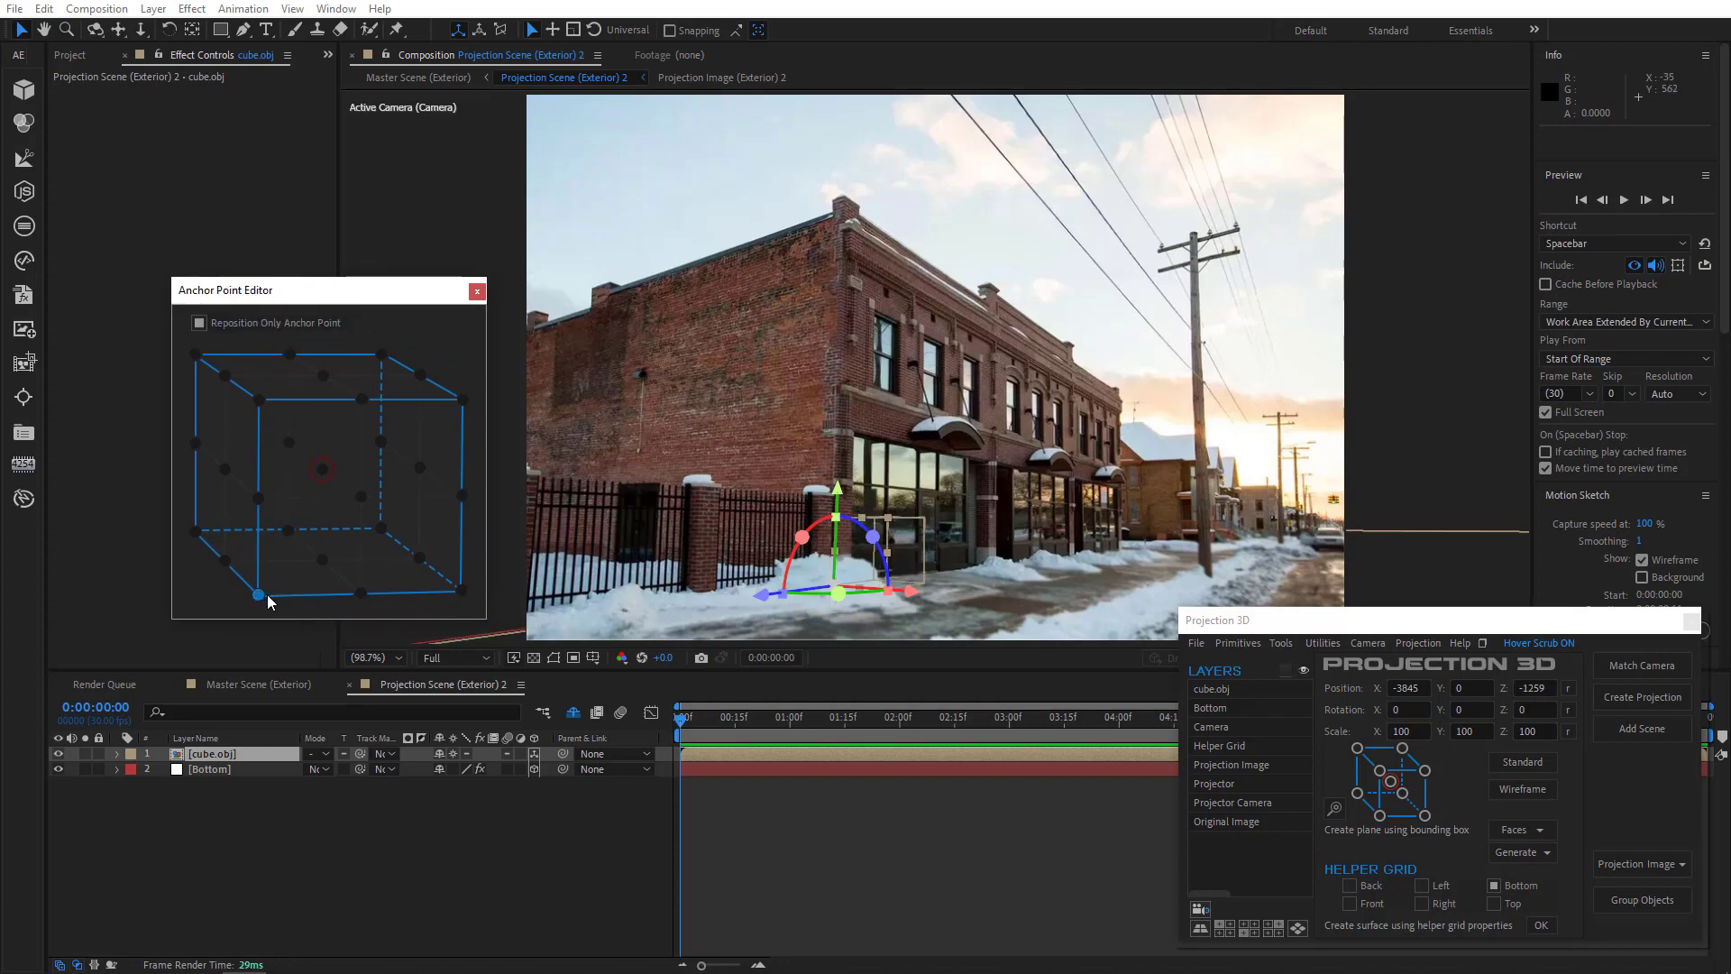
{"action": "left_click", "coordinate": [462, 591]}
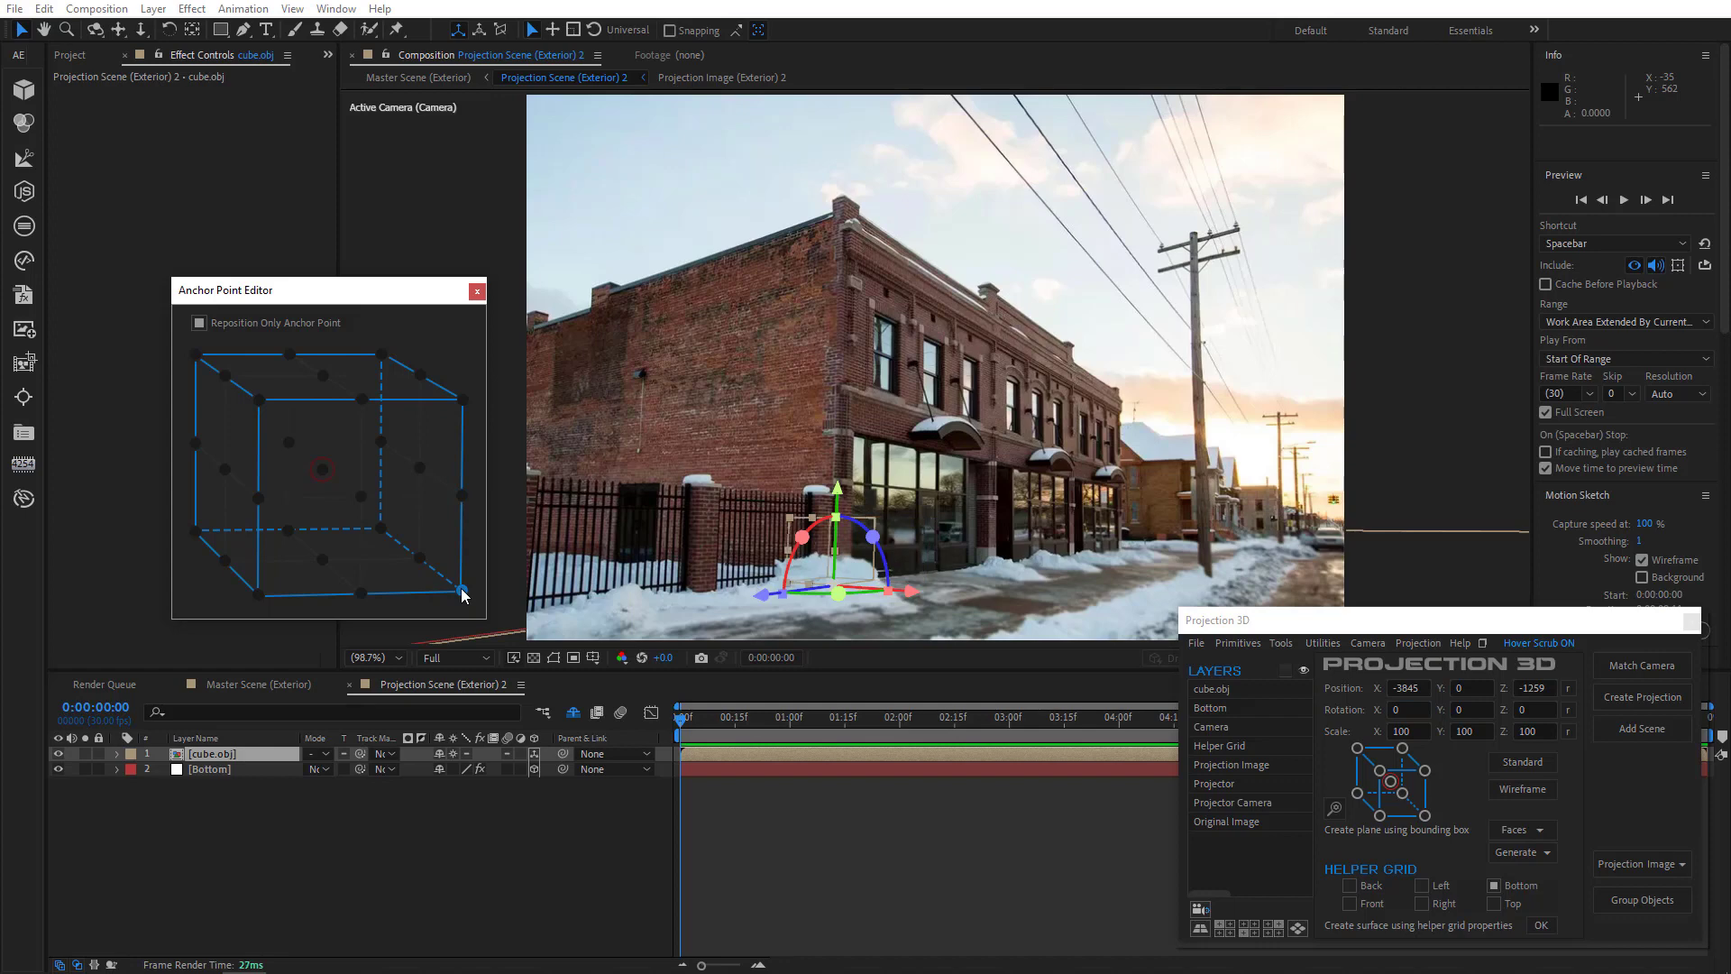
{"action": "left_click", "coordinate": [477, 292]}
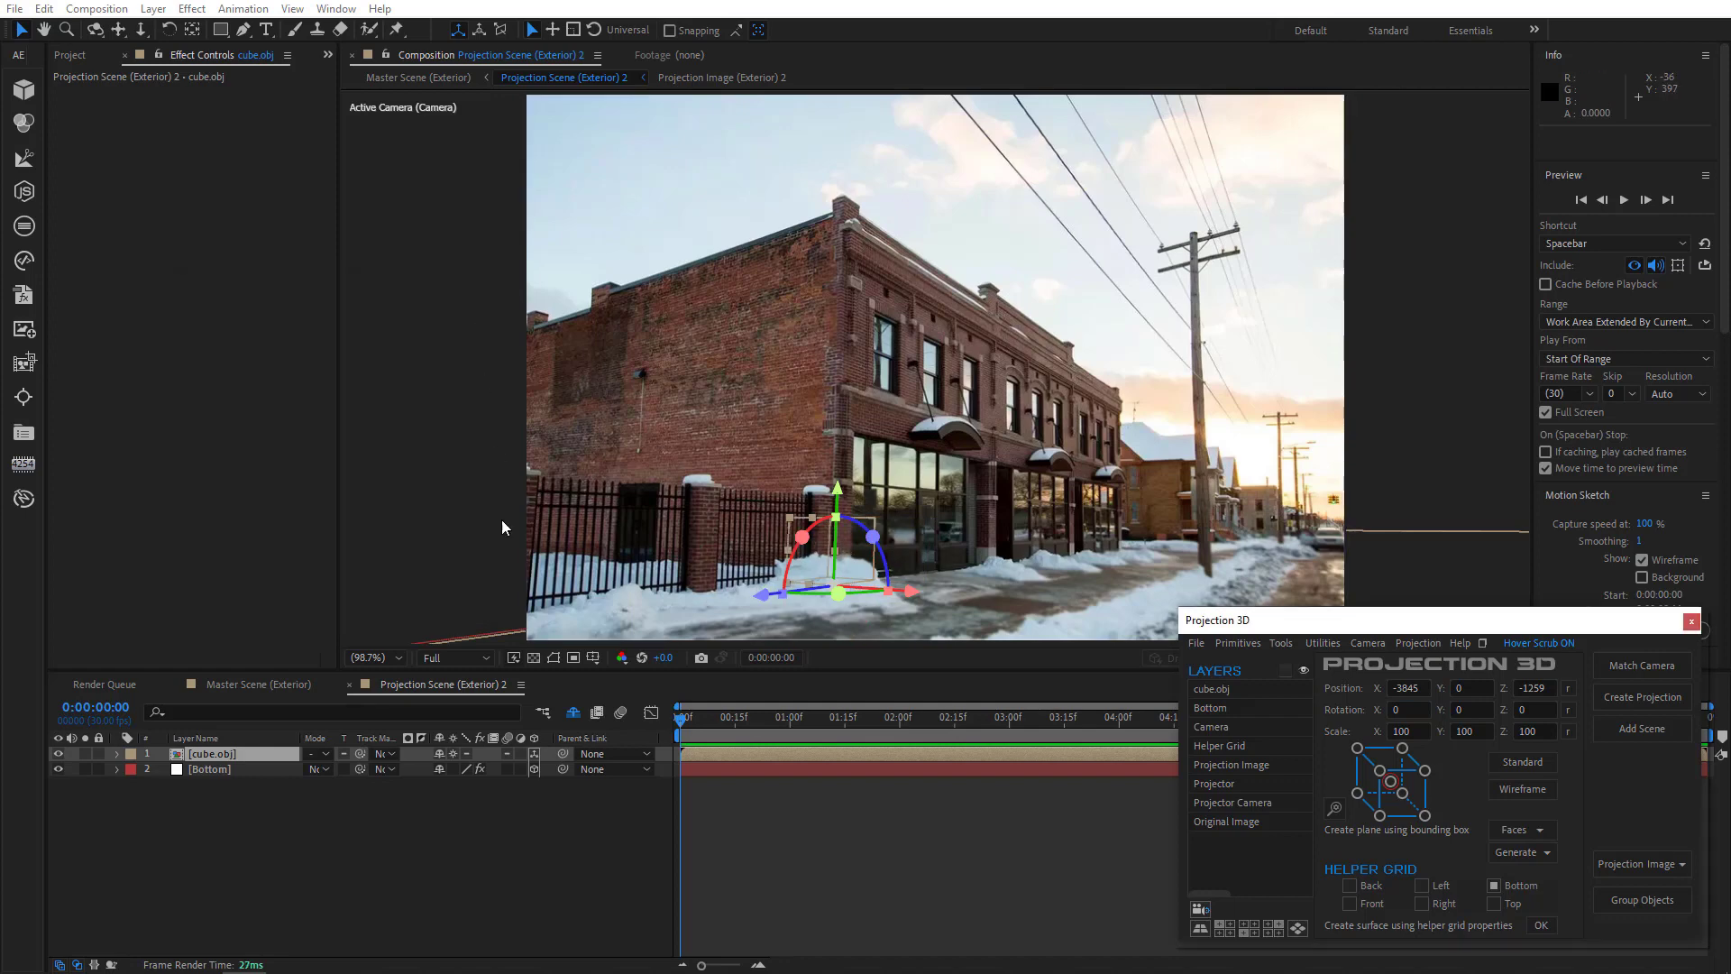
- Scale the cube layer to 663% and stretch its depth scale to about 1863% along the building
{"action": "left_click", "coordinate": [260, 759]}
{"action": "key", "text": "s"}
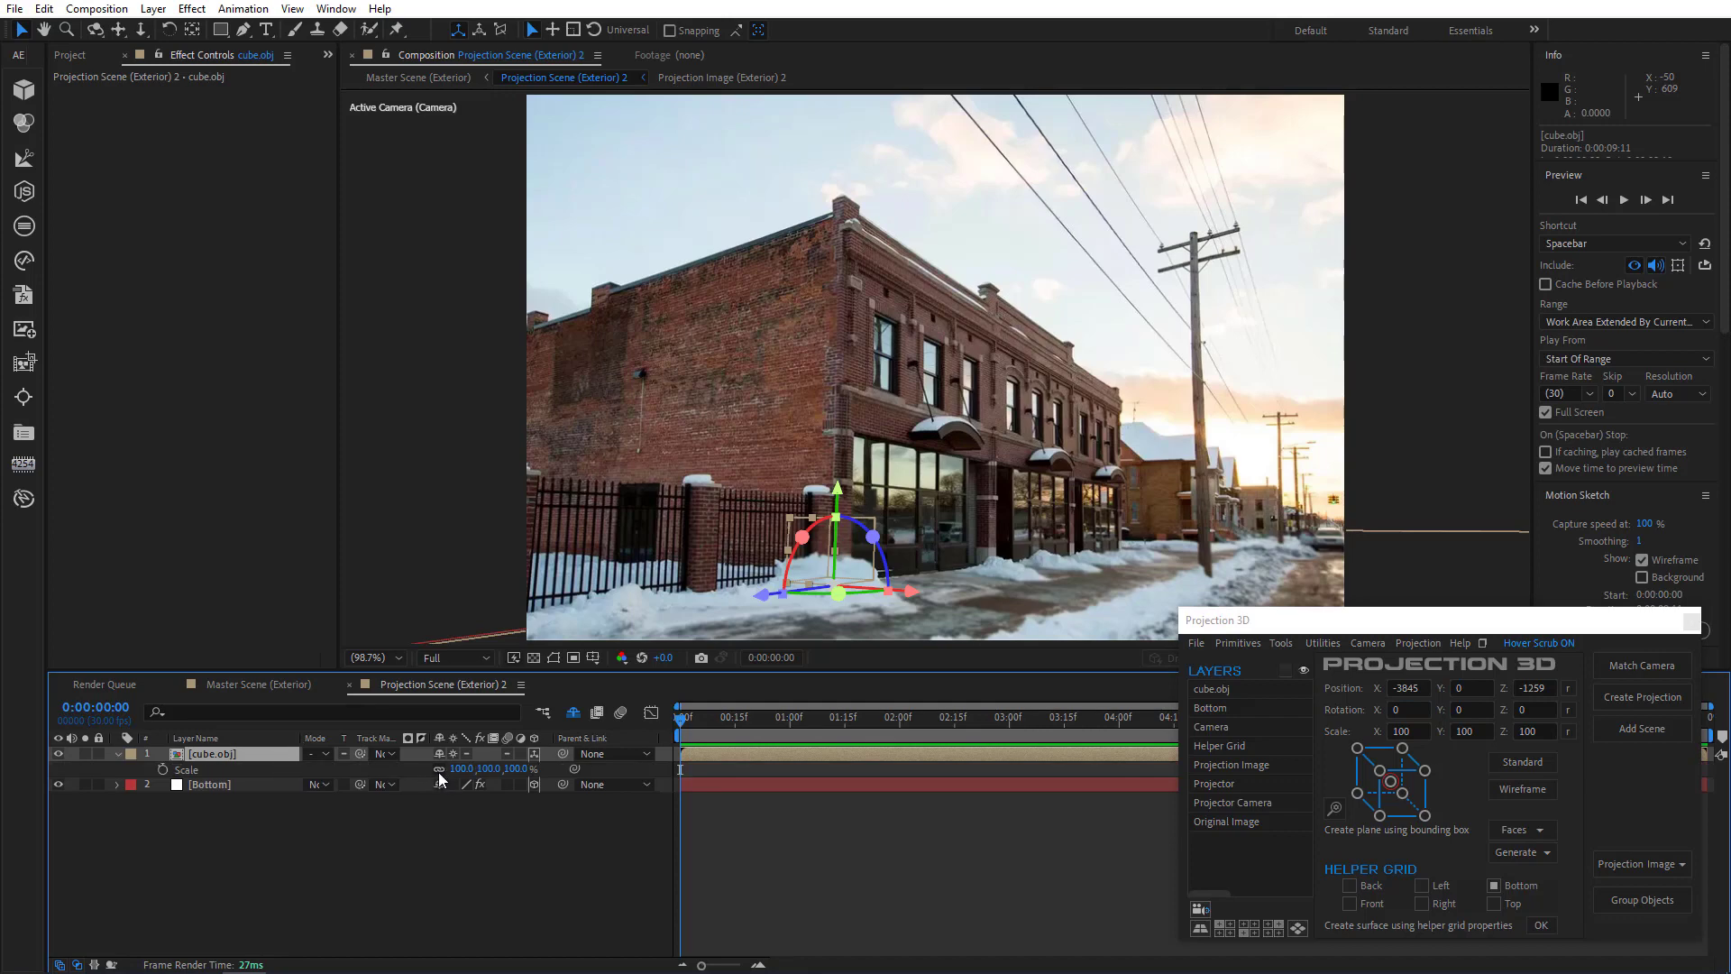
{"action": "left_click_drag", "start_coordinate": [460, 770], "coordinate": [883, 696]}
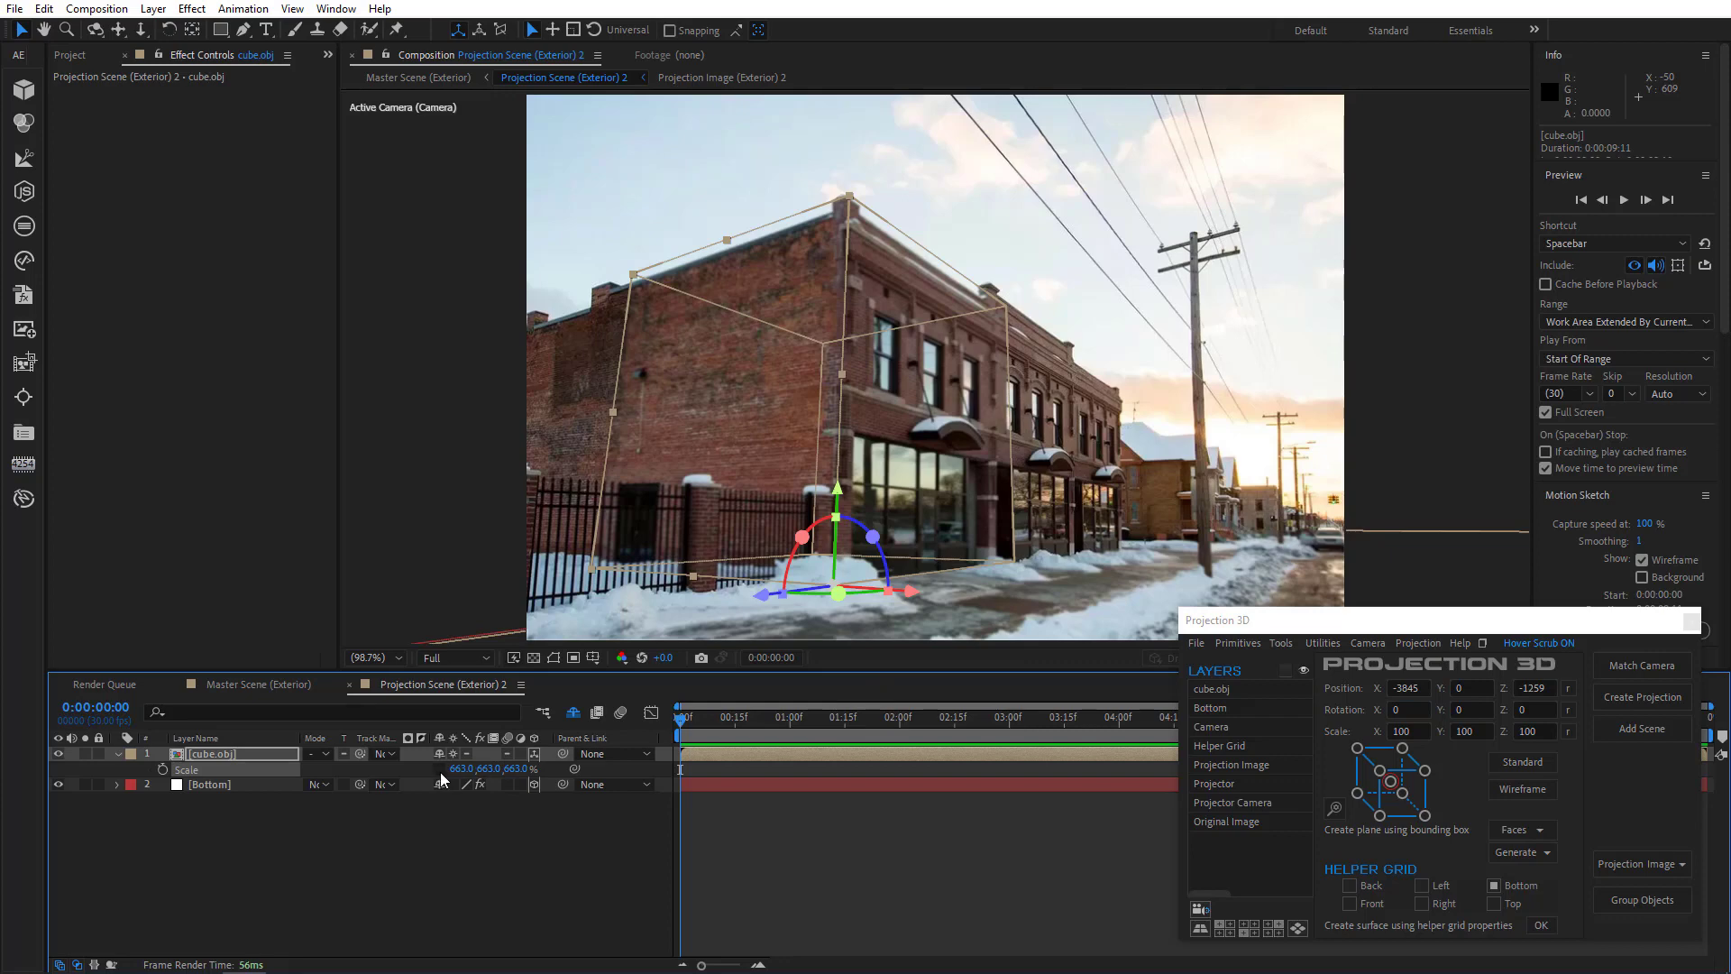
{"action": "left_click_drag", "start_coordinate": [516, 768], "coordinate": [1501, 643]}
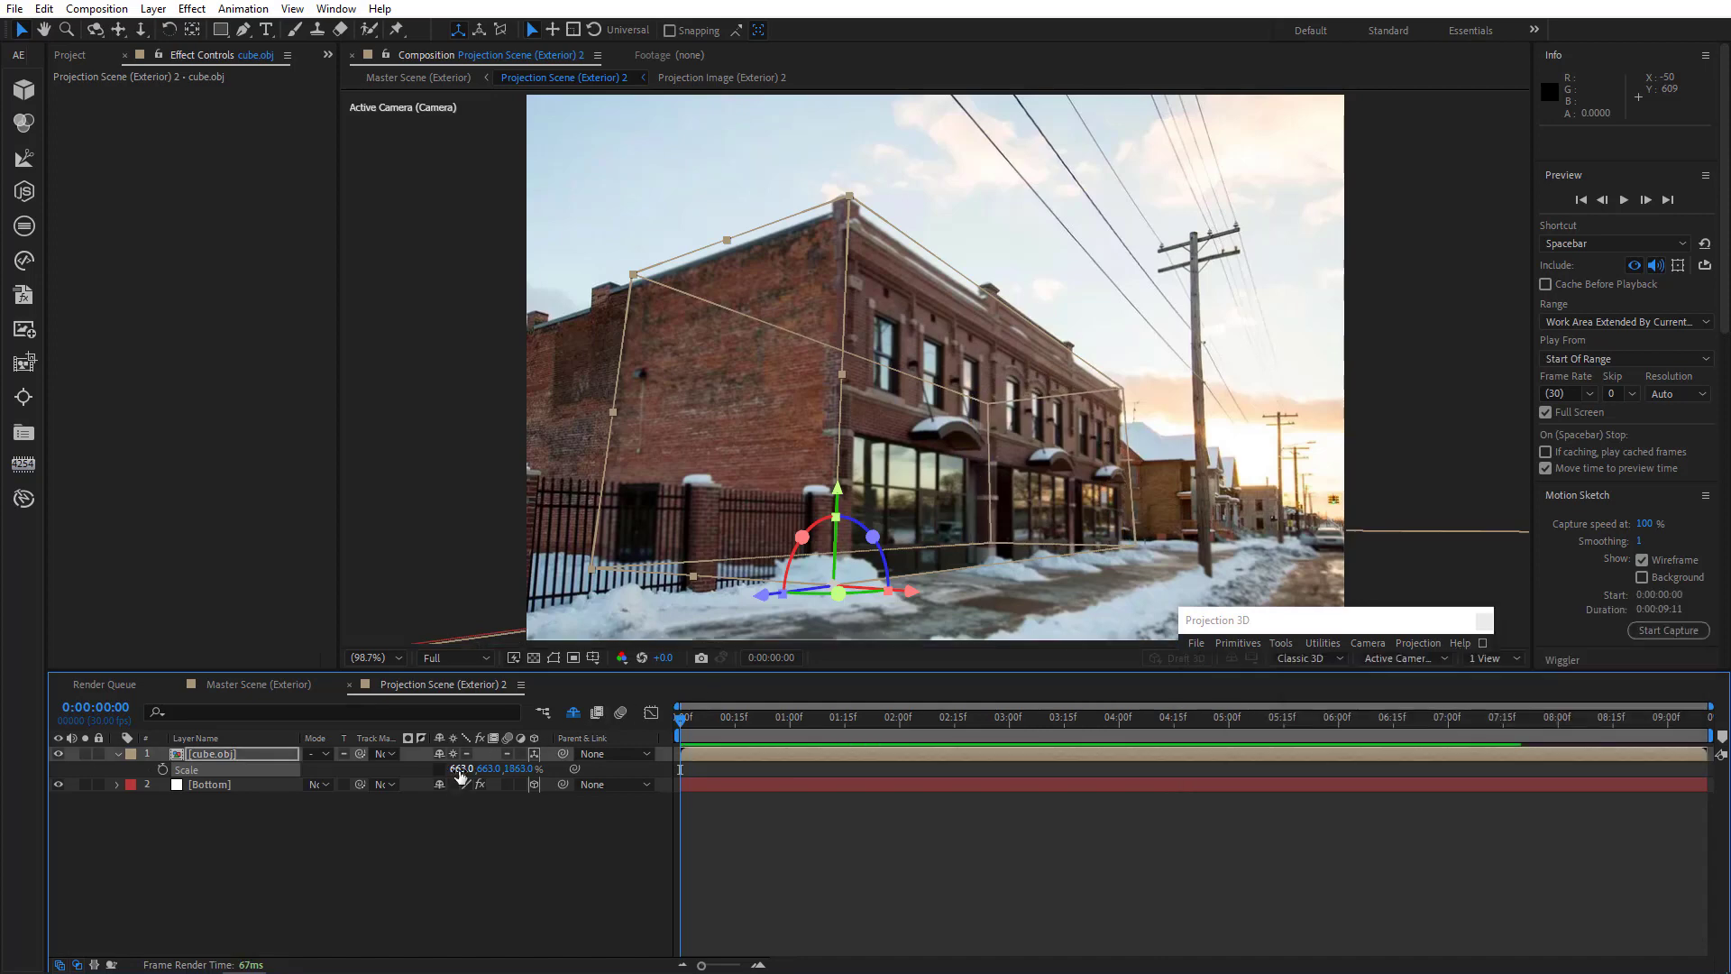
{"action": "left_click_drag", "start_coordinate": [460, 776], "coordinate": [631, 783]}
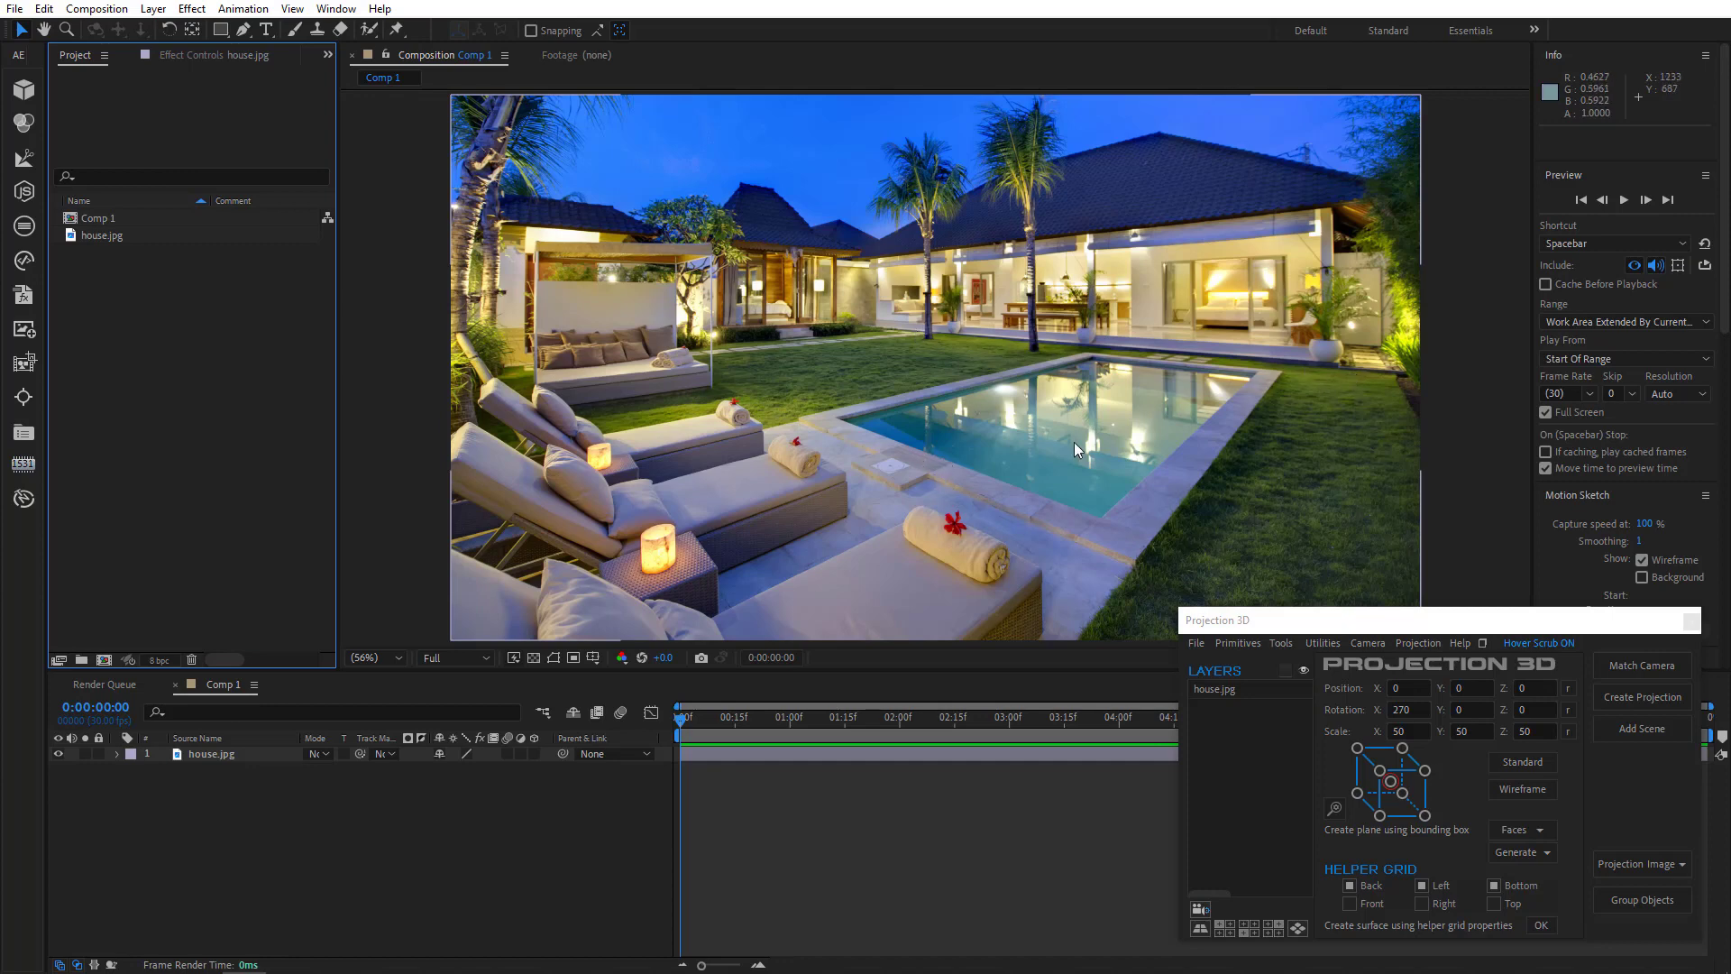
- Match a new camera to the house.jpg image and adjust the helper grid against the ground
{"action": "left_click", "coordinate": [1625, 664]}
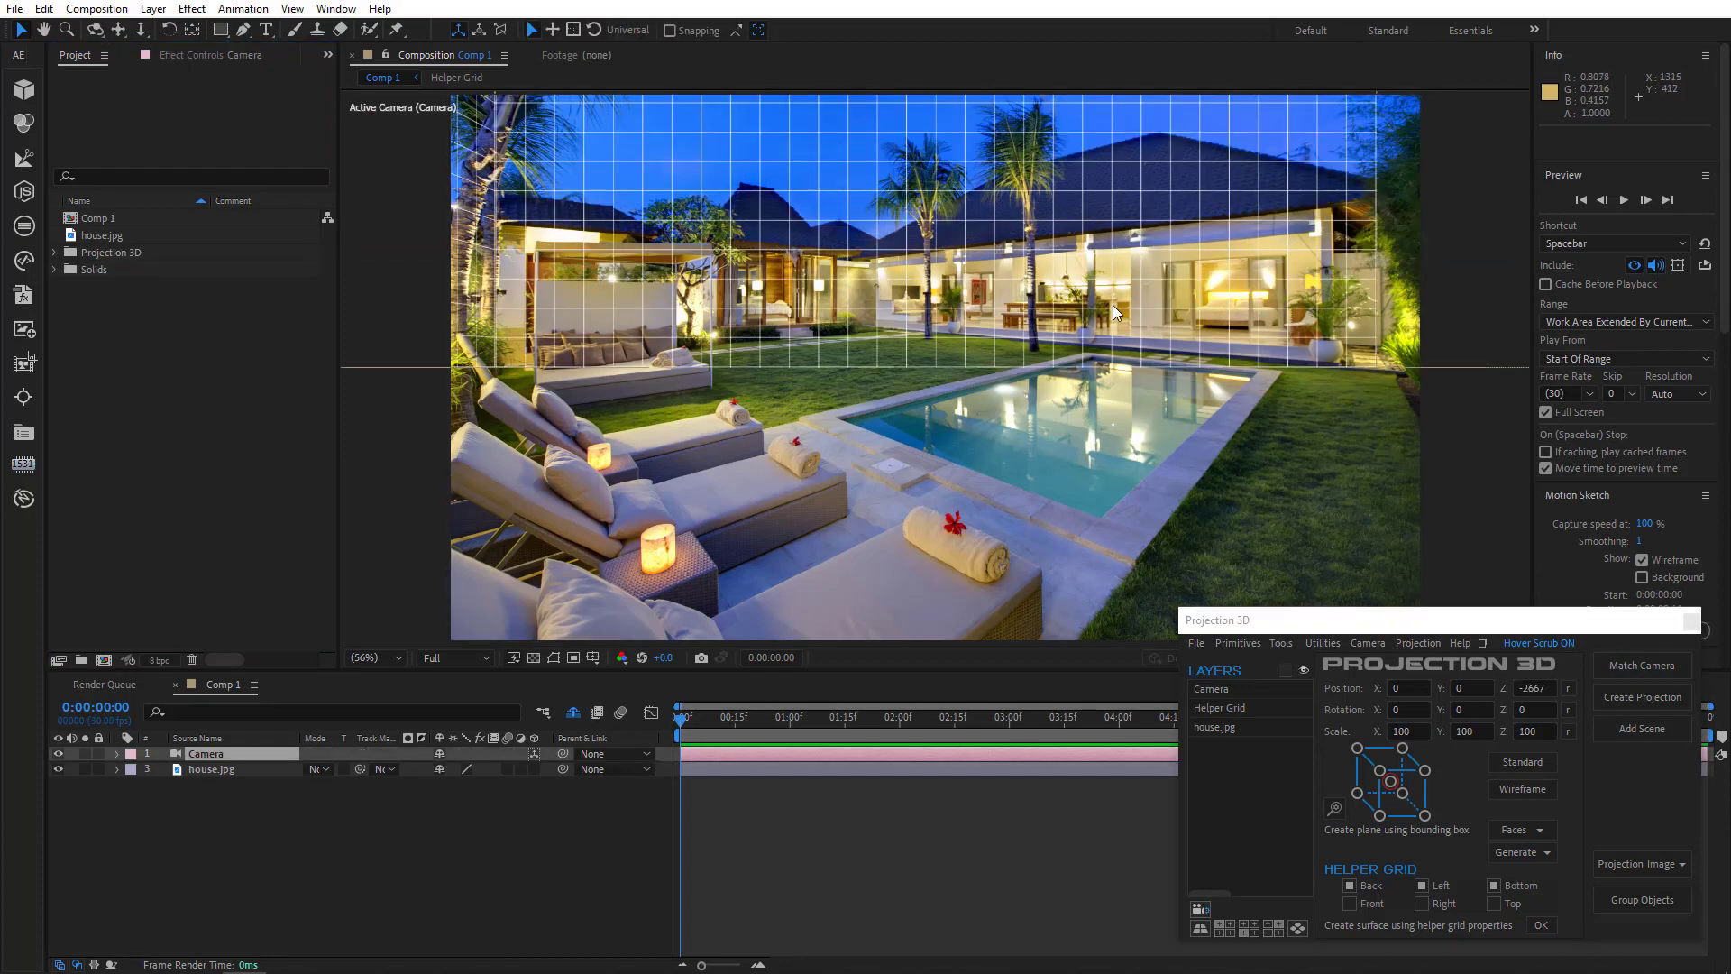
{"action": "mouse_move", "coordinate": [1106, 327]}
{"action": "left_mouse_down"}
{"action": "mouse_move", "coordinate": [1096, 344]}
{"action": "mouse_move", "coordinate": [1017, 338]}
{"action": "mouse_move", "coordinate": [1017, 359]}
{"action": "mouse_move", "coordinate": [1182, 335]}
{"action": "mouse_move", "coordinate": [1138, 365]}
{"action": "mouse_move", "coordinate": [1104, 356]}
{"action": "left_mouse_up"}
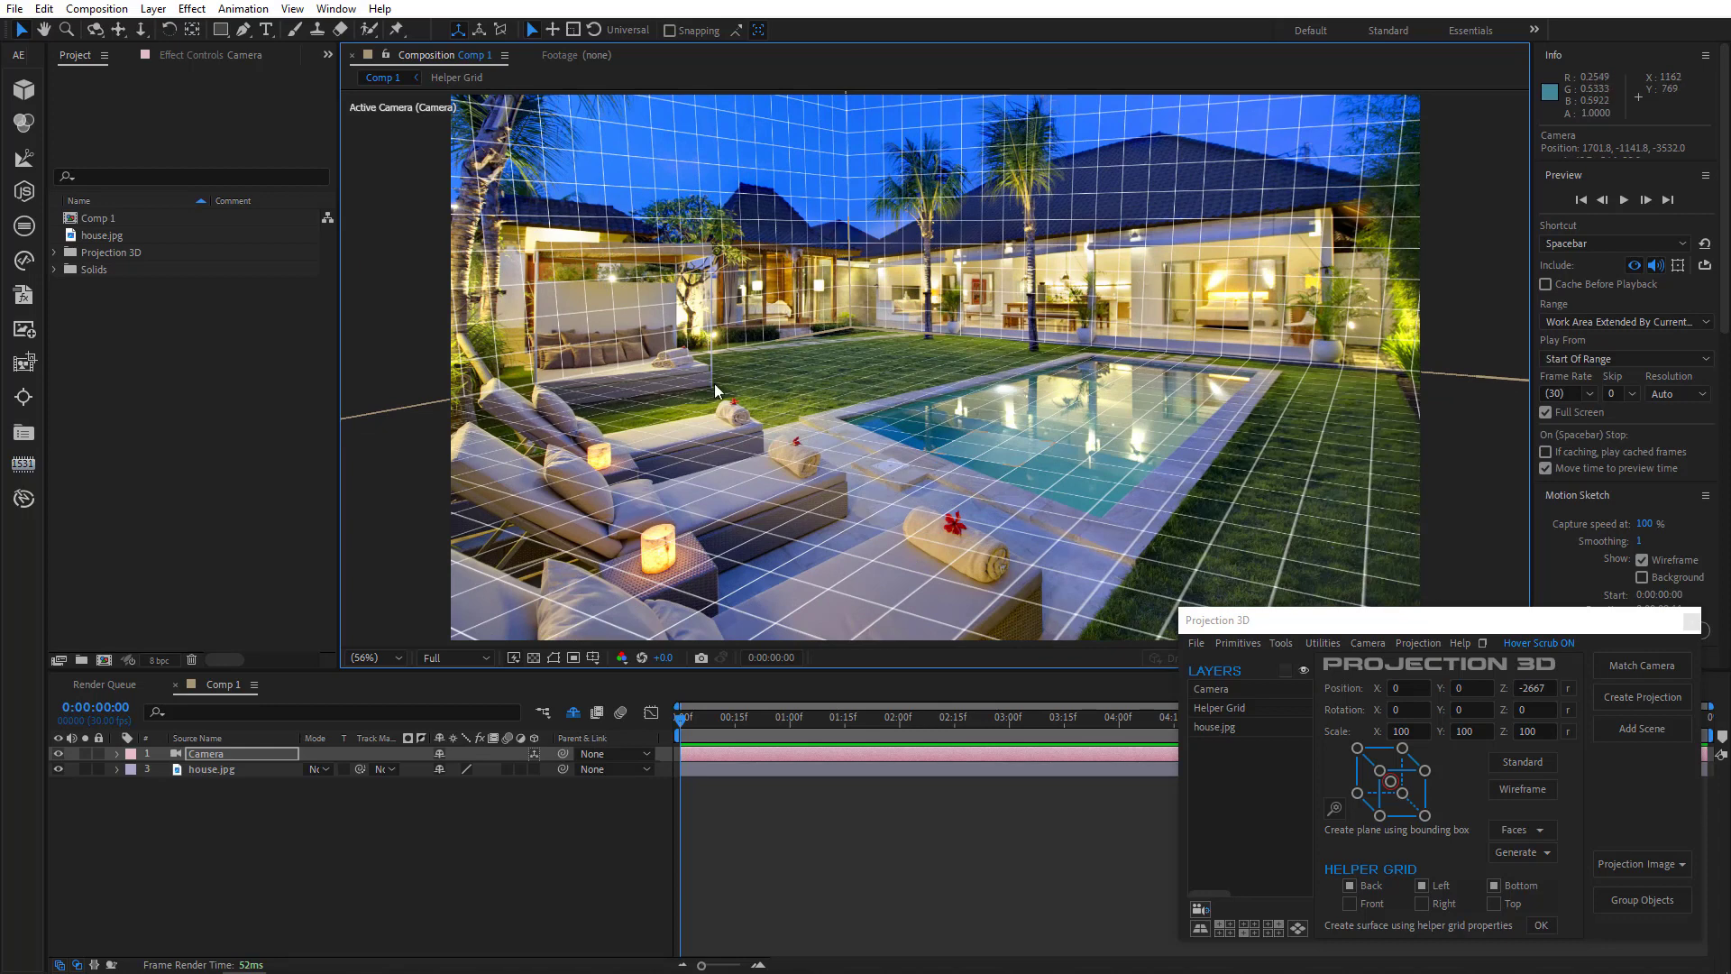
- Set the camera preset to 20mm and realign the helper grid with the pool deck
{"action": "double_click", "coordinate": [235, 754]}
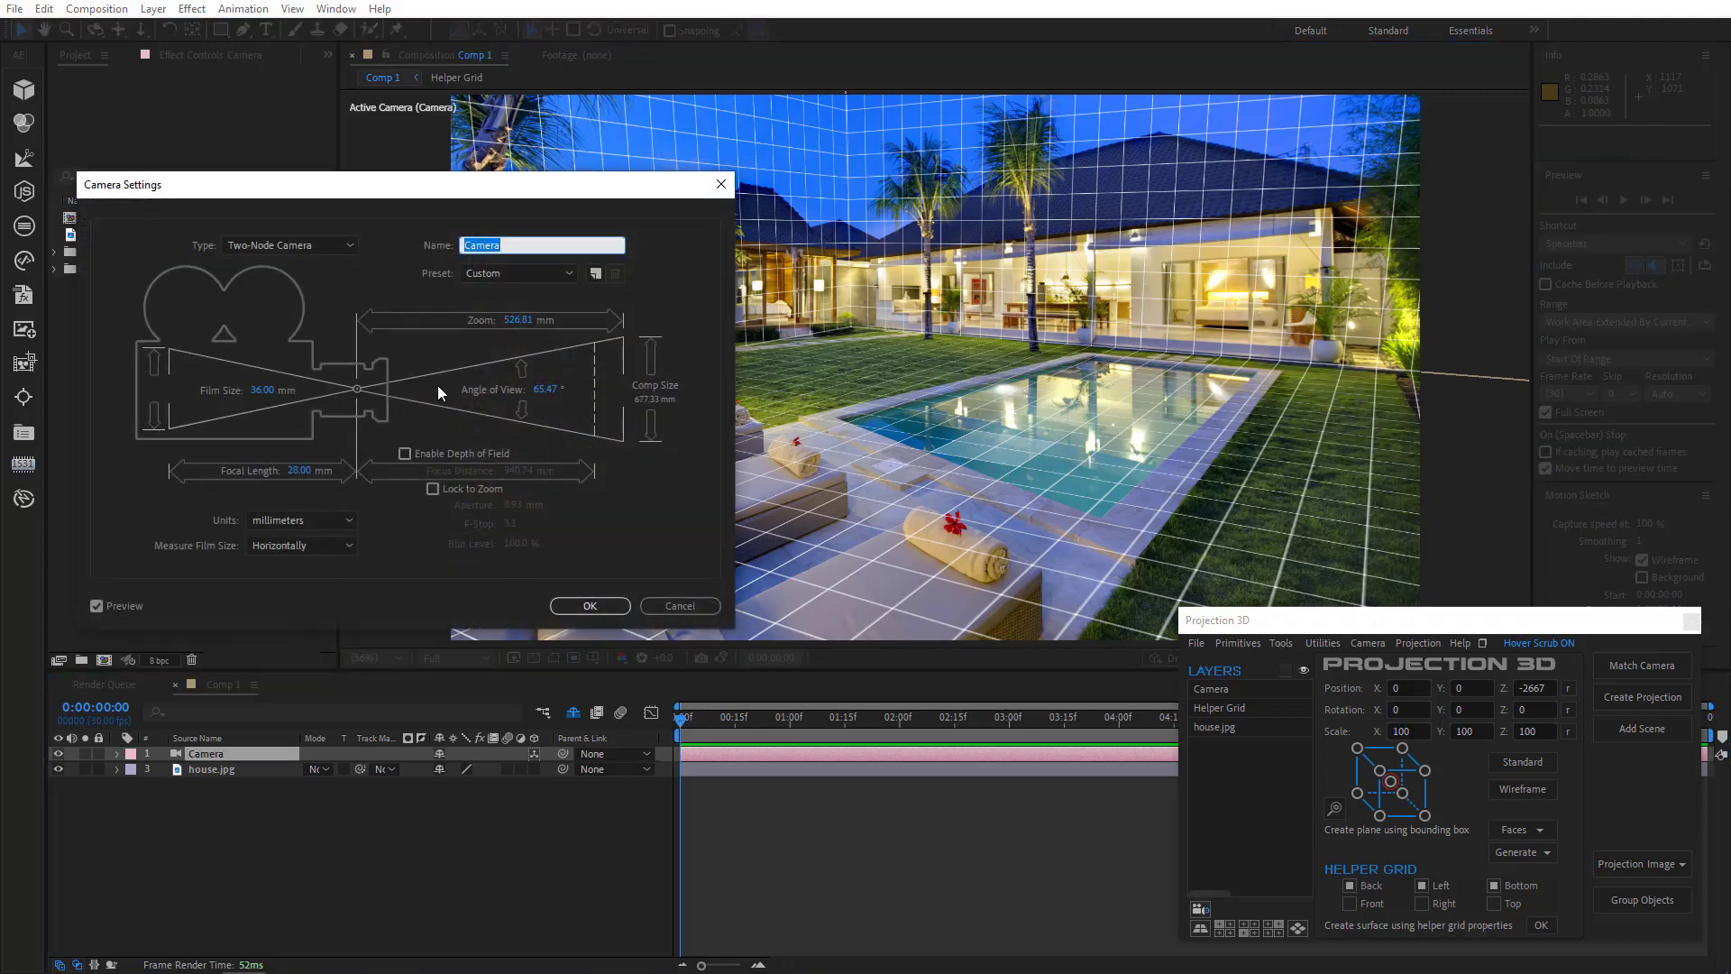
{"action": "left_click", "coordinate": [532, 273]}
{"action": "left_click", "coordinate": [504, 330]}
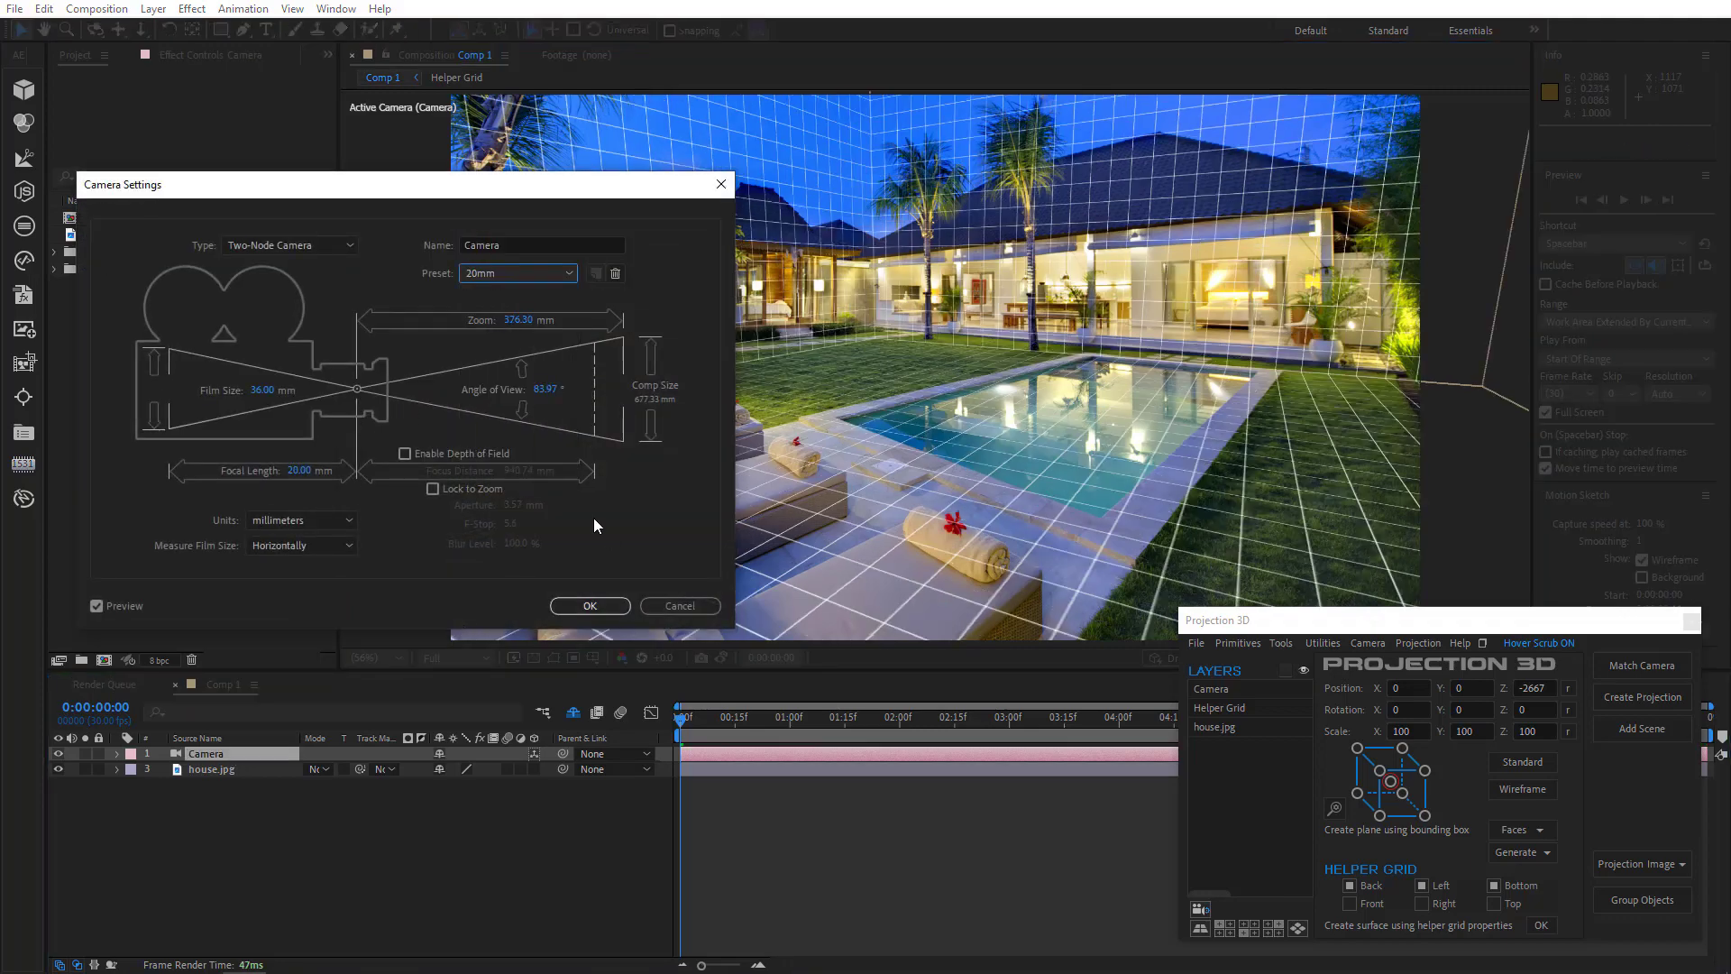
{"action": "left_click", "coordinate": [603, 607]}
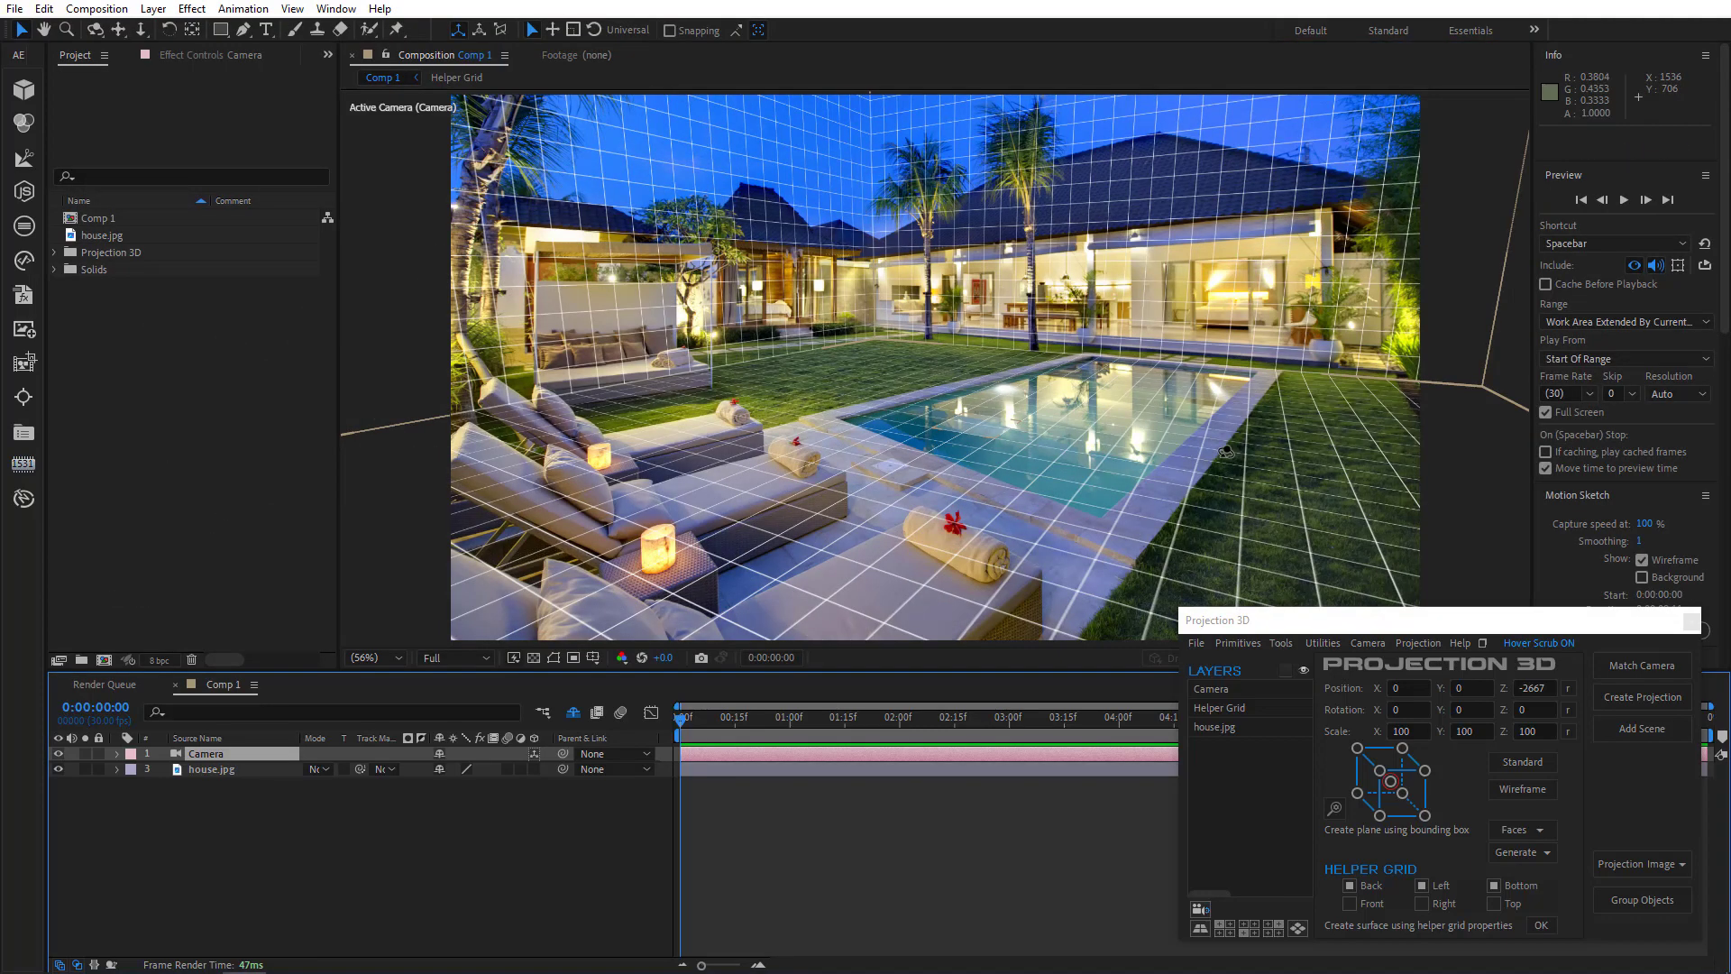
{"action": "left_click_drag", "start_coordinate": [1225, 452], "coordinate": [1193, 436]}
{"action": "mouse_move", "coordinate": [1182, 433]}
{"action": "left_mouse_down"}
{"action": "mouse_move", "coordinate": [1151, 431]}
{"action": "mouse_move", "coordinate": [1182, 442]}
{"action": "left_mouse_up"}
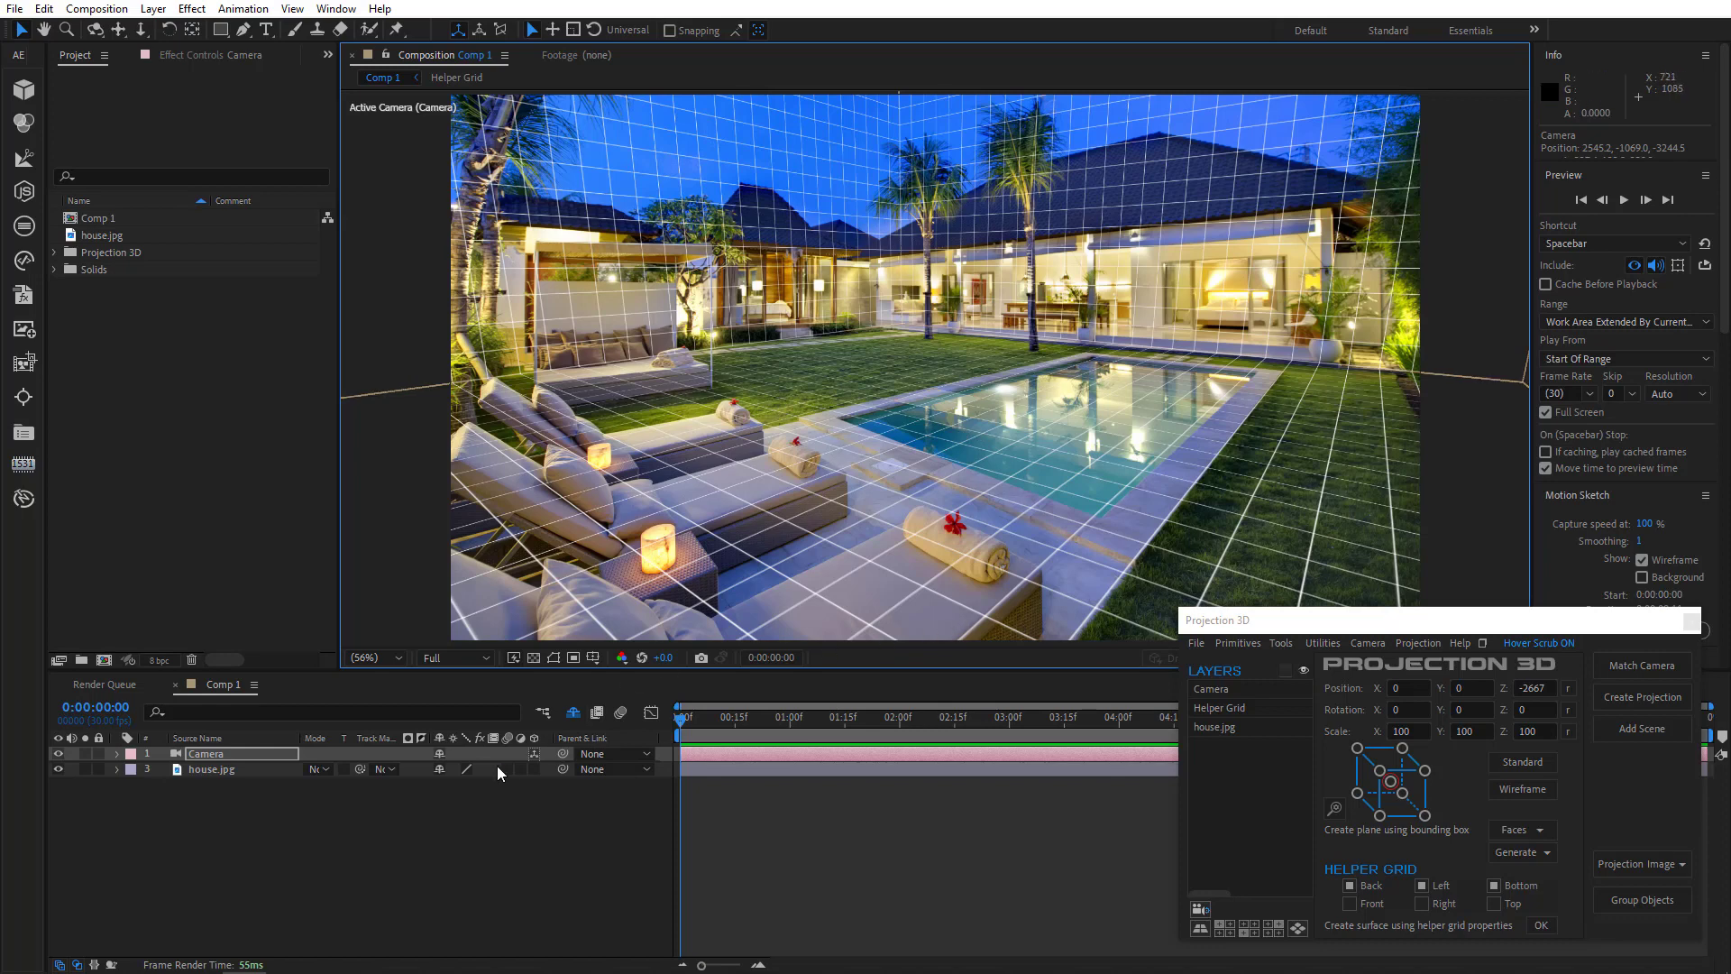
- Switch the camera preset to 15mm and realign the helper grid with the ground
{"action": "double_click", "coordinate": [220, 754]}
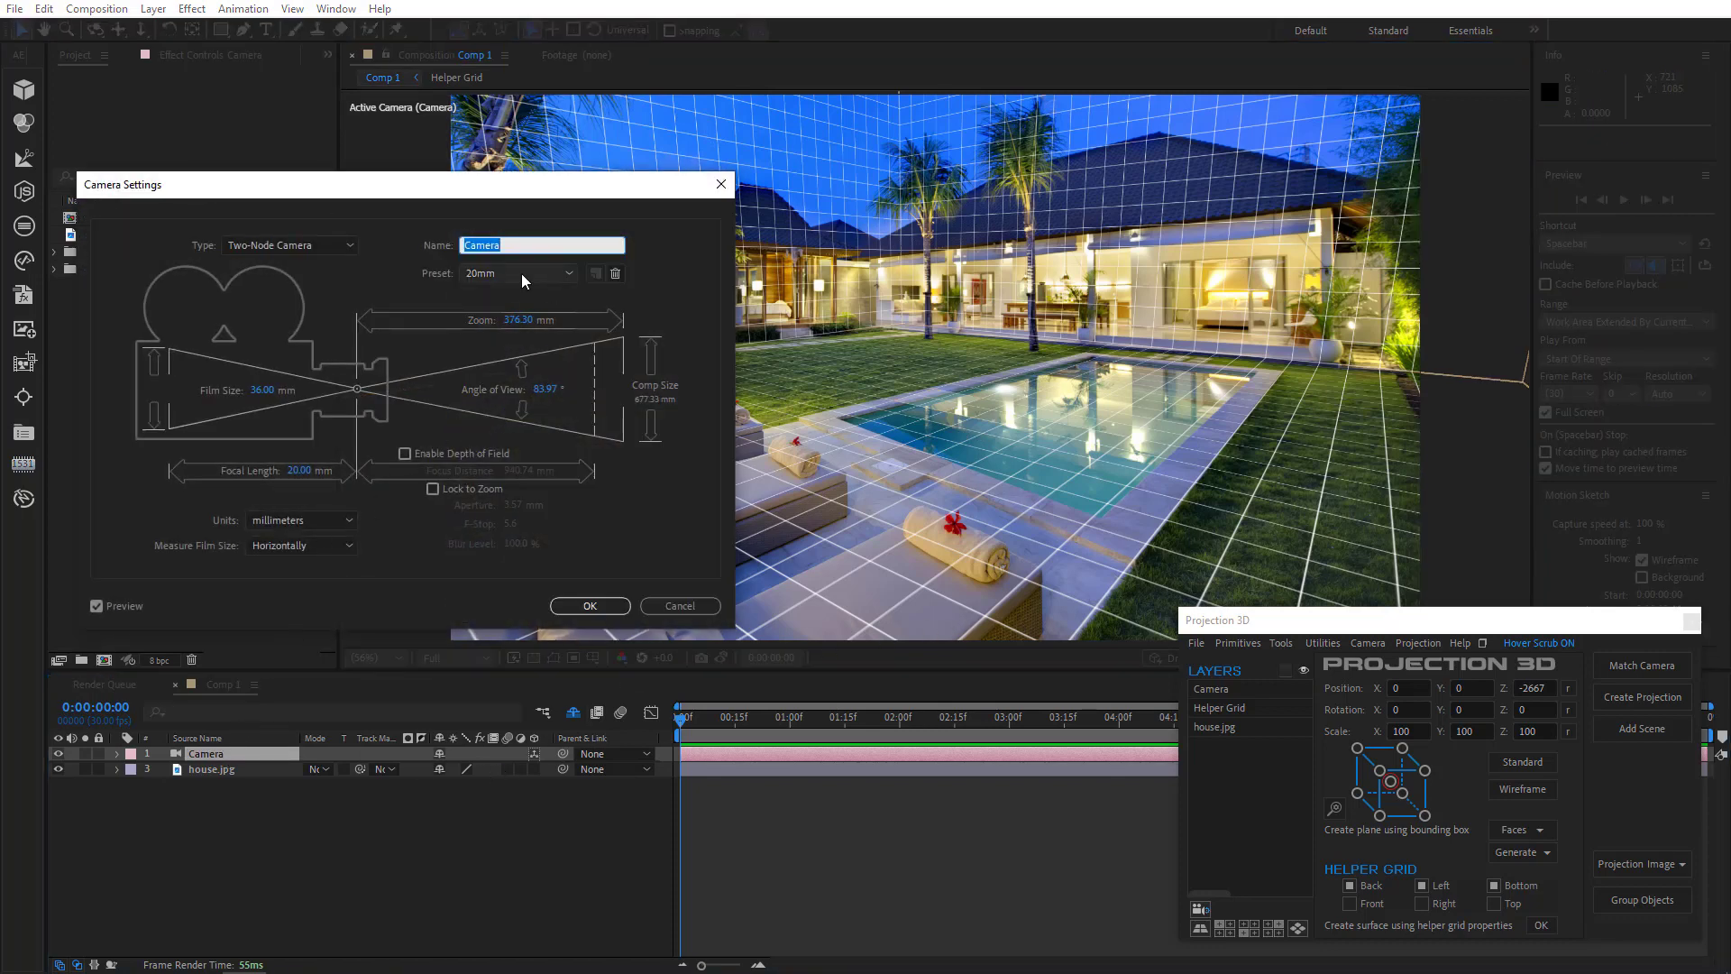
{"action": "left_click", "coordinate": [521, 273]}
{"action": "left_click", "coordinate": [501, 316]}
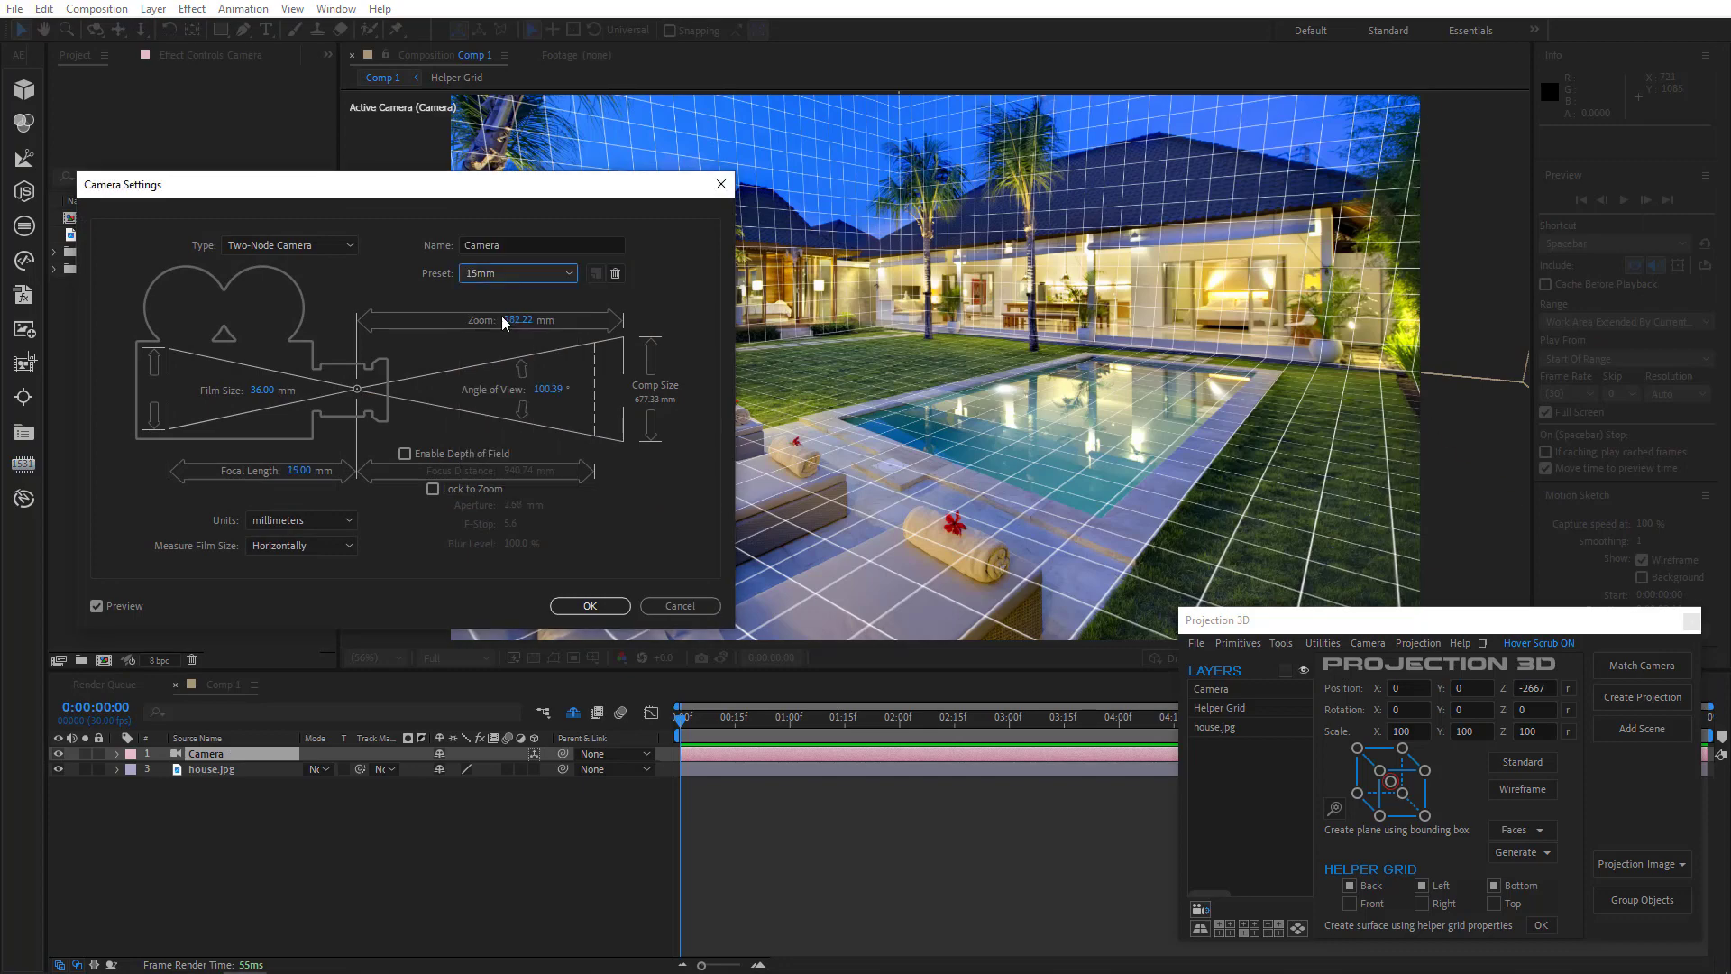
{"action": "left_click", "coordinate": [588, 606]}
{"action": "left_click_drag", "start_coordinate": [821, 545], "coordinate": [956, 509]}
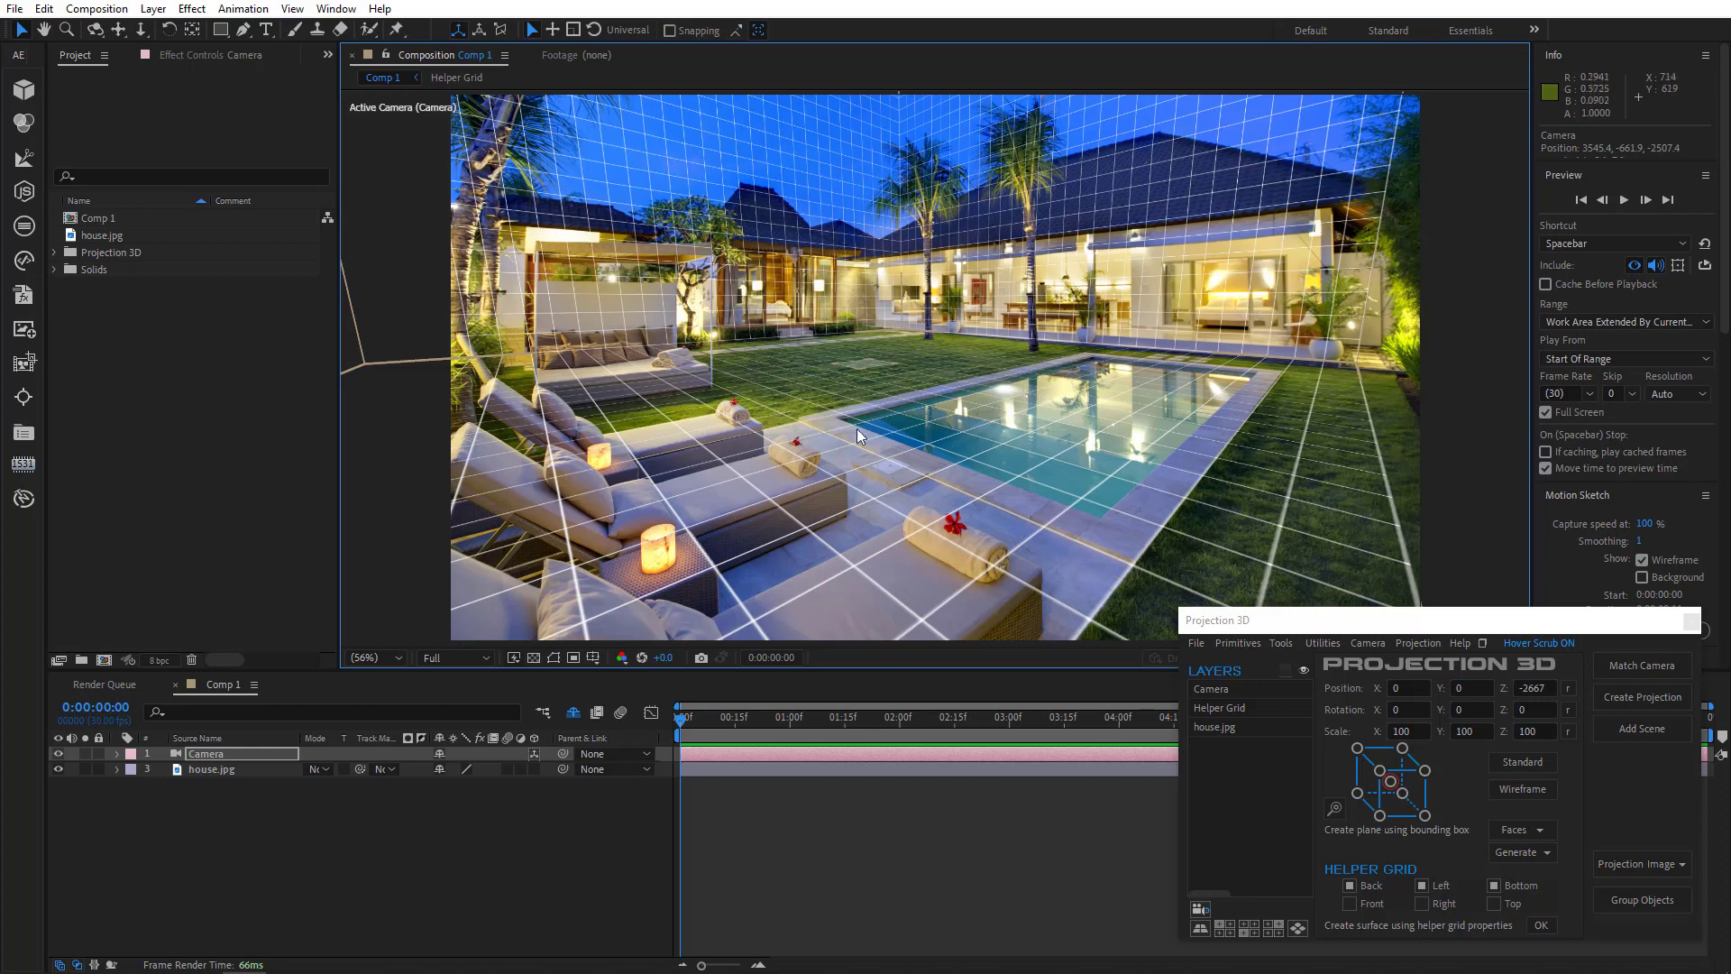
- Add a plane primitive and scale it to 664%
{"action": "left_click", "coordinate": [1285, 821]}
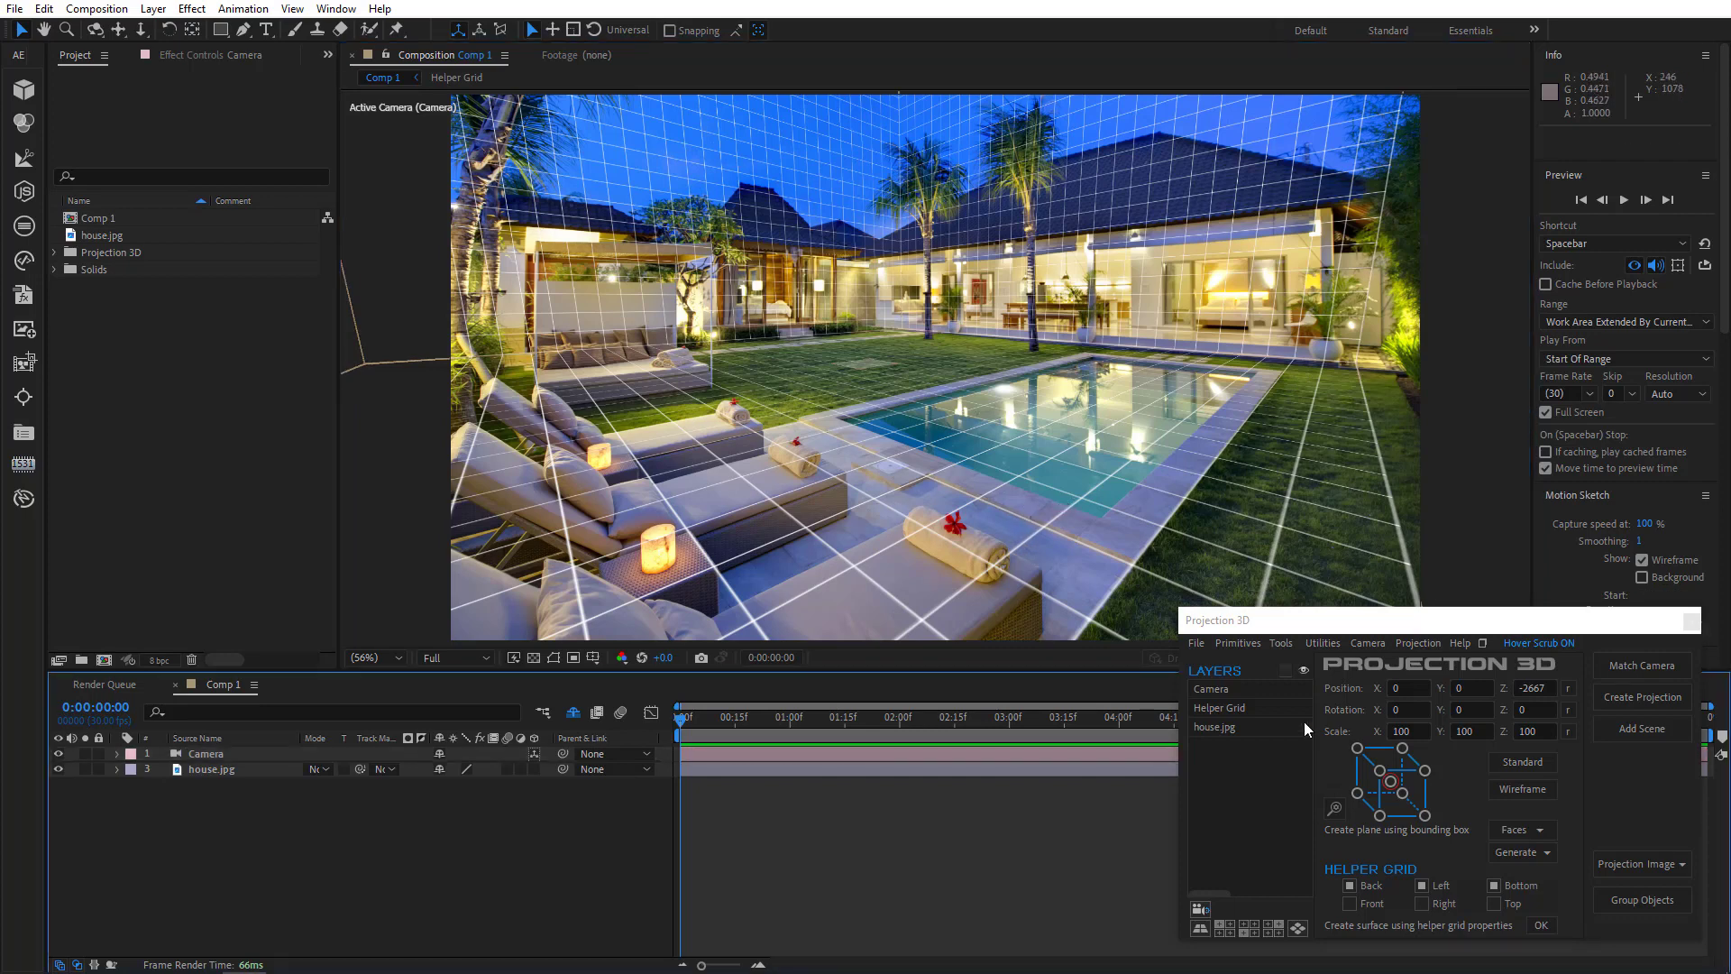
{"action": "left_click", "coordinate": [1250, 642]}
{"action": "left_click", "coordinate": [1306, 668]}
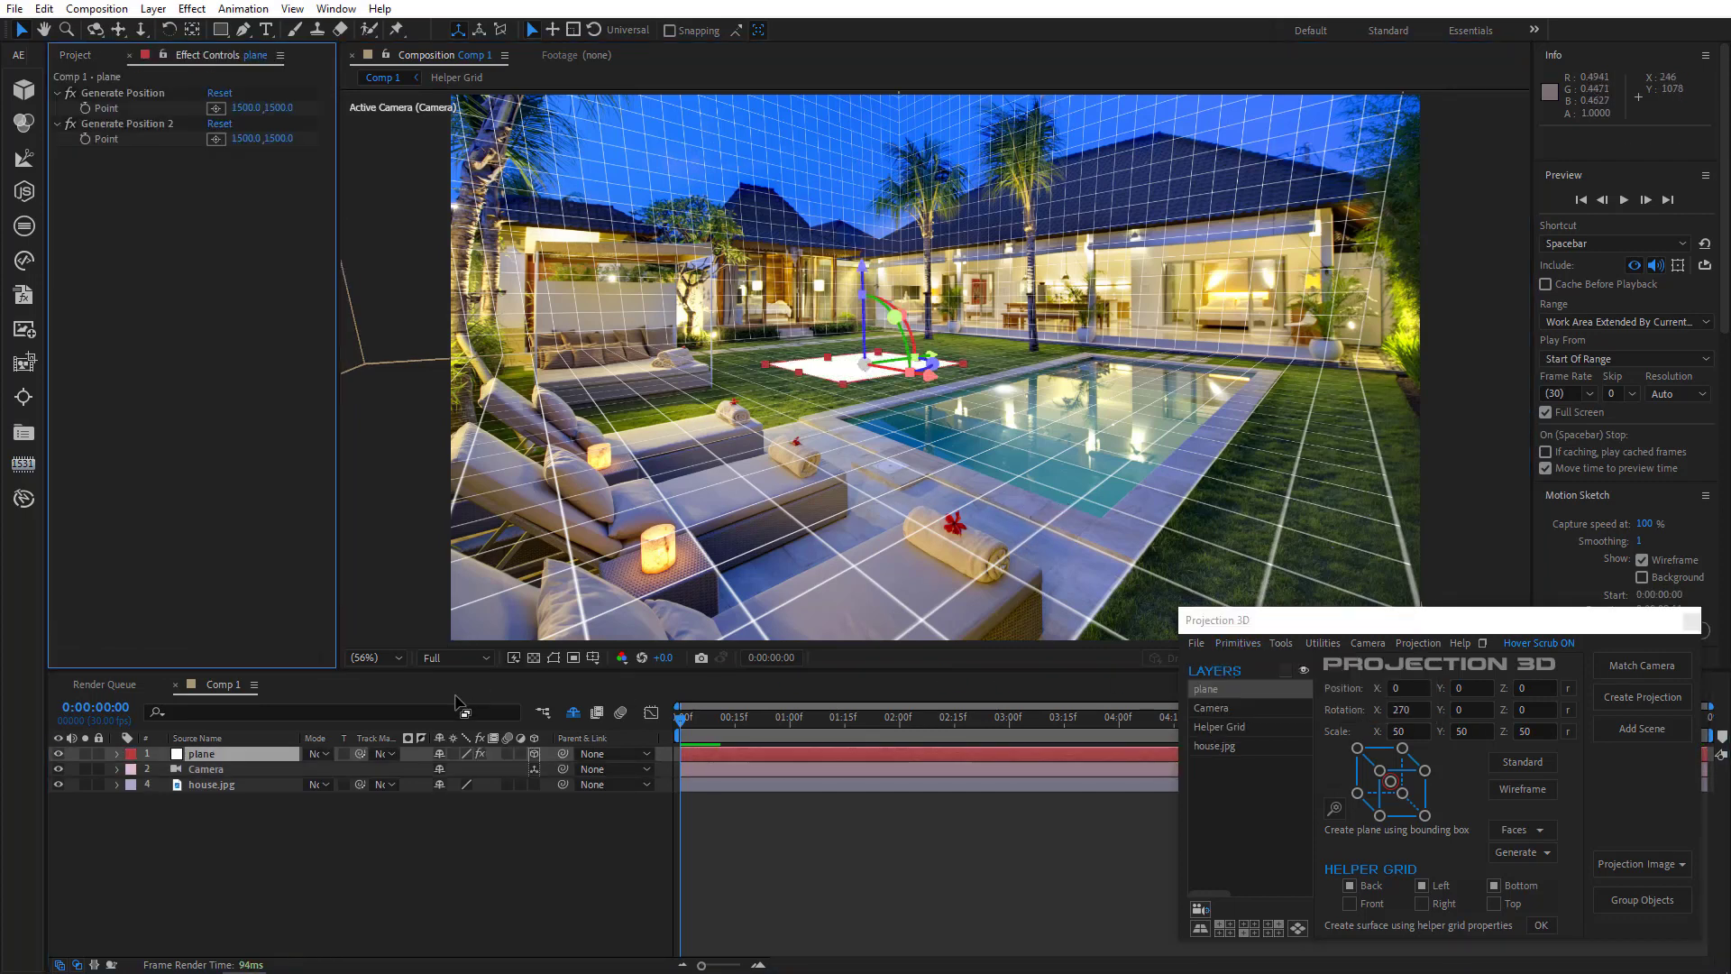
{"action": "key", "text": "s"}
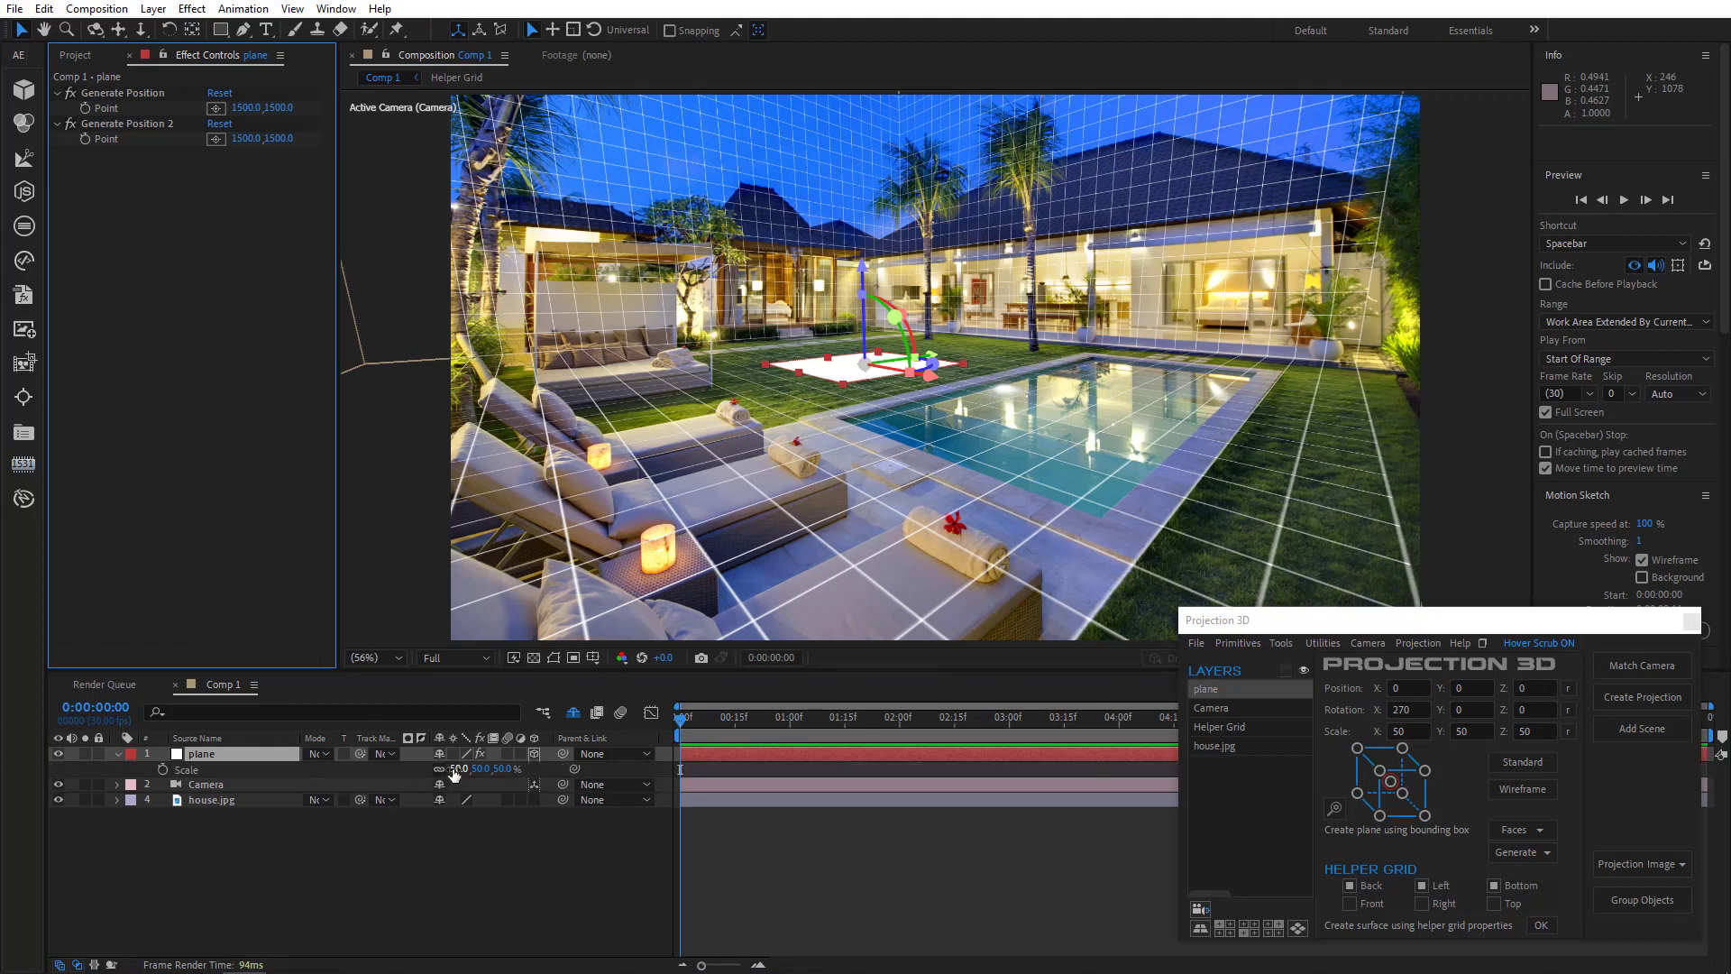
{"action": "left_click_drag", "start_coordinate": [448, 770], "coordinate": [1015, 766]}
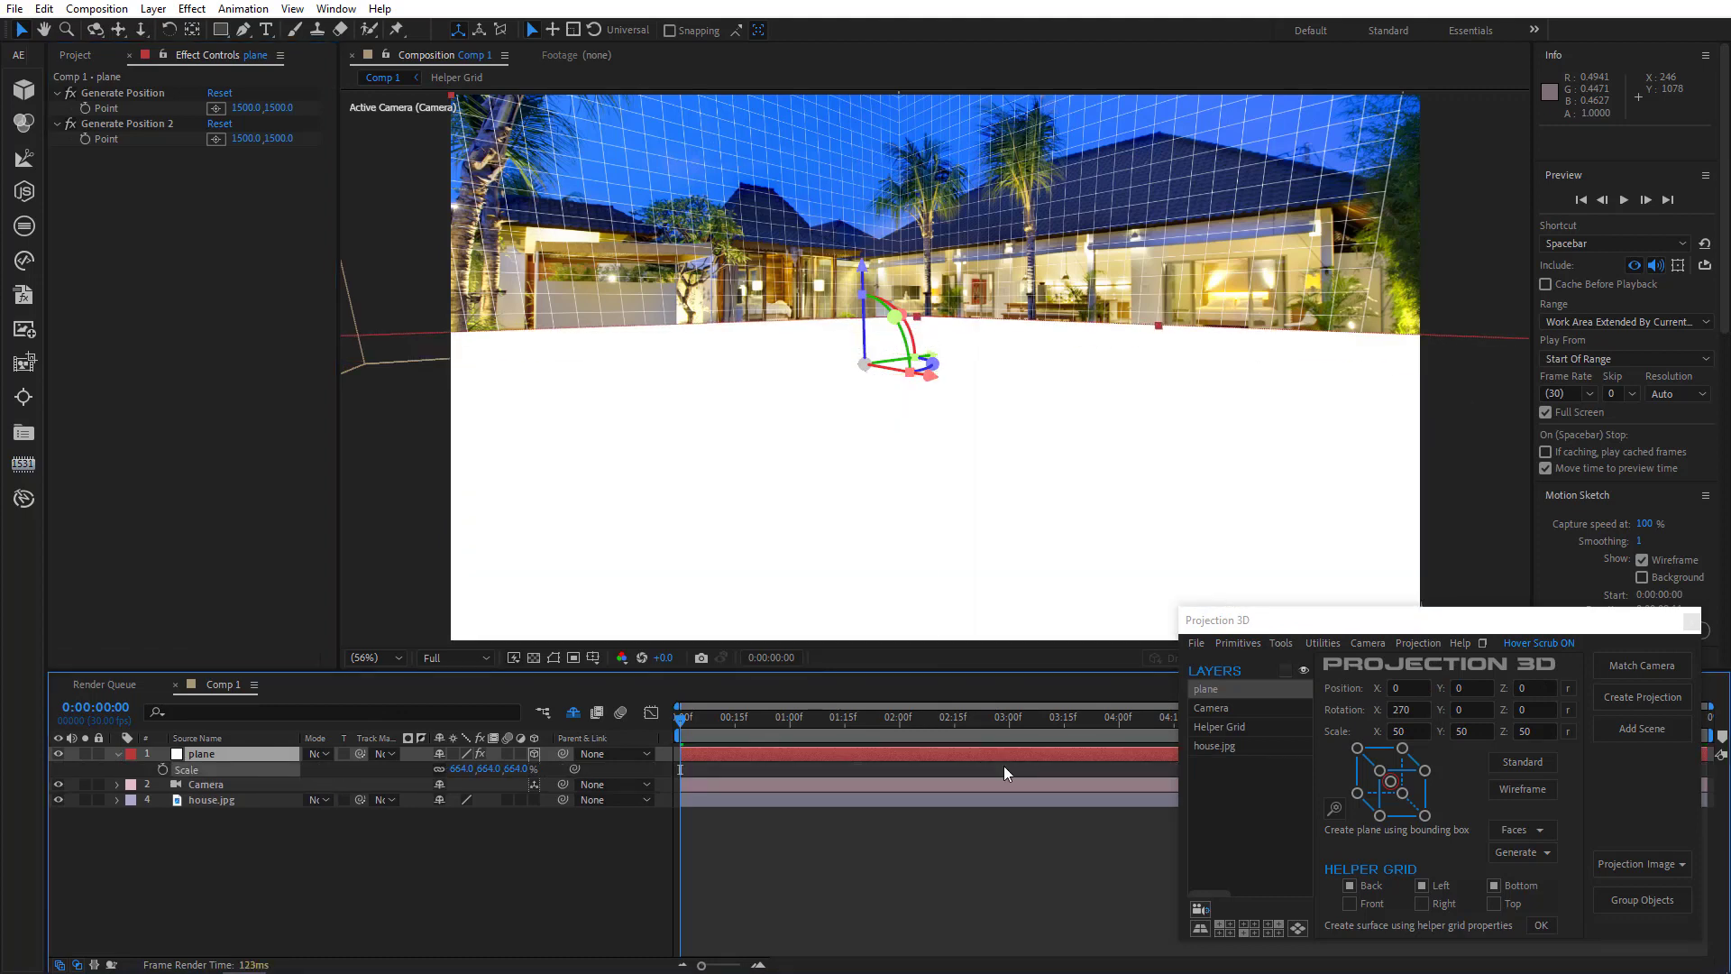
- Hide the plane layer and draw a two-point mask path along the pool's edge with the Pen tool
{"action": "left_click", "coordinate": [58, 754]}
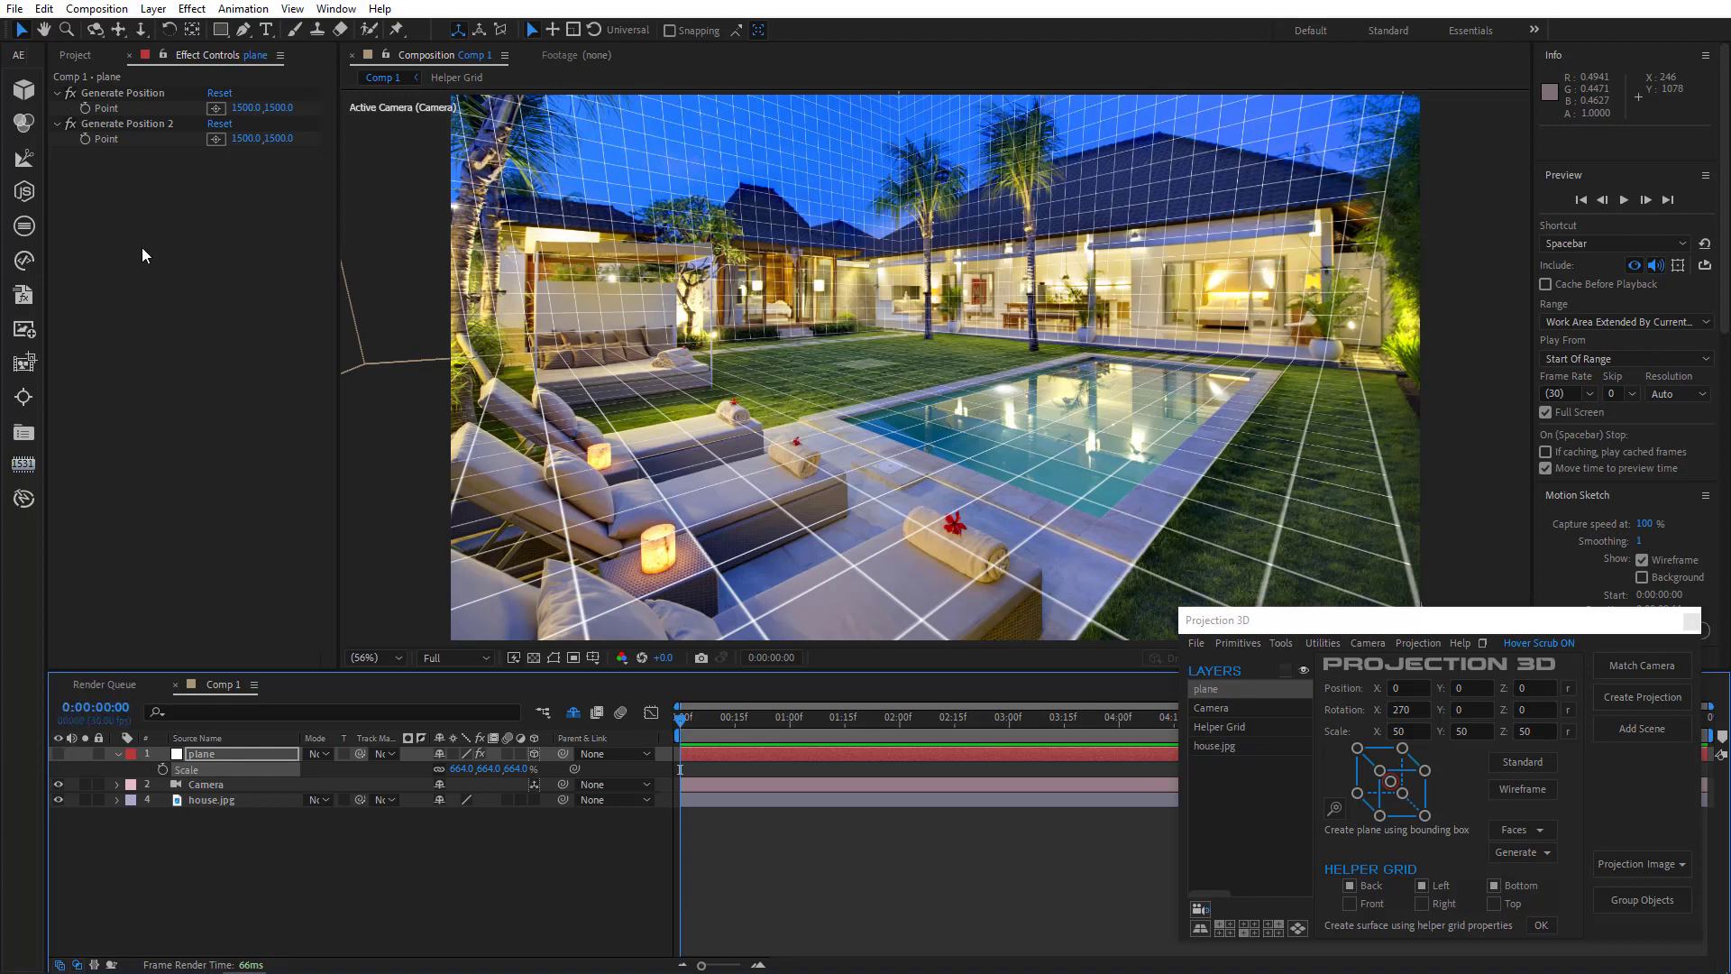
{"action": "left_click", "coordinate": [241, 30]}
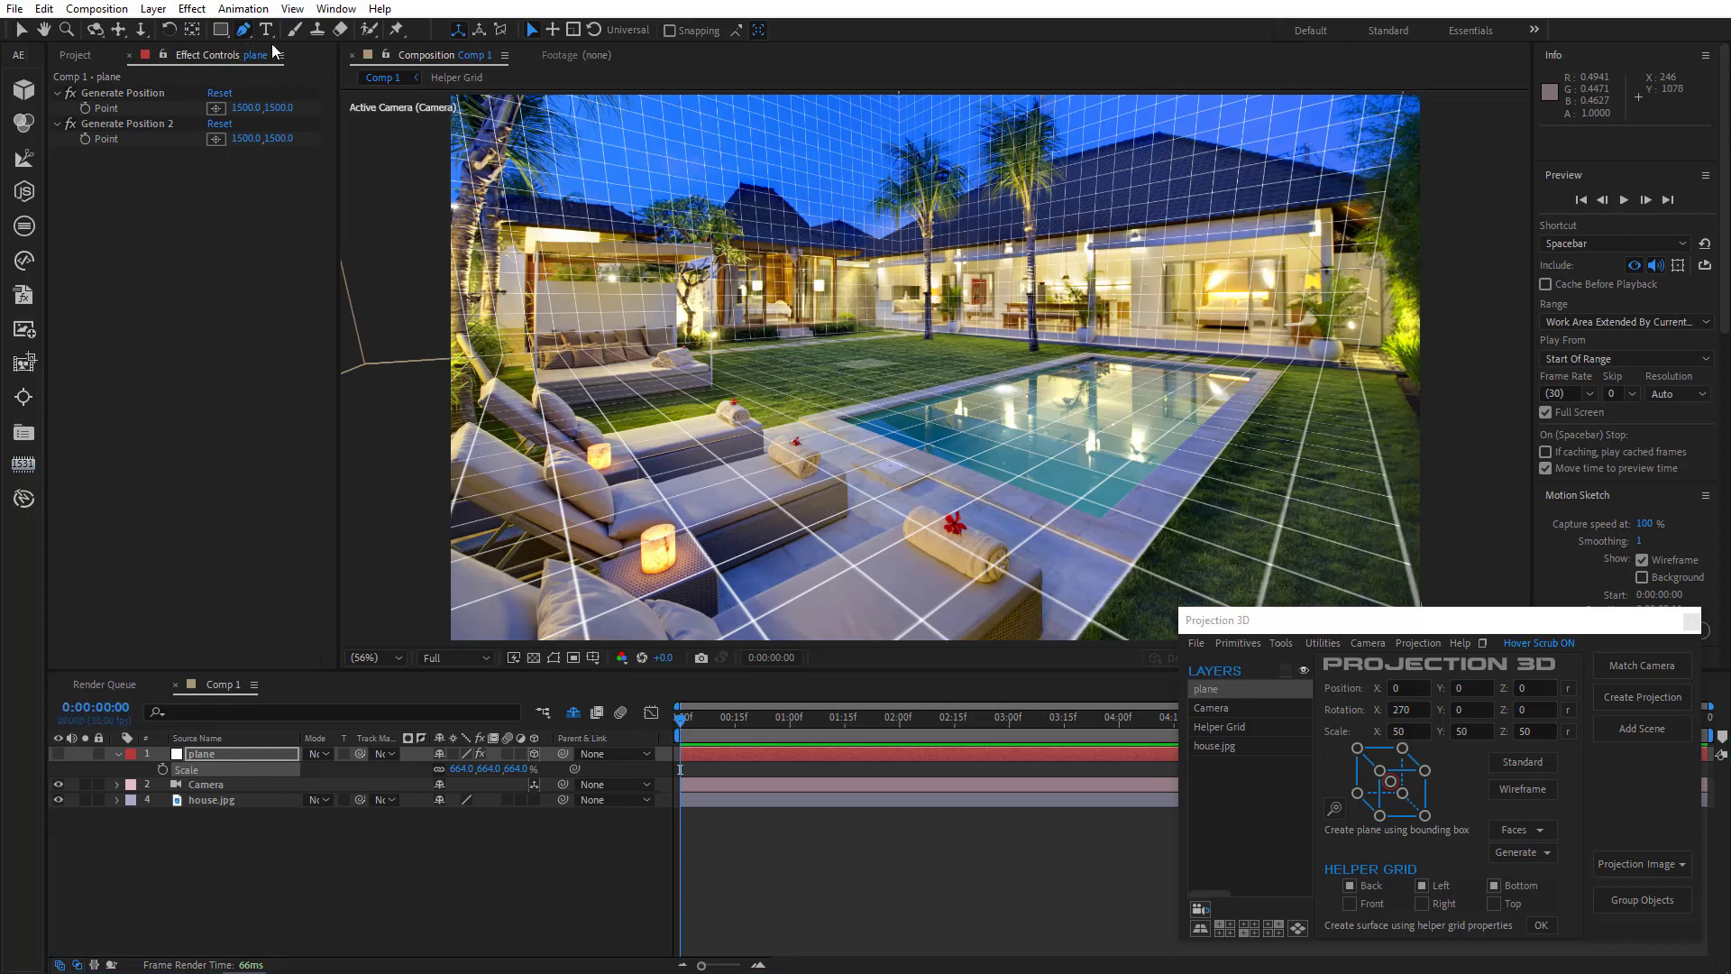
{"action": "left_click", "coordinate": [1283, 370]}
{"action": "left_click", "coordinate": [1135, 559]}
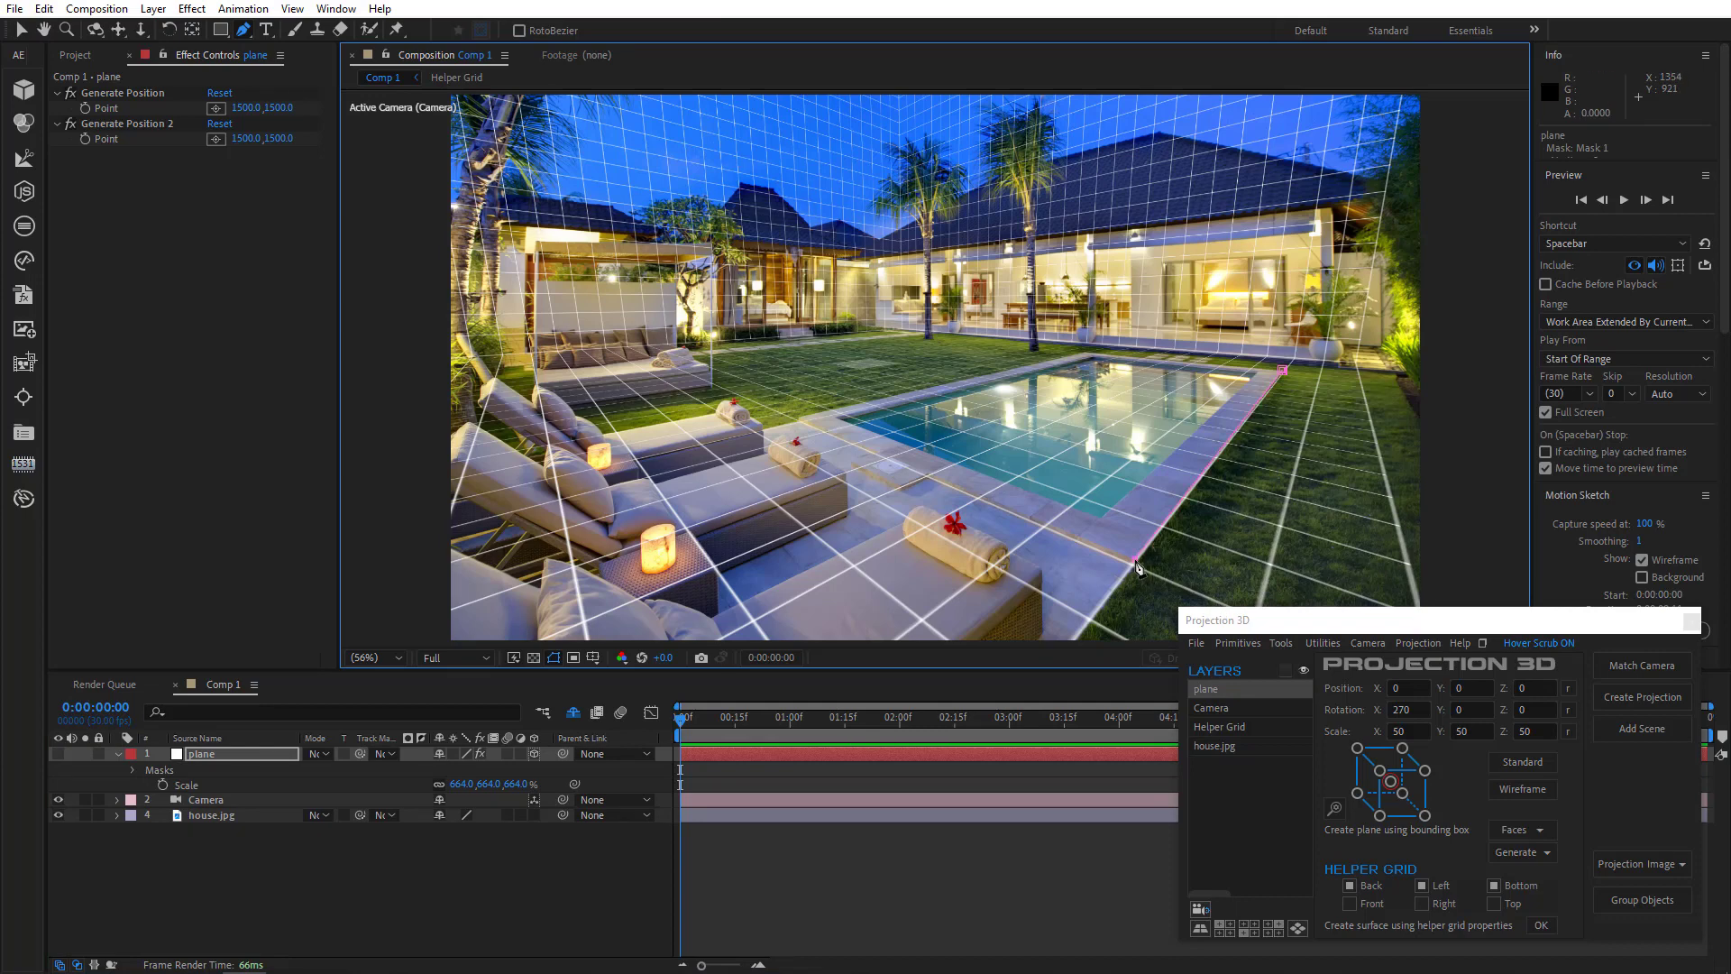
- Apply a Stroke effect to the plane and set the stroke color to red
{"action": "left_click", "coordinate": [186, 11]}
{"action": "mouse_move", "coordinate": [326, 300]}
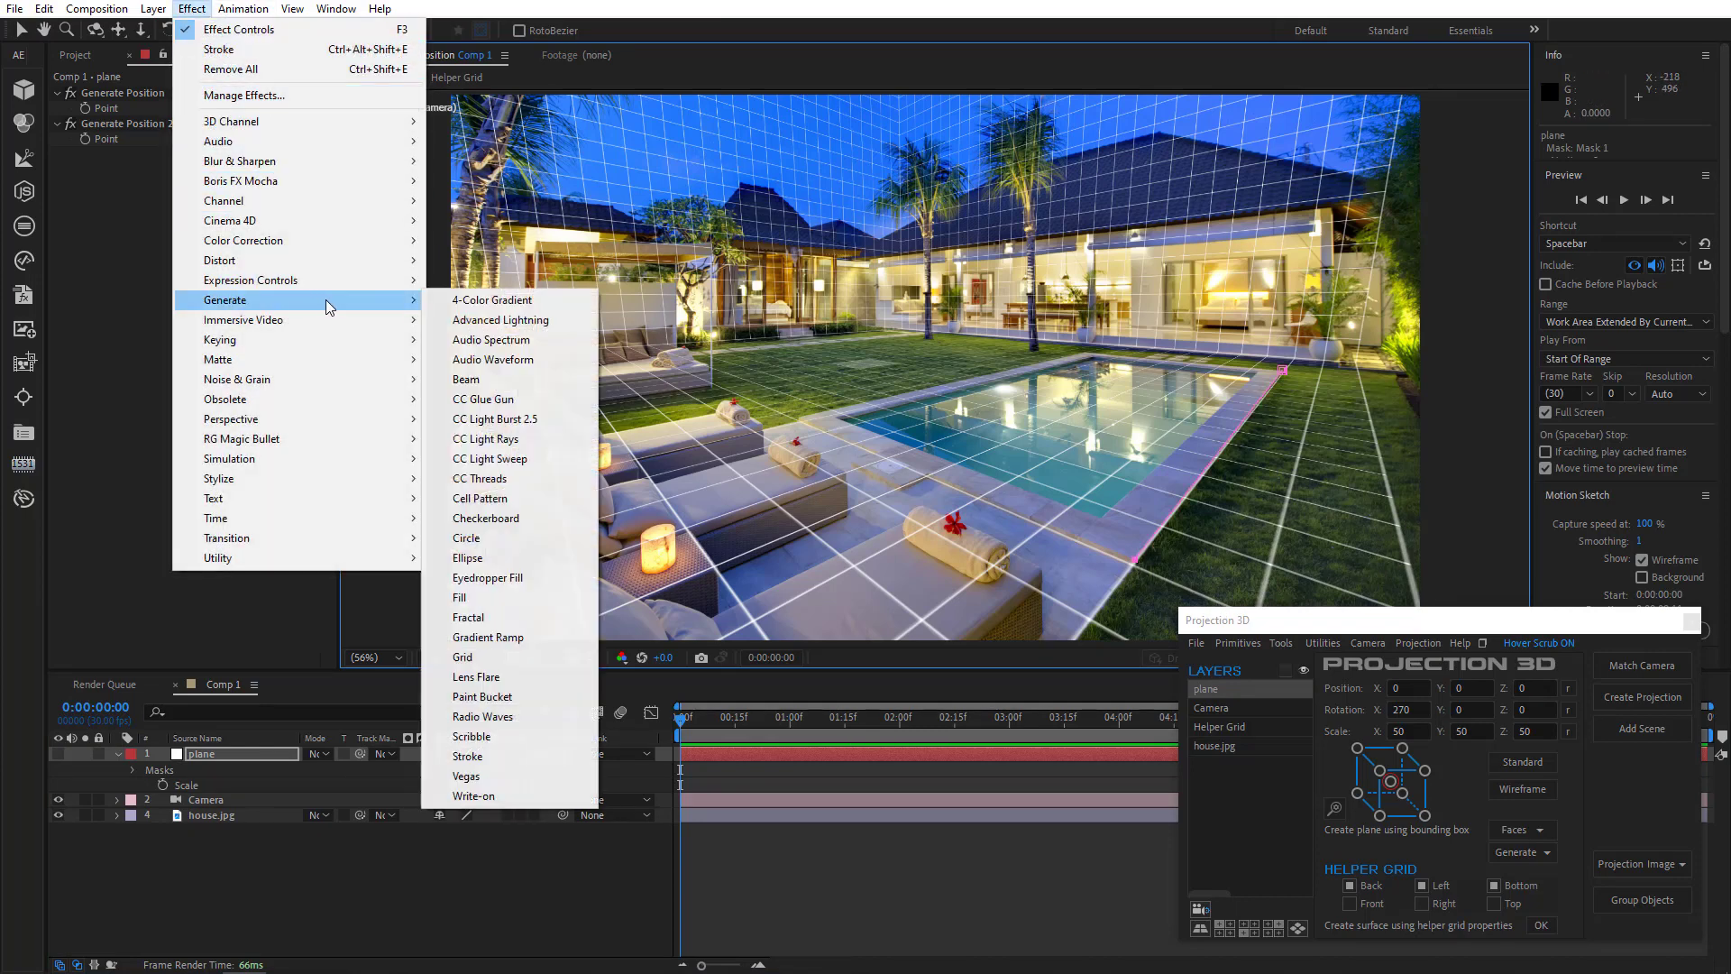
{"action": "left_click", "coordinate": [541, 757]}
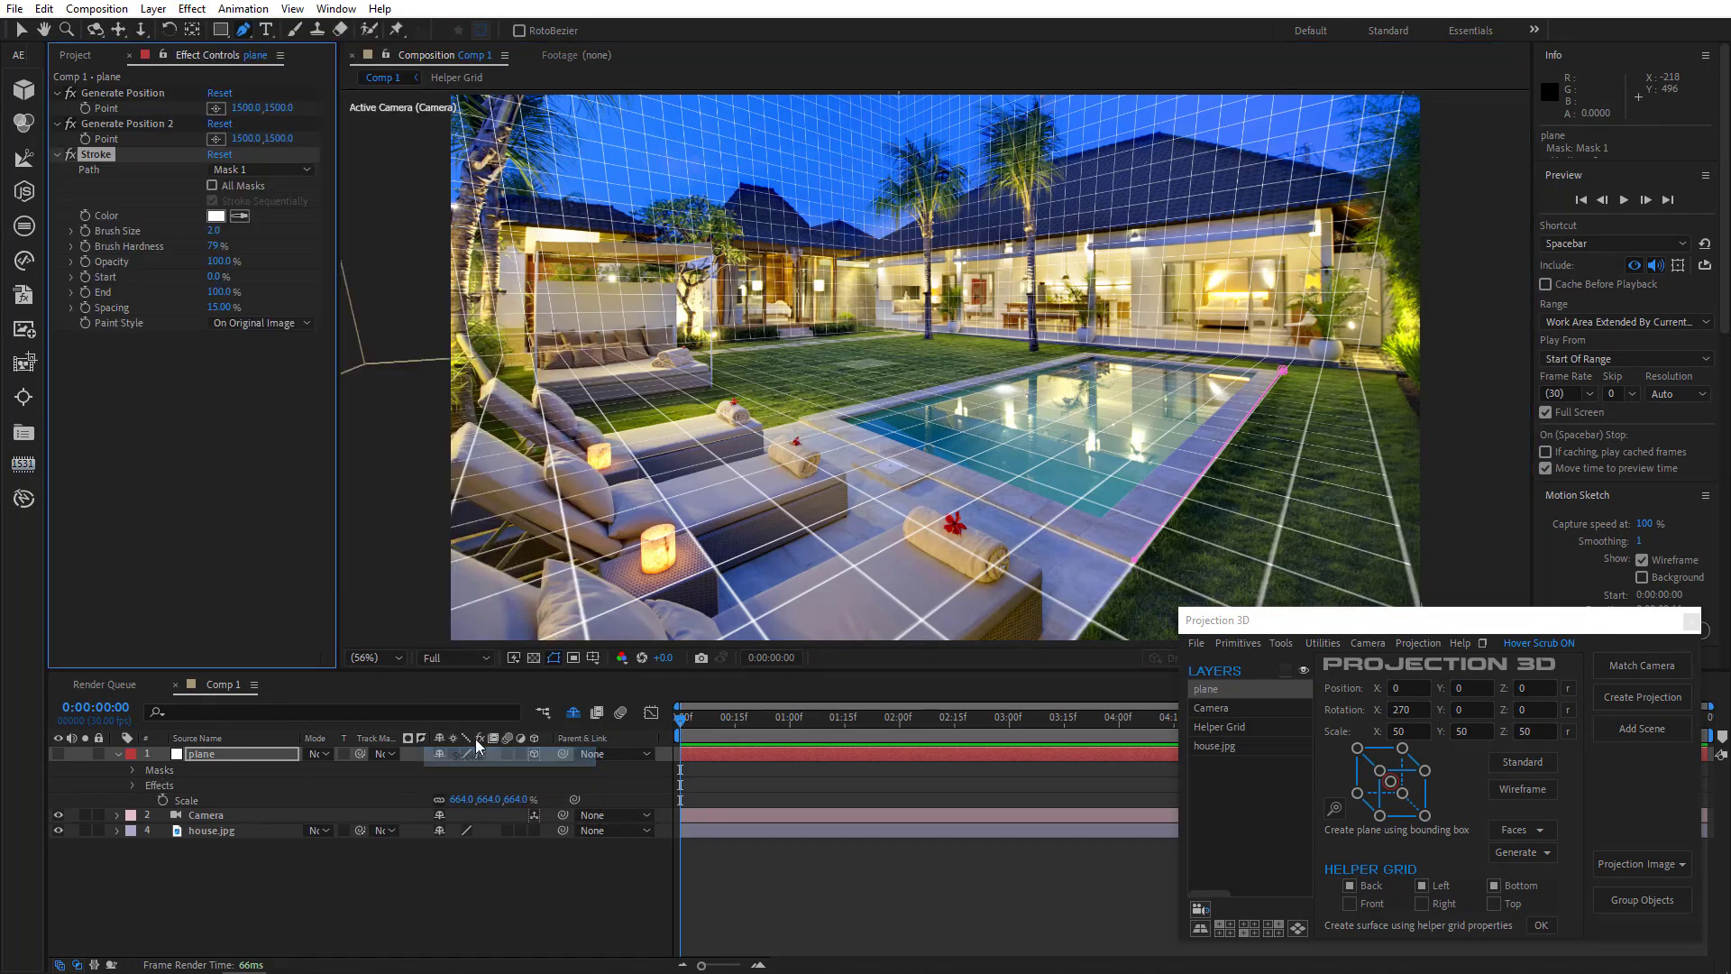
{"action": "left_click", "coordinate": [217, 216]}
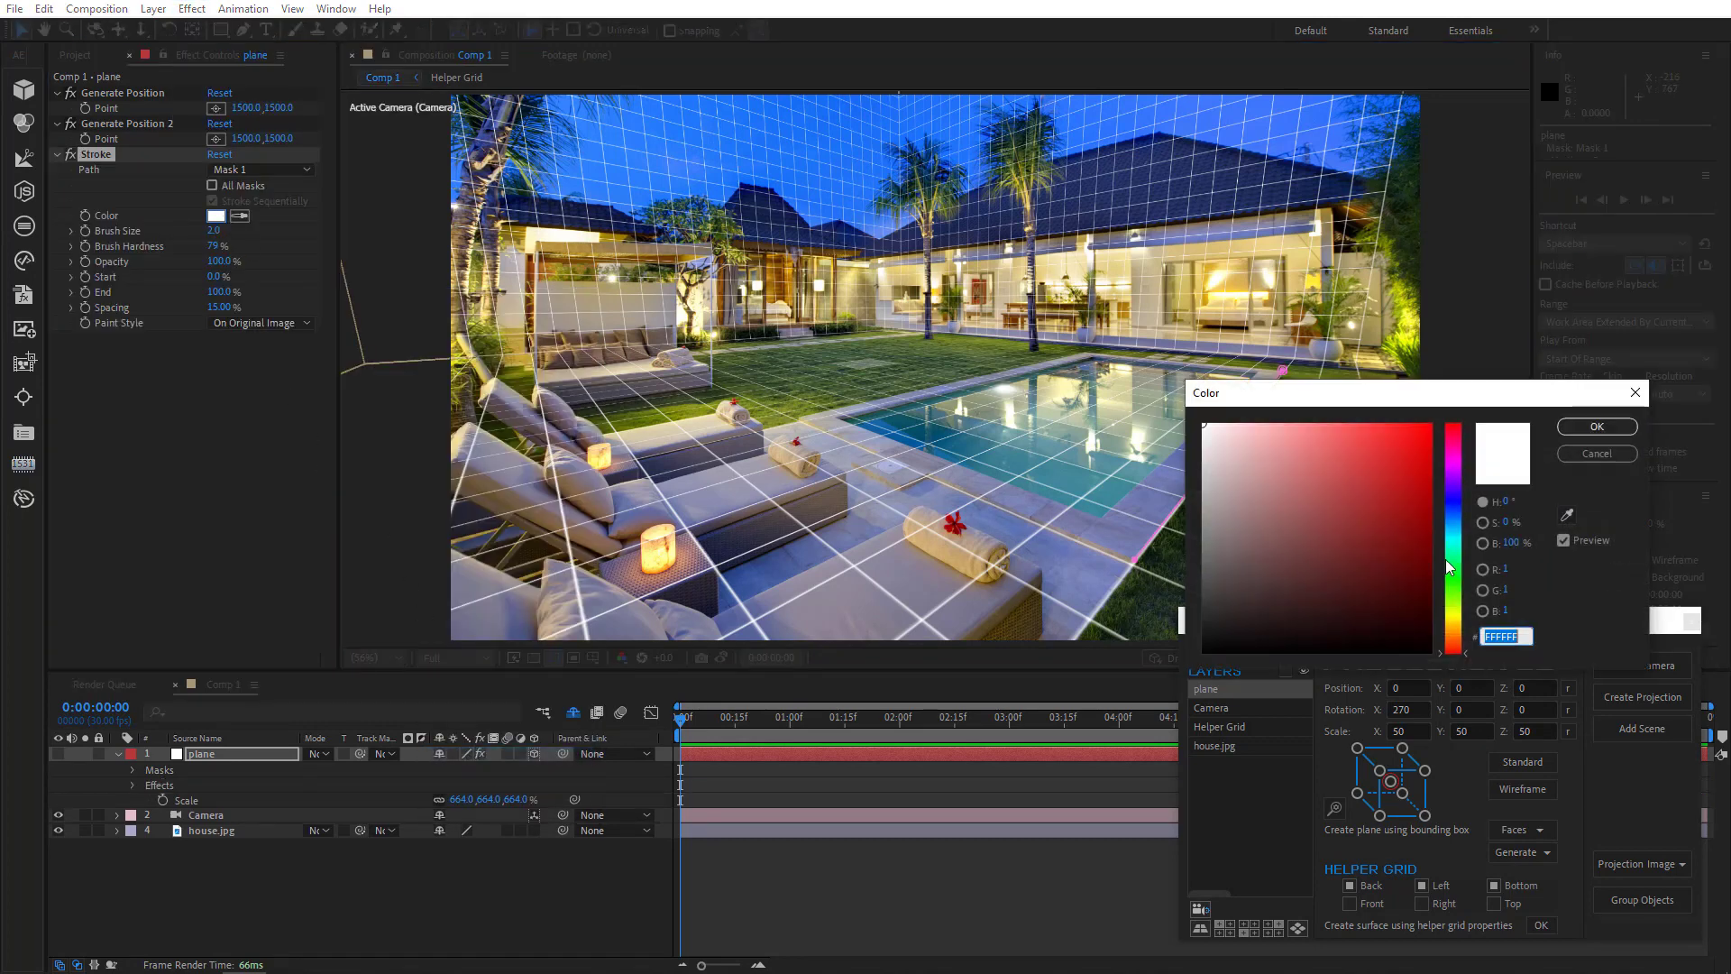
{"action": "left_click", "coordinate": [1430, 424]}
{"action": "left_click", "coordinate": [1592, 427]}
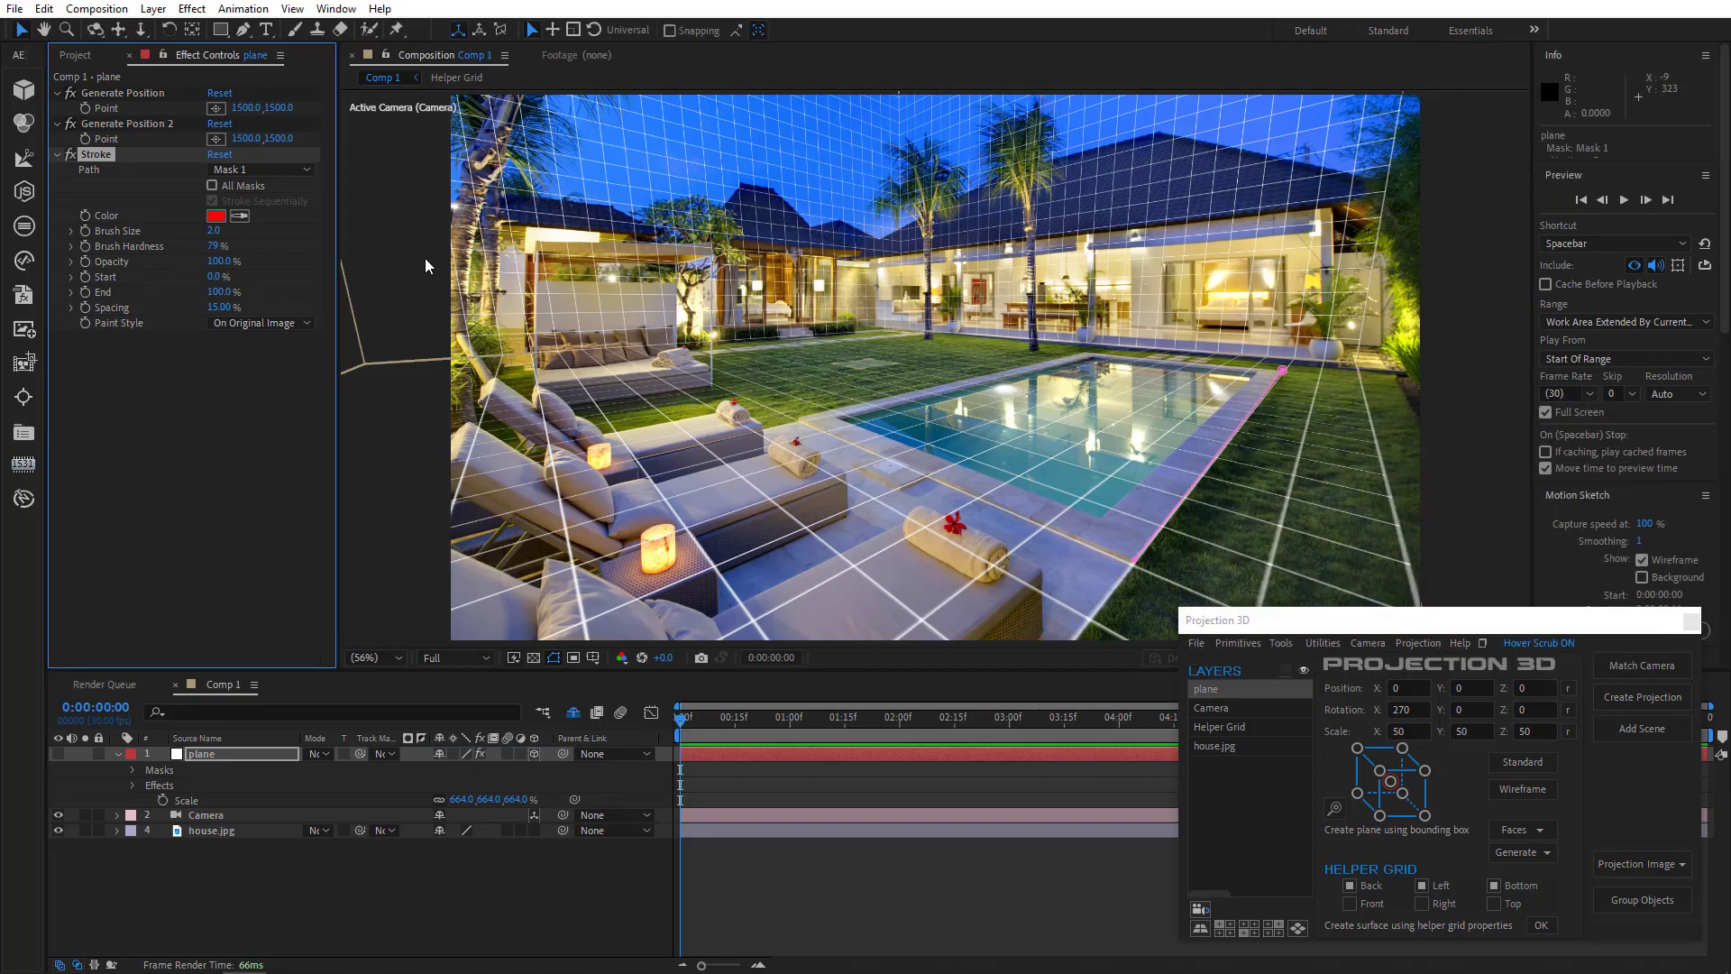
- Enable All Masks and Stroke Sequentially, show the plane layer, and set the stroke's paint style to On Transparent
{"action": "left_click", "coordinate": [241, 184]}
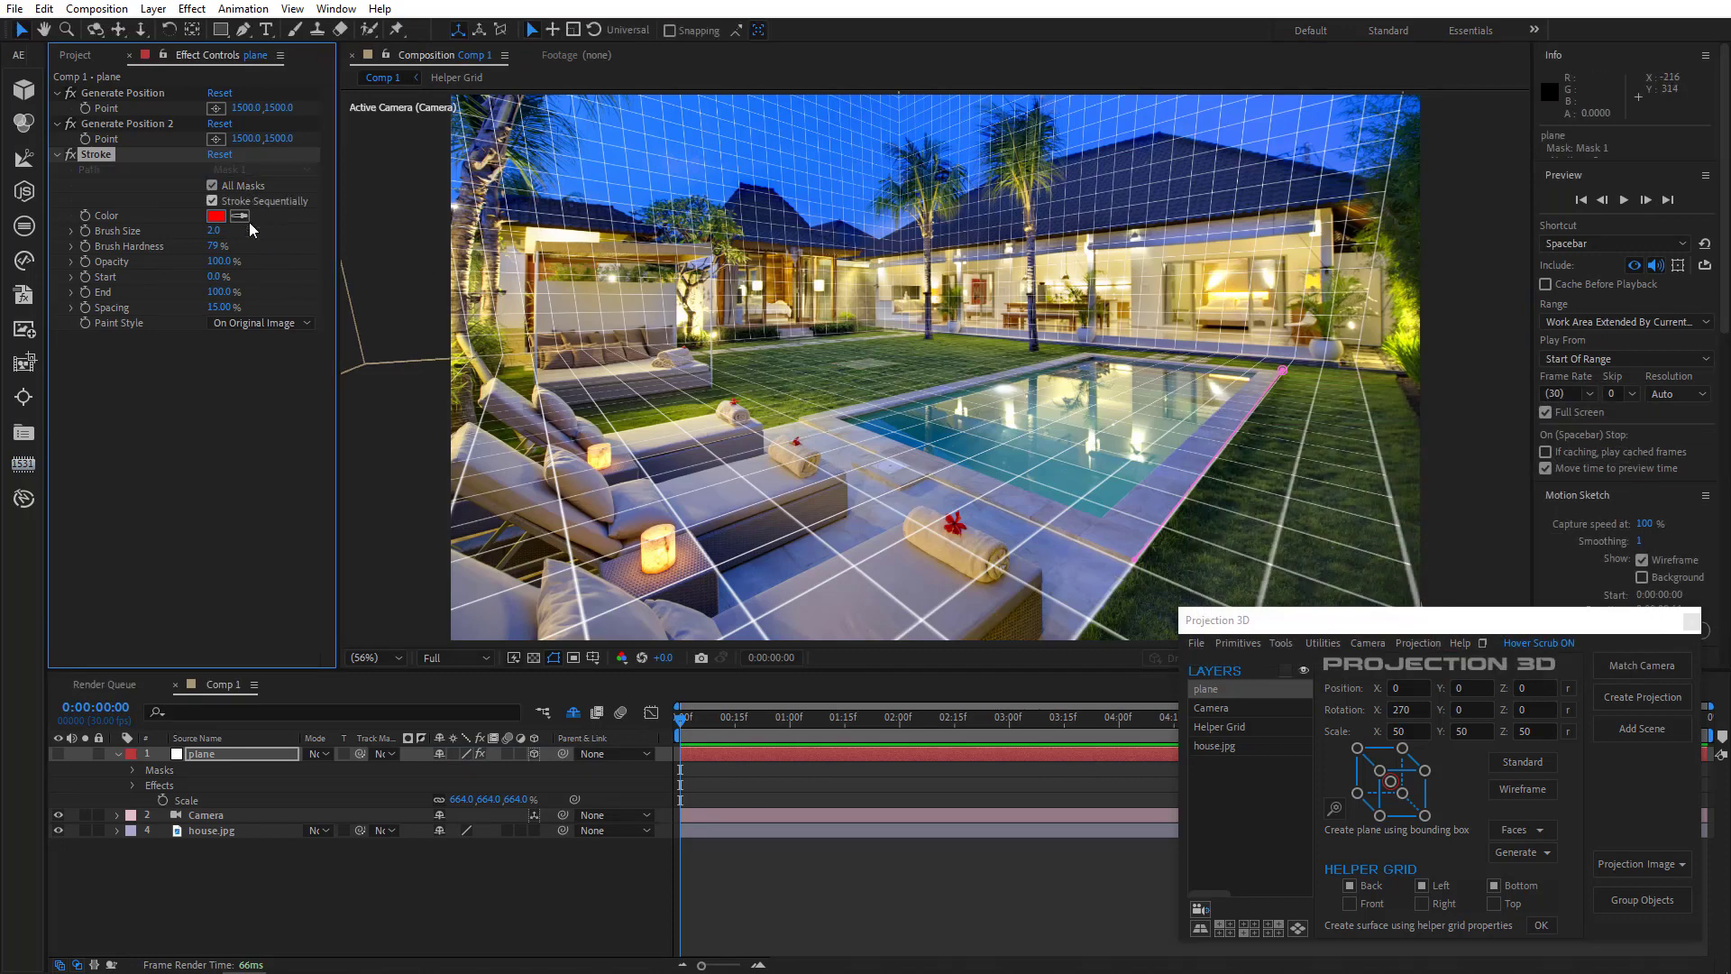
{"action": "left_click", "coordinate": [54, 754]}
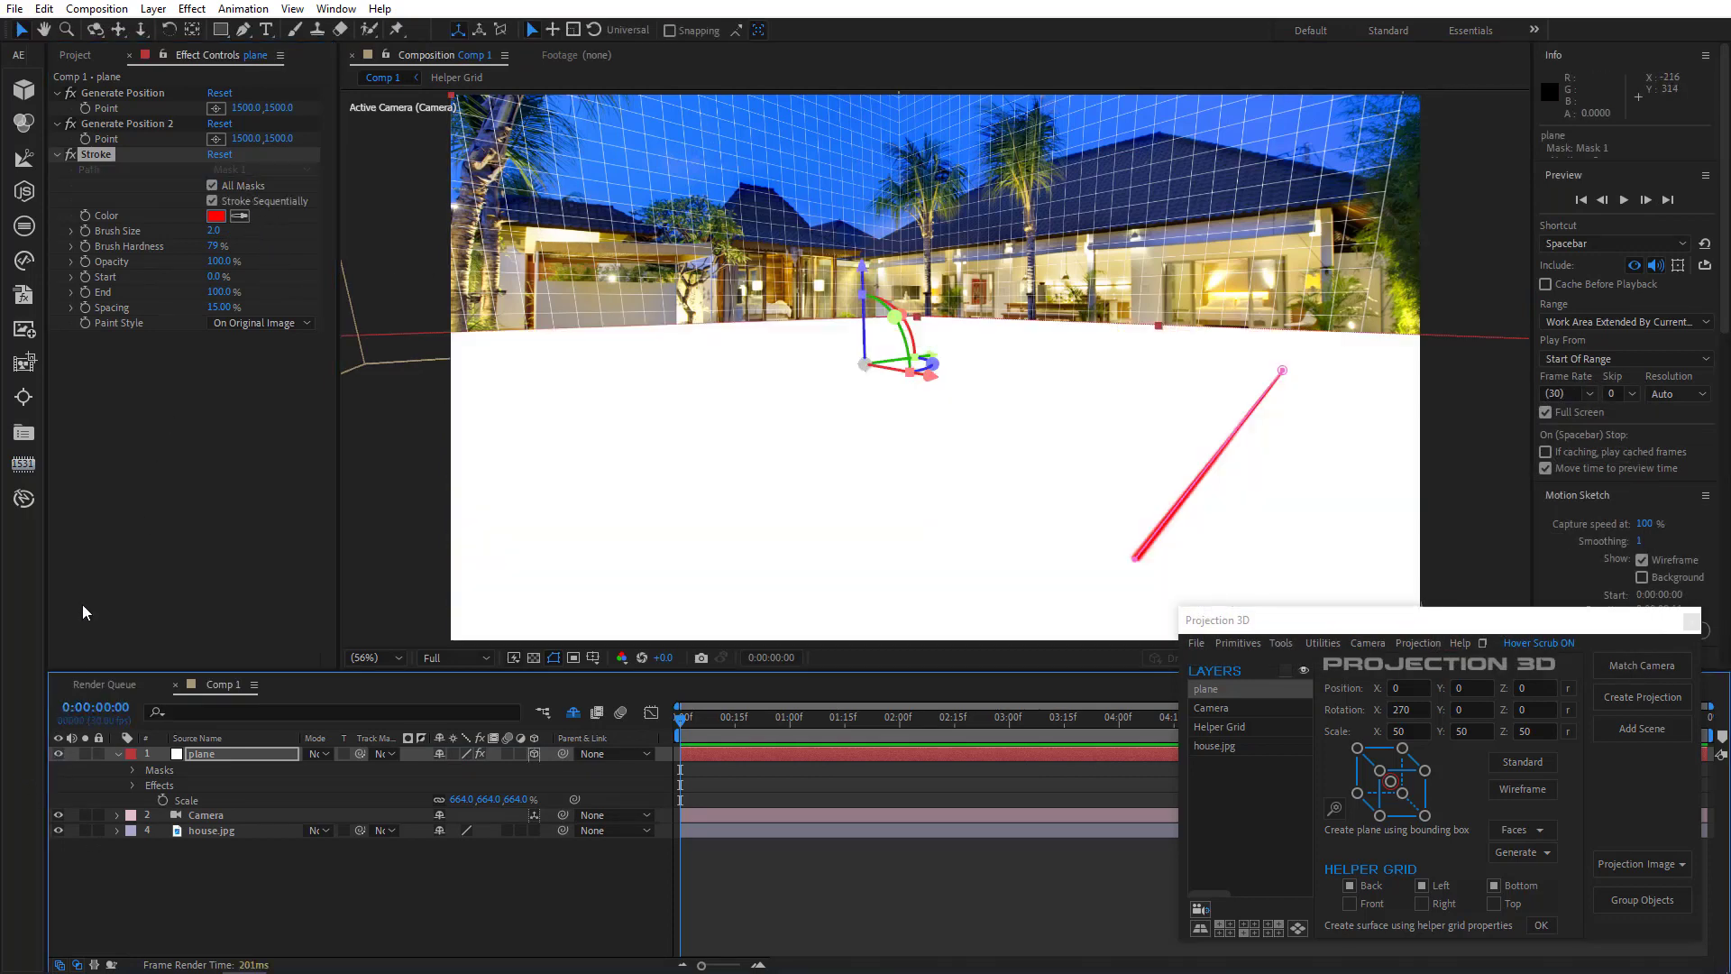
{"action": "left_click", "coordinate": [245, 325]}
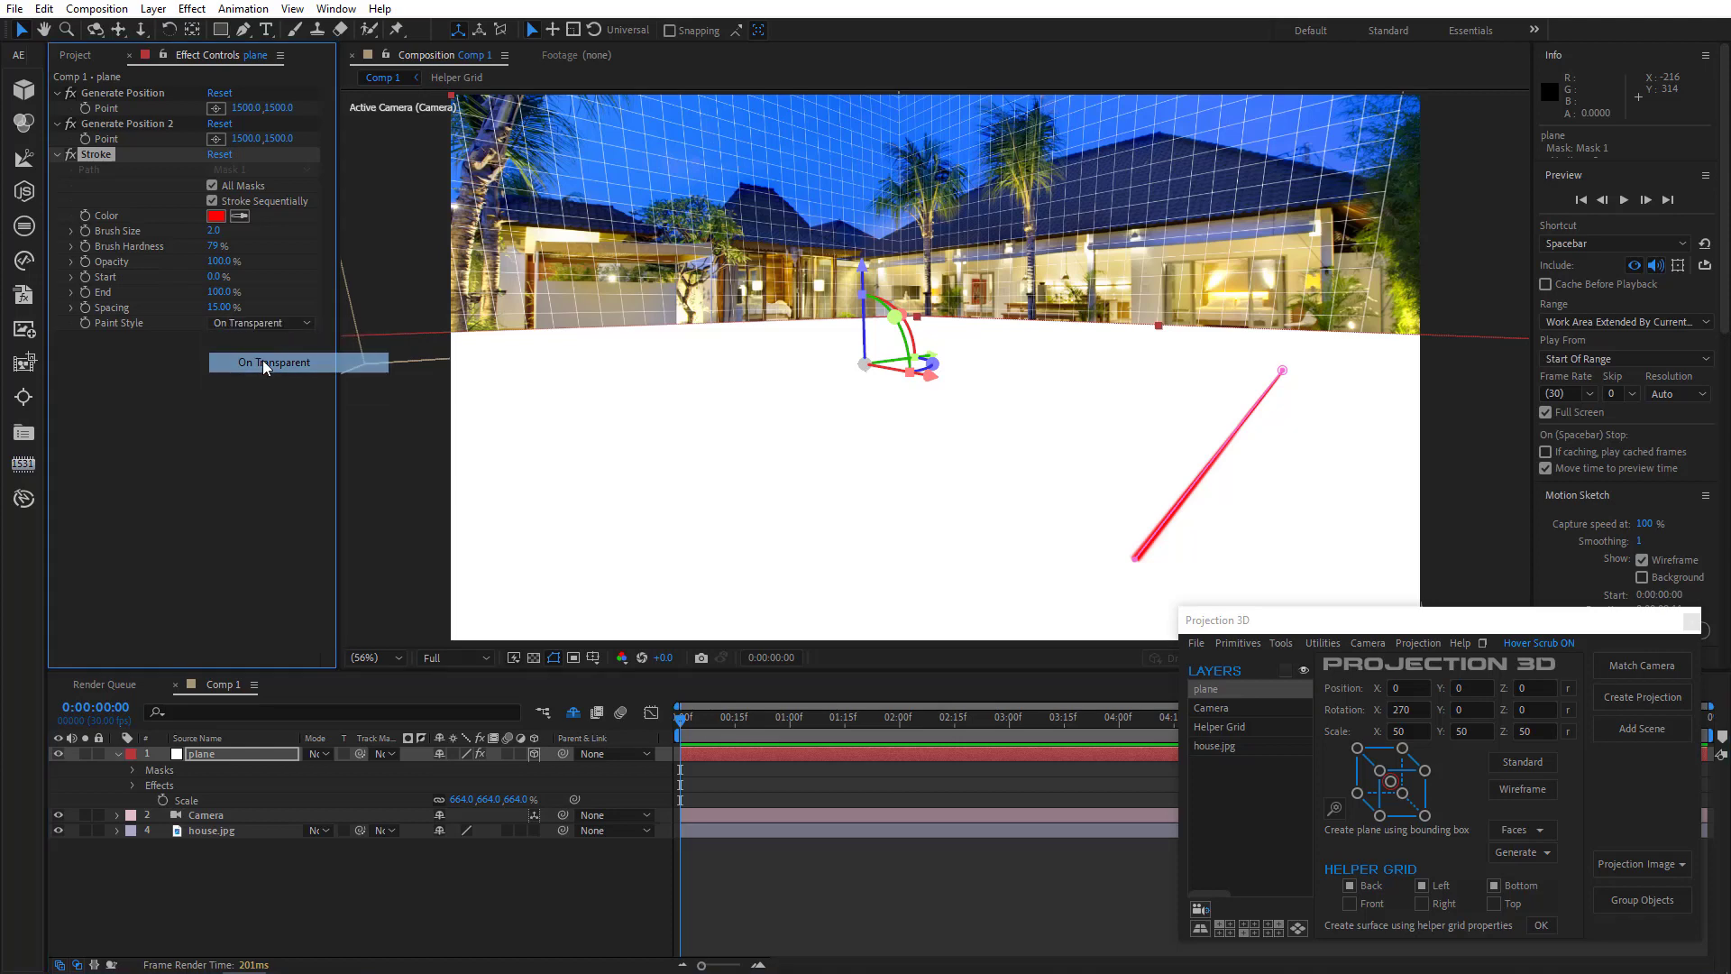
{"action": "left_click", "coordinate": [262, 360]}
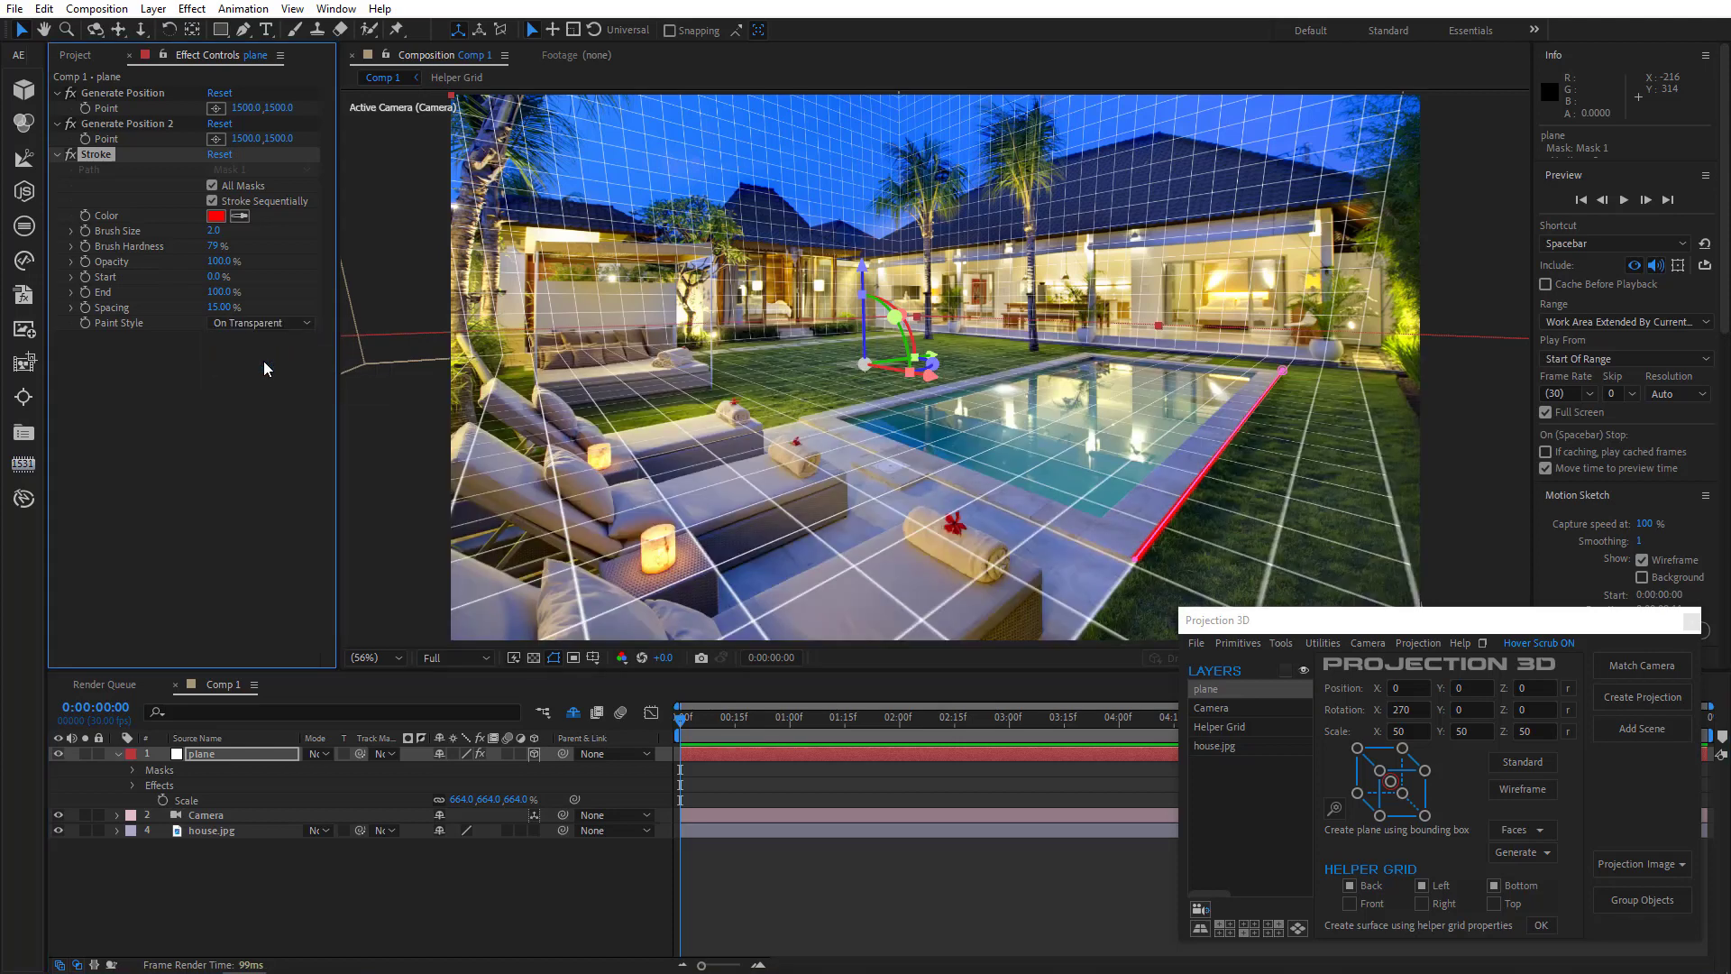
{"action": "left_click", "coordinate": [554, 658]}
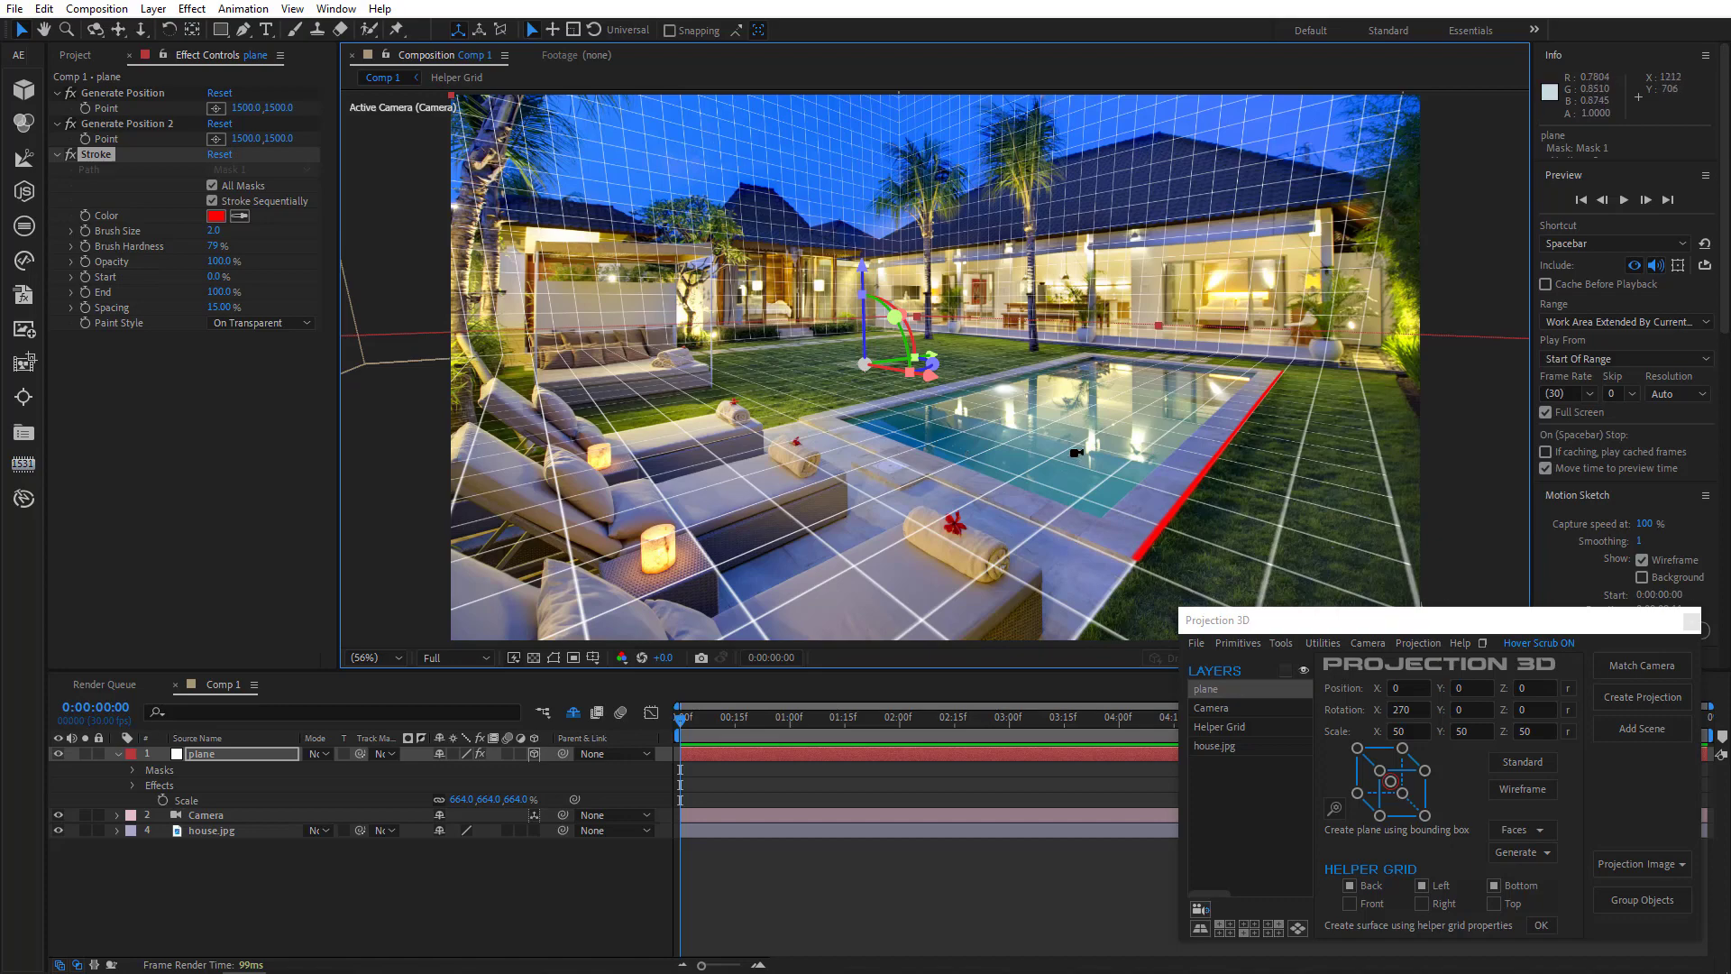
{"action": "mouse_move", "coordinate": [1077, 453]}
{"action": "left_mouse_down"}
{"action": "mouse_move", "coordinate": [642, 341]}
{"action": "mouse_move", "coordinate": [996, 482]}
{"action": "mouse_move", "coordinate": [1408, 478]}
{"action": "mouse_move", "coordinate": [1382, 480]}
{"action": "left_mouse_up"}
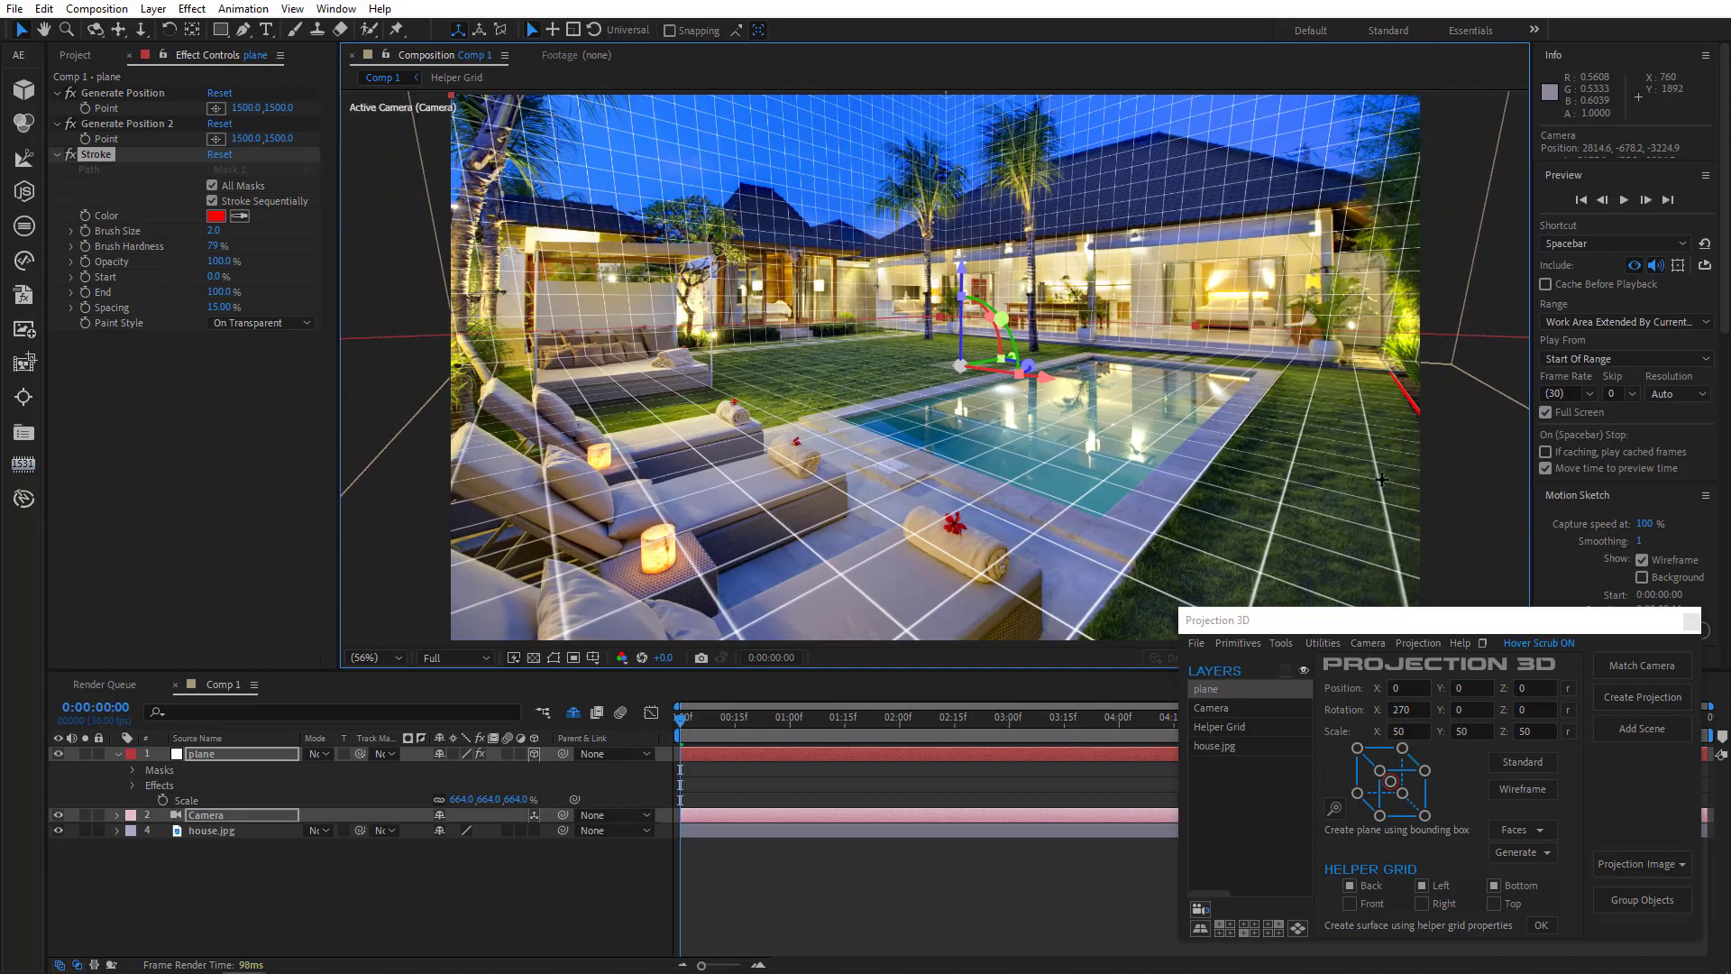
{"action": "key", "text": "ctrl+z"}
{"action": "key", "text": "ctrl+z"}
{"action": "key", "text": "ctrl+z"}
{"action": "key", "text": "ctrl+z"}
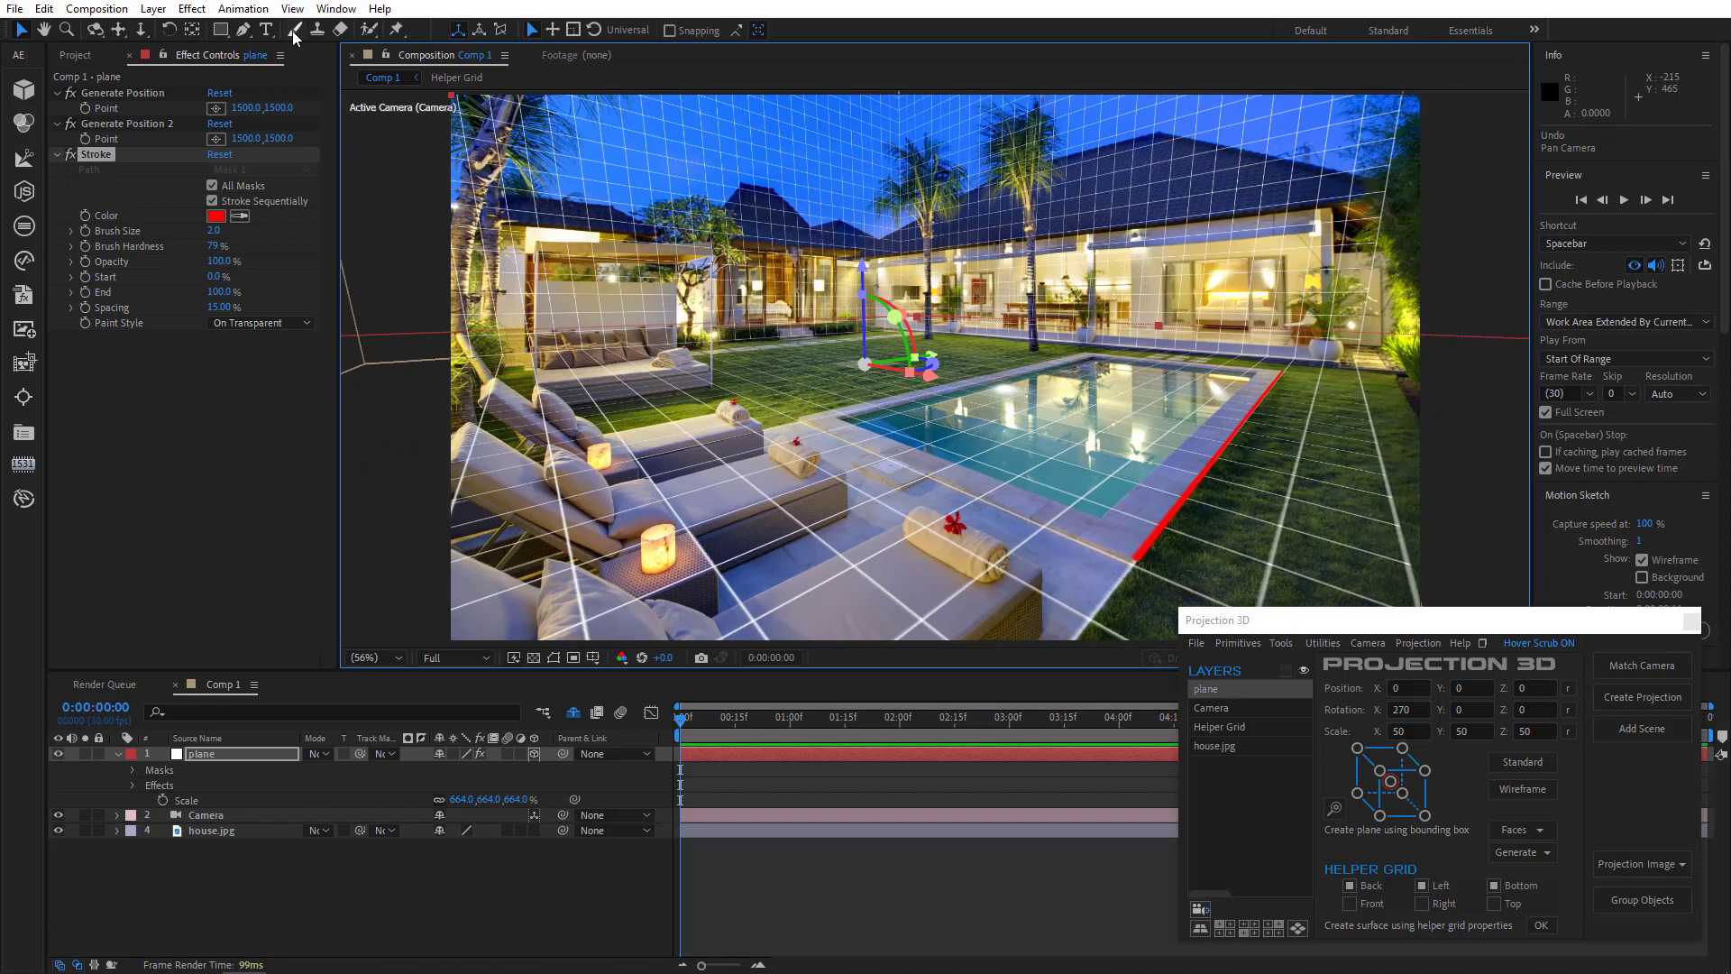
- Draw a second mask path with the Pen tool along the pool's front edge
{"action": "left_click", "coordinate": [245, 30]}
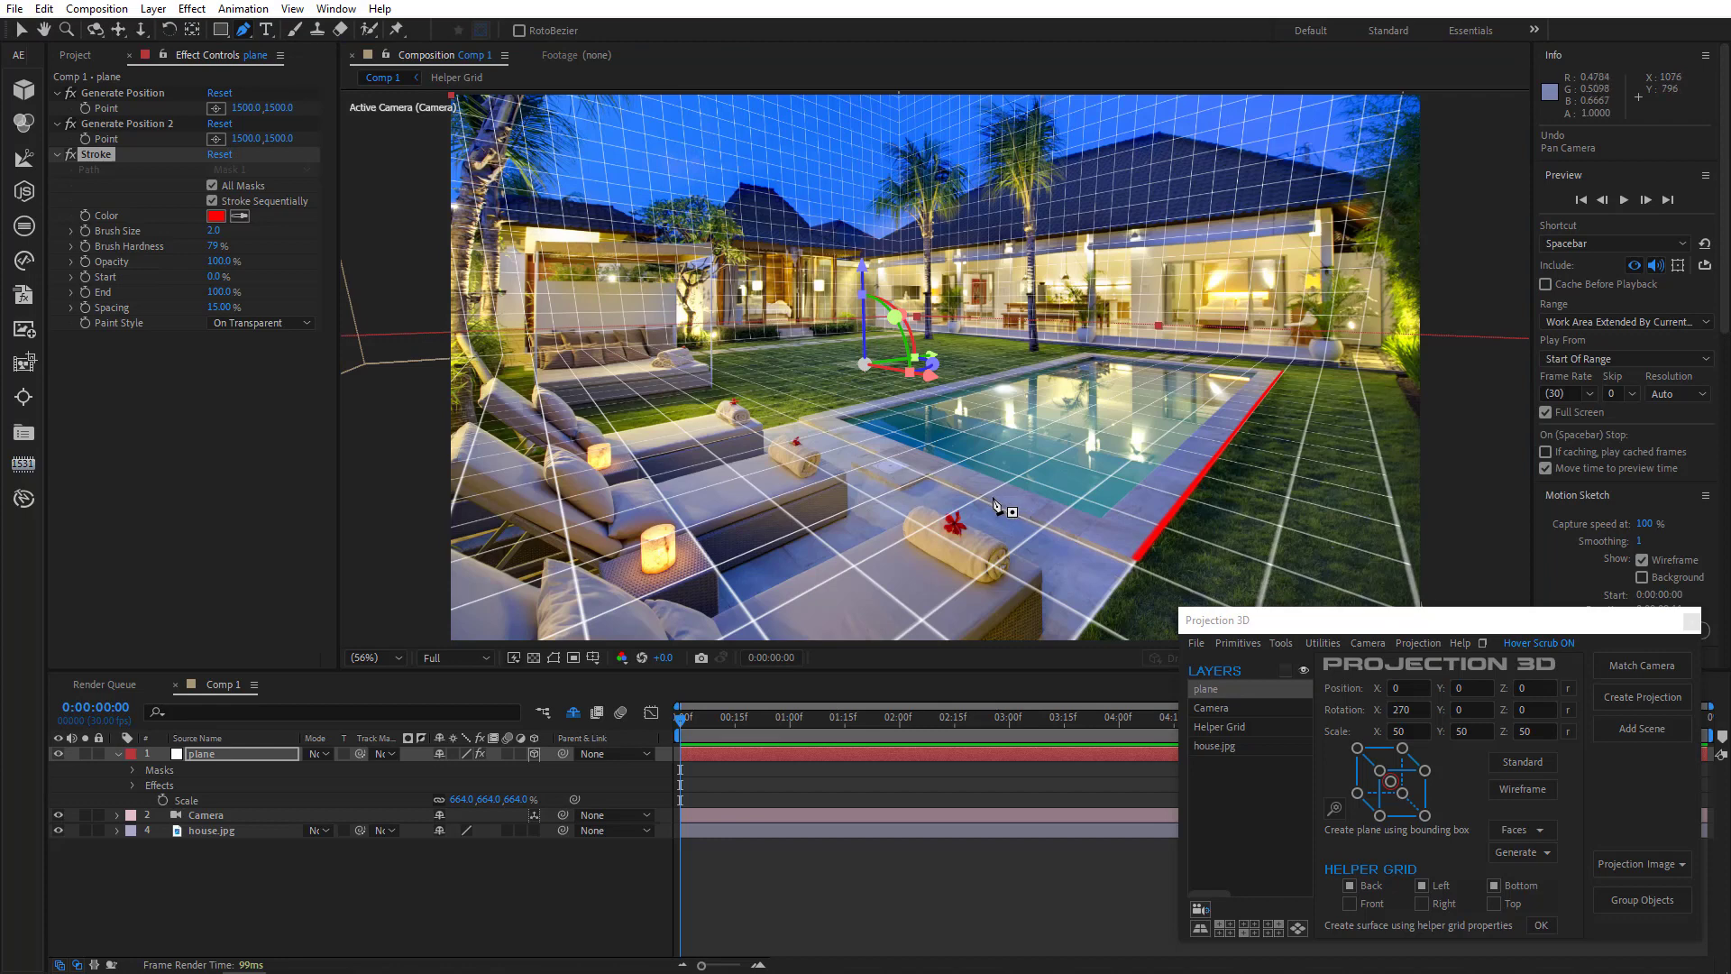
{"action": "left_click", "coordinate": [804, 419]}
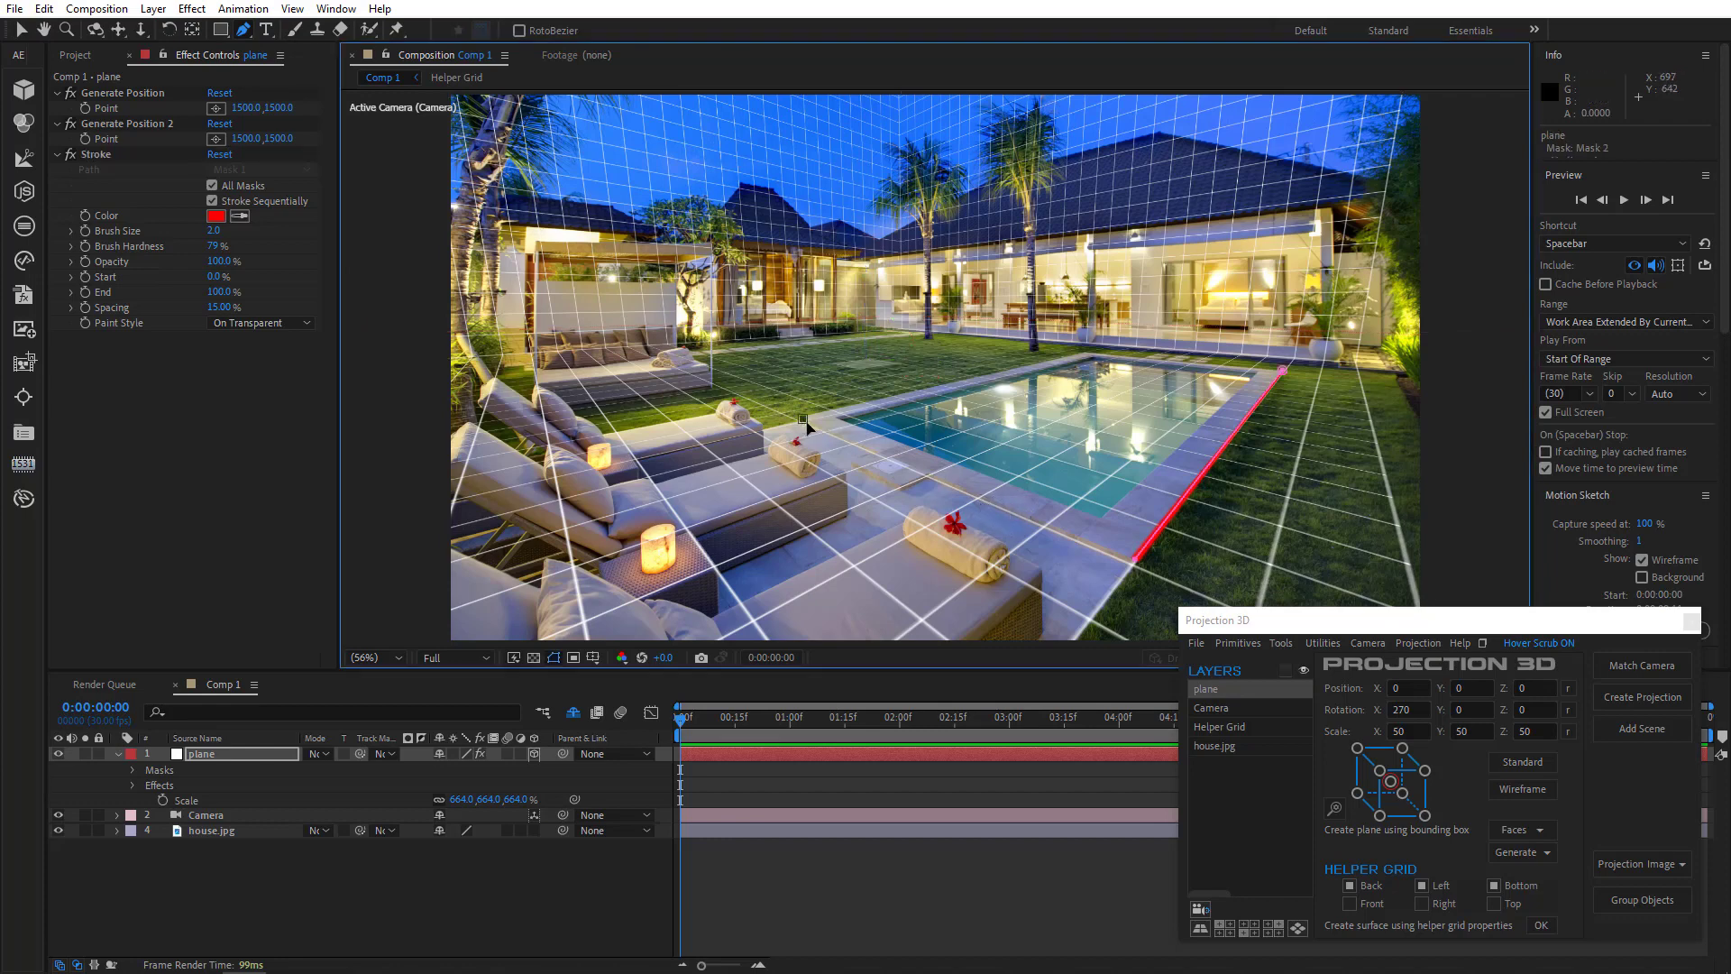
{"action": "left_click", "coordinate": [1121, 556]}
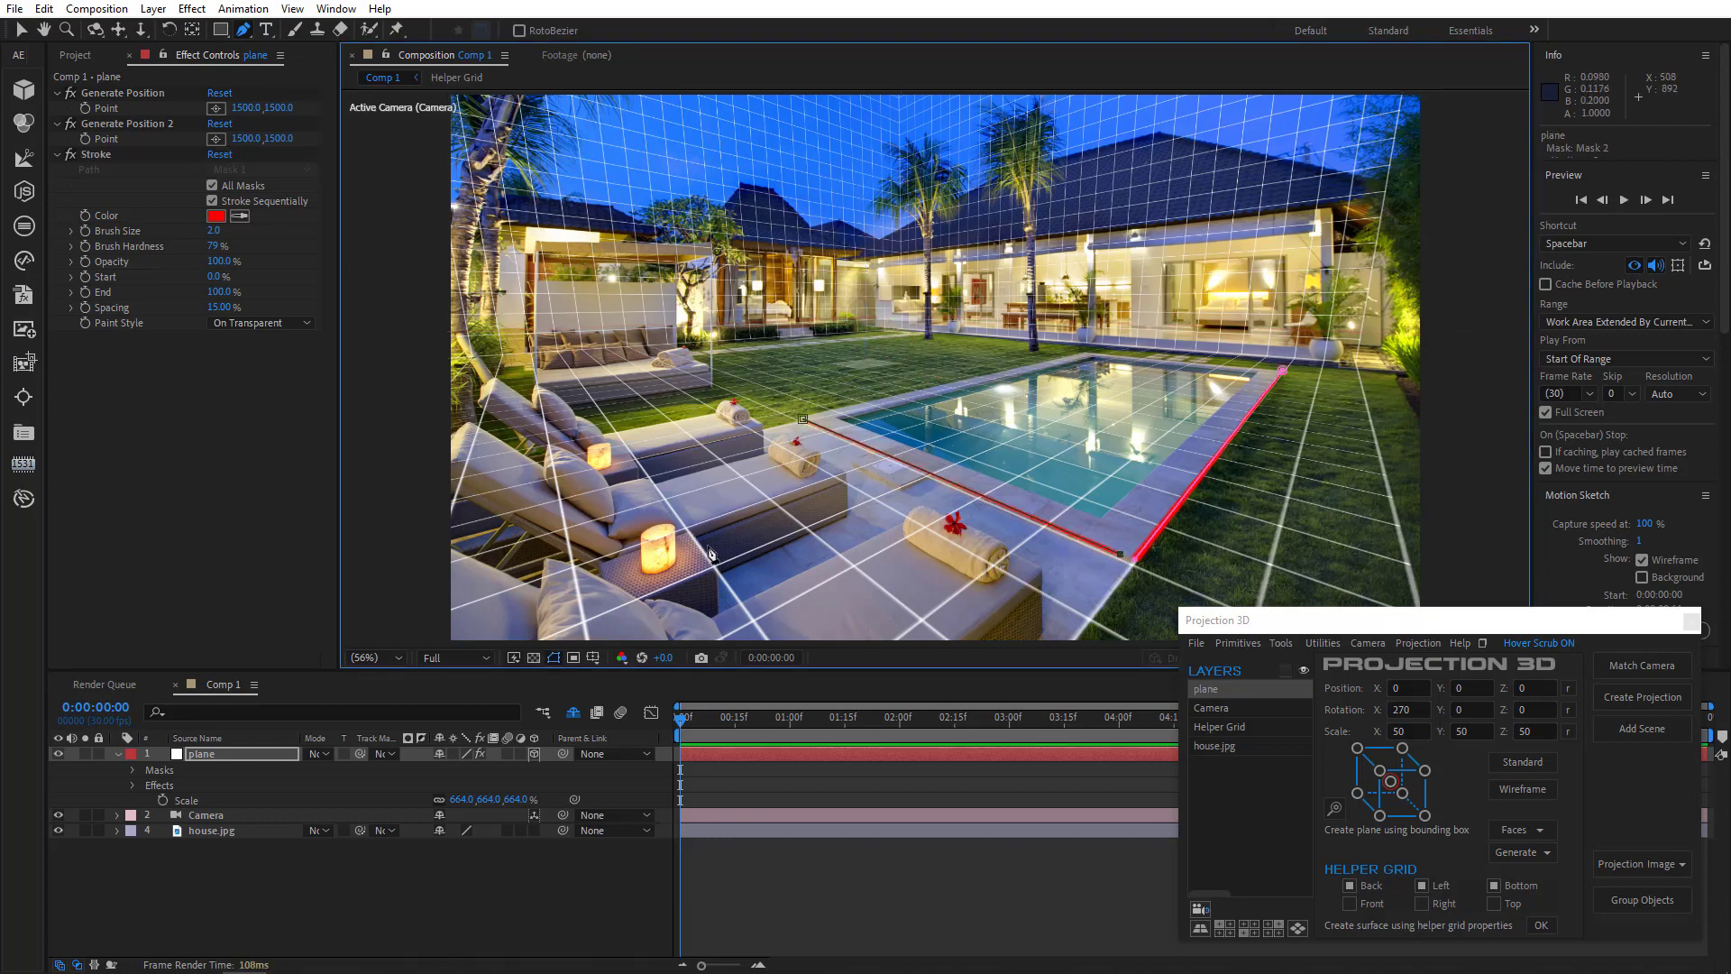
{"action": "left_click", "coordinate": [555, 656]}
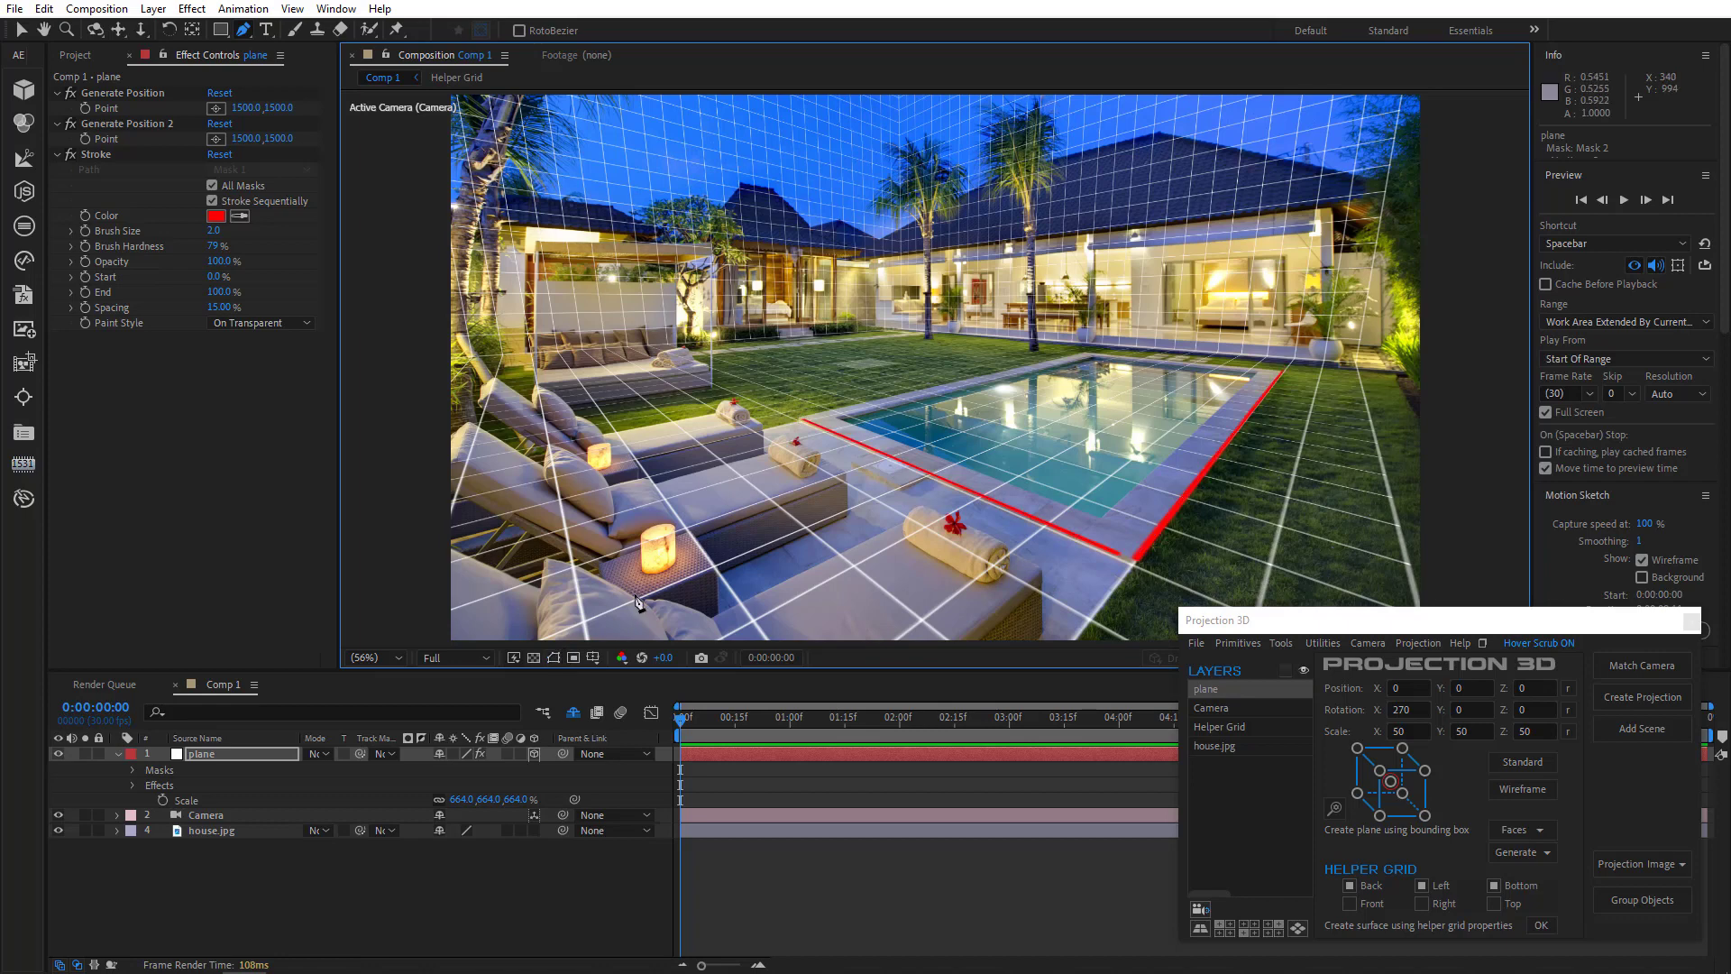
- Orbit the camera around the scene to examine the stroked pool edges in 3D, then undo the camera move
{"action": "left_click", "coordinate": [93, 28]}
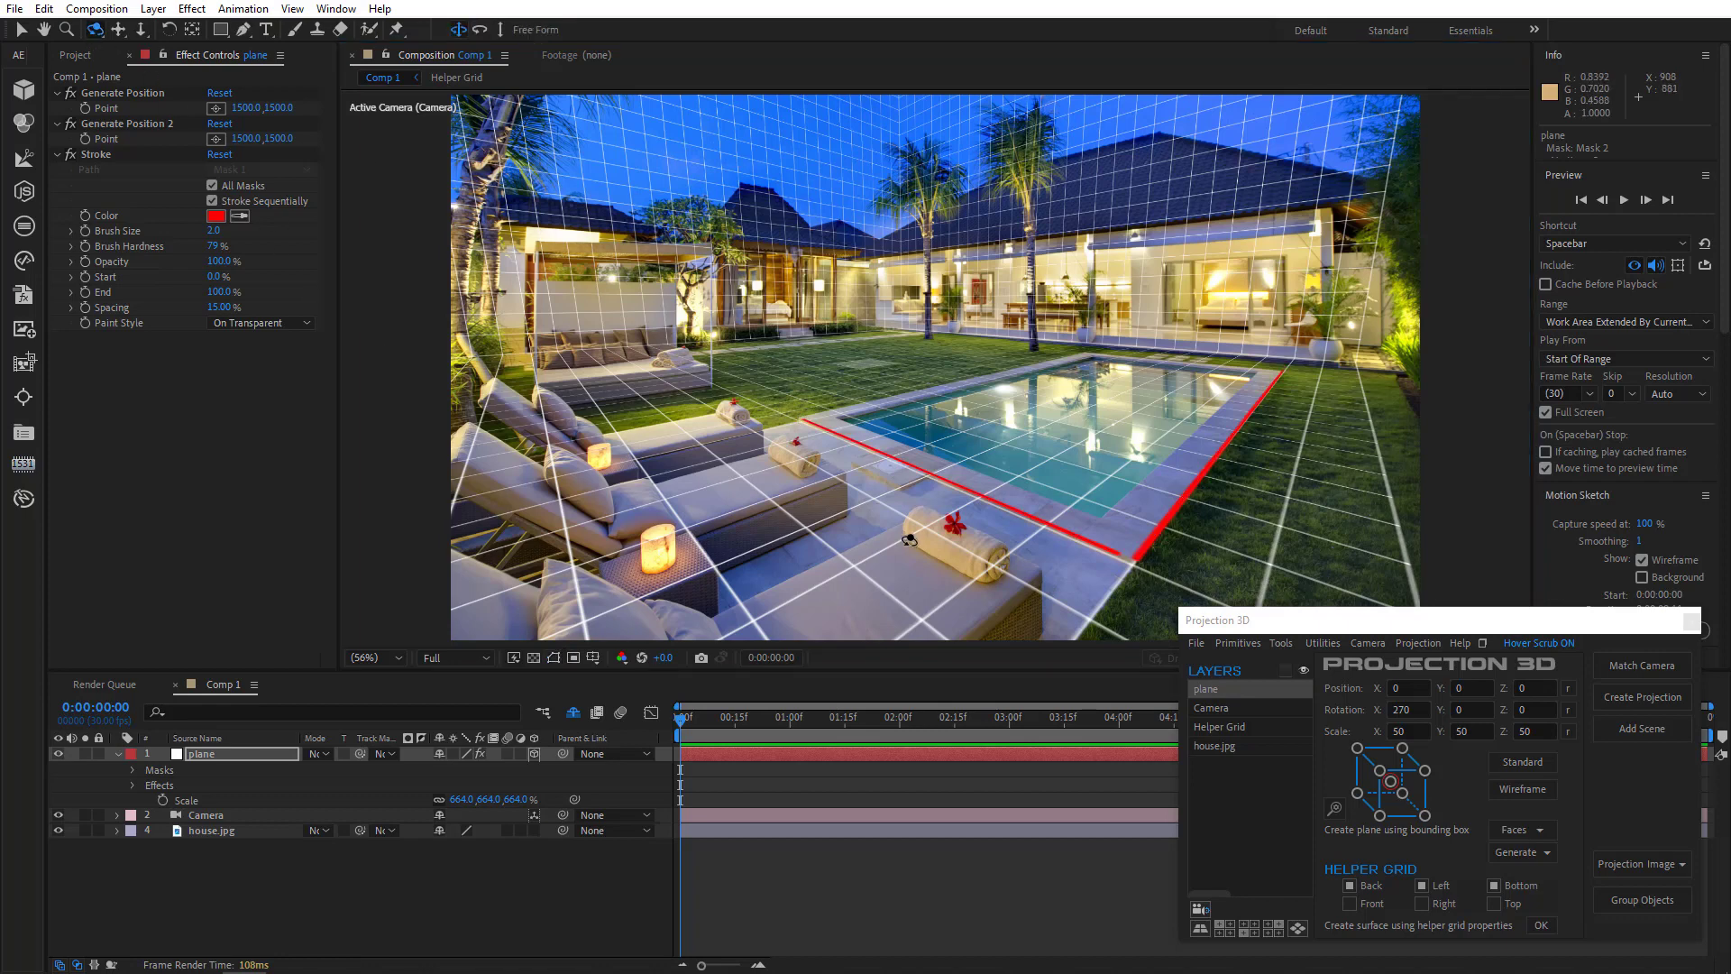
{"action": "mouse_move", "coordinate": [910, 537]}
{"action": "left_mouse_down"}
{"action": "mouse_move", "coordinate": [679, 606]}
{"action": "mouse_move", "coordinate": [614, 607]}
{"action": "left_mouse_up"}
{"action": "mouse_move", "coordinate": [702, 563]}
{"action": "left_mouse_down"}
{"action": "mouse_move", "coordinate": [821, 538]}
{"action": "mouse_move", "coordinate": [1177, 391]}
{"action": "mouse_move", "coordinate": [1169, 261]}
{"action": "mouse_move", "coordinate": [880, 260]}
{"action": "left_mouse_up"}
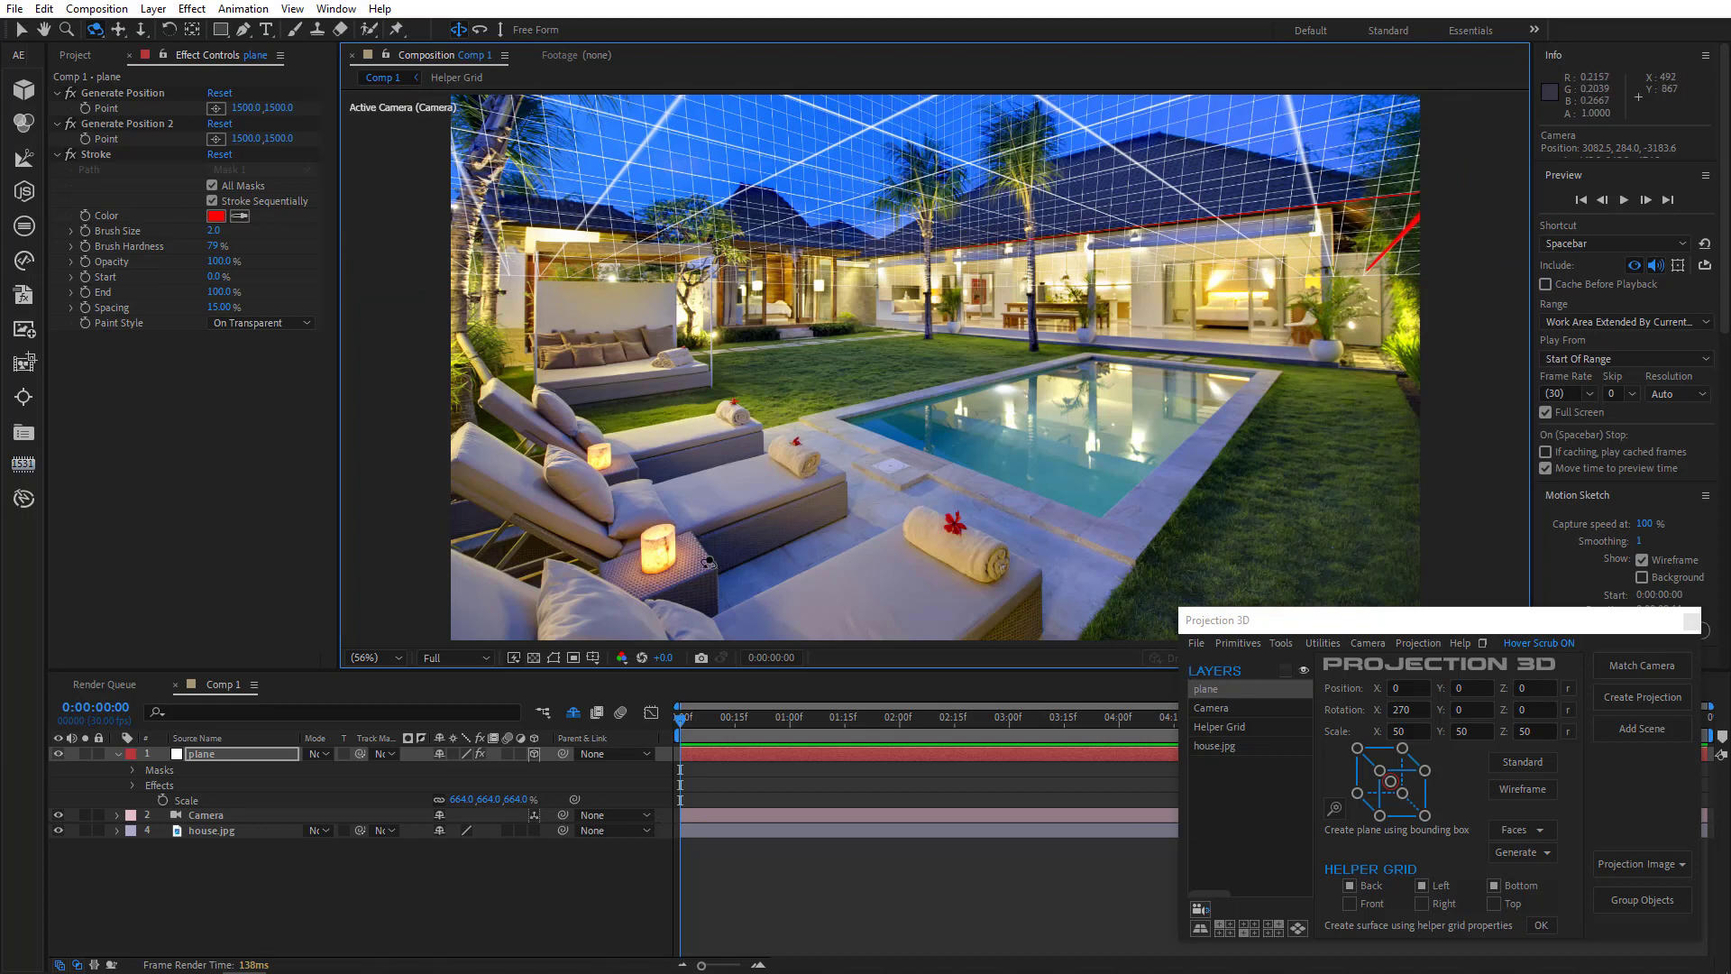
{"action": "left_click_drag", "start_coordinate": [1128, 233], "coordinate": [1066, 137]}
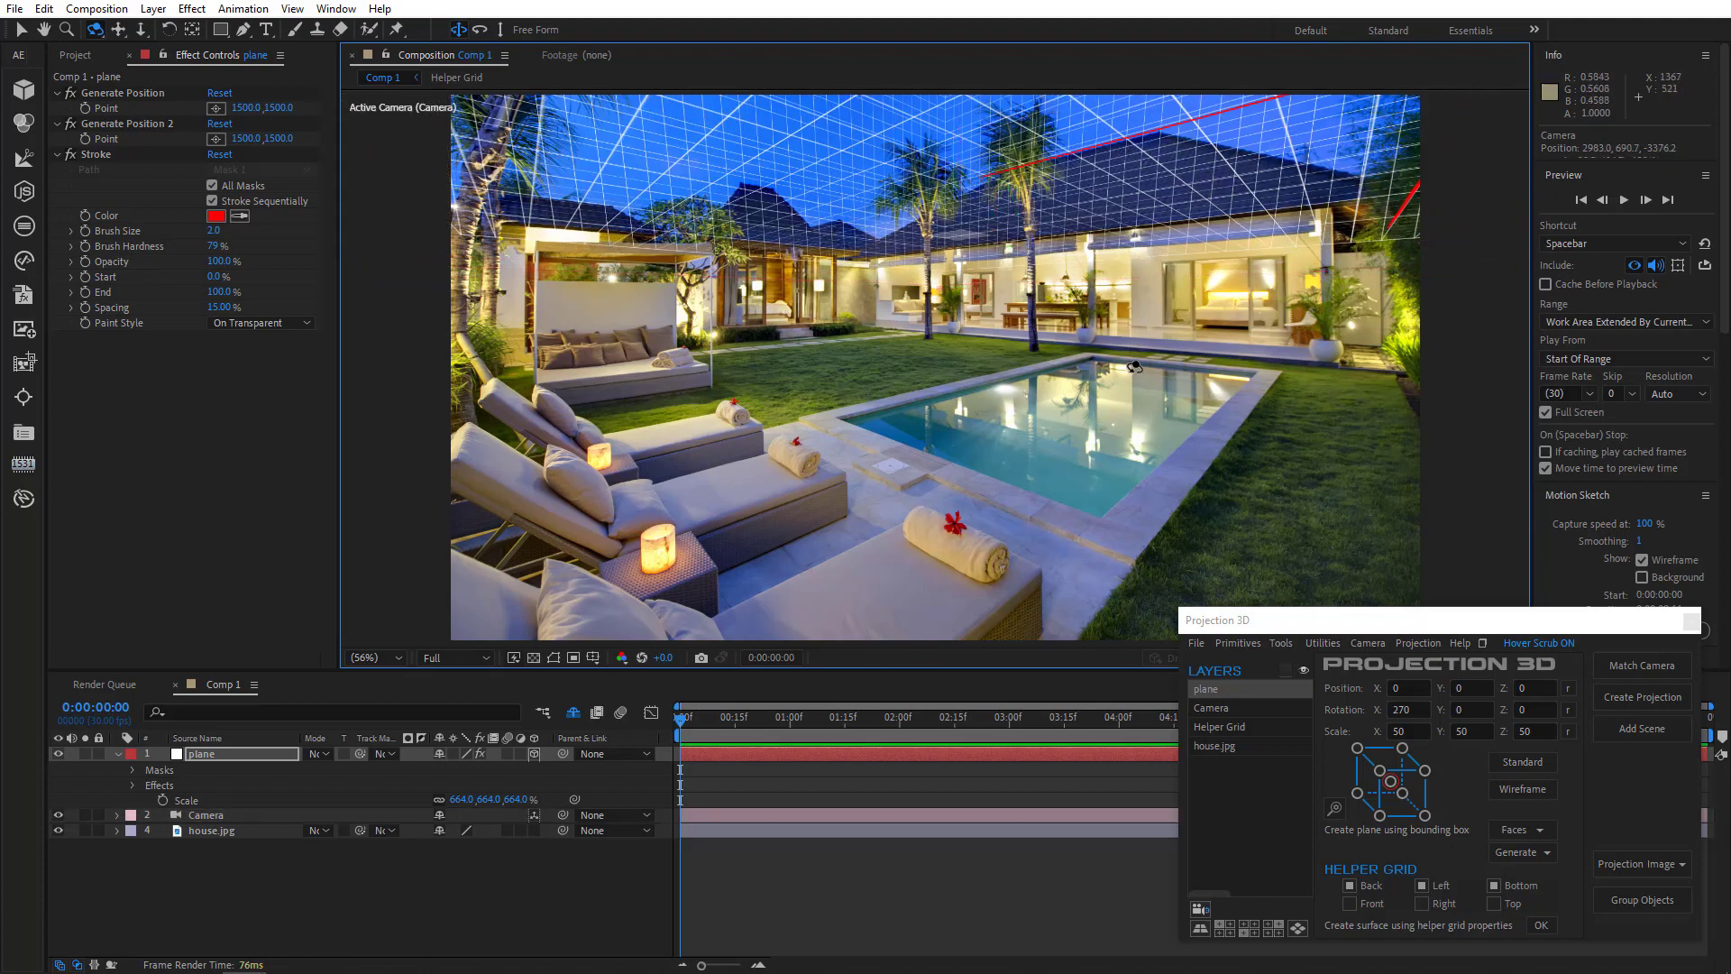
{"action": "left_click_drag", "start_coordinate": [1135, 367], "coordinate": [1099, 390]}
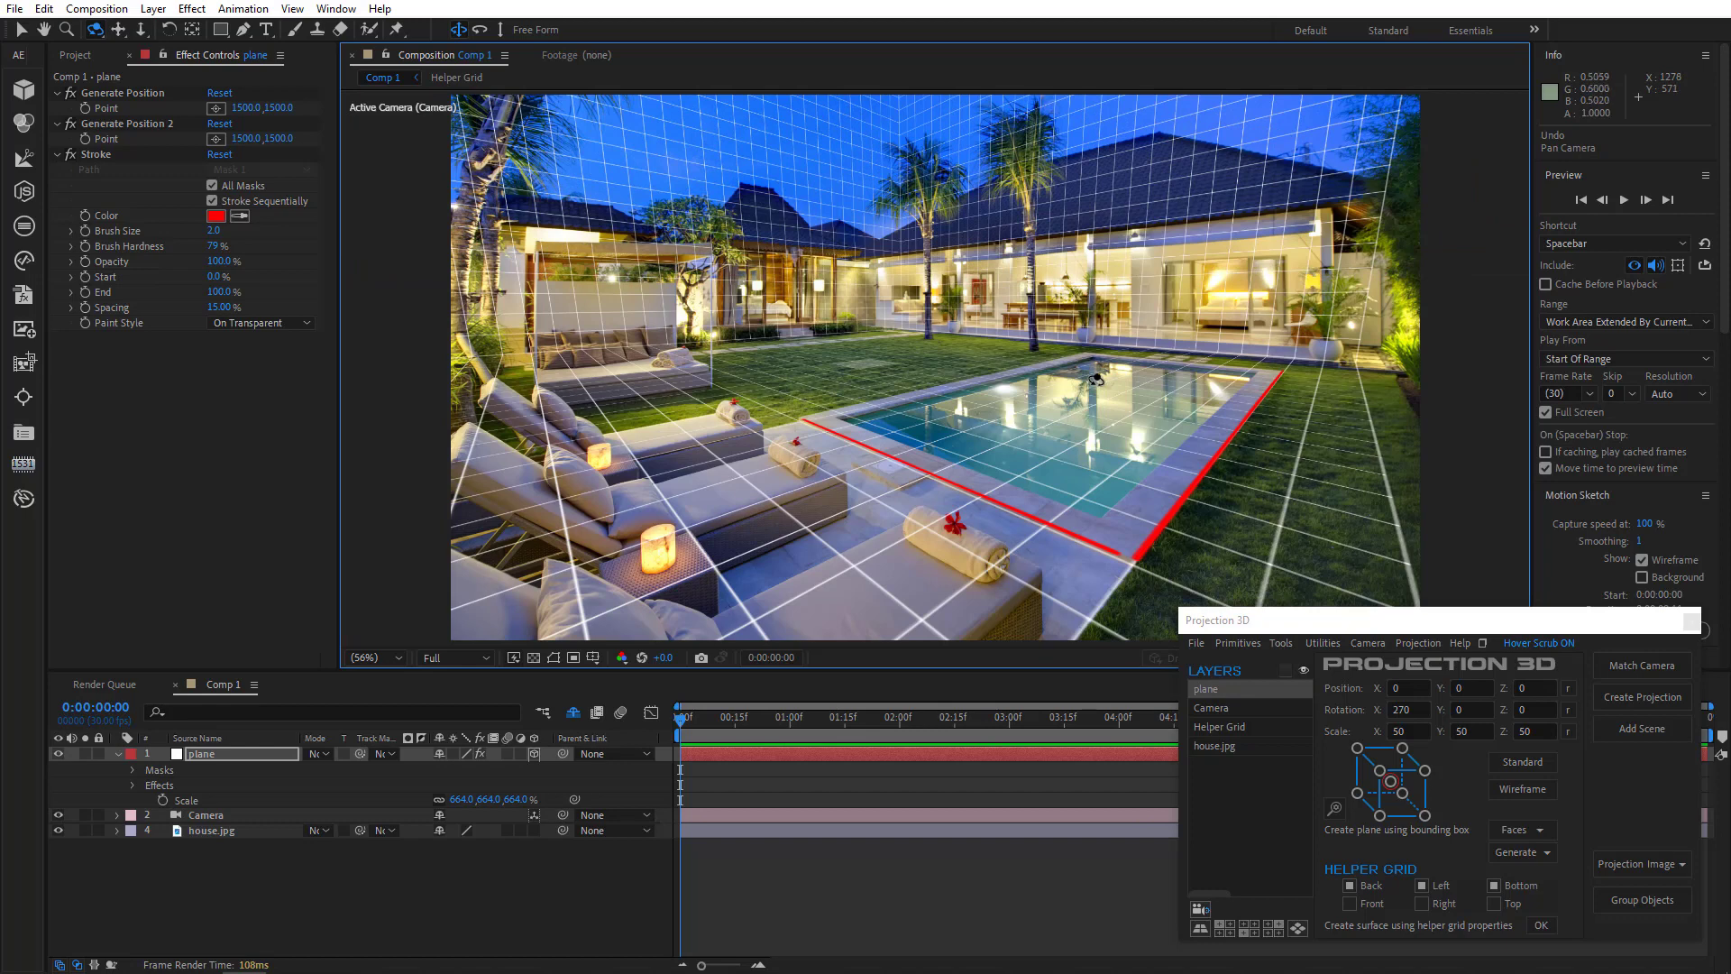
{"action": "key", "text": "ctrl+z"}
- Delete the plane layer
{"action": "left_click", "coordinate": [236, 755]}
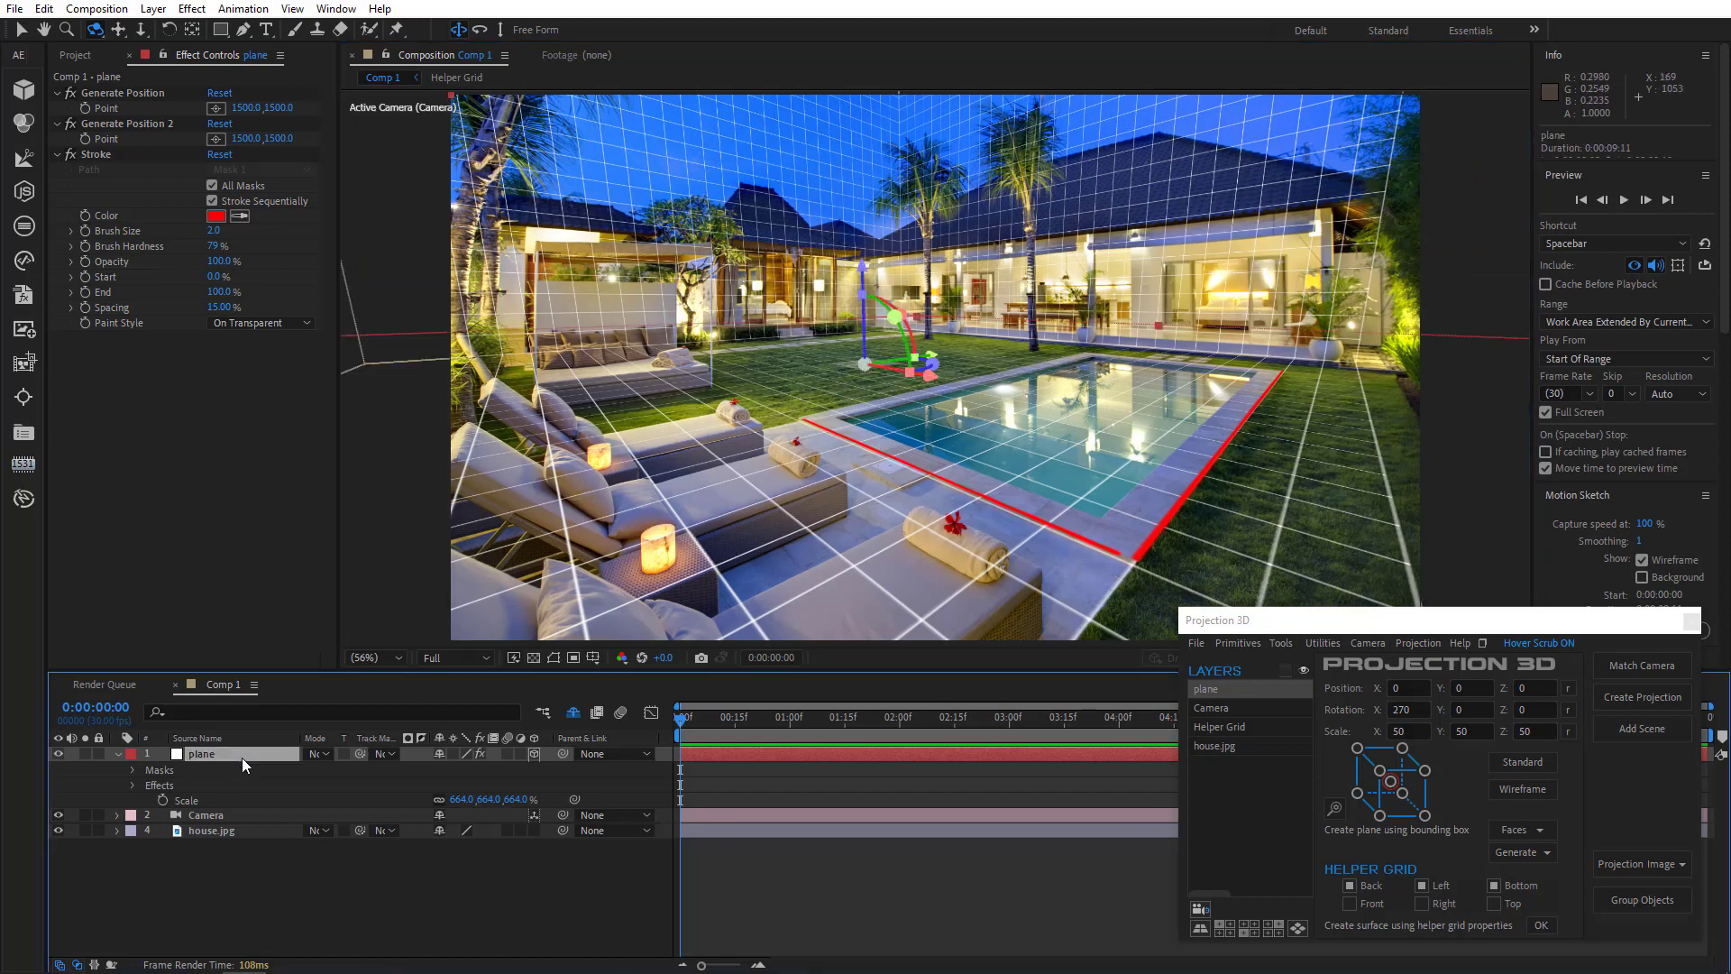
{"action": "key", "text": "Delete"}
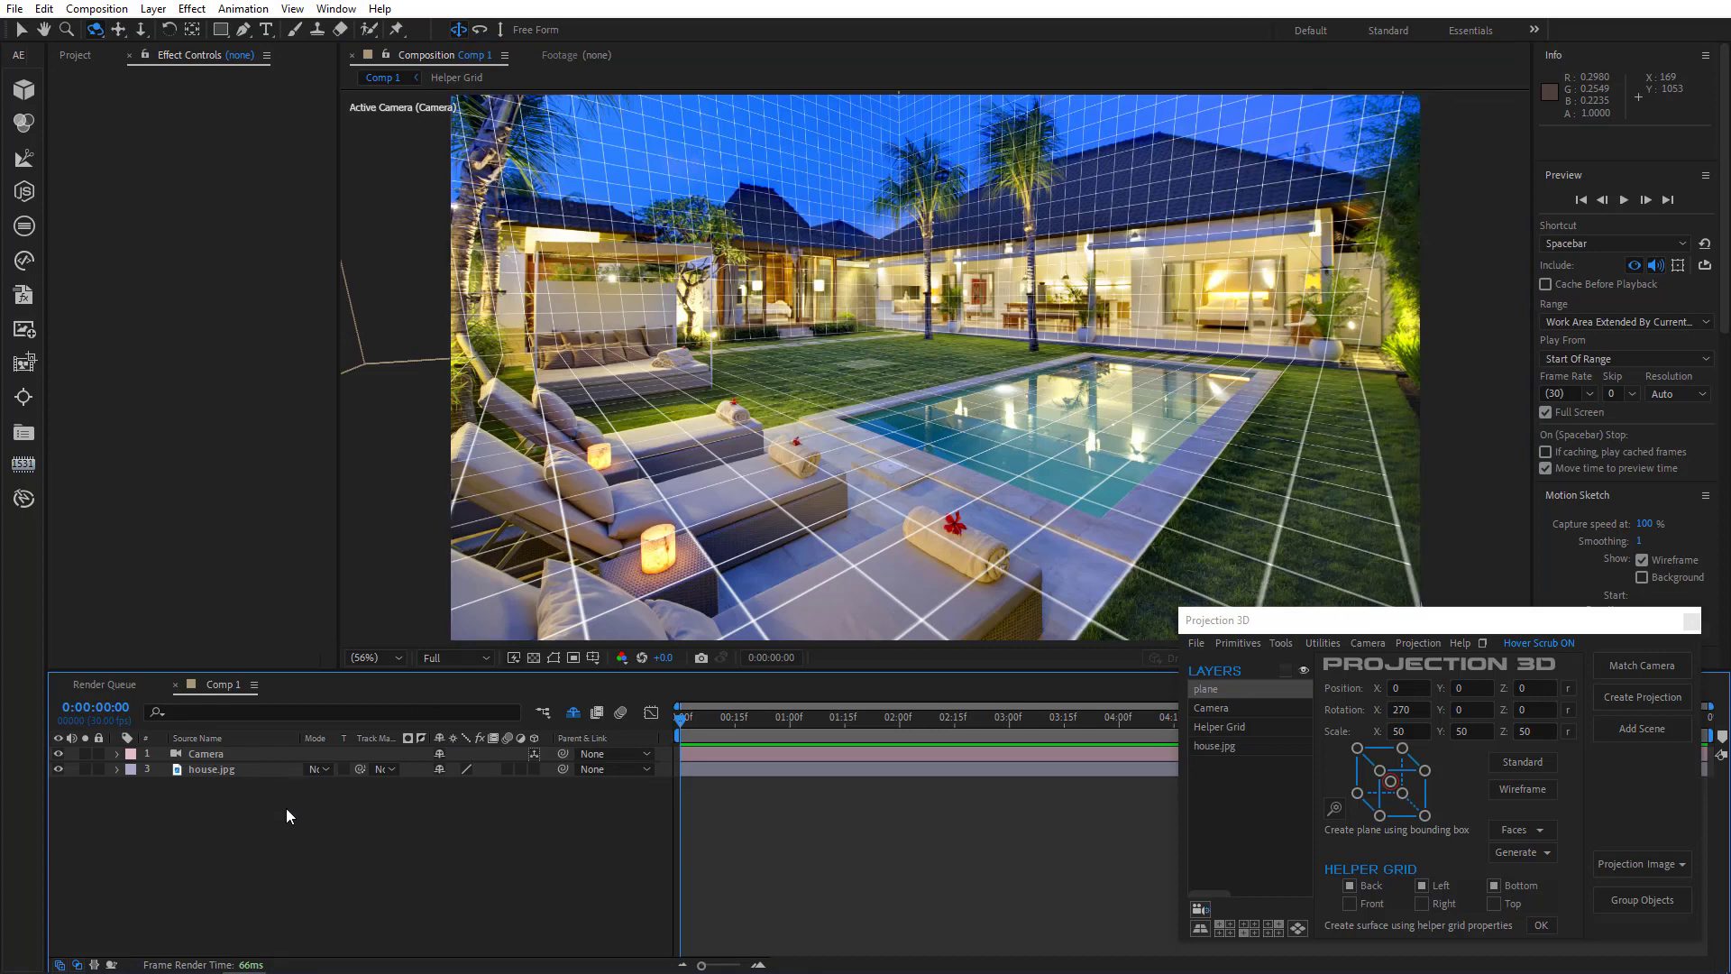
- Select the remaining layers and create a projection with 2 scenes
{"action": "left_click_drag", "start_coordinate": [271, 826], "coordinate": [225, 754]}
{"action": "left_click", "coordinate": [1626, 696]}
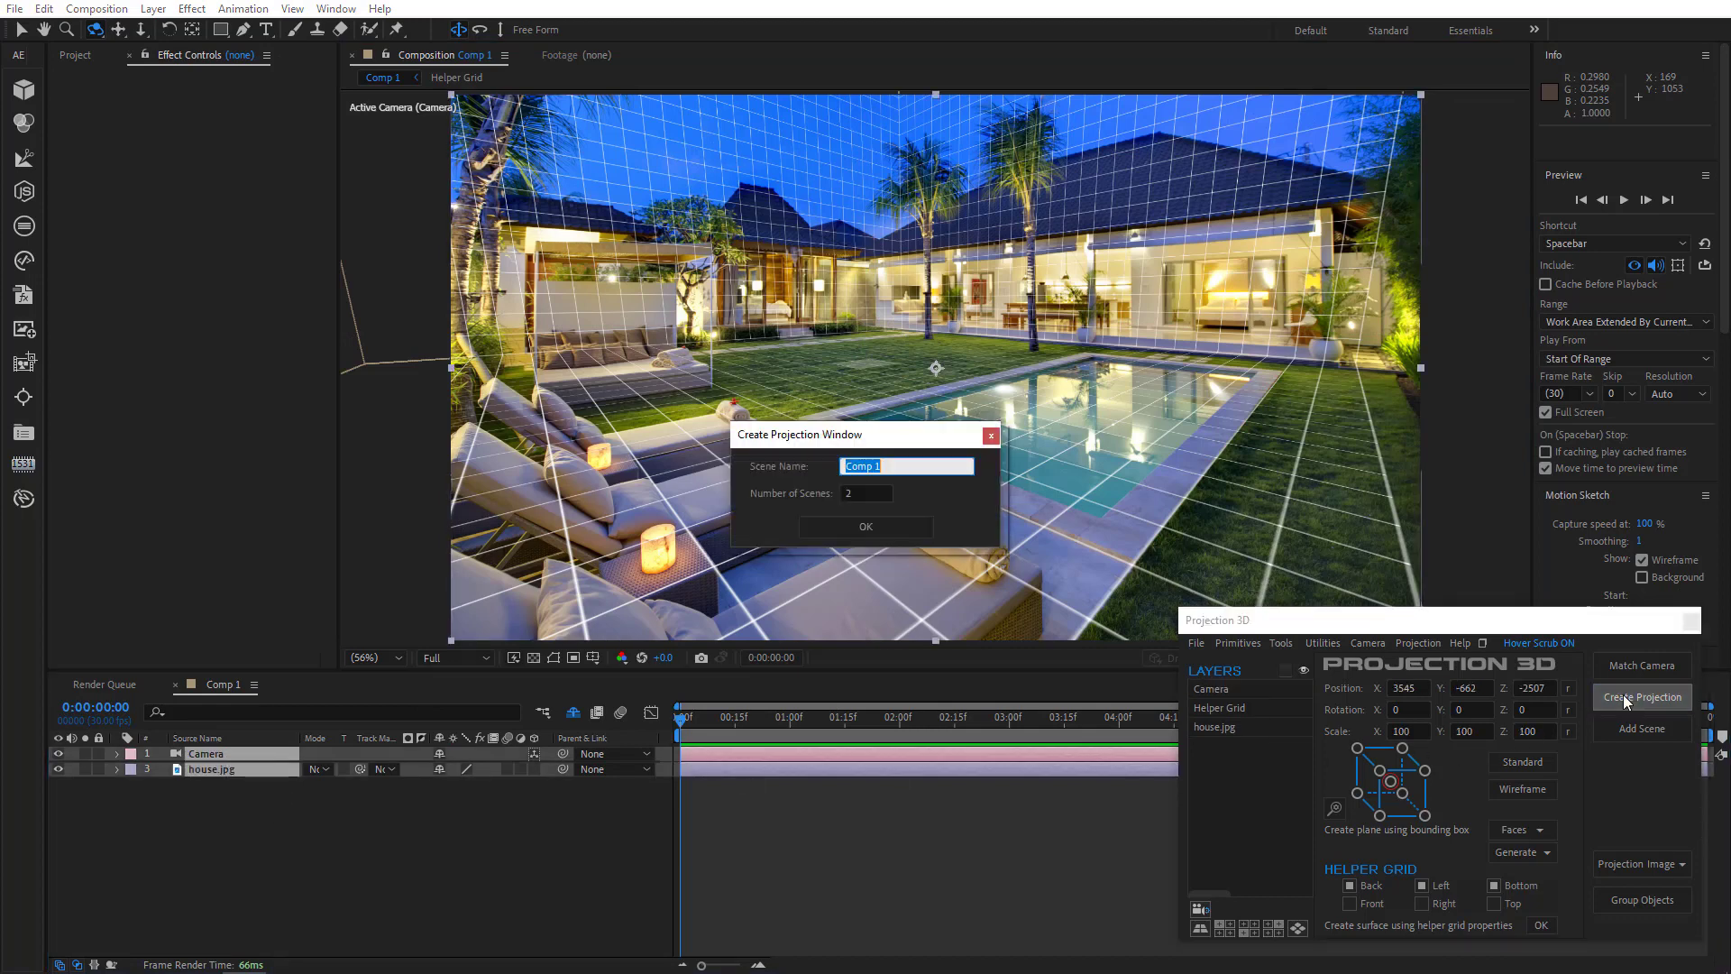
{"action": "left_click", "coordinate": [911, 528]}
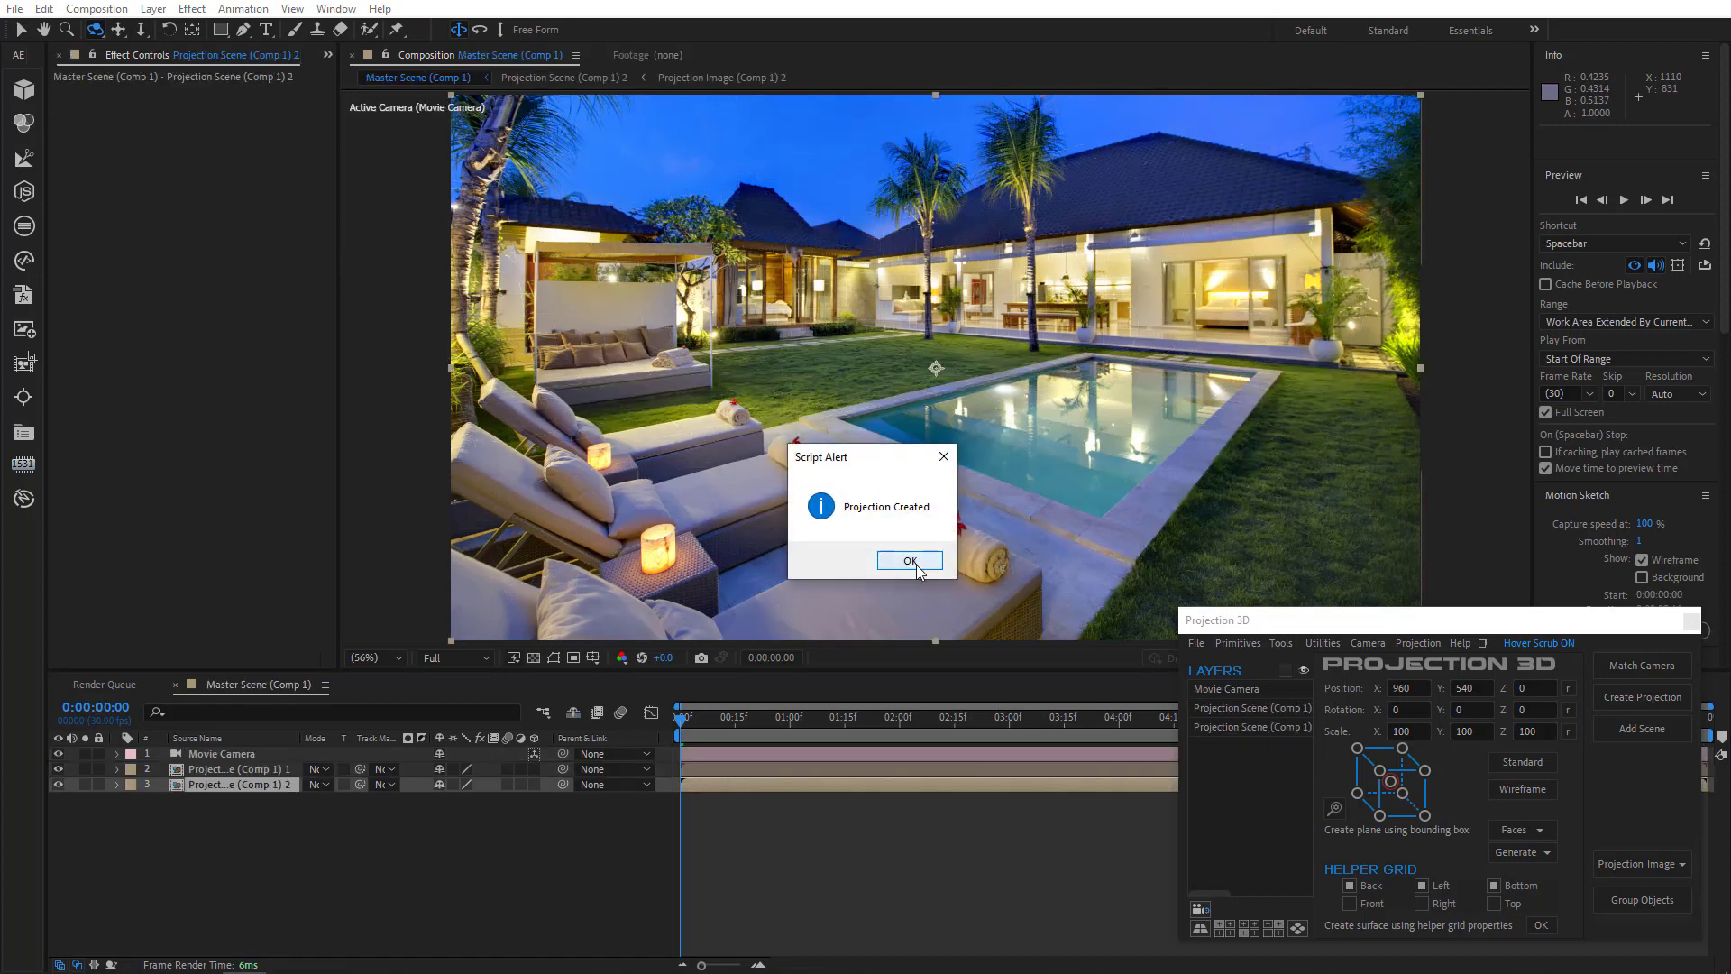
{"action": "left_click", "coordinate": [919, 560]}
- Open the second projection scene and create a bottom-only surface from the helper grid, unchecking Left and Back
{"action": "double_click", "coordinate": [284, 783]}
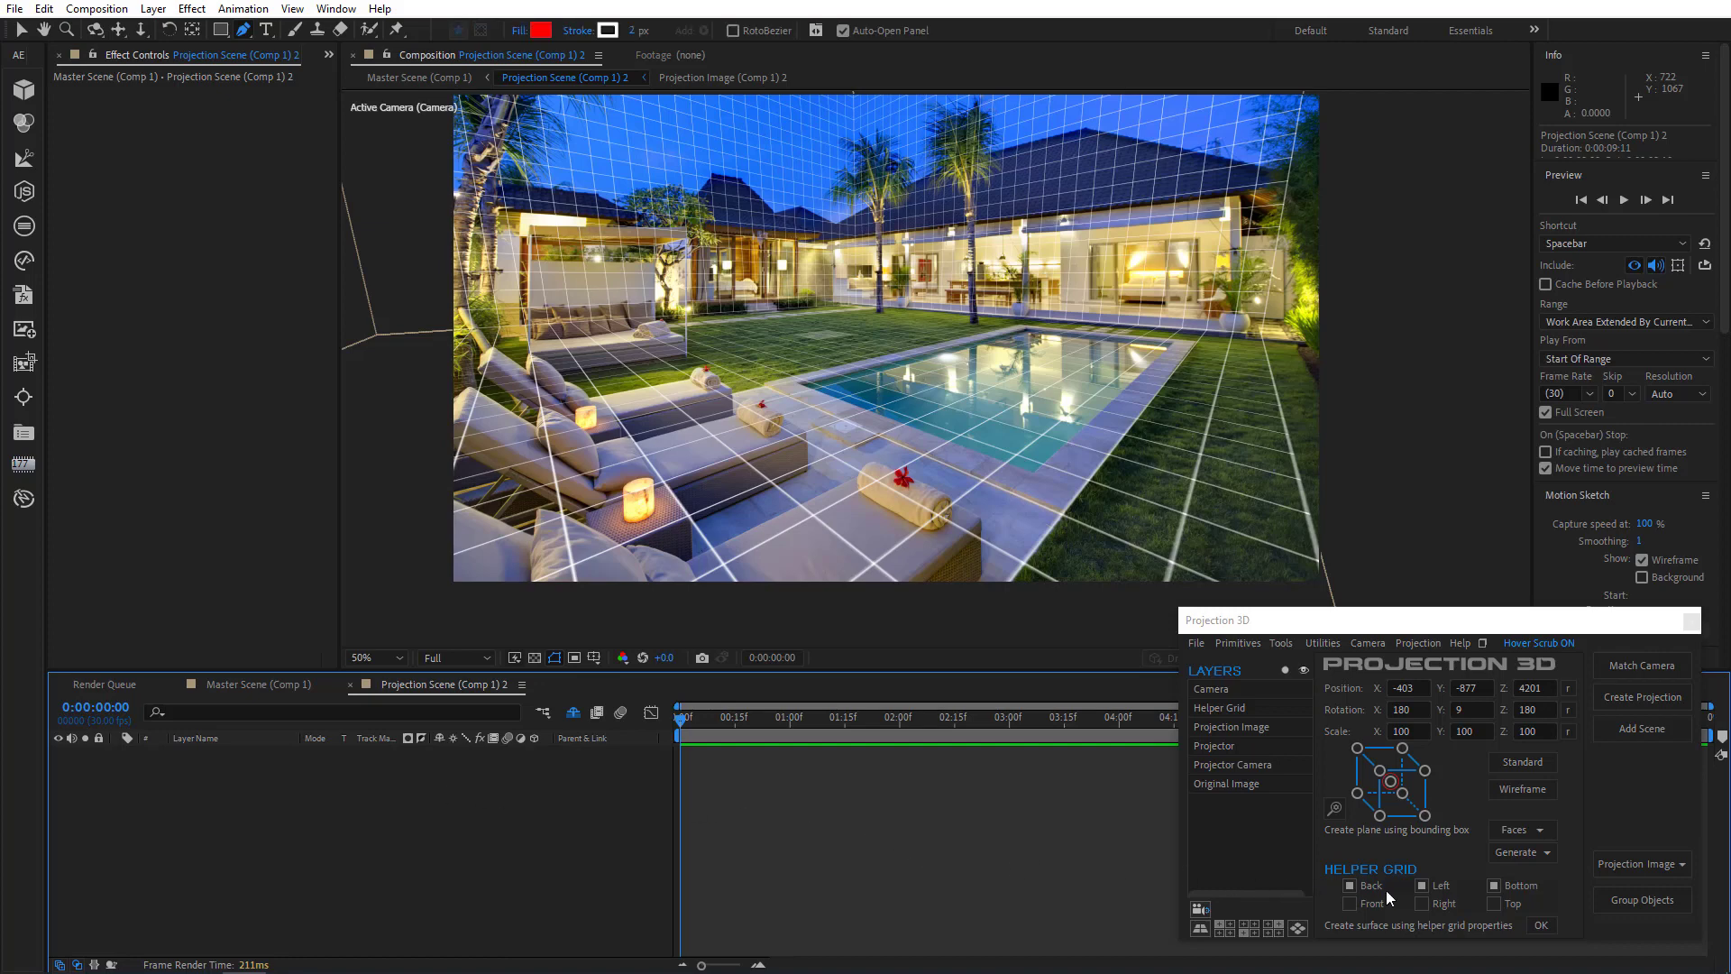
{"action": "left_click", "coordinate": [1422, 885]}
{"action": "left_click", "coordinate": [1350, 885]}
{"action": "left_click", "coordinate": [1541, 926]}
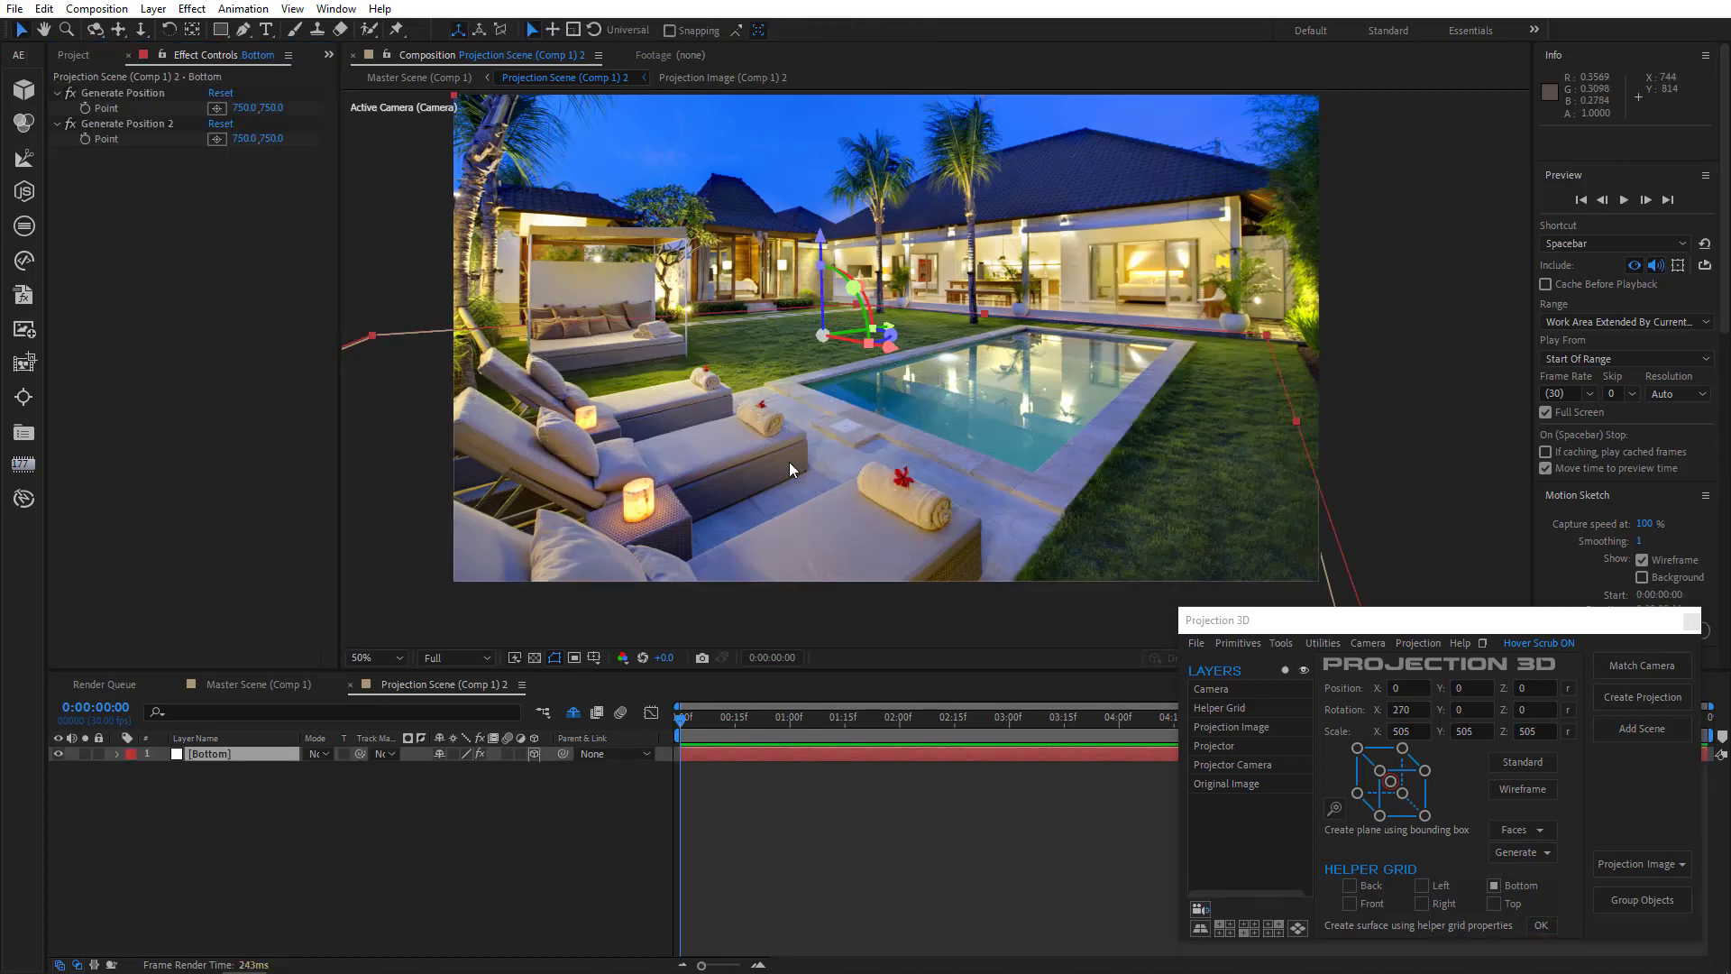
- Pick a generate position on the pool deck and add a cube primitive there
{"action": "left_click", "coordinate": [216, 112]}
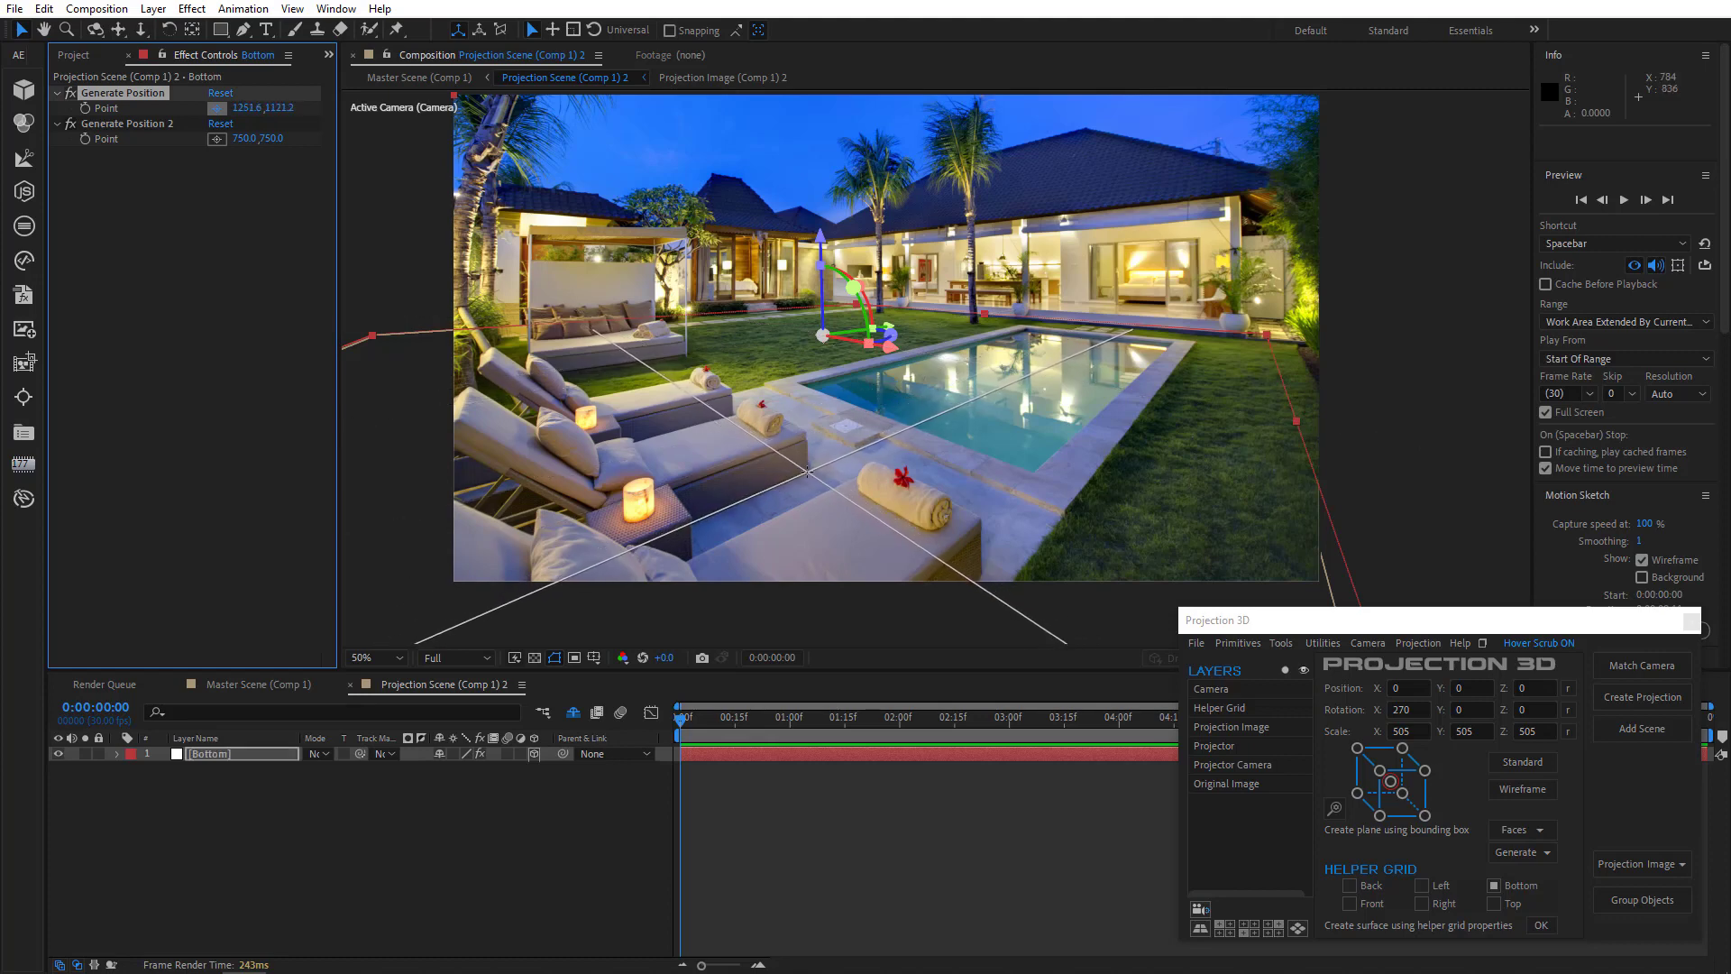
{"action": "left_click", "coordinate": [807, 472]}
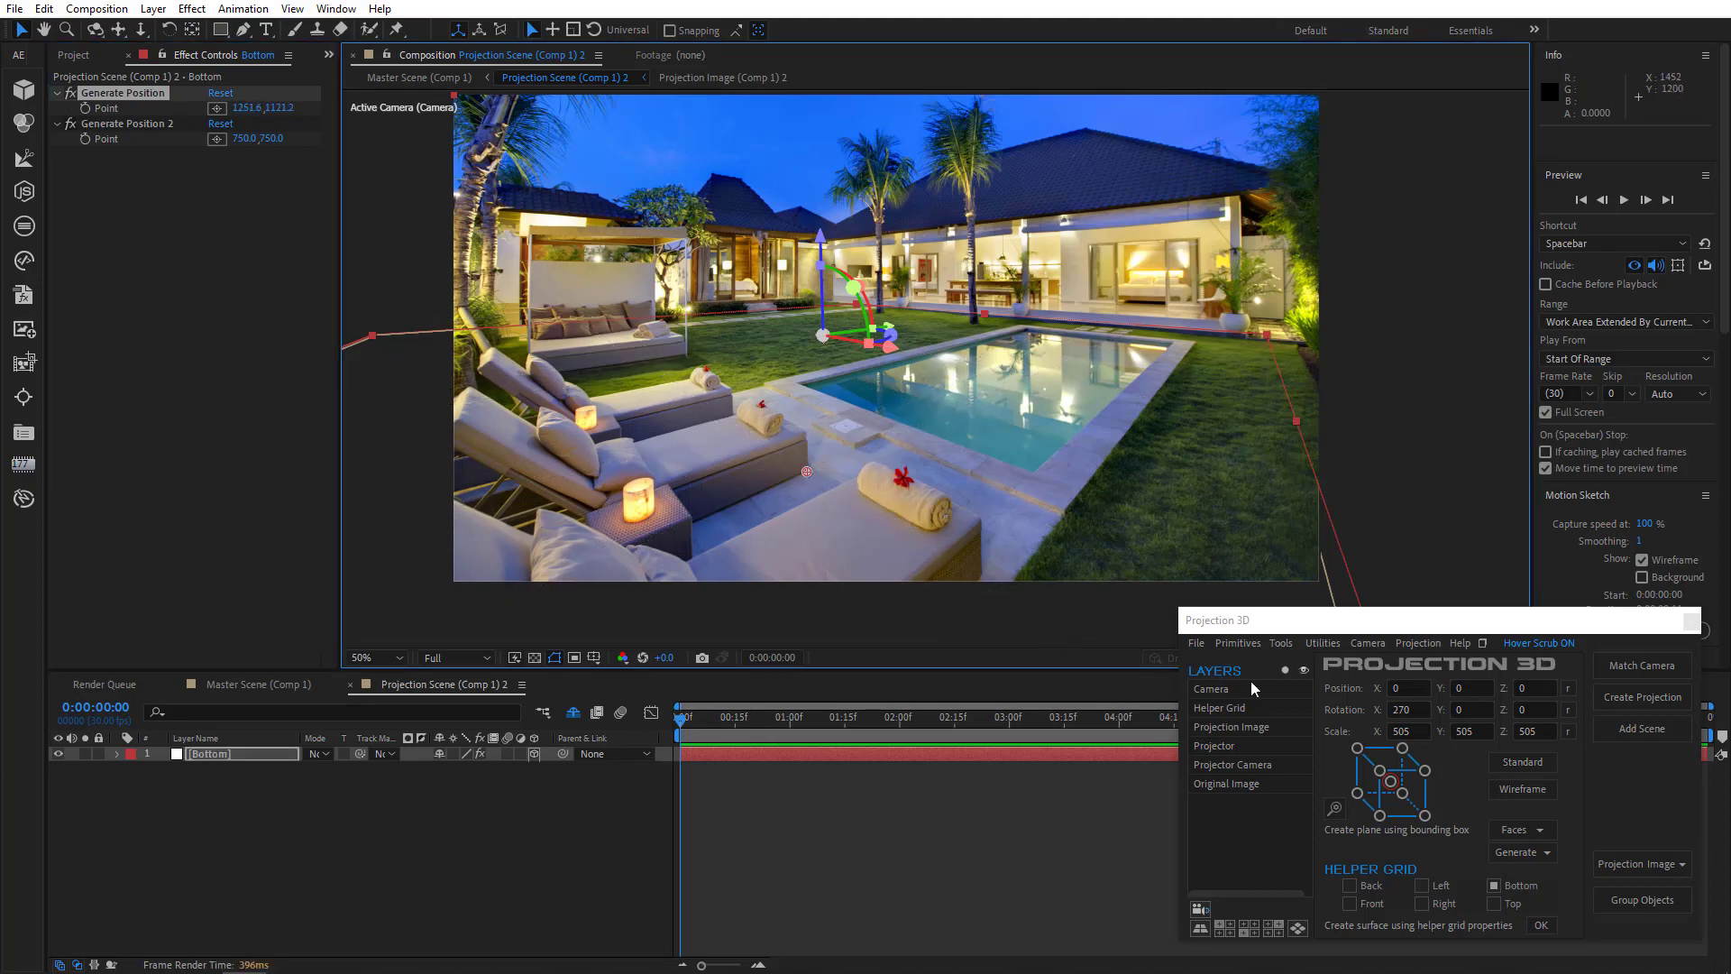
{"action": "left_click", "coordinate": [1237, 642]}
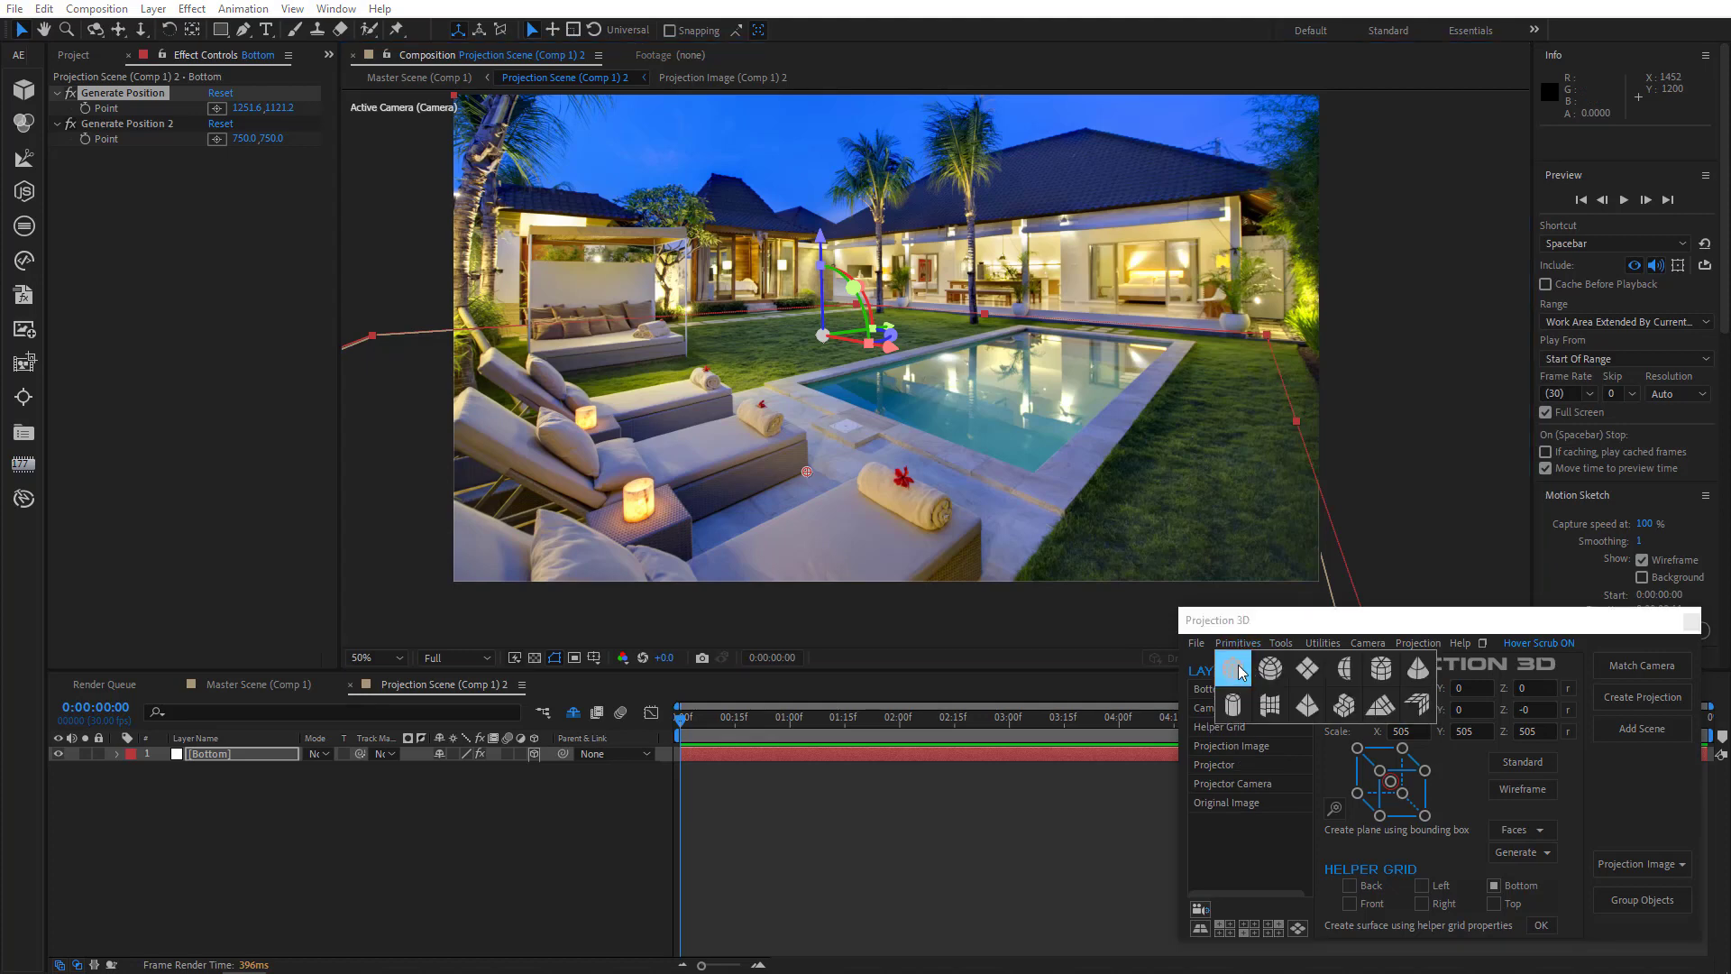
{"action": "left_click", "coordinate": [1236, 666]}
- Set the cube's anchor point to the bottom of its front edge in the Anchor Point Editor
{"action": "left_click", "coordinate": [1334, 810]}
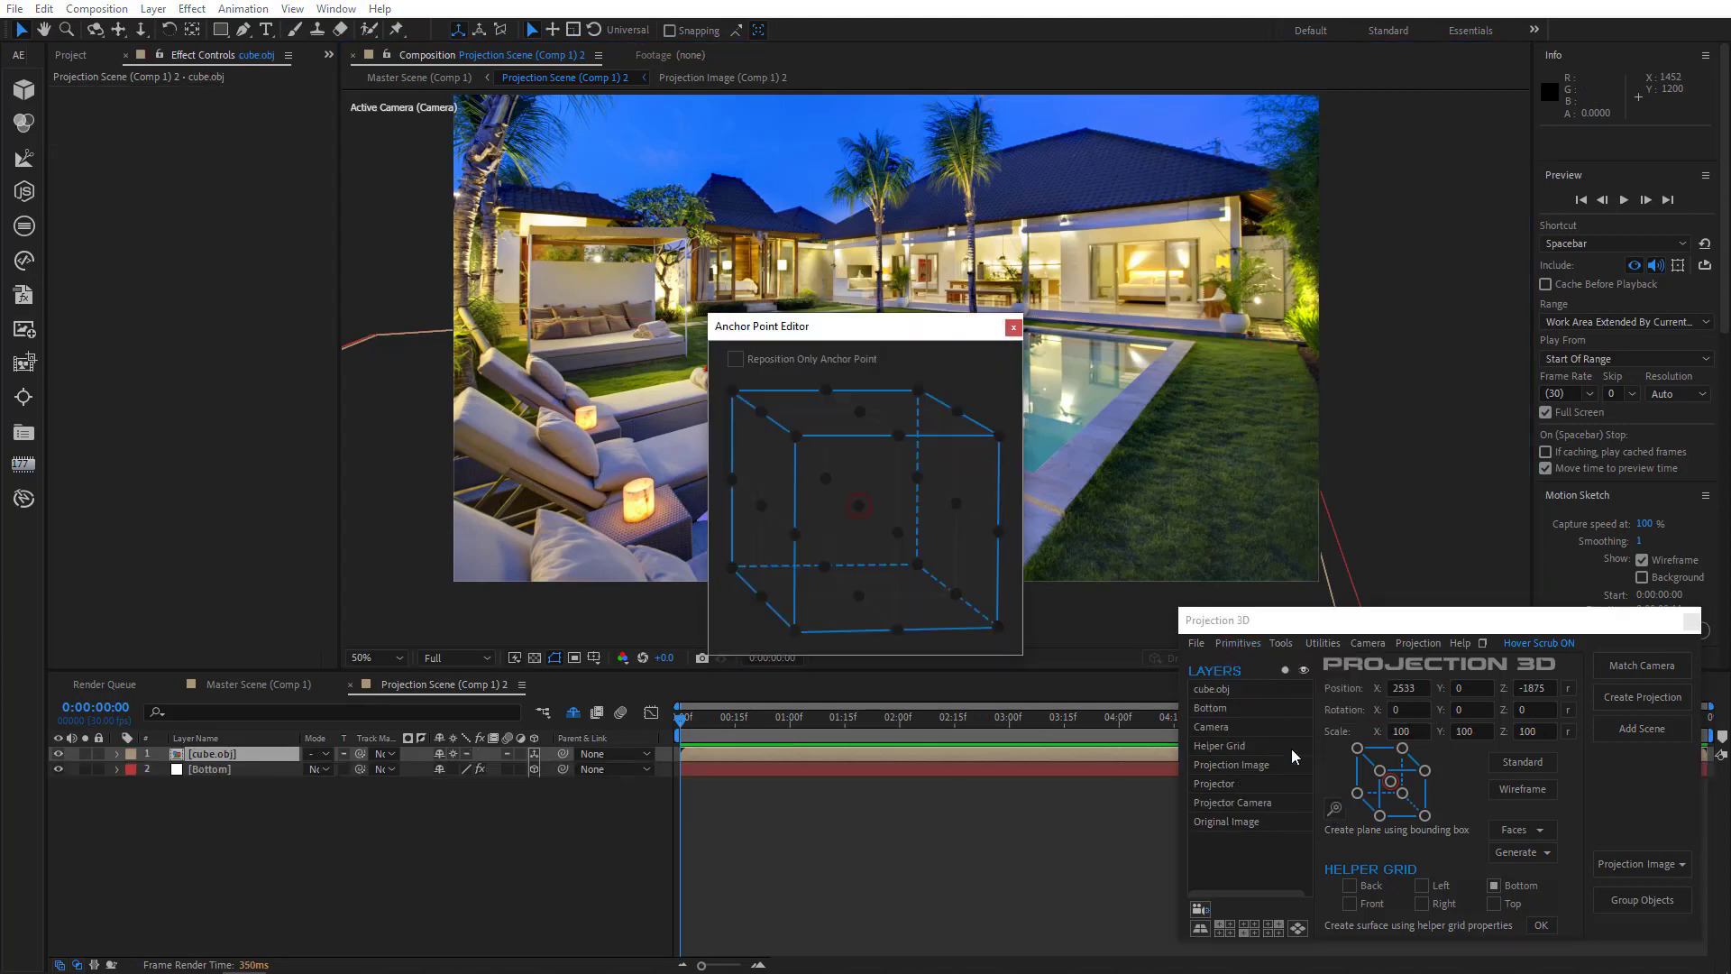
{"action": "left_click_drag", "start_coordinate": [909, 329], "coordinate": [1414, 263]}
{"action": "left_click", "coordinate": [1340, 292]}
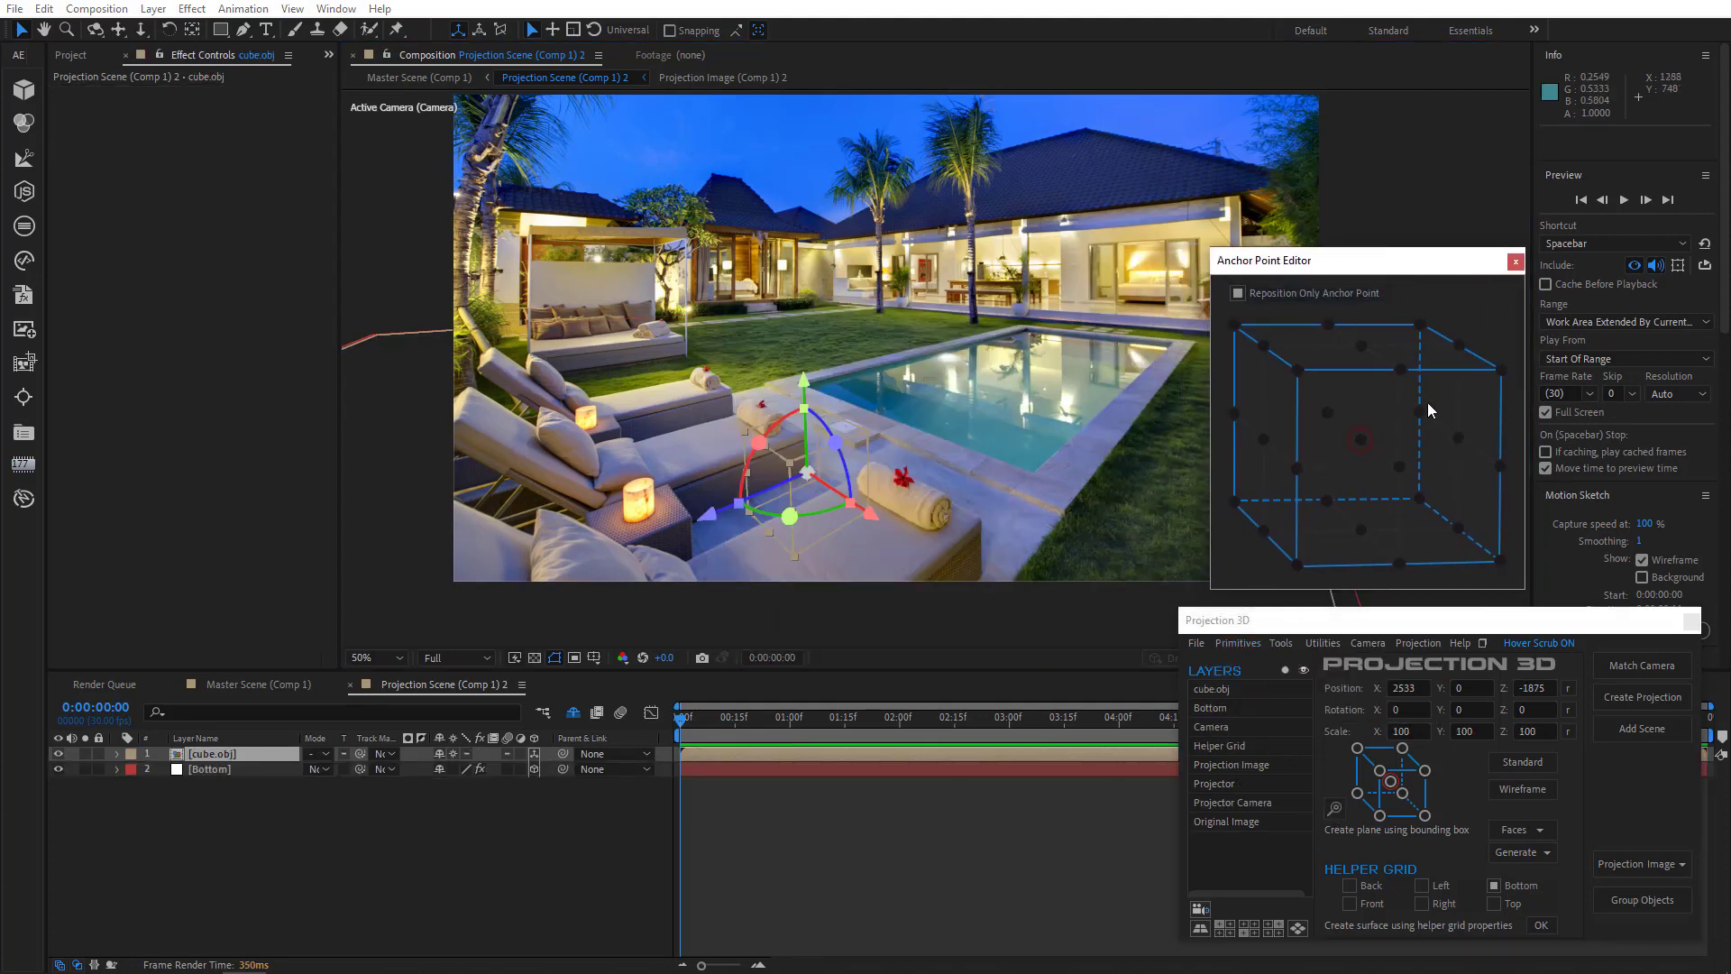
{"action": "left_click", "coordinate": [1502, 561]}
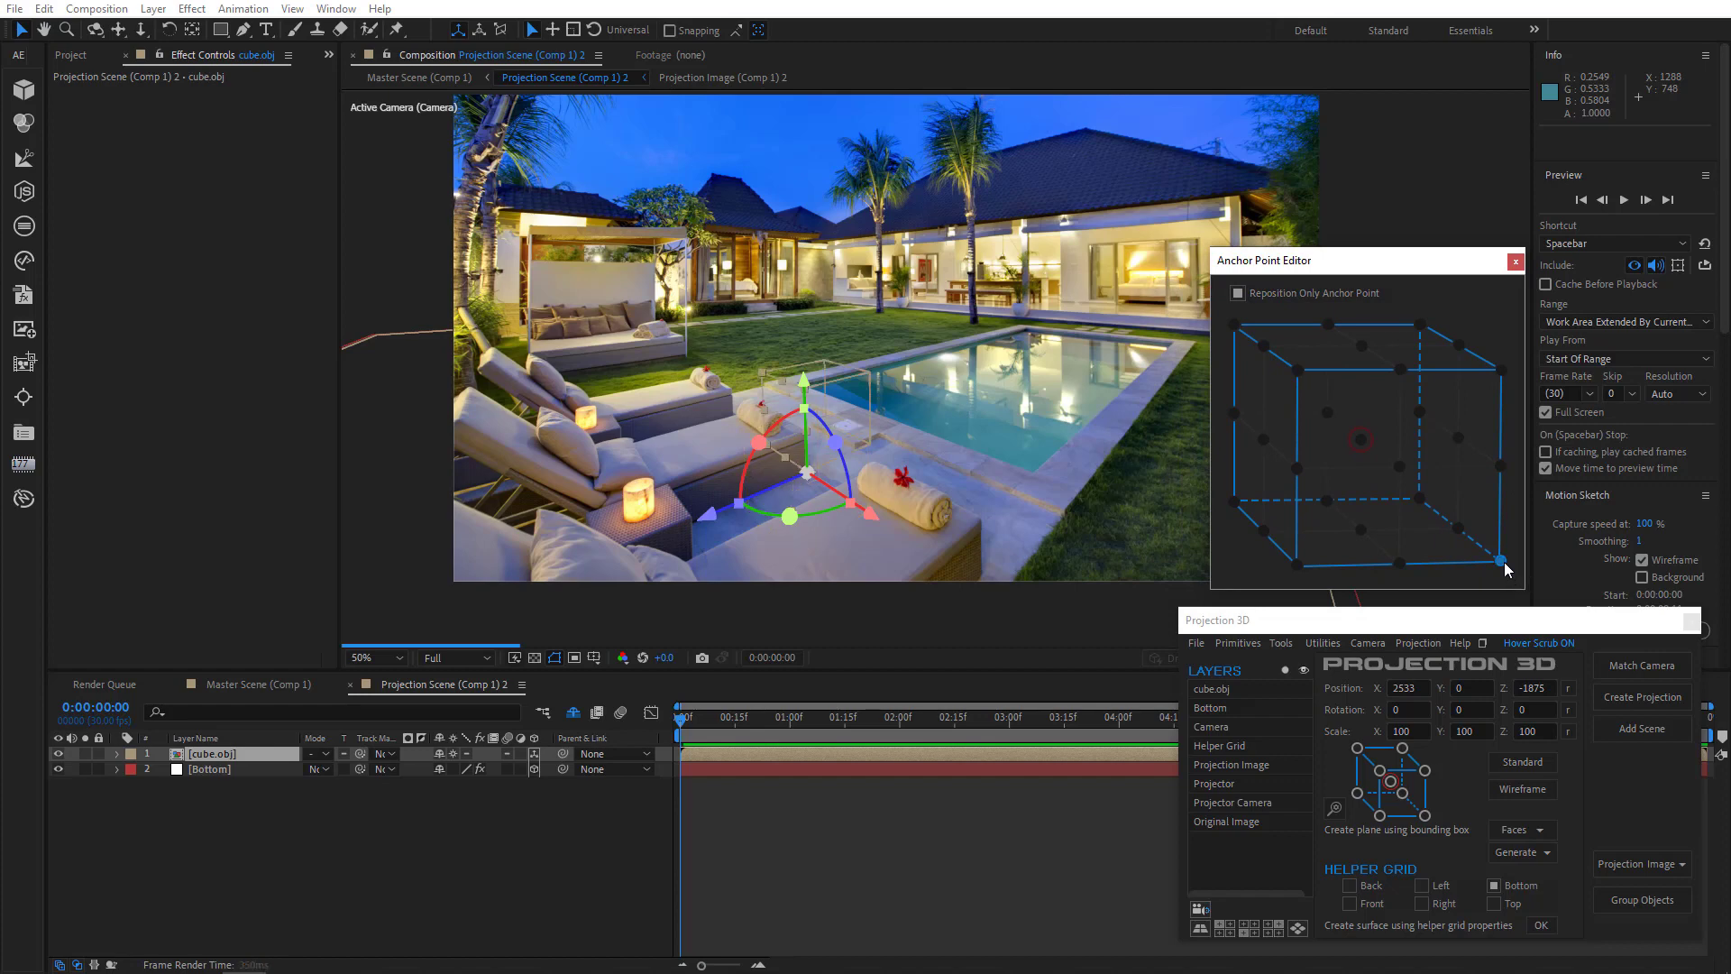
{"action": "left_click", "coordinate": [1421, 500]}
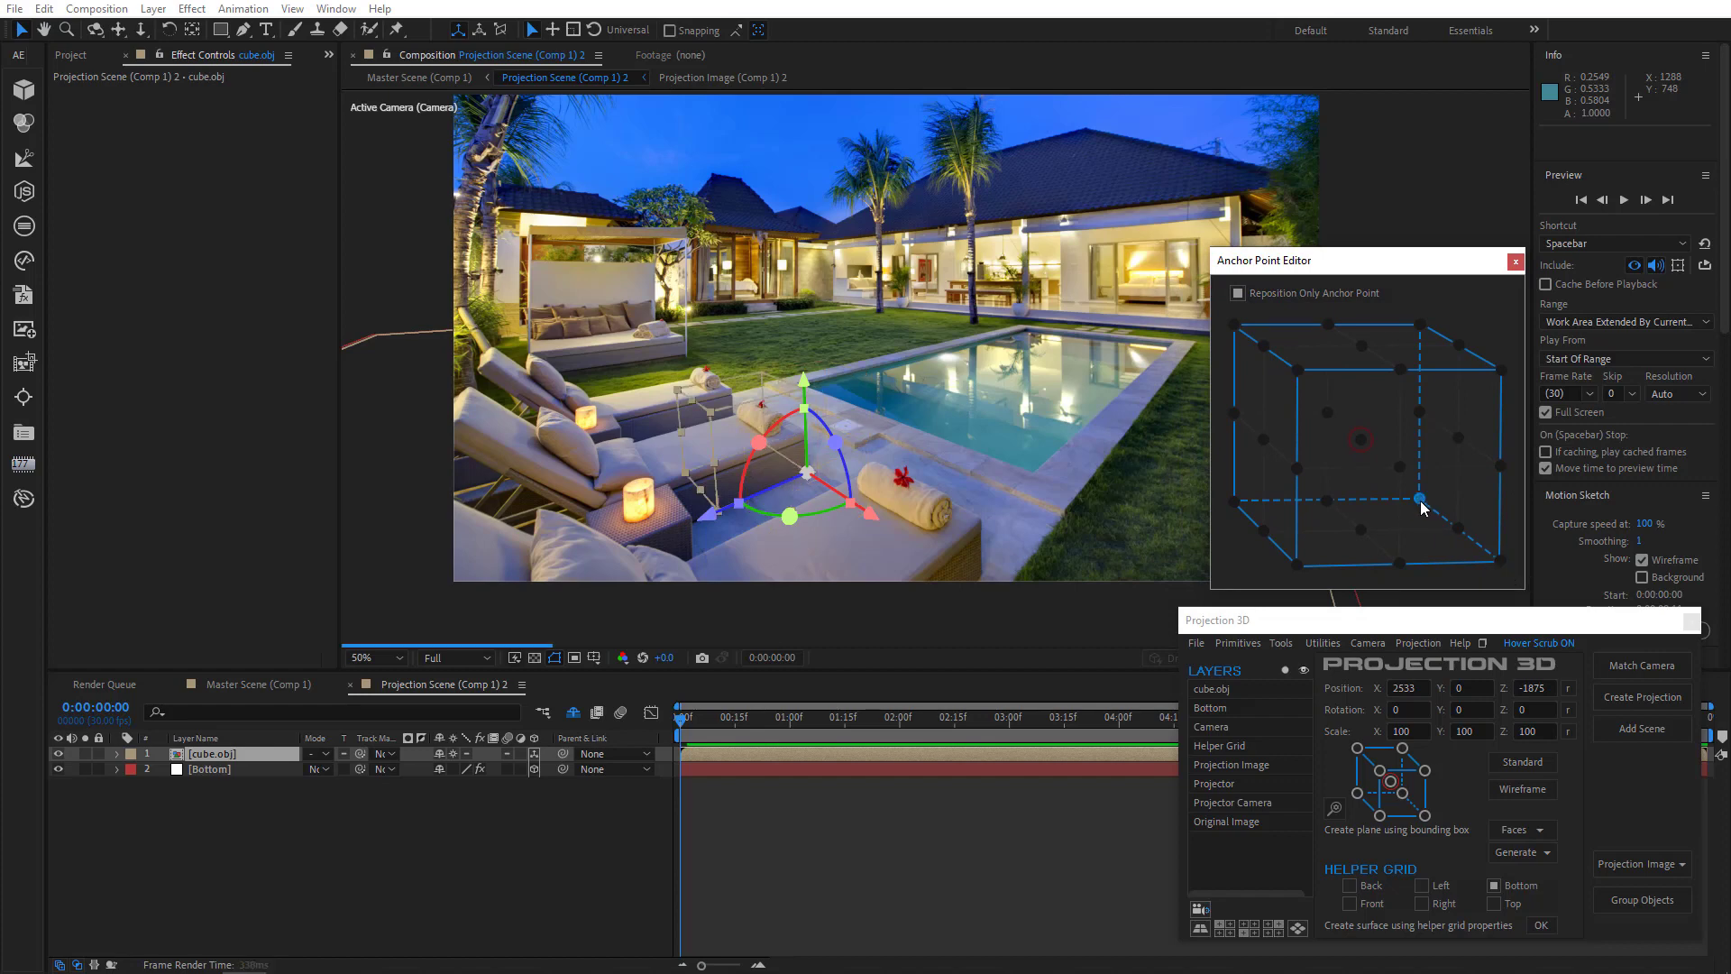
{"action": "left_click", "coordinate": [1514, 262]}
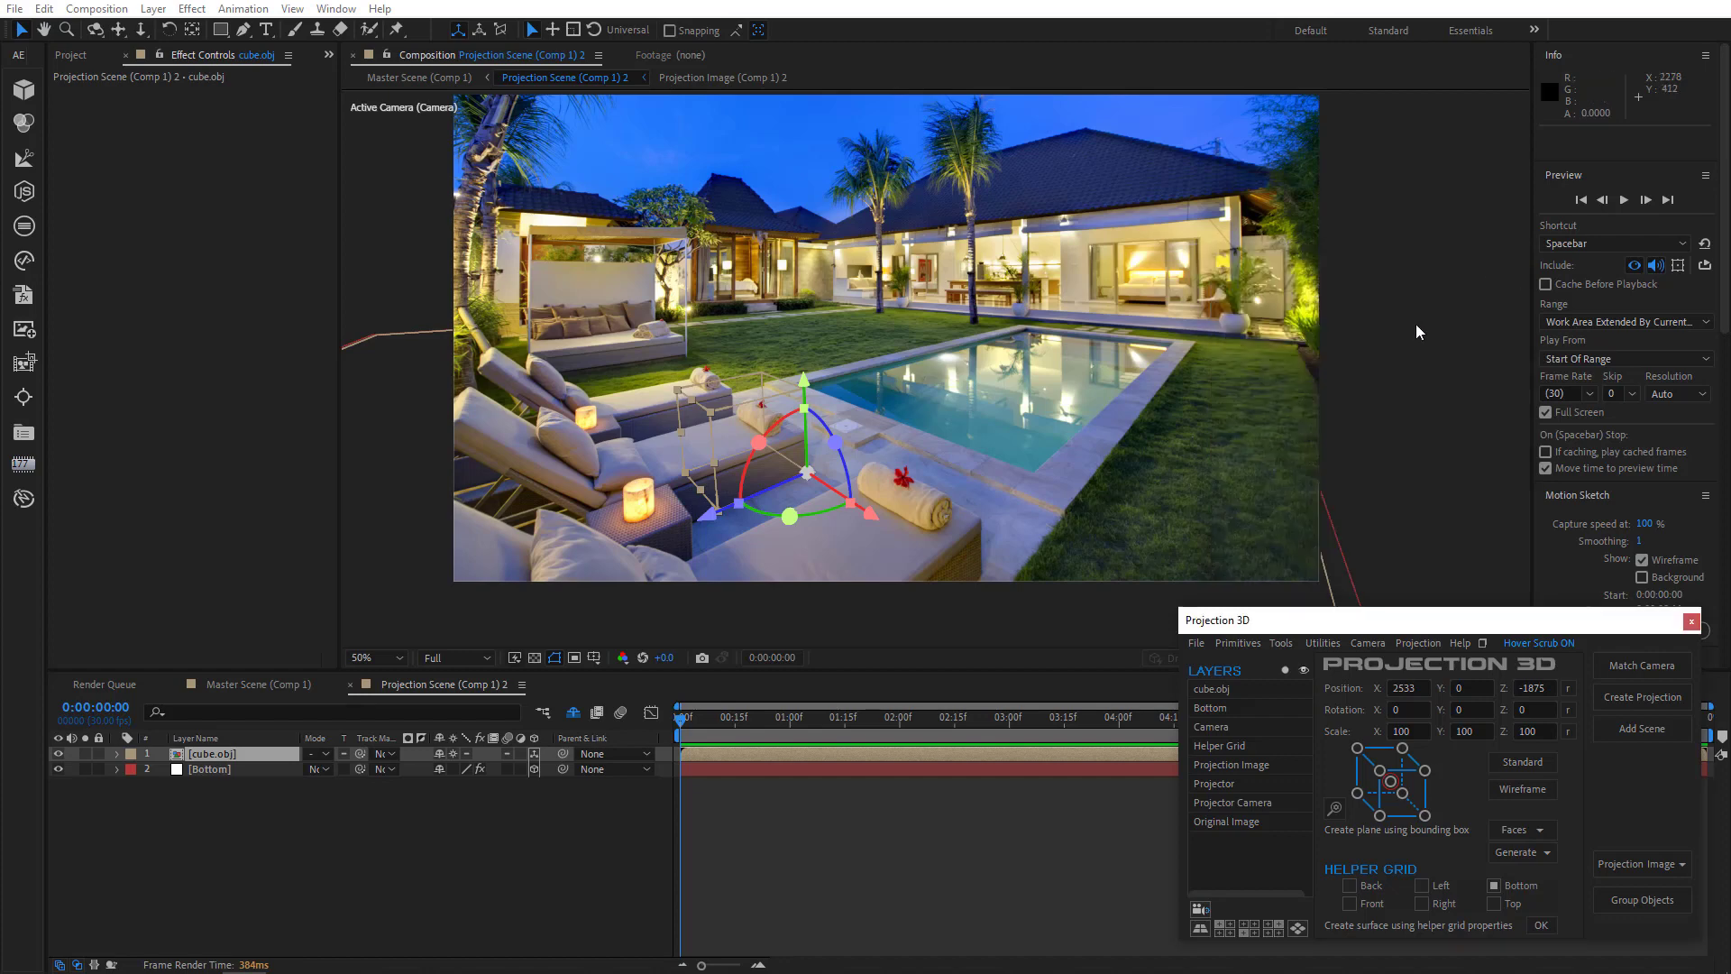
- Unlink the cube's scale and set it to 100, 52, 187%
{"action": "left_click", "coordinate": [226, 754]}
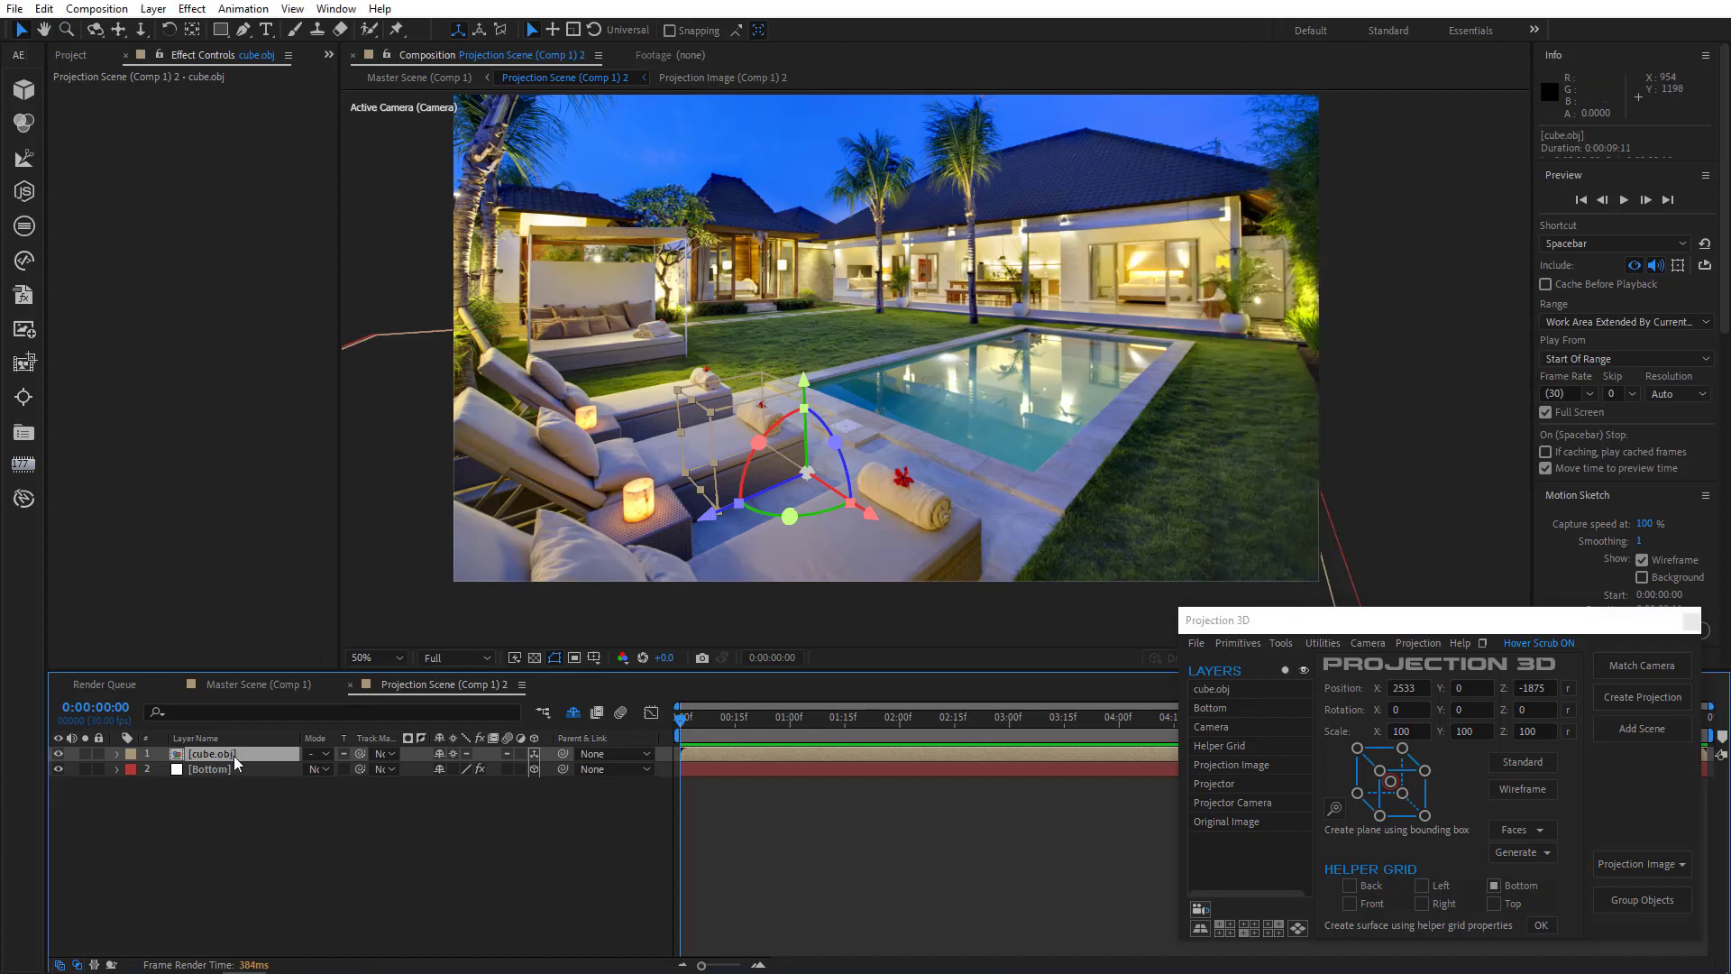
{"action": "key", "text": "s"}
{"action": "left_click", "coordinate": [438, 770]}
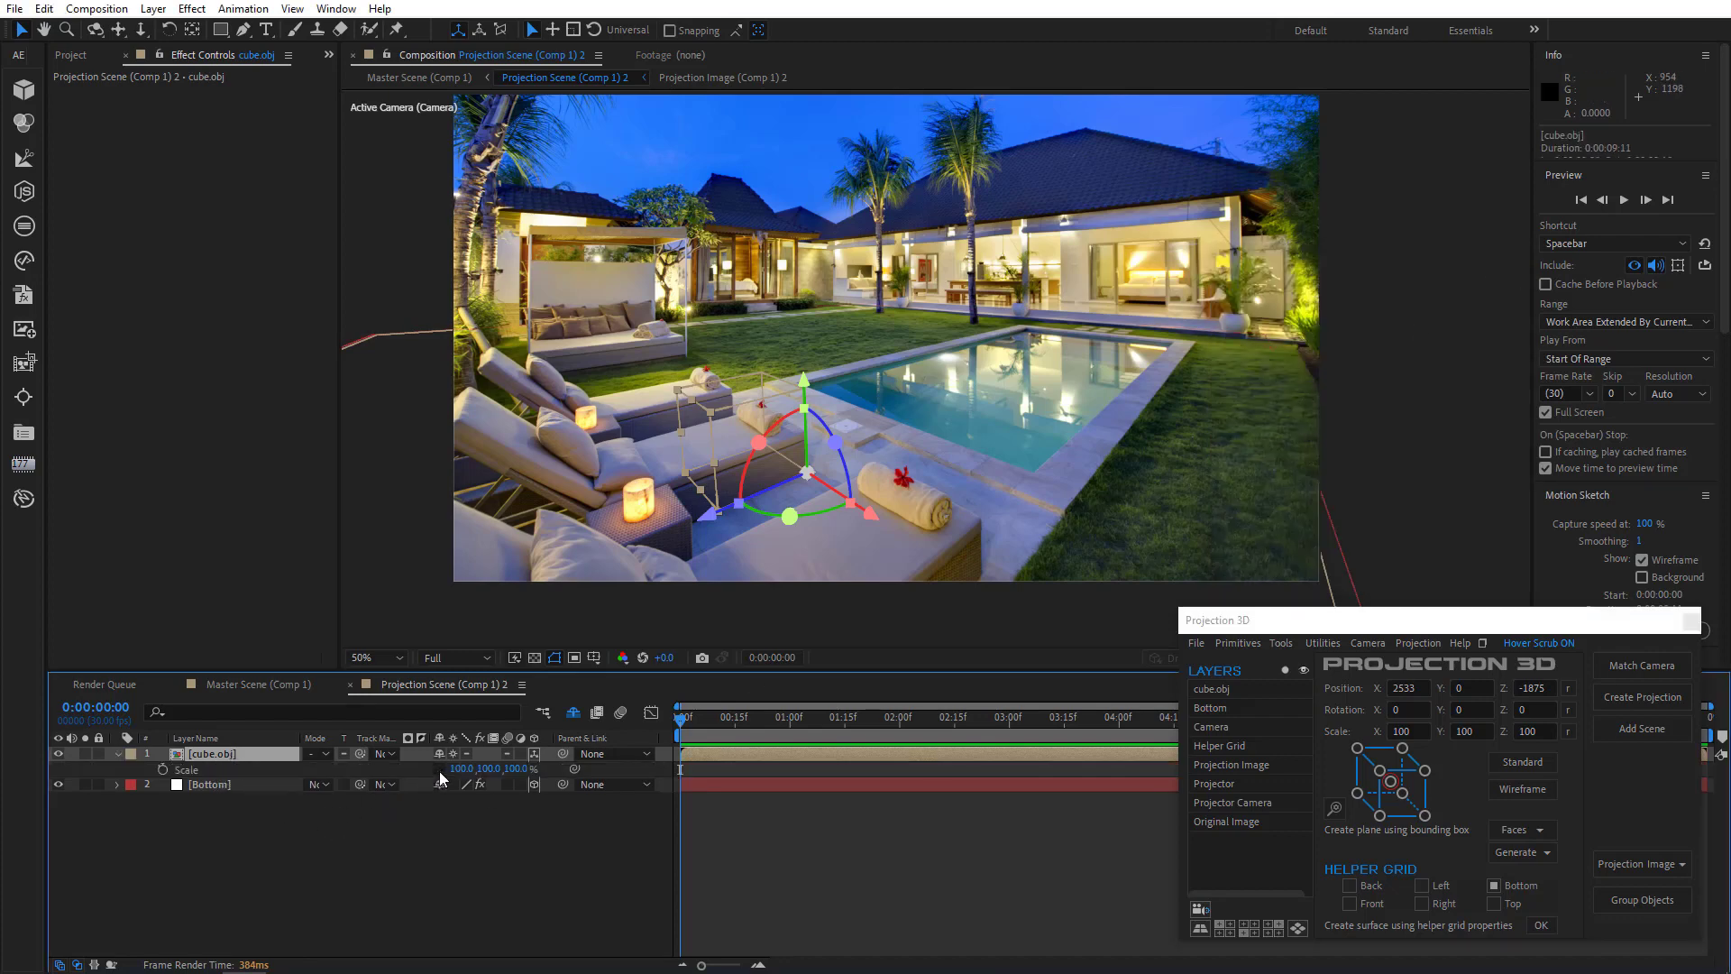
{"action": "scroll", "coordinate": [814, 503], "scroll_direction": "up", "scroll_amount": 1}
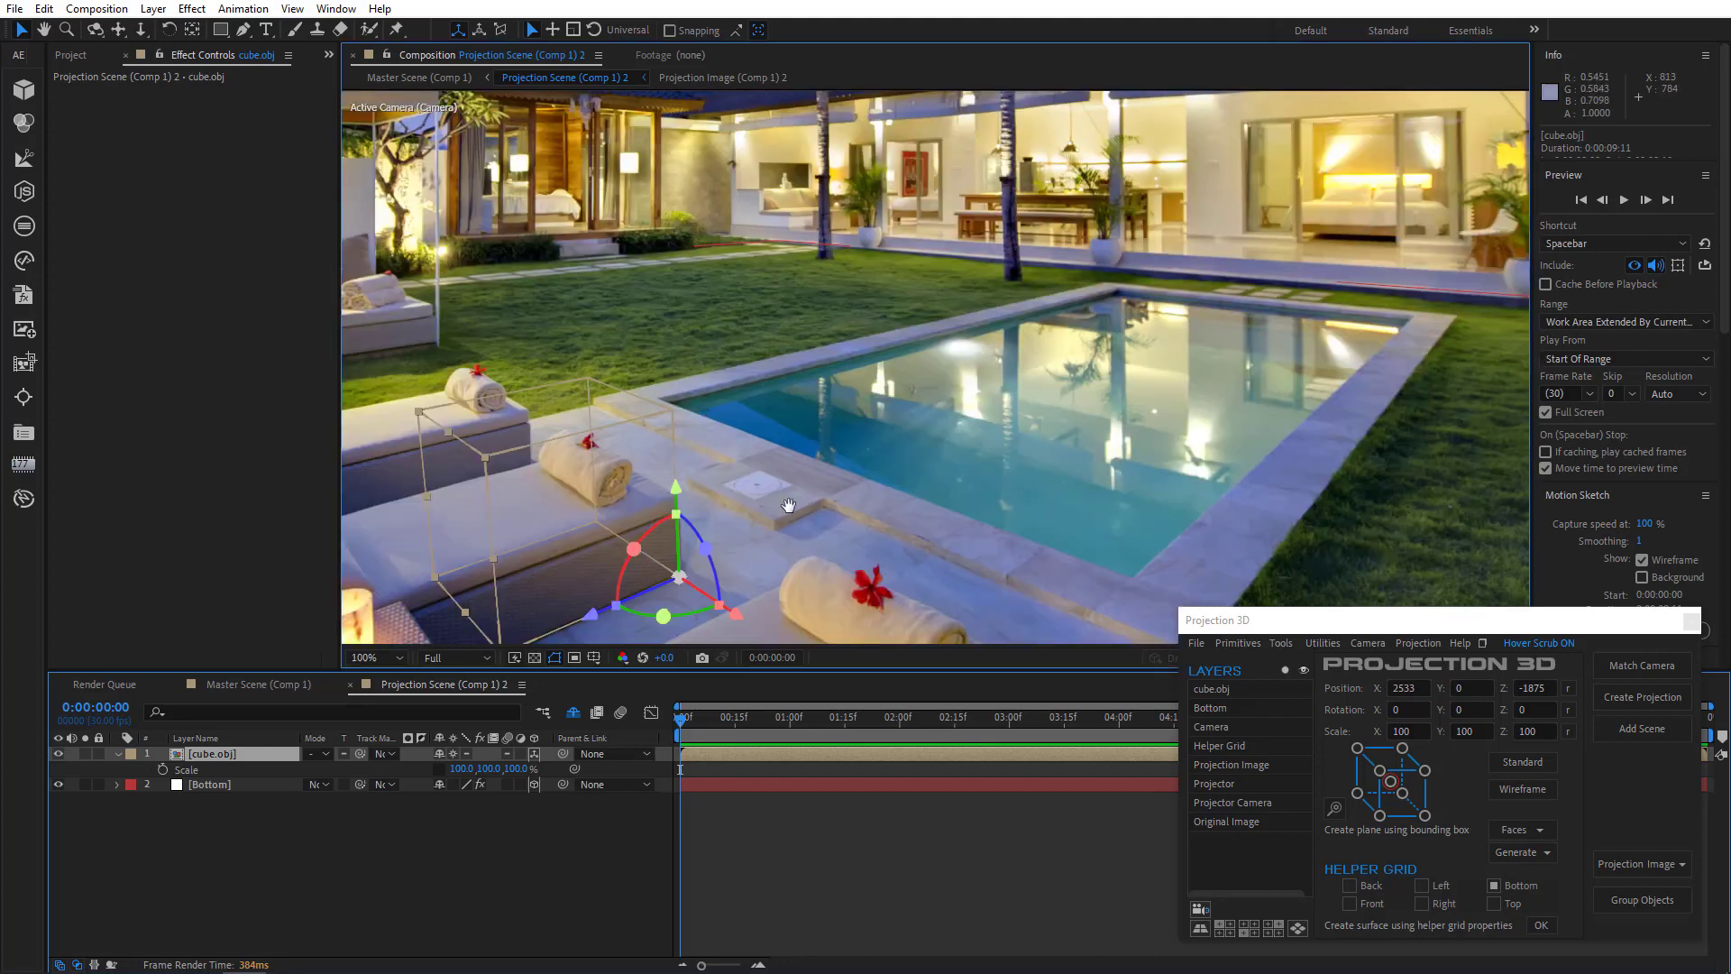
{"action": "left_click_drag", "start_coordinate": [697, 532], "coordinate": [999, 430]}
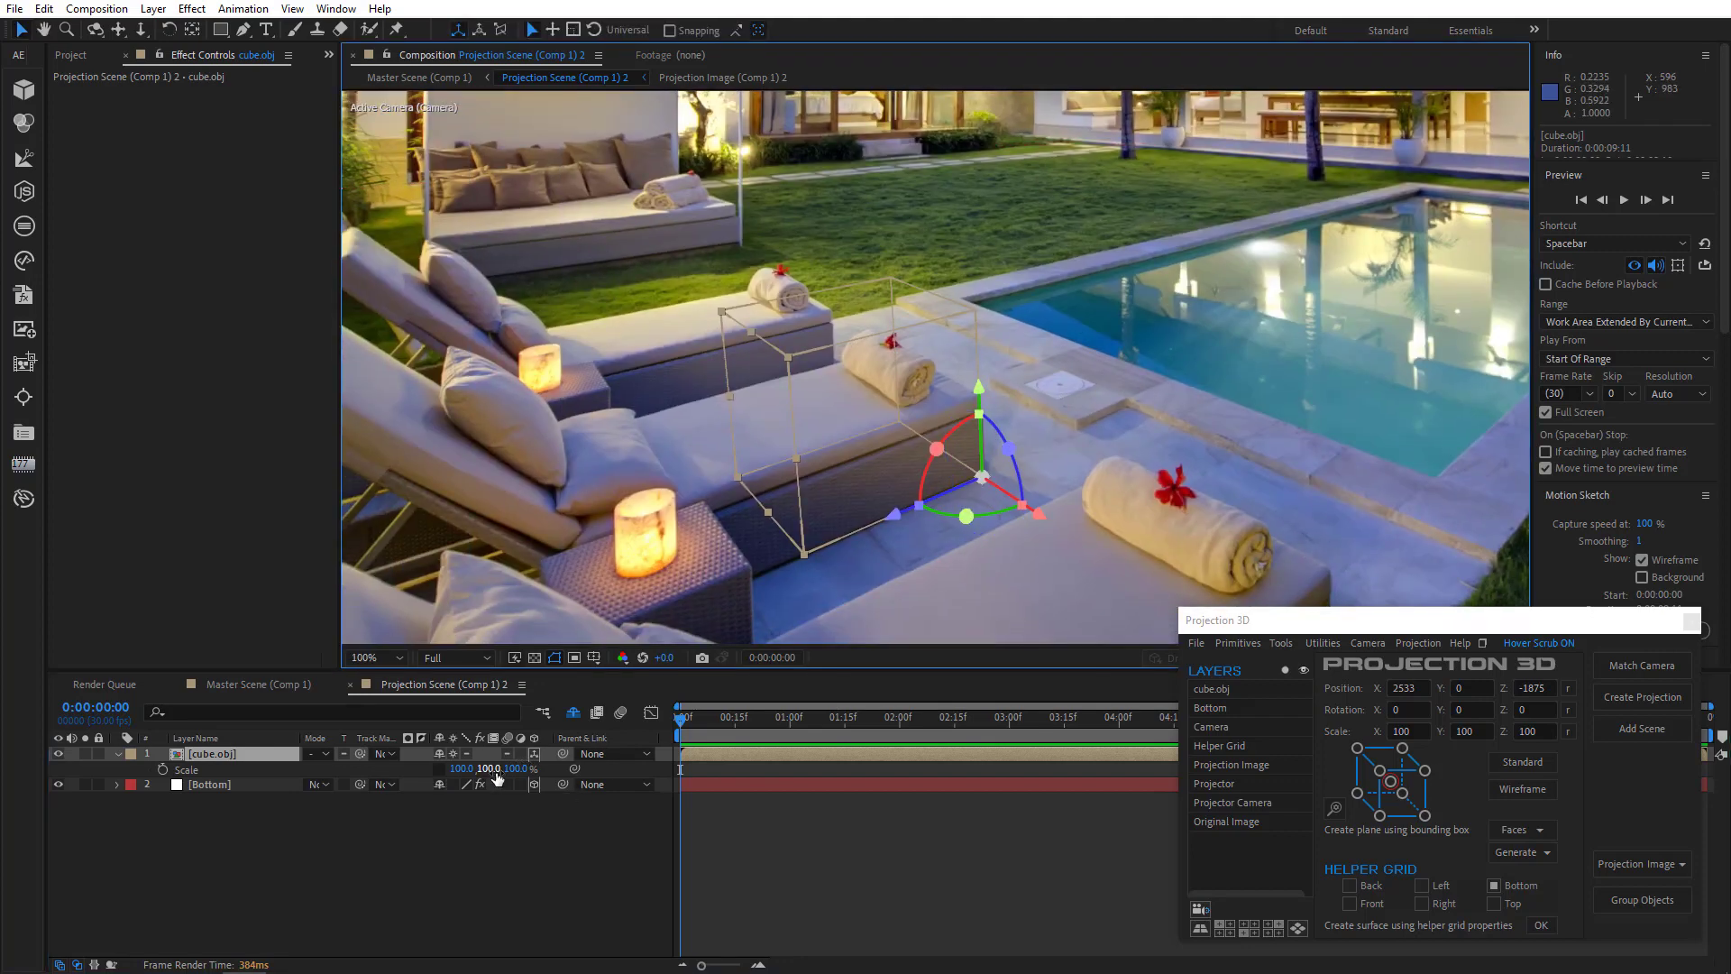
{"action": "left_click_drag", "start_coordinate": [488, 773], "coordinate": [561, 774]}
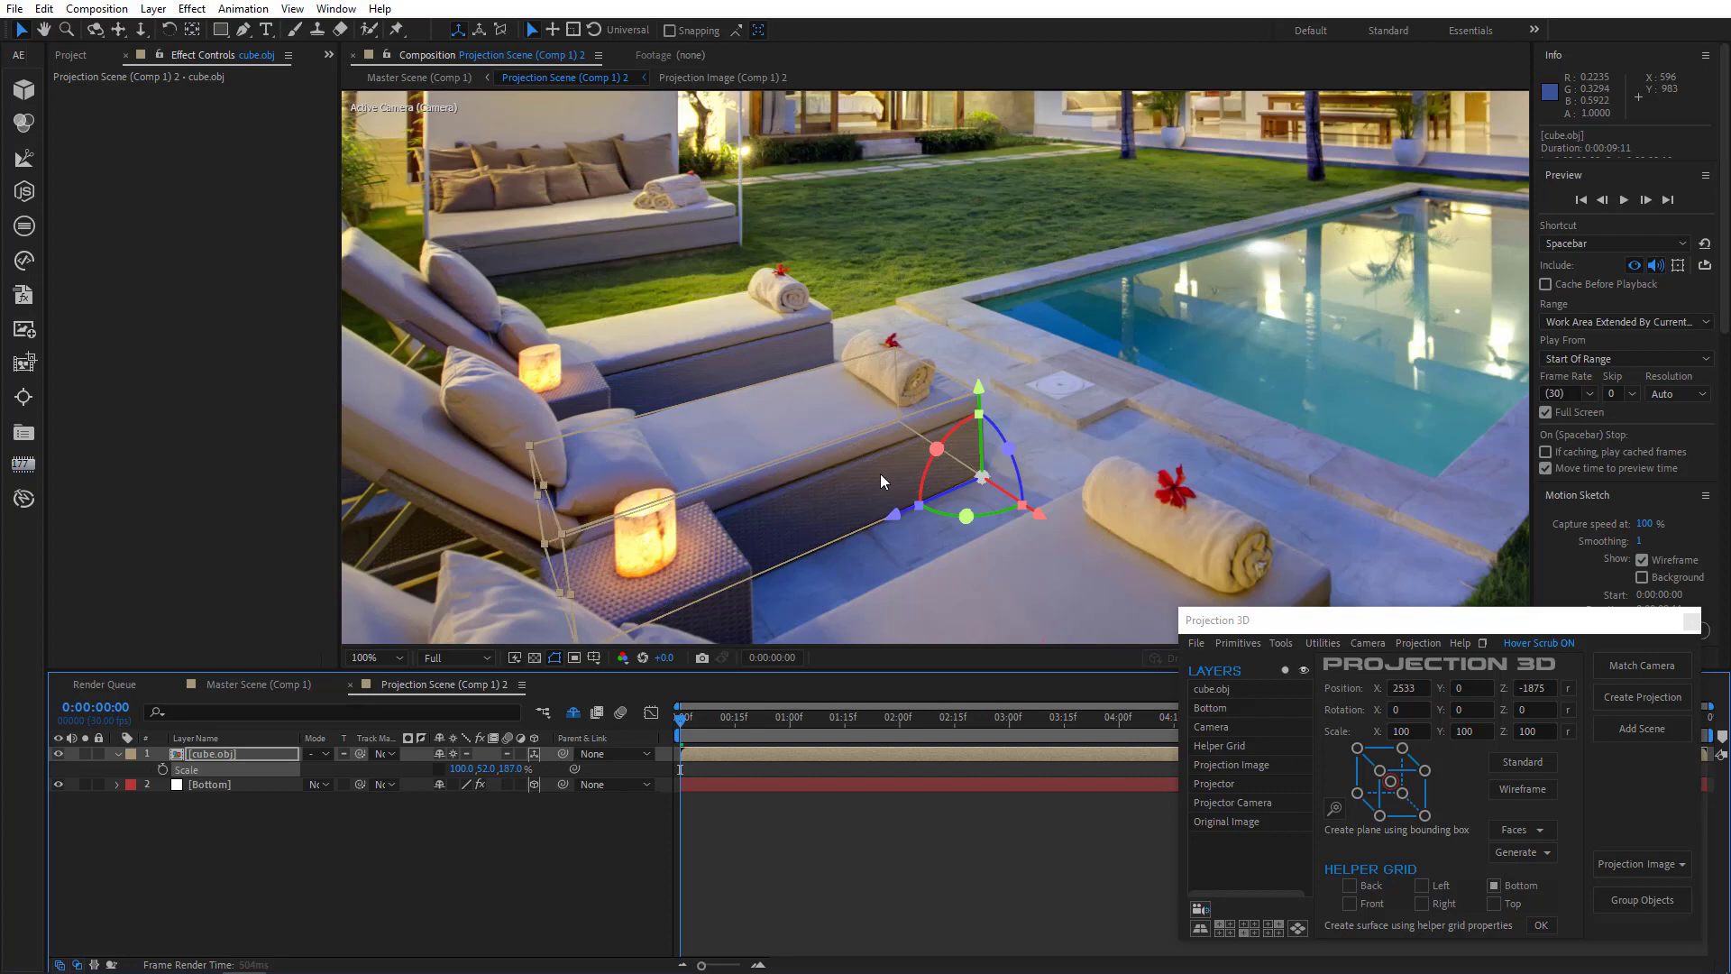
{"action": "key", "text": "comma"}
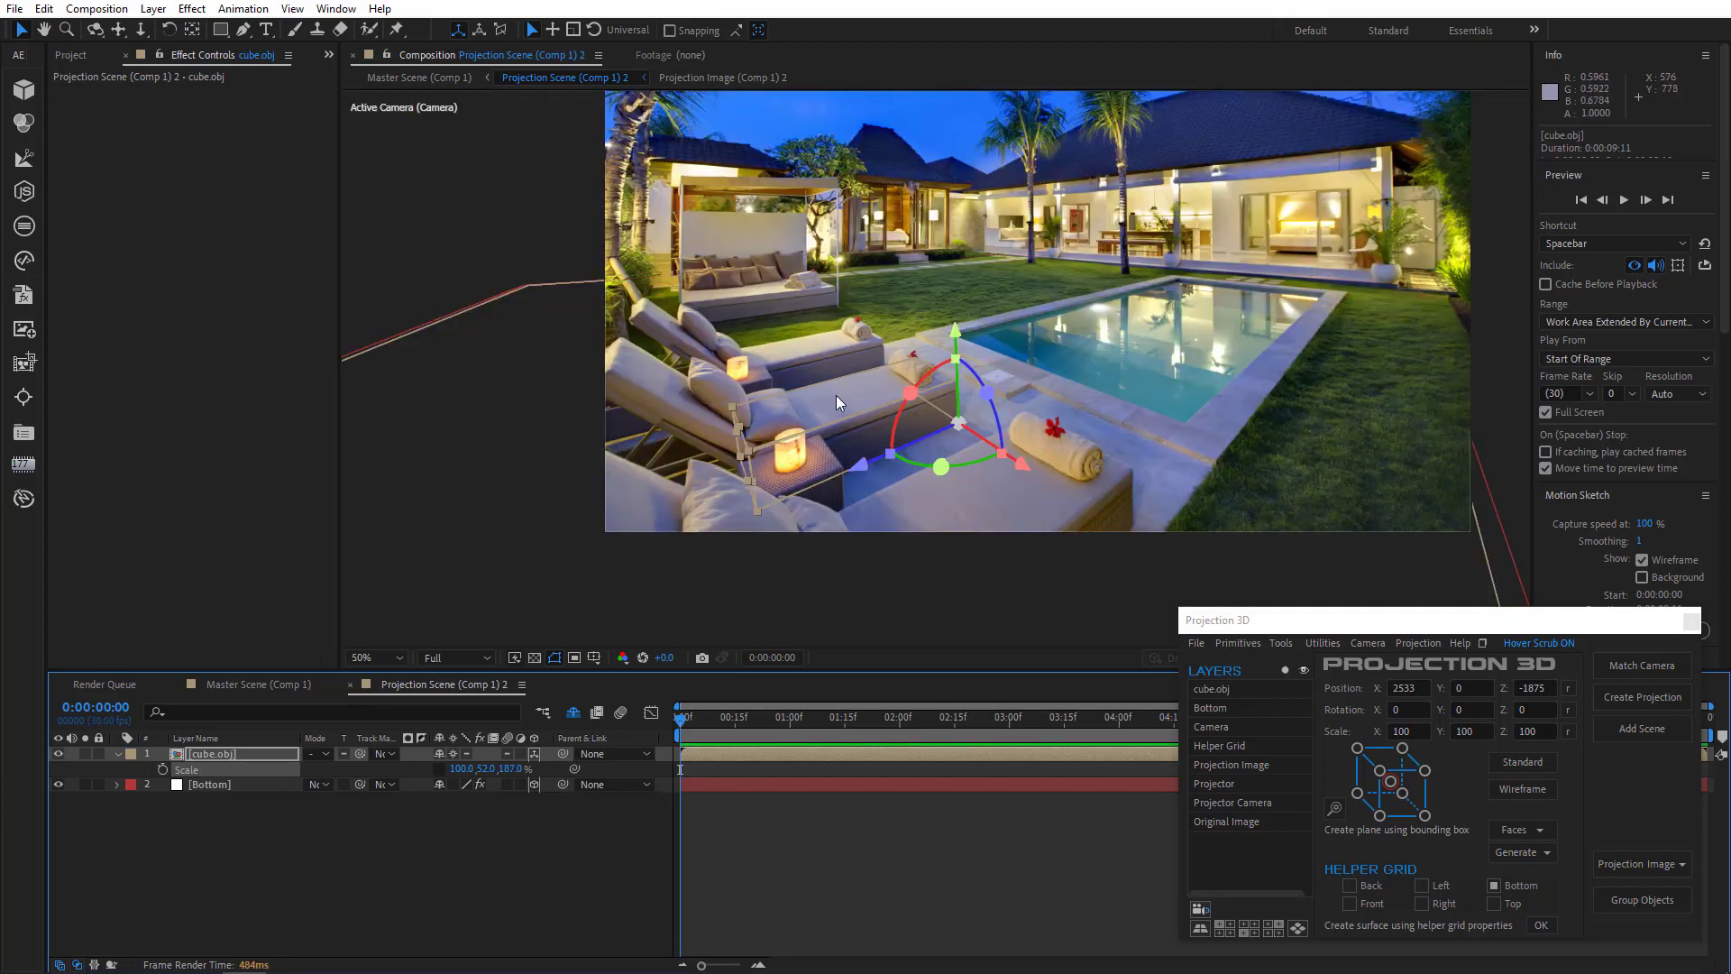
{"action": "left_click_drag", "start_coordinate": [1024, 475], "coordinate": [941, 432]}
{"action": "left_click_drag", "start_coordinate": [933, 420], "coordinate": [1241, 570]}
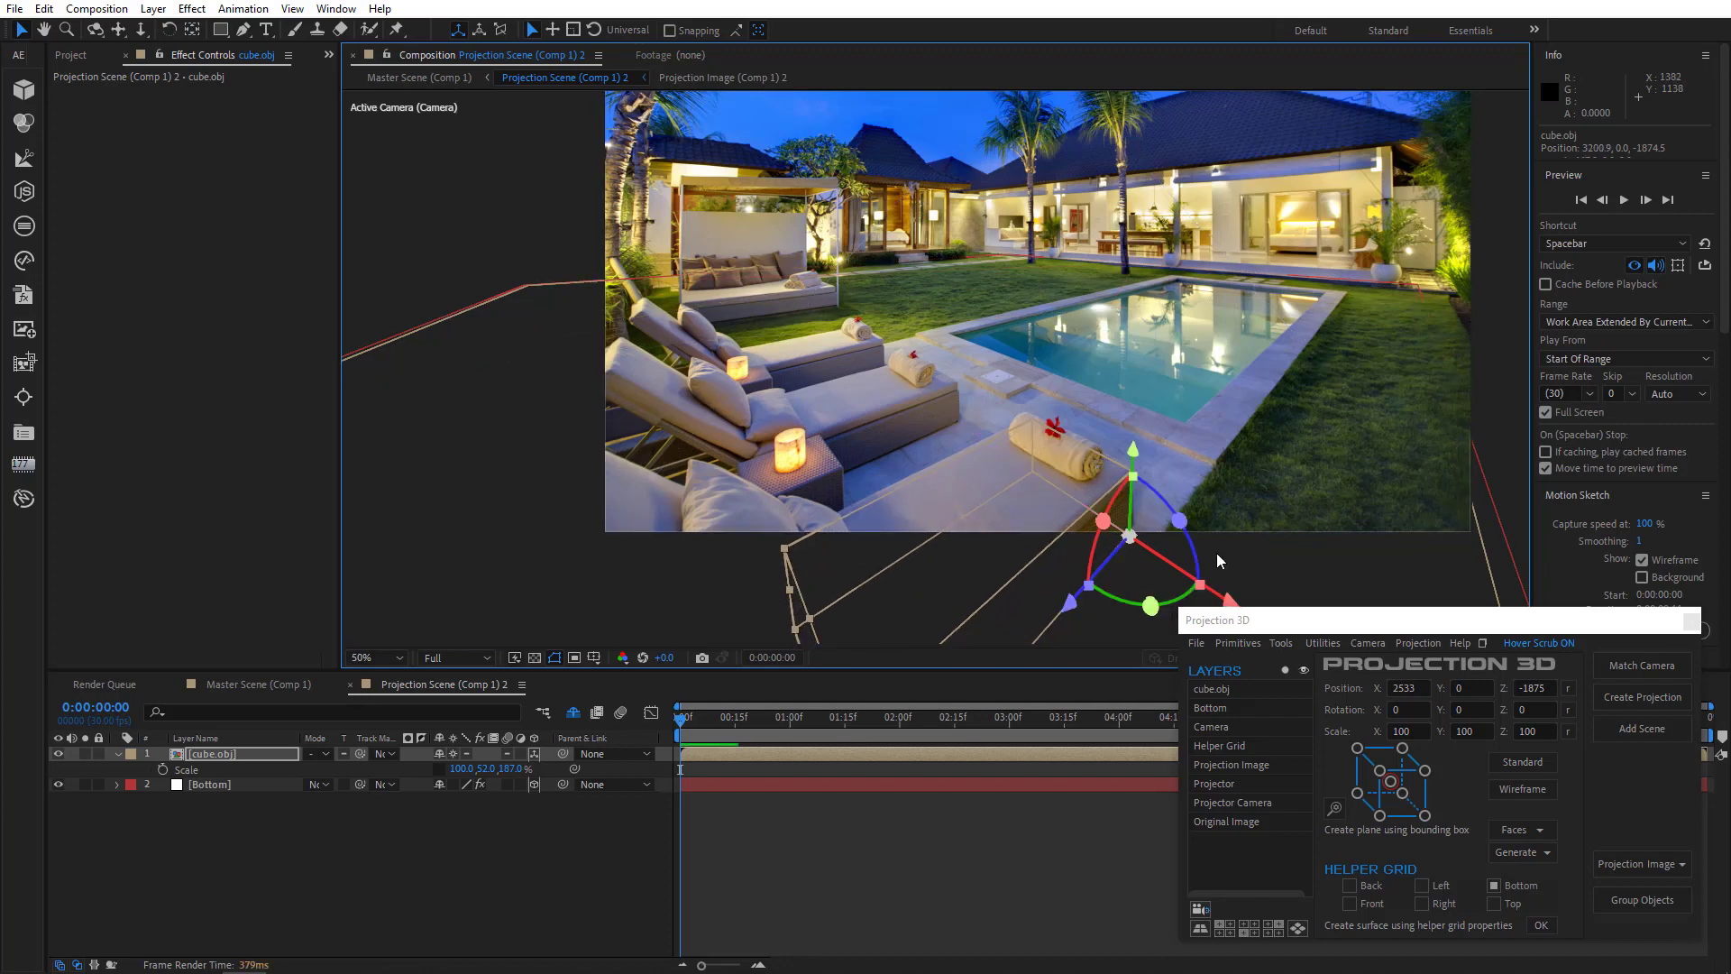
{"action": "key", "text": "ctrl+z"}
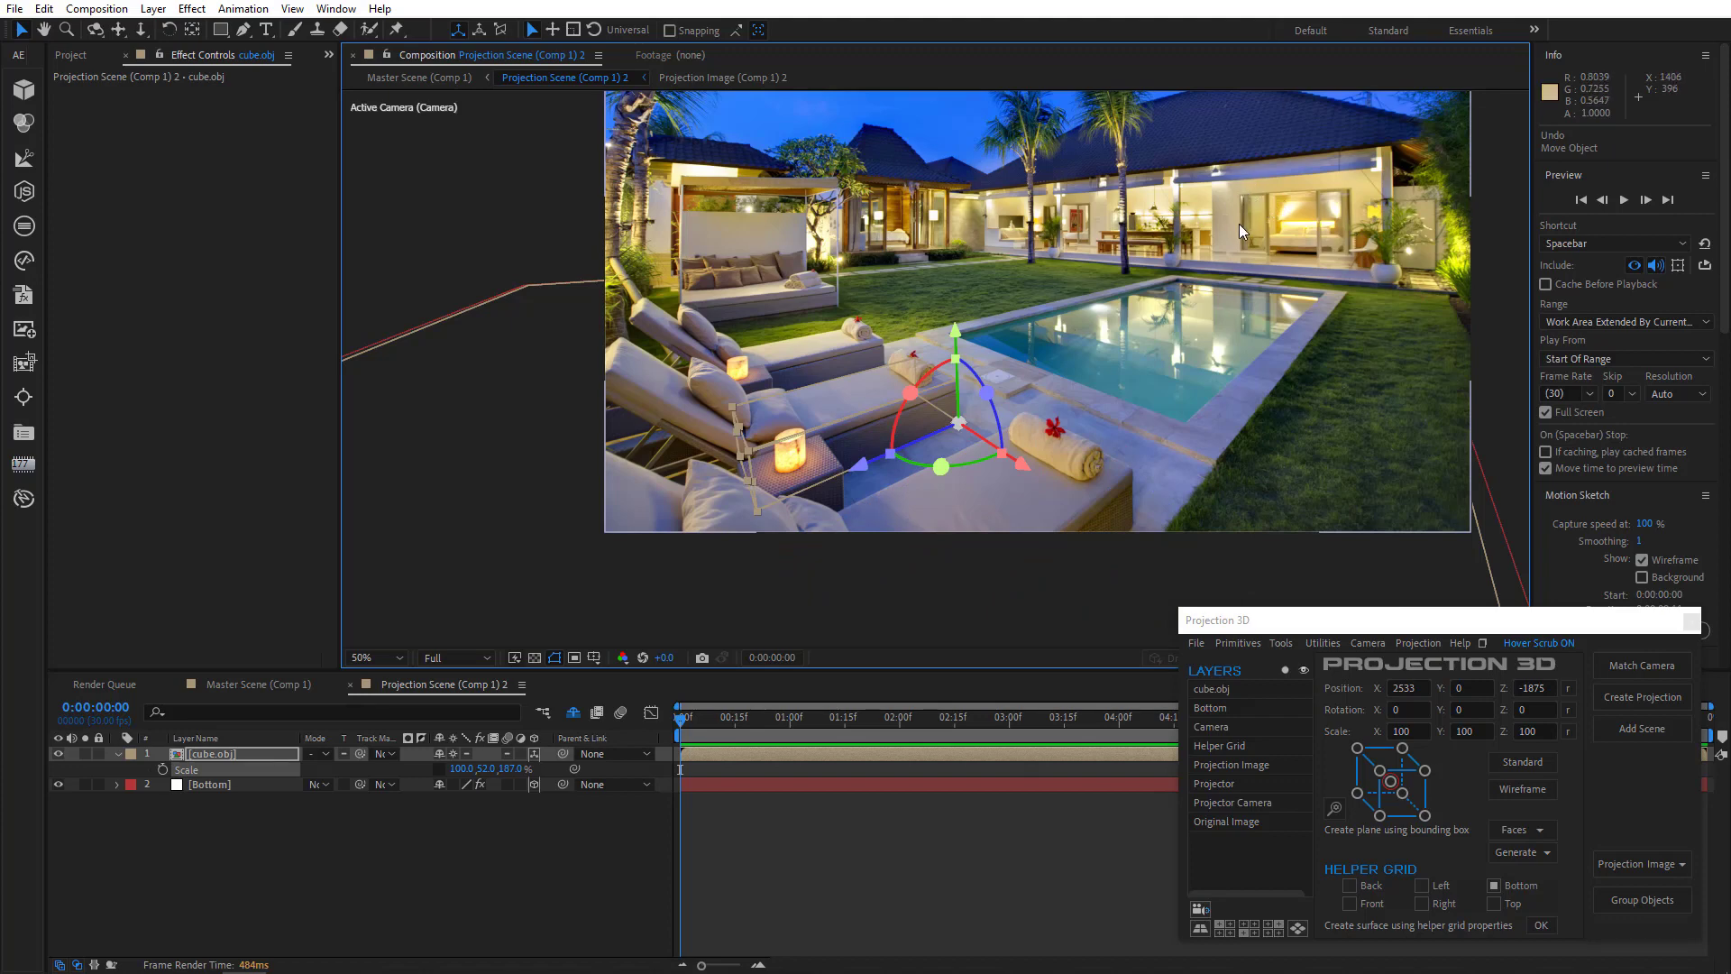
- Set the Bottom layer's first Generate Position at the far right corner of the house wall
{"action": "left_click", "coordinate": [255, 786]}
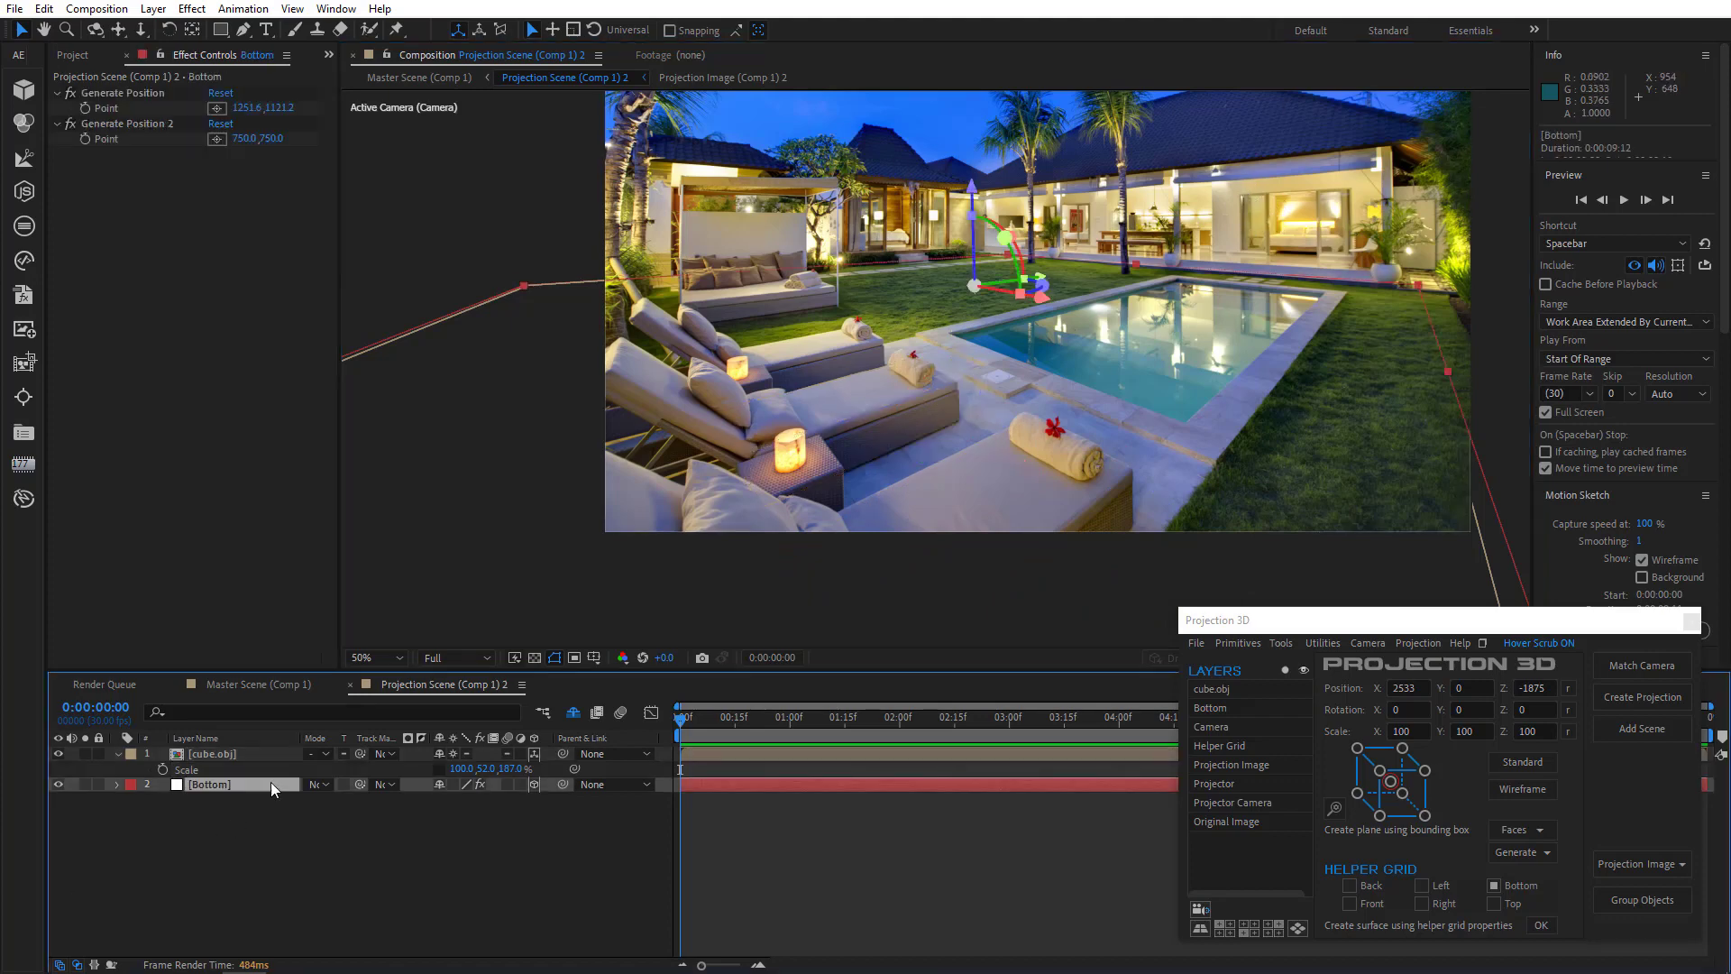
{"action": "left_click", "coordinate": [216, 107]}
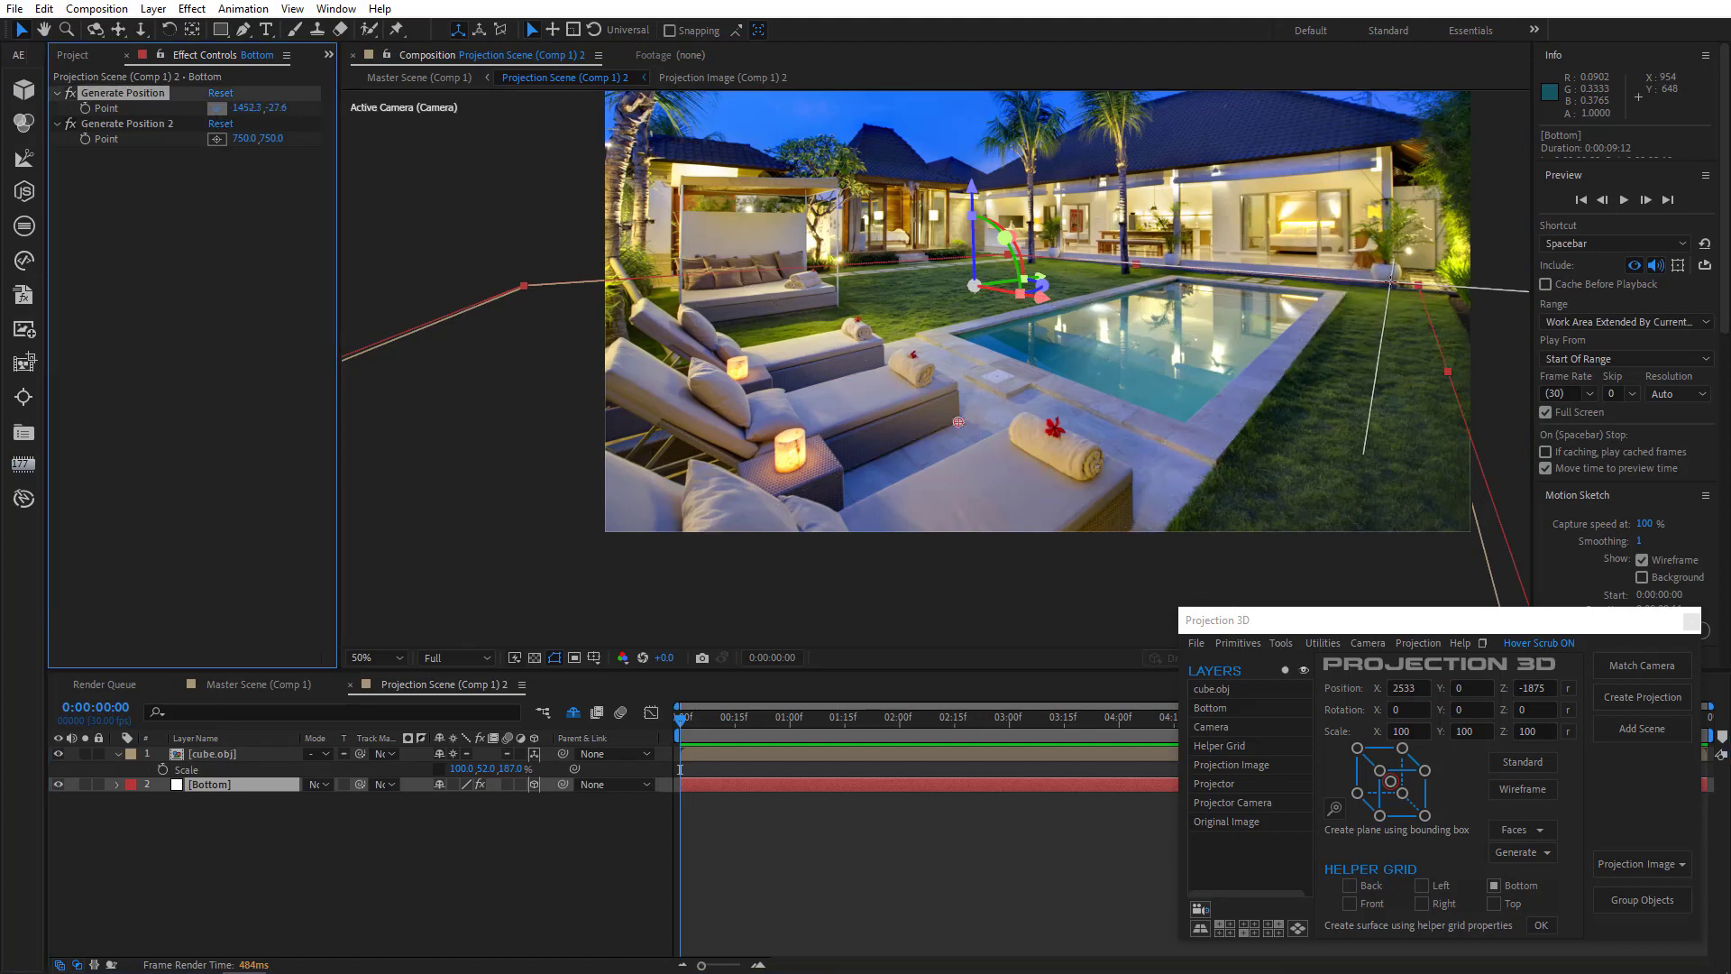
{"action": "left_click", "coordinate": [1391, 282]}
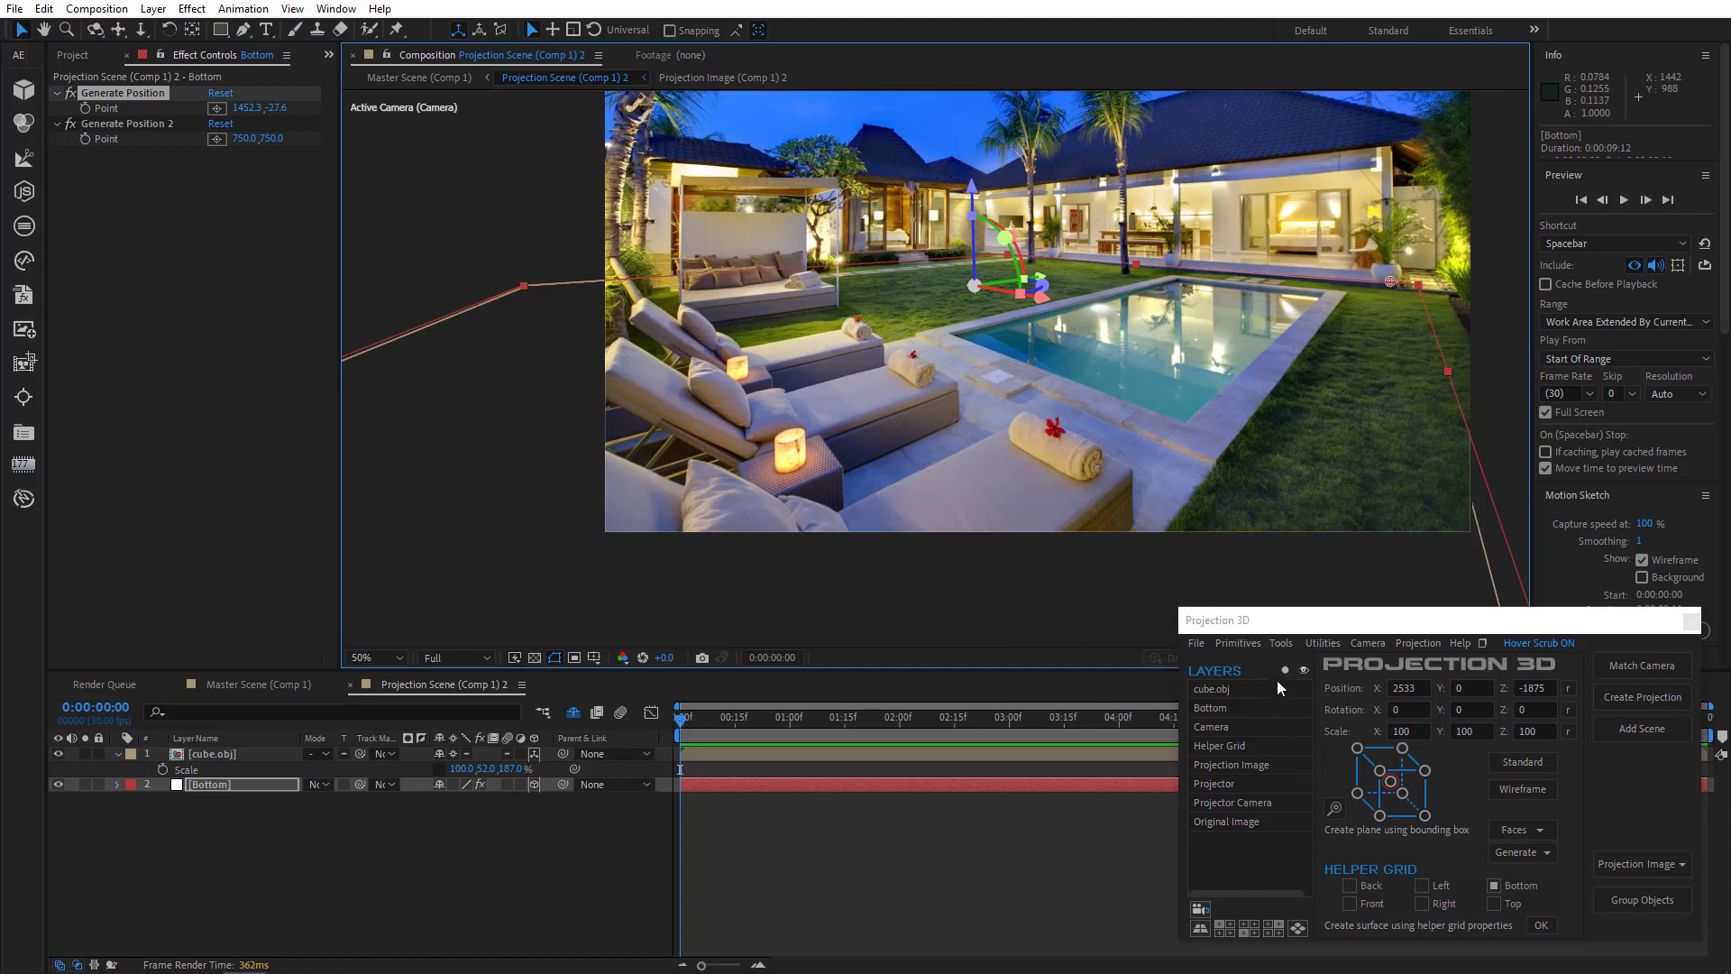
- Add a second cube primitive and set its anchor point to the bottom front corner in the Anchor Point Editor
{"action": "left_click", "coordinate": [1236, 644]}
{"action": "left_click", "coordinate": [1232, 668]}
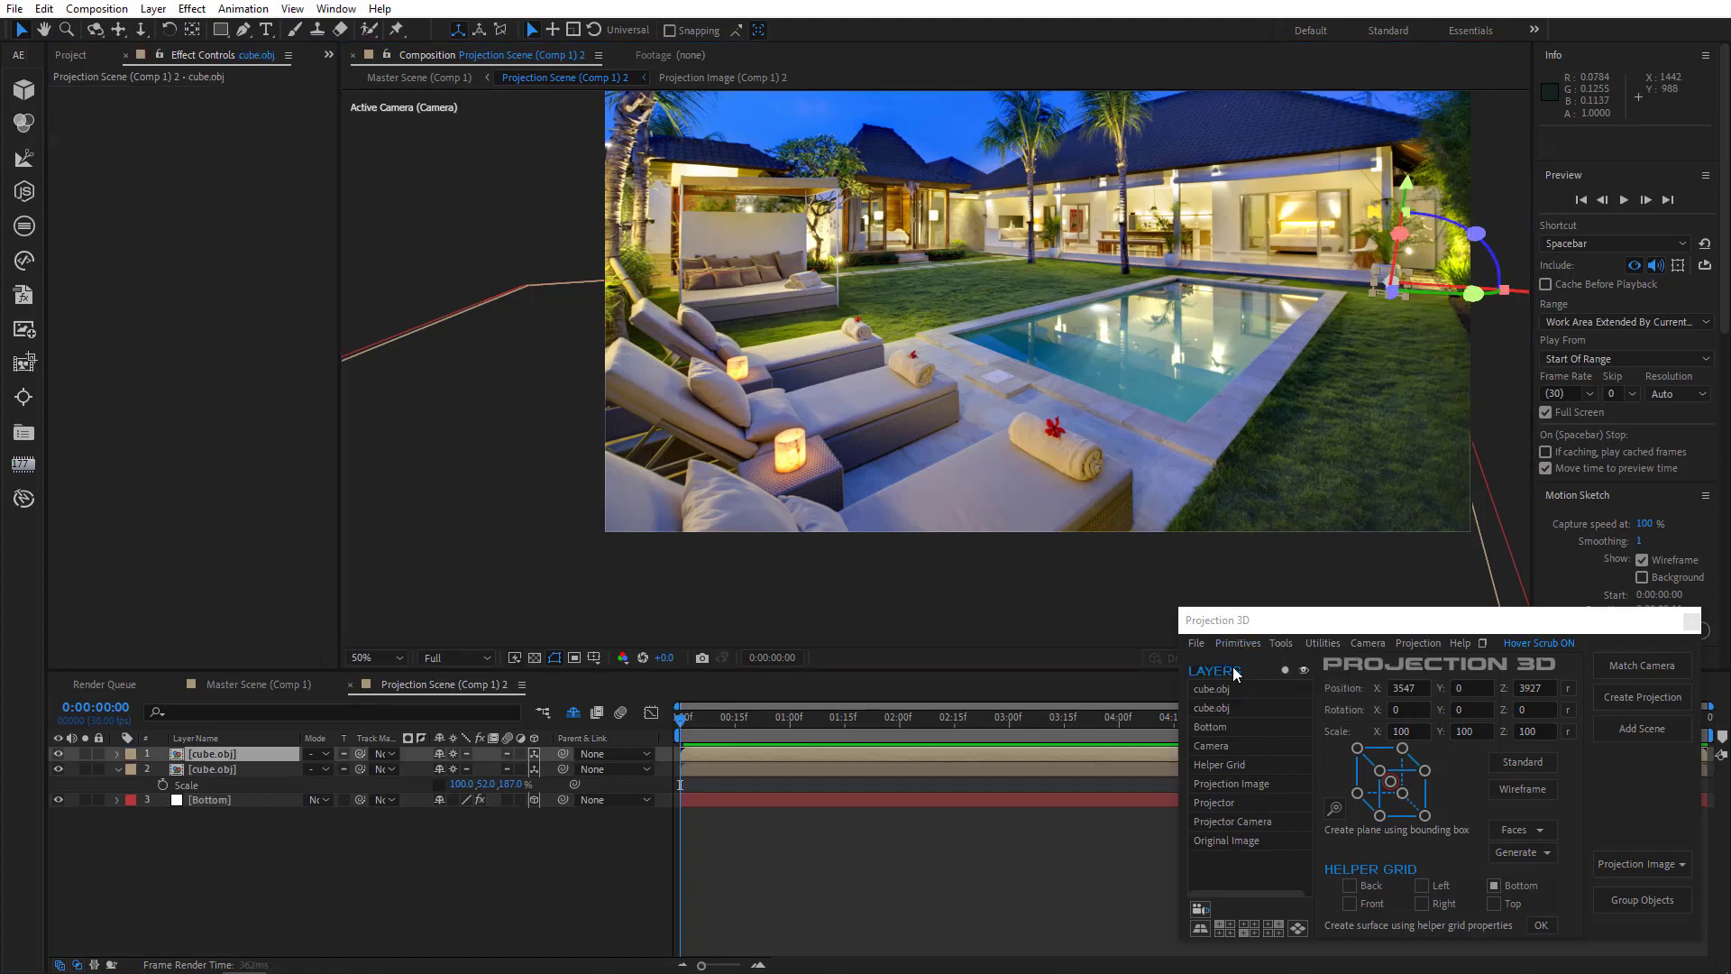
{"action": "left_click", "coordinate": [1336, 806]}
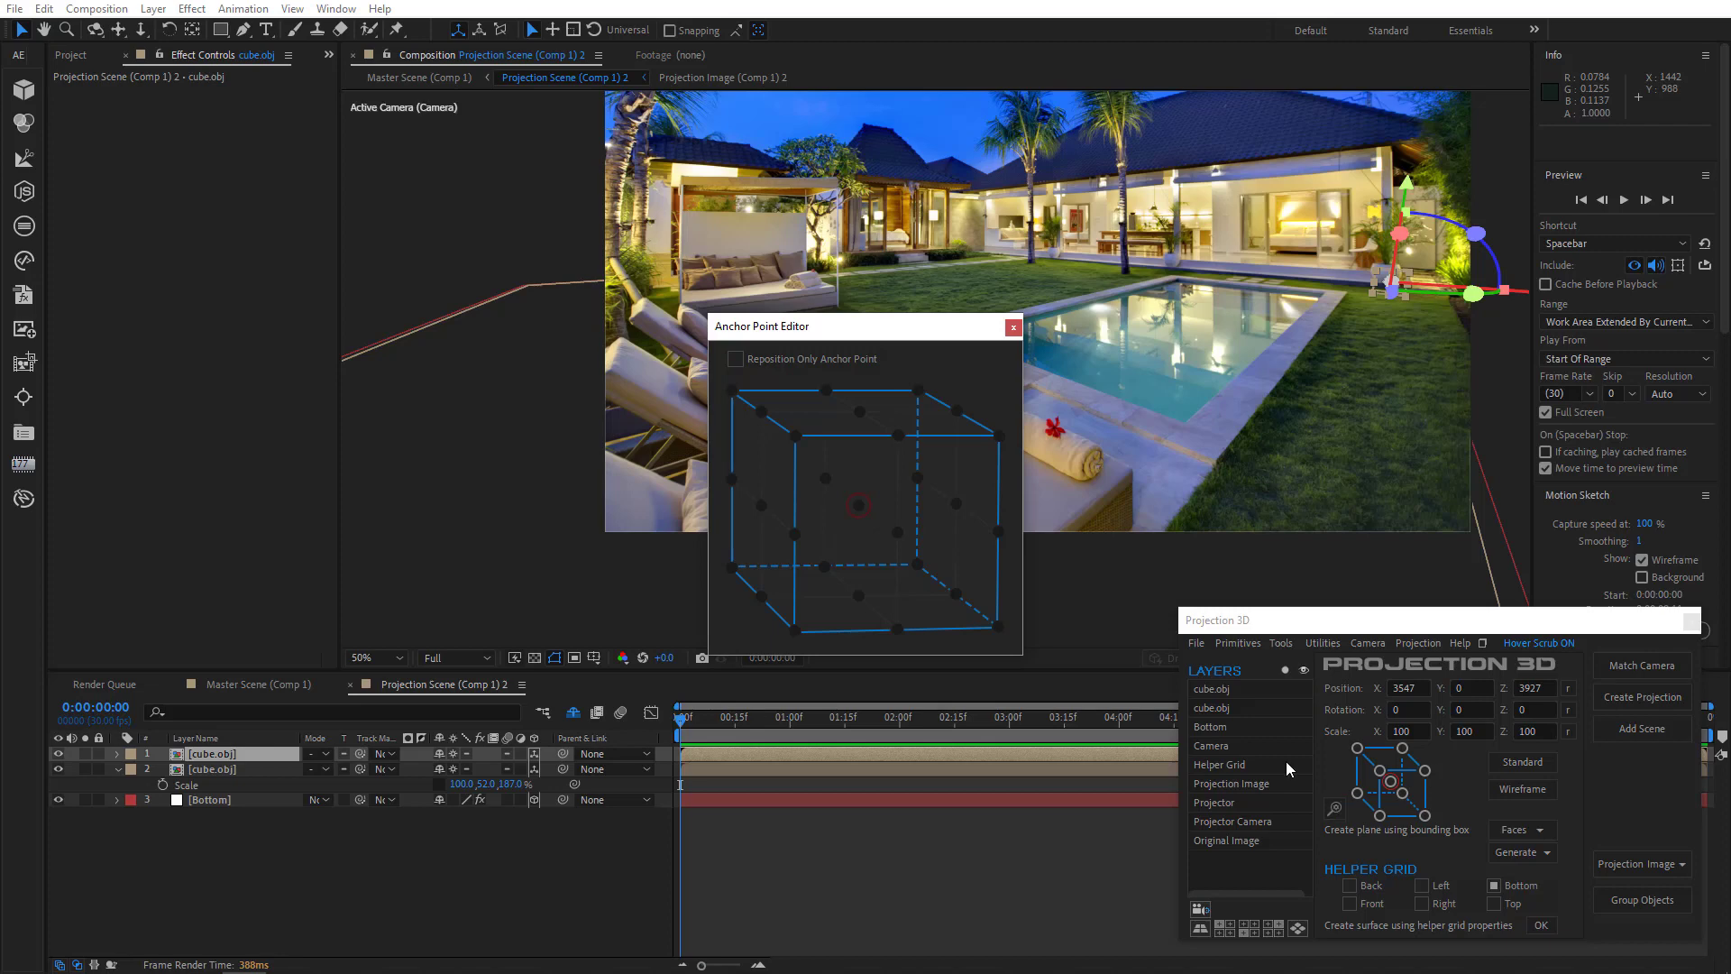
{"action": "left_click", "coordinate": [781, 360]}
{"action": "left_click", "coordinate": [998, 625]}
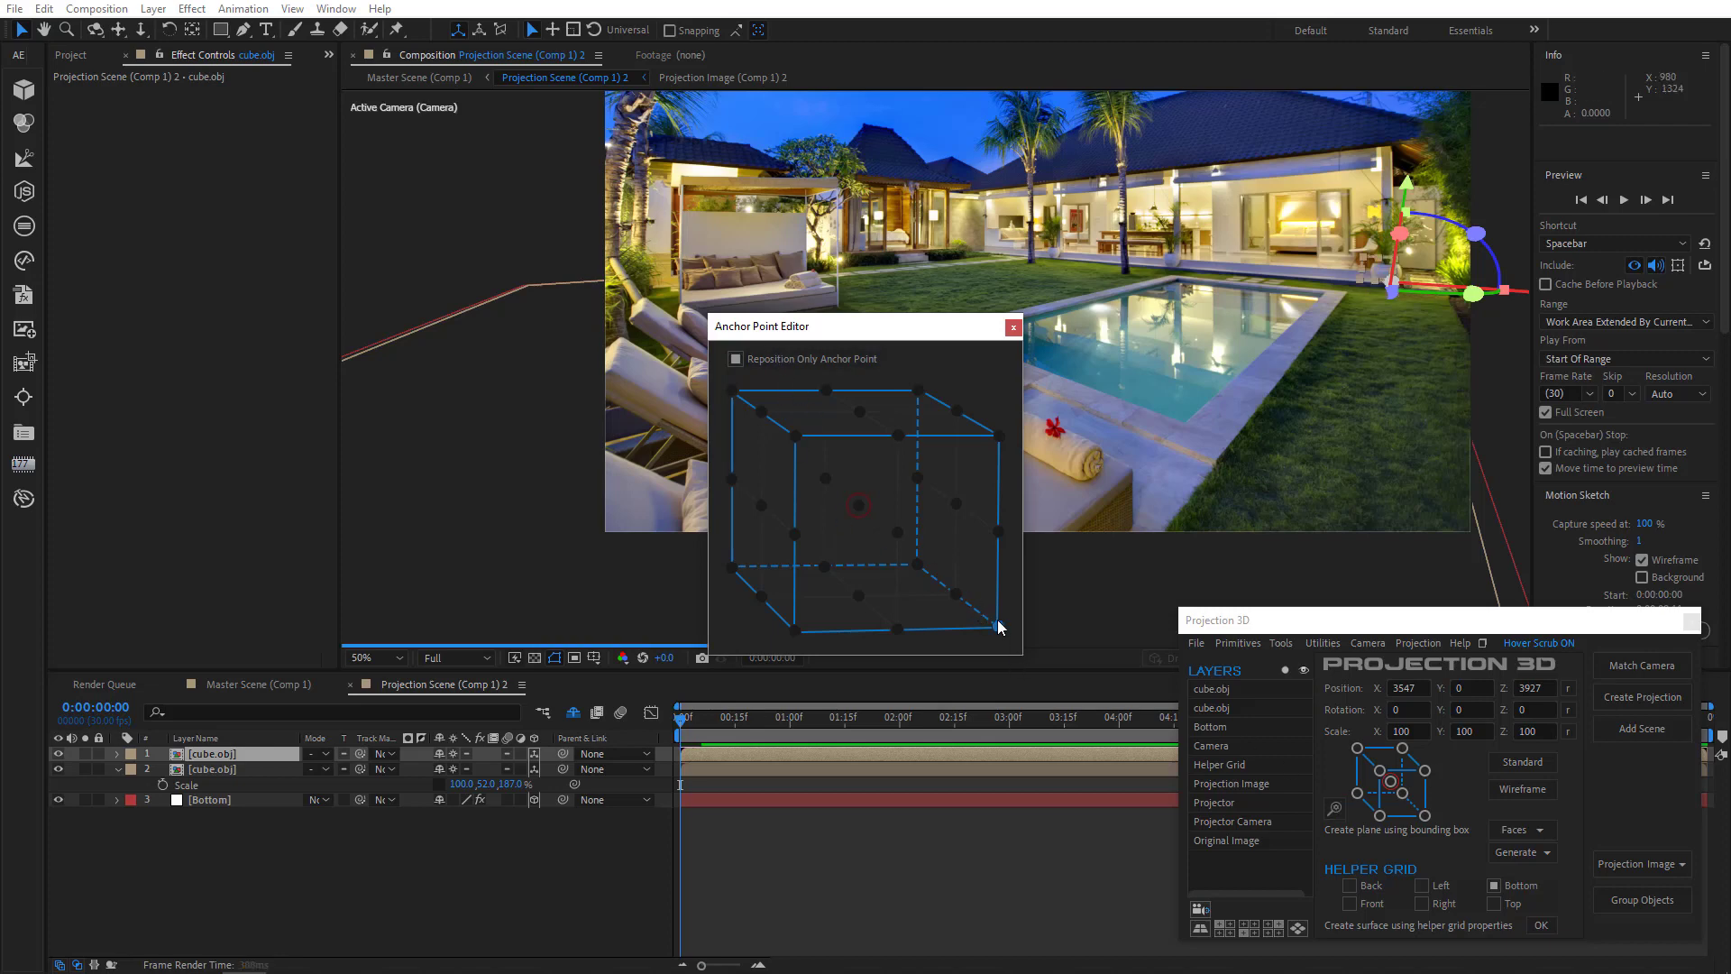
{"action": "left_click", "coordinate": [1014, 326]}
- Scale the new cube uniformly to about 713% and delete it
{"action": "left_click", "coordinate": [232, 757]}
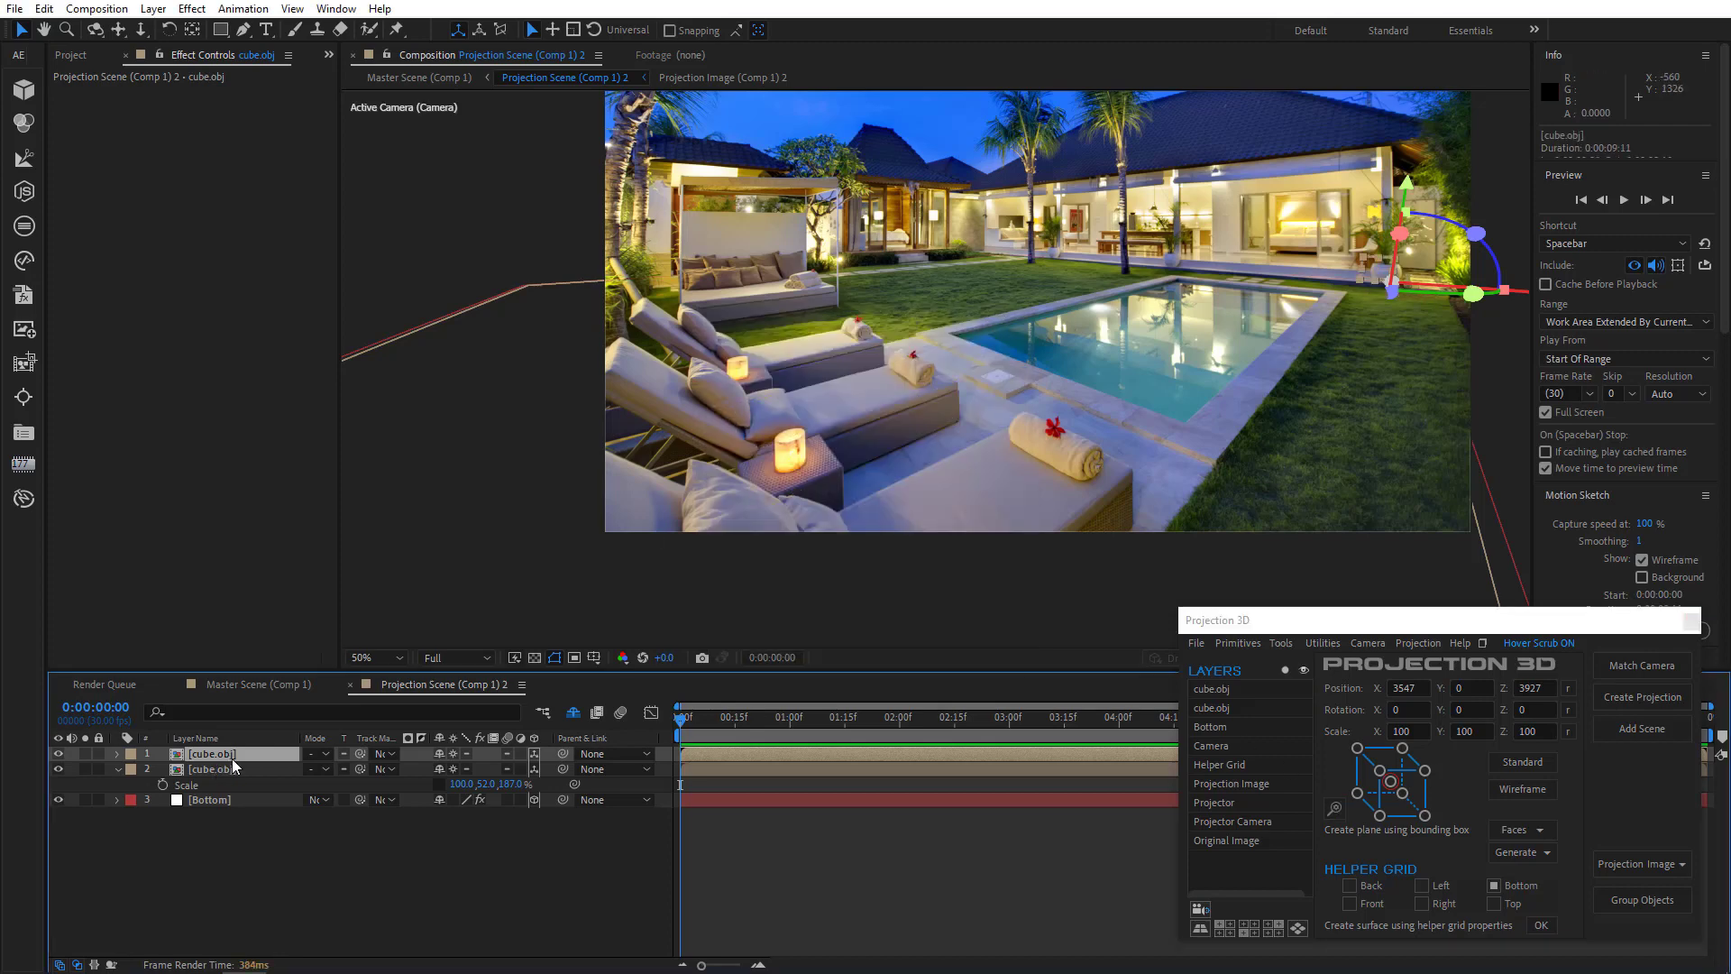
{"action": "key", "text": "s"}
{"action": "left_click_drag", "start_coordinate": [463, 770], "coordinate": [983, 745]}
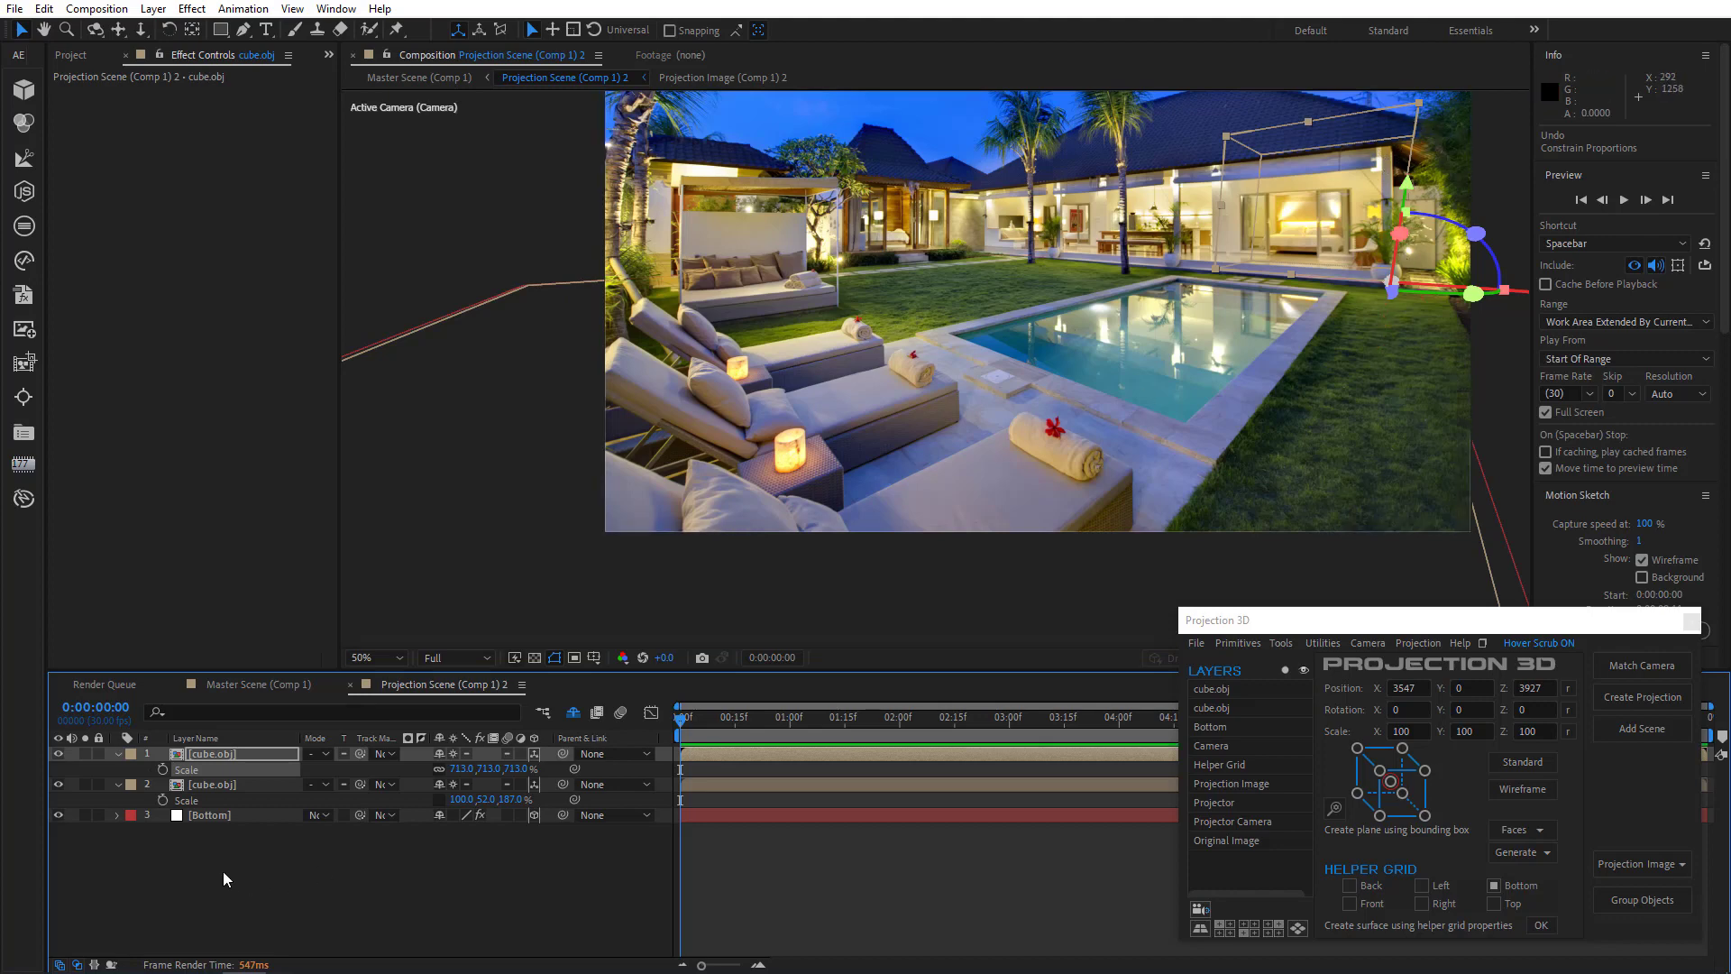
{"action": "left_click", "coordinate": [215, 754]}
{"action": "key", "text": "Delete"}
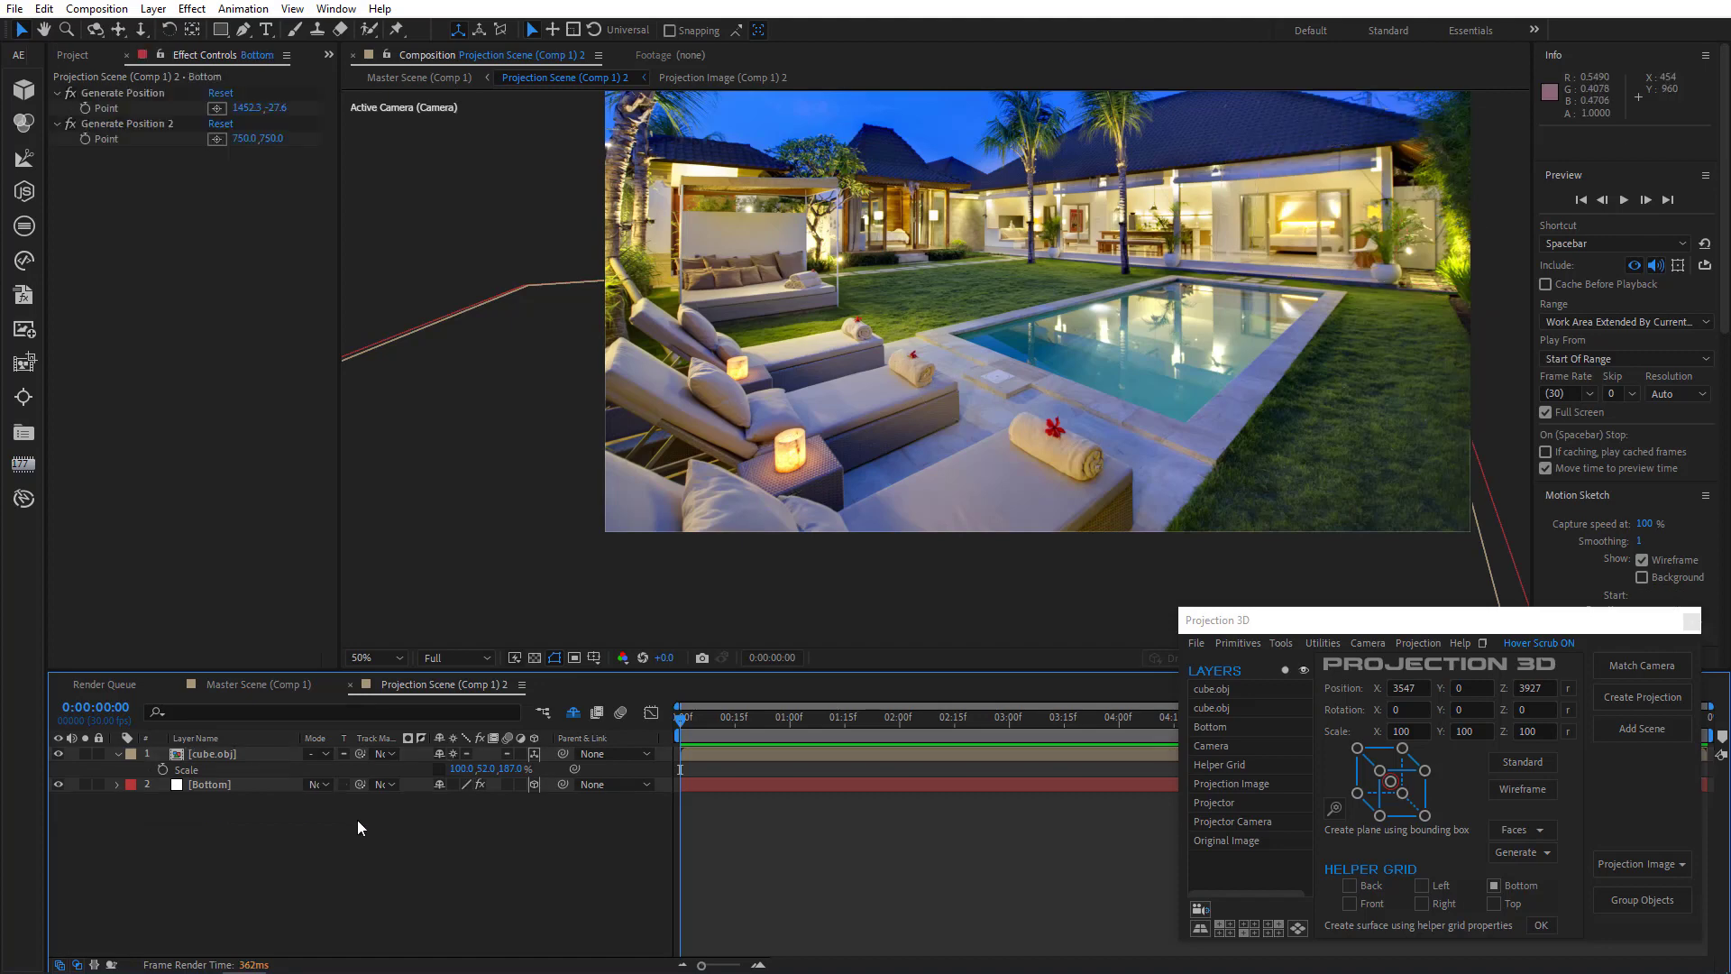
- Set the Bottom layer's Generate Position 2 at the left end of the house wall beside the pool
{"action": "left_click", "coordinate": [249, 788]}
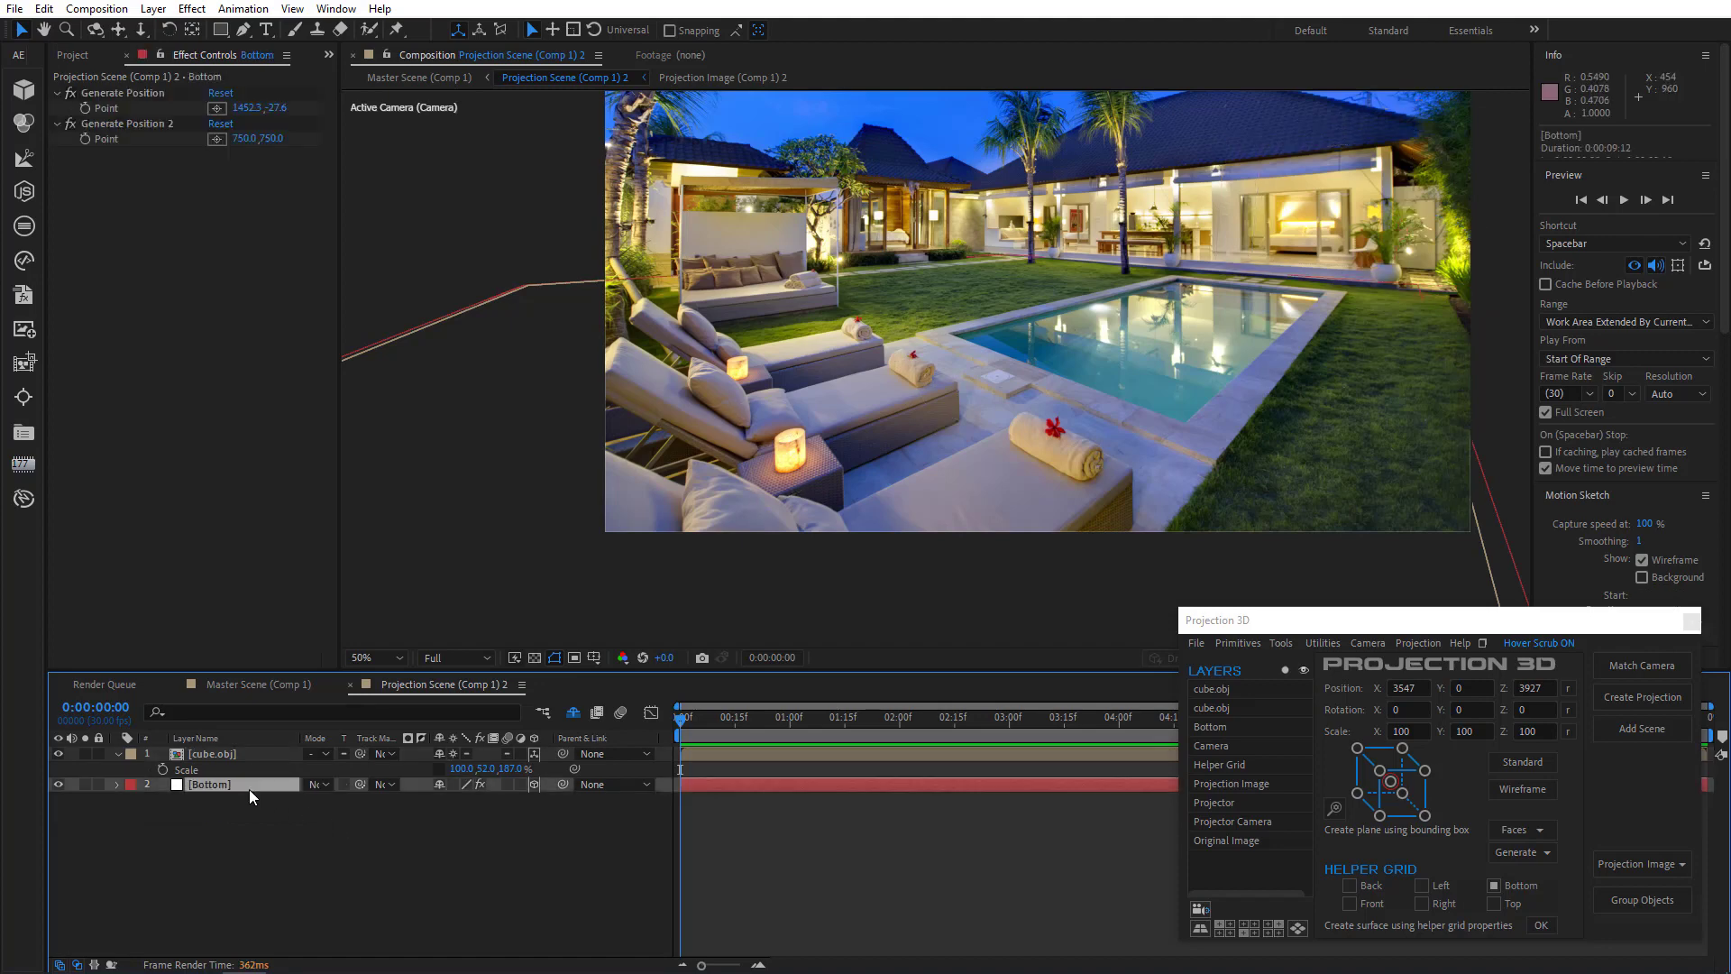
{"action": "left_click", "coordinate": [135, 96]}
{"action": "left_click", "coordinate": [196, 122]}
{"action": "left_click", "coordinate": [218, 138]}
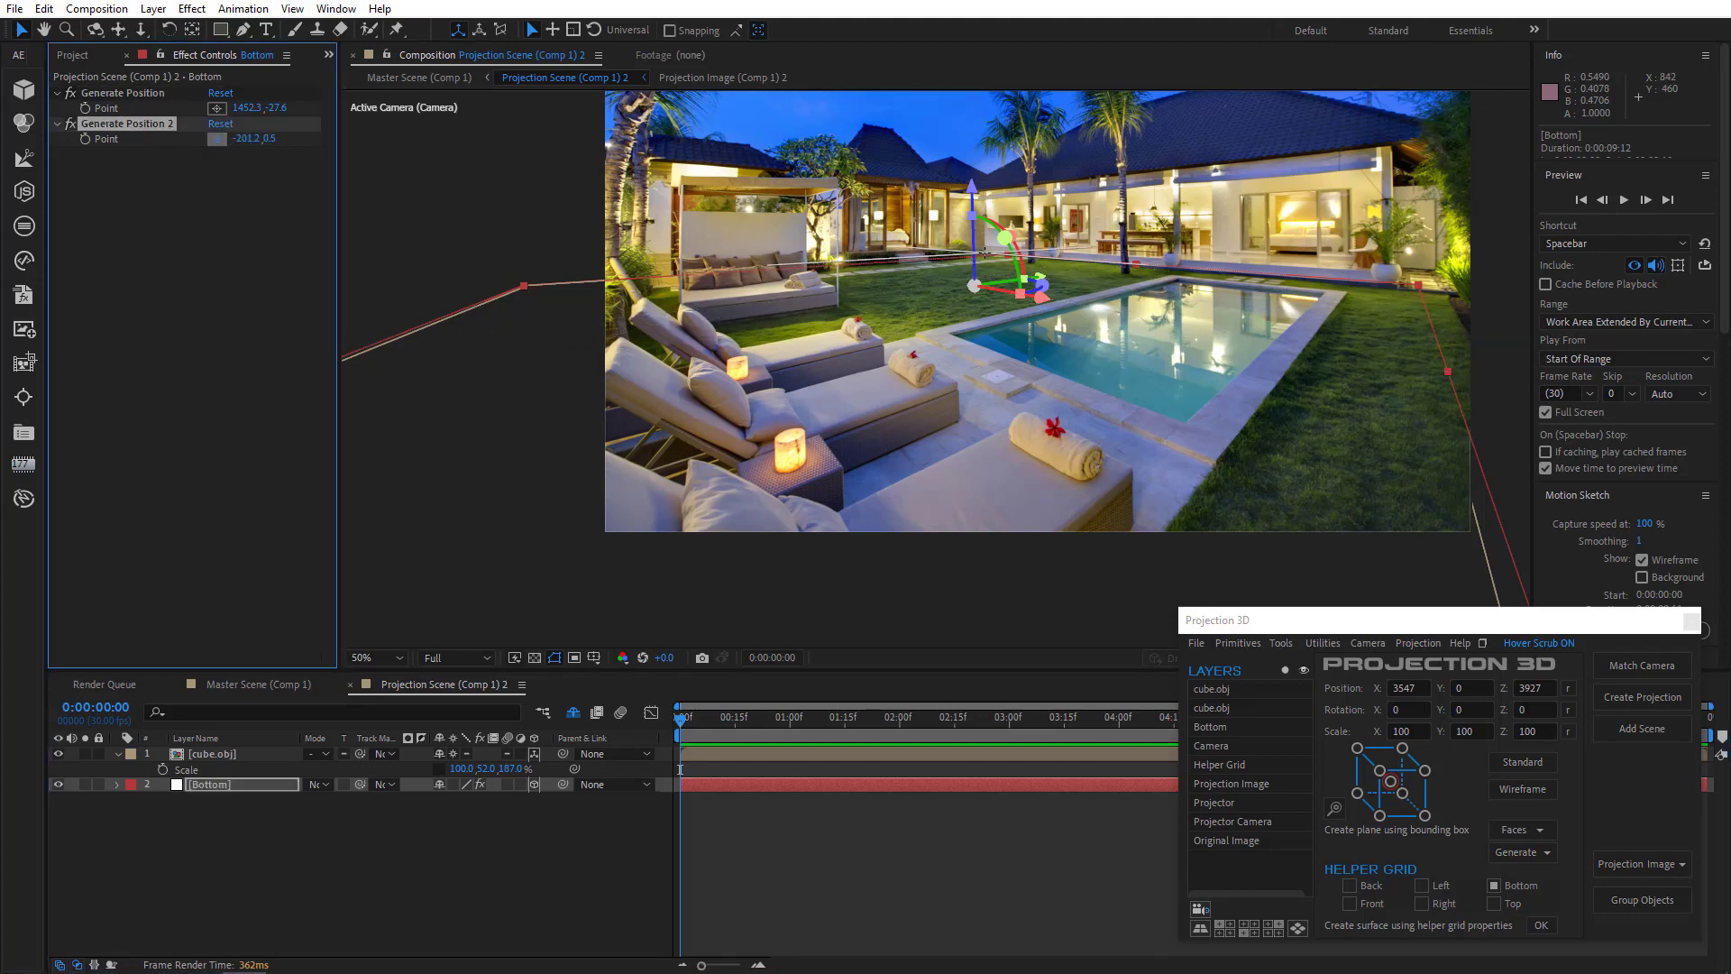
{"action": "left_click", "coordinate": [985, 253]}
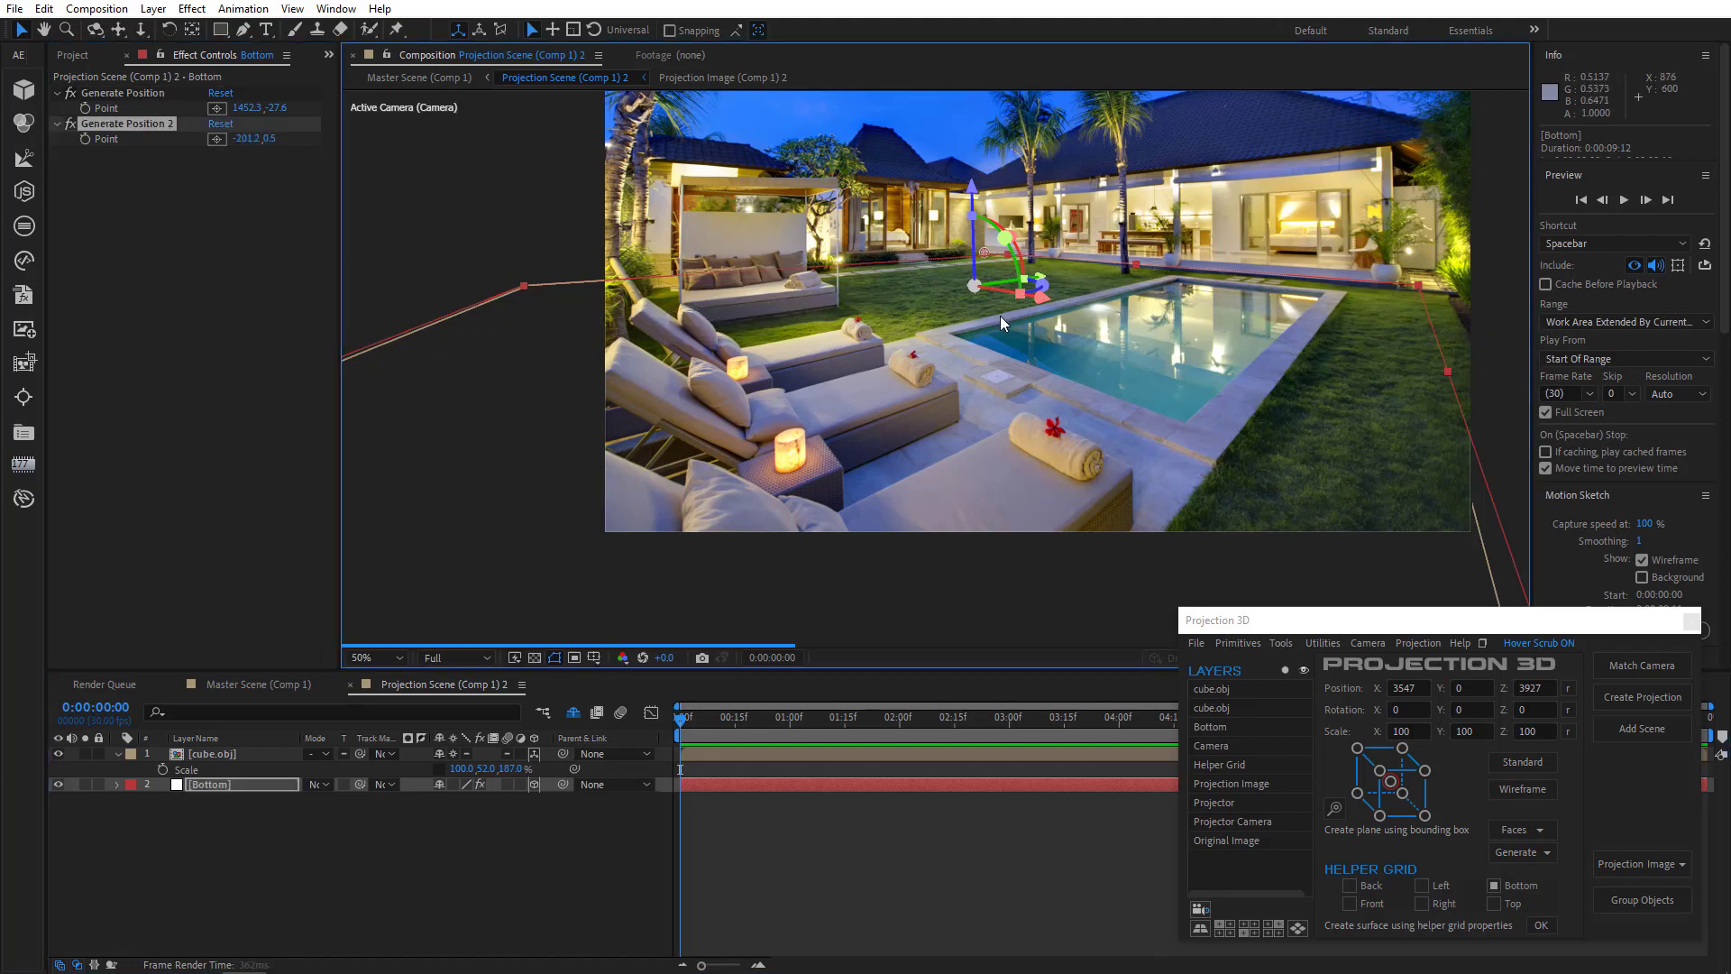
- Create a plane between the two generate positions and stretch it to about 1396% by 122% over the house facade
{"action": "left_click", "coordinate": [163, 95]}
{"action": "left_click", "coordinate": [161, 125], "text": "shift"}
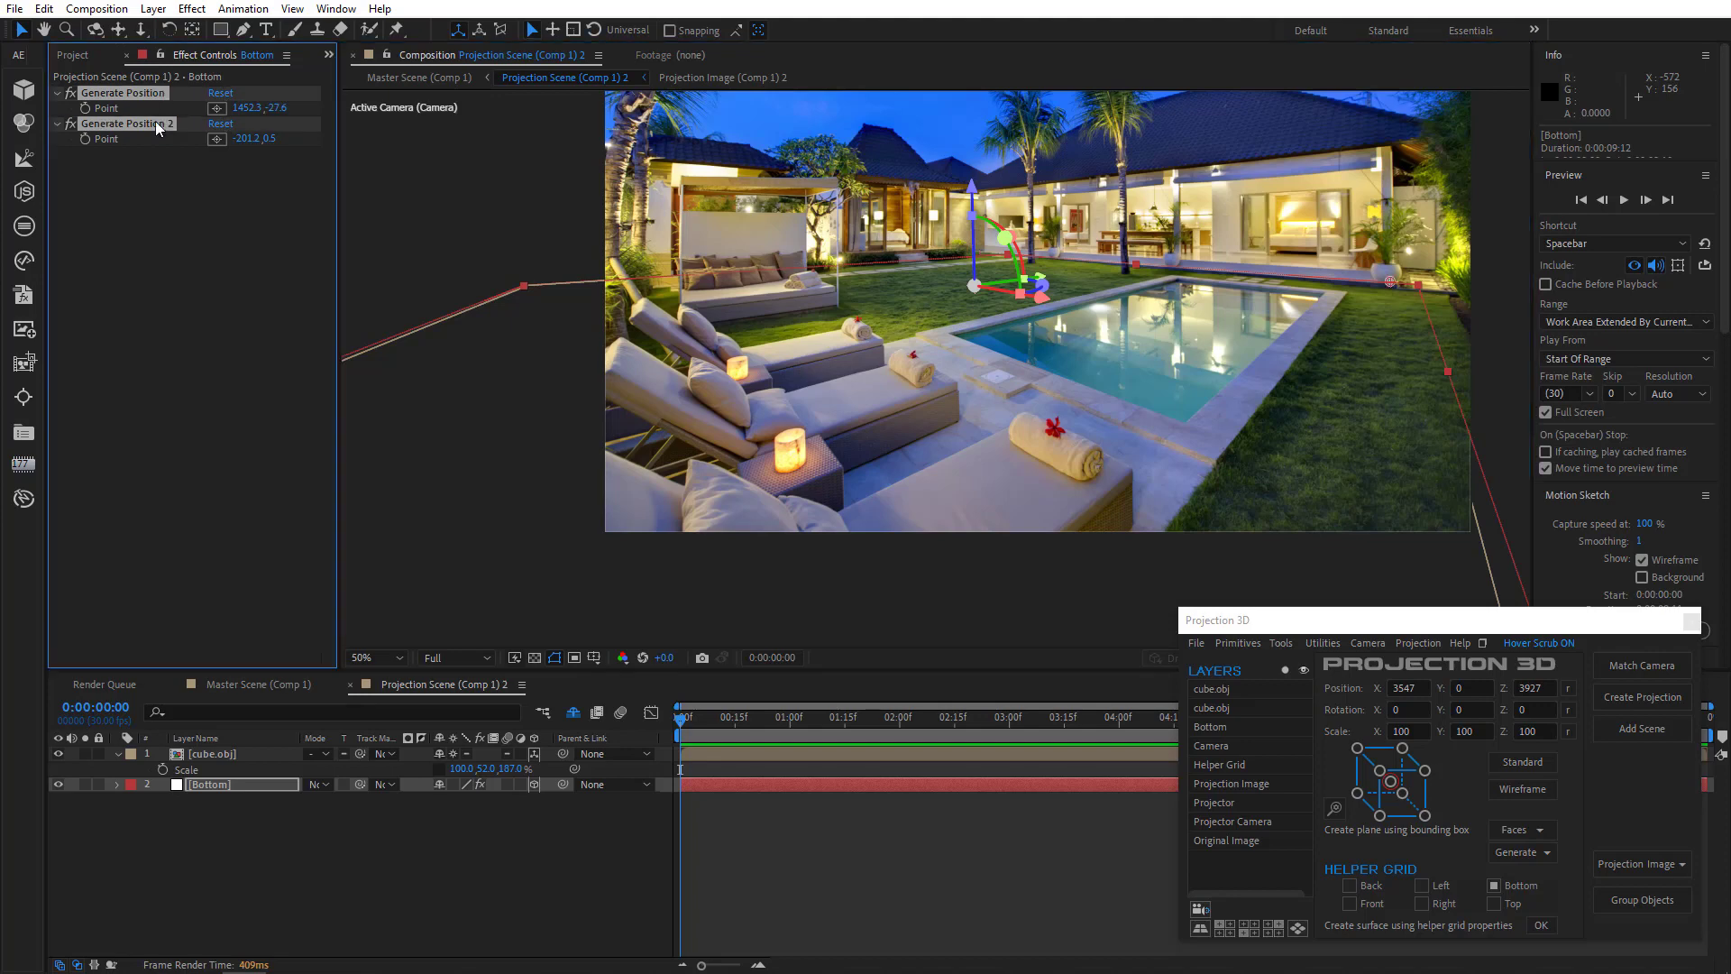
{"action": "left_click", "coordinate": [1281, 643]}
{"action": "left_click", "coordinate": [1308, 820]}
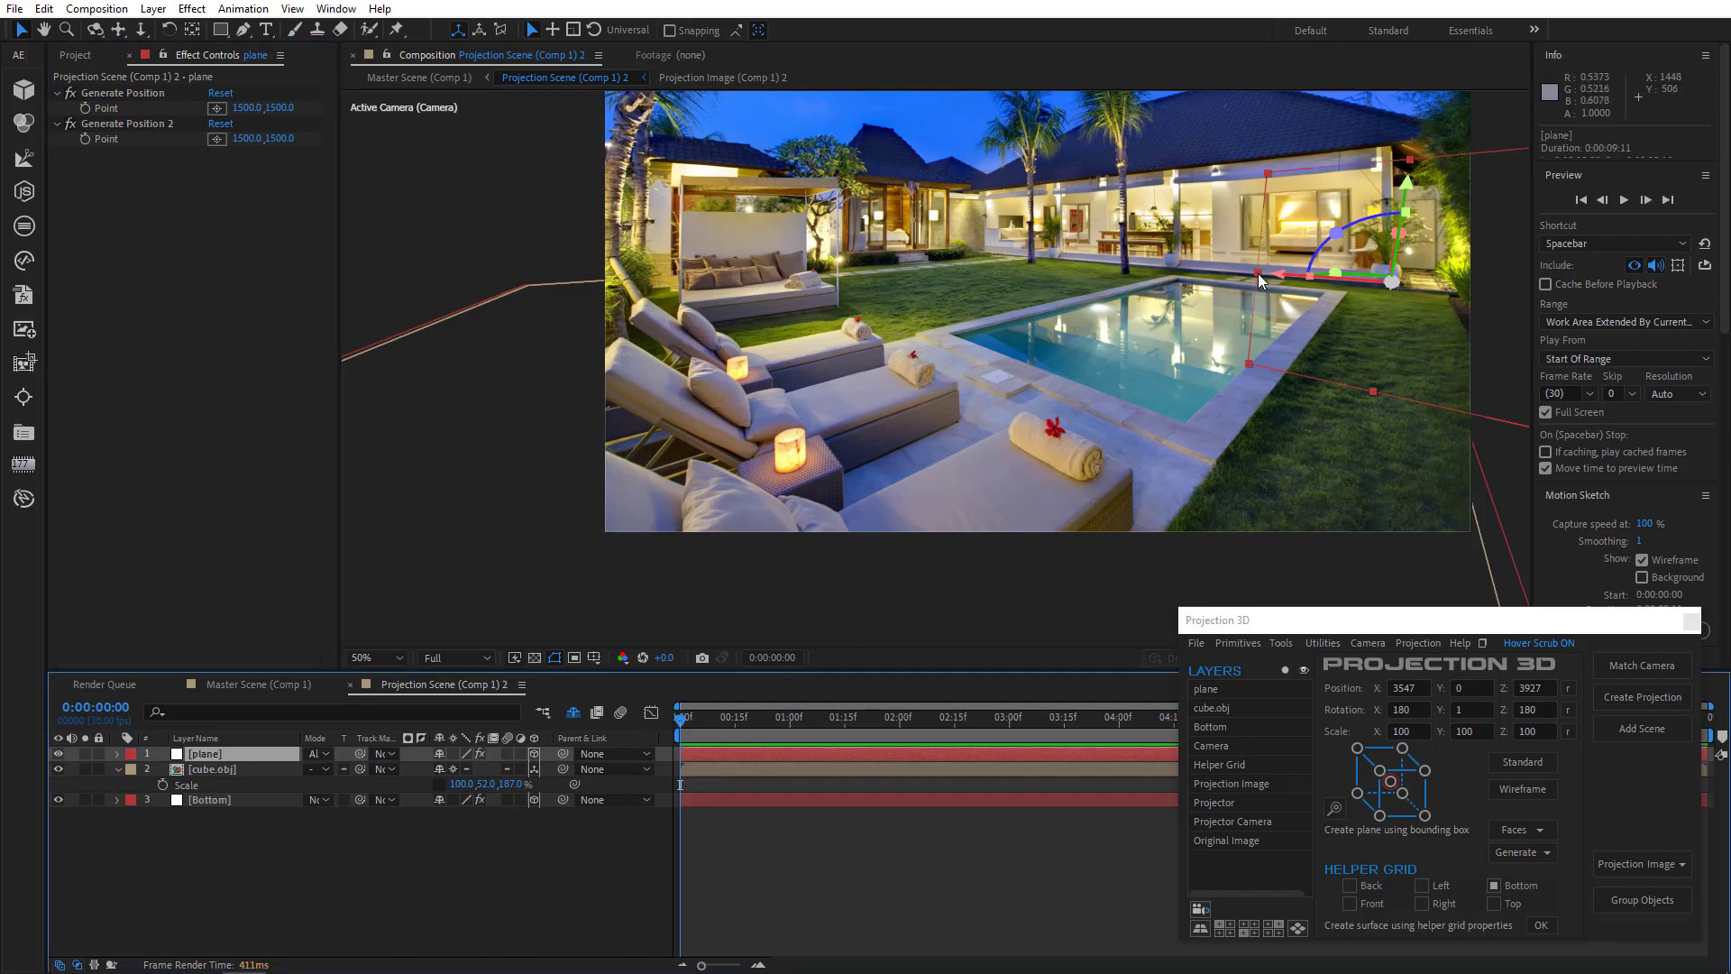
{"action": "left_click_drag", "start_coordinate": [1253, 272], "coordinate": [837, 286]}
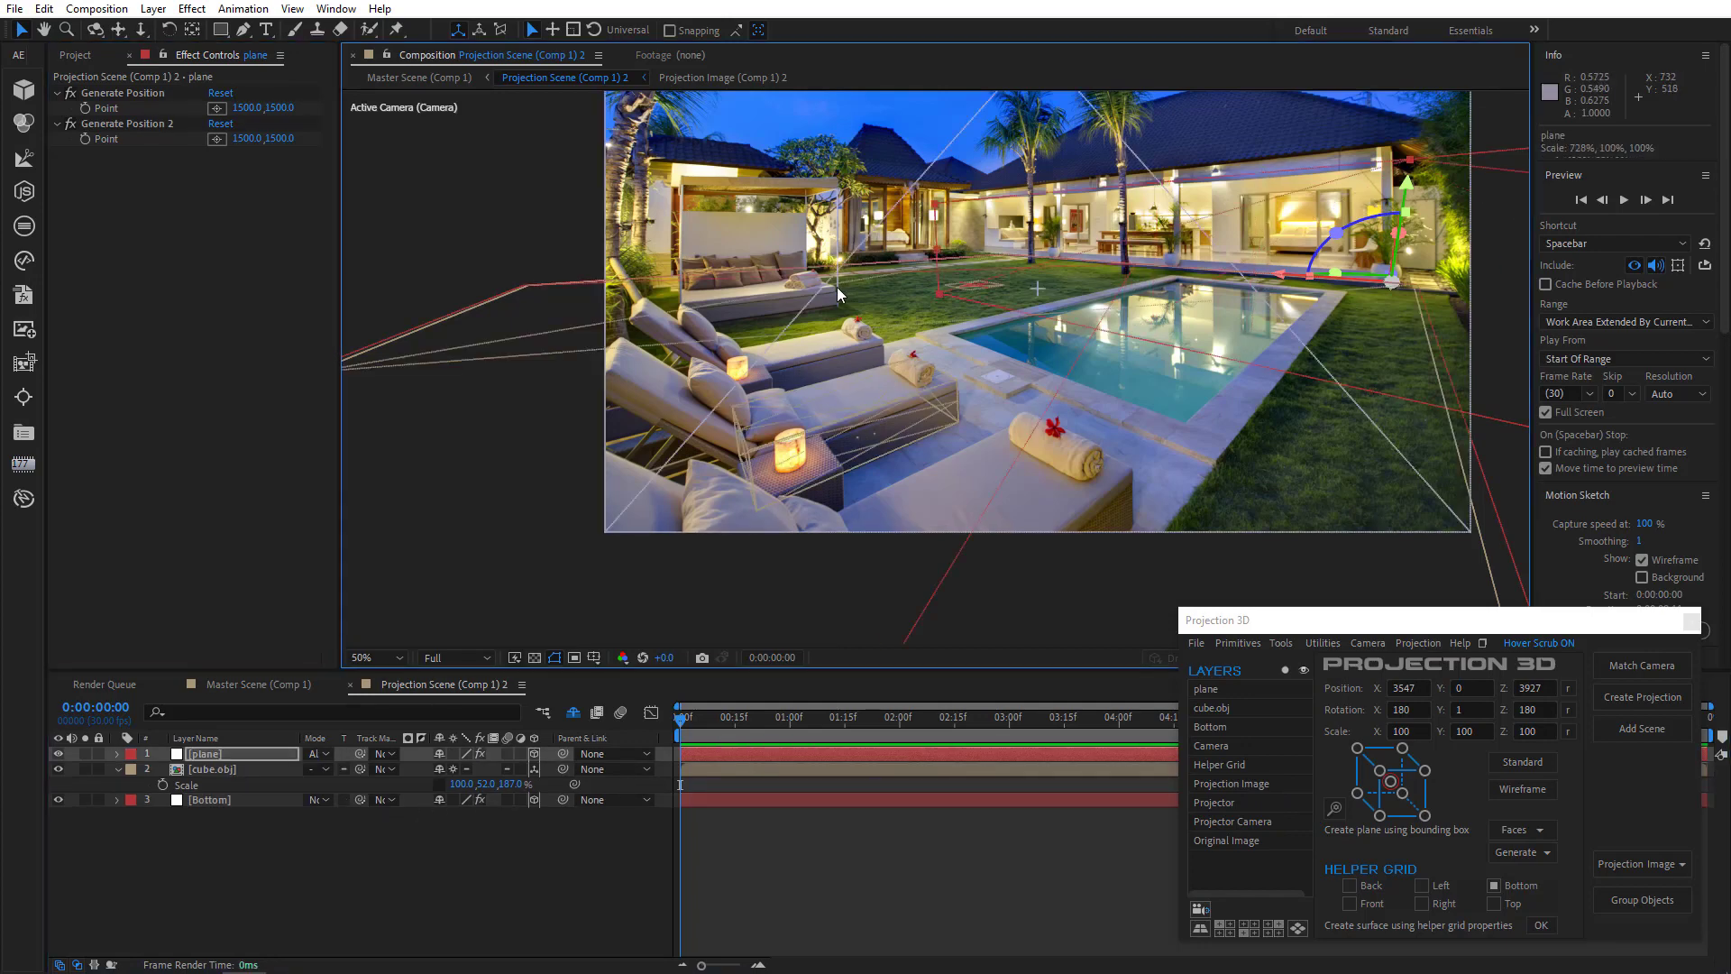
{"action": "left_click_drag", "start_coordinate": [1409, 159], "coordinate": [1417, 123]}
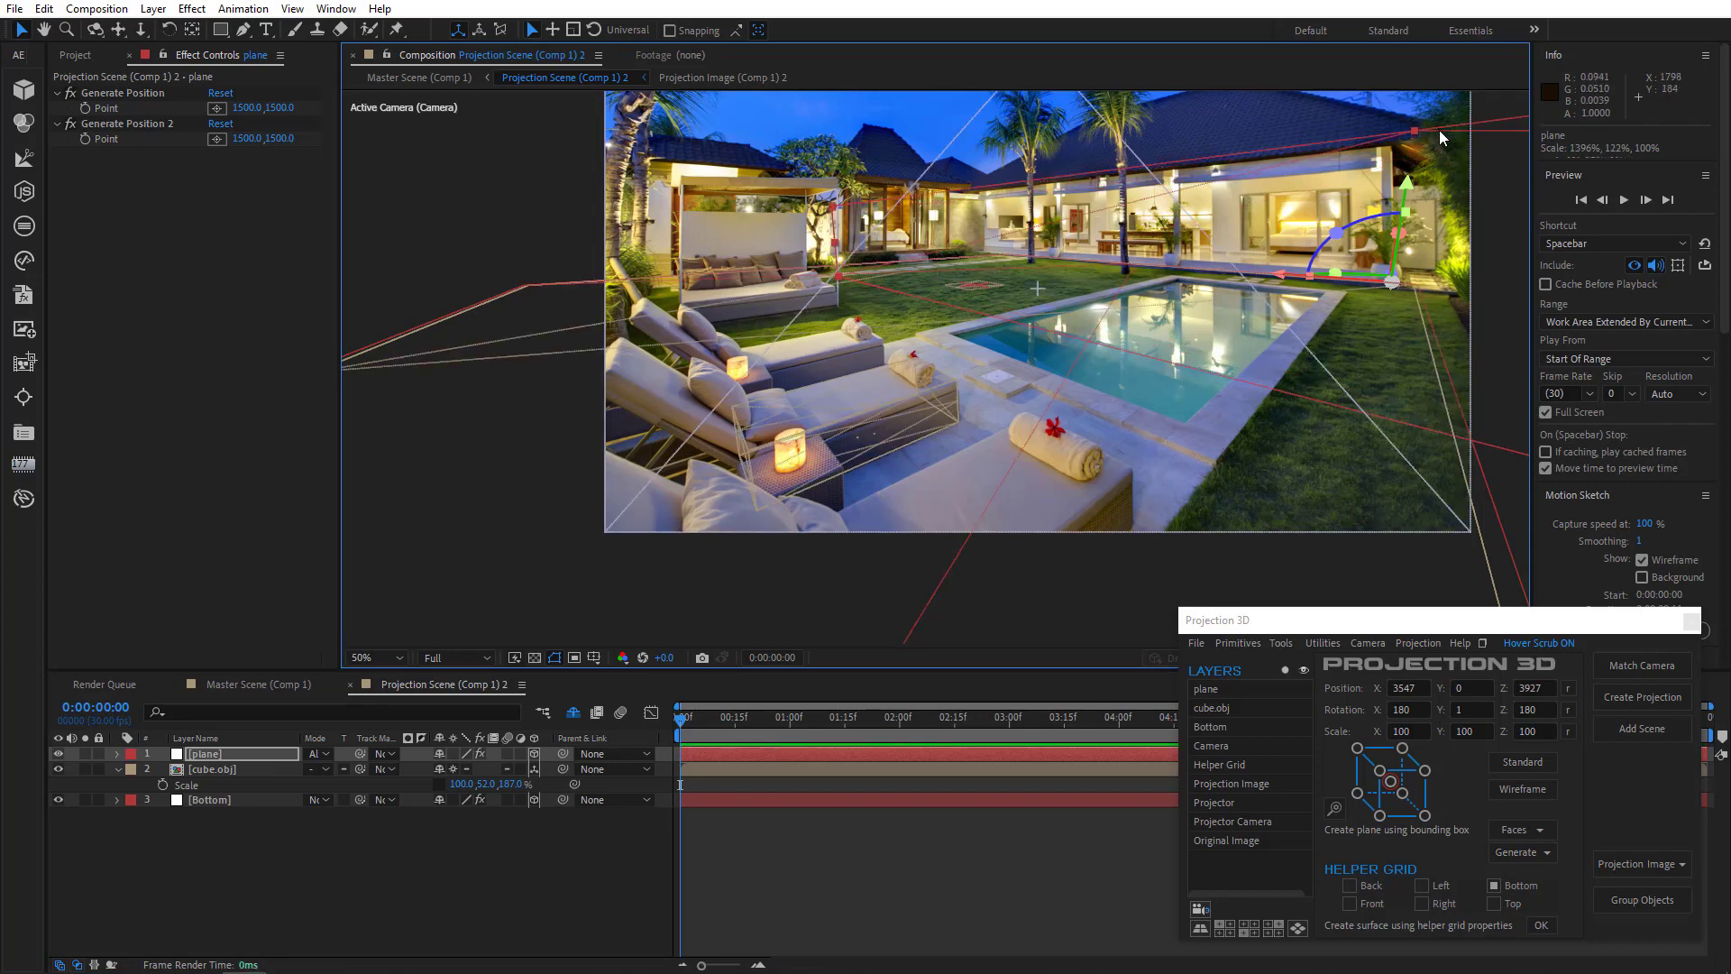
- Draw a four-point mask on the plane outlining the house wall
{"action": "left_click", "coordinate": [245, 32]}
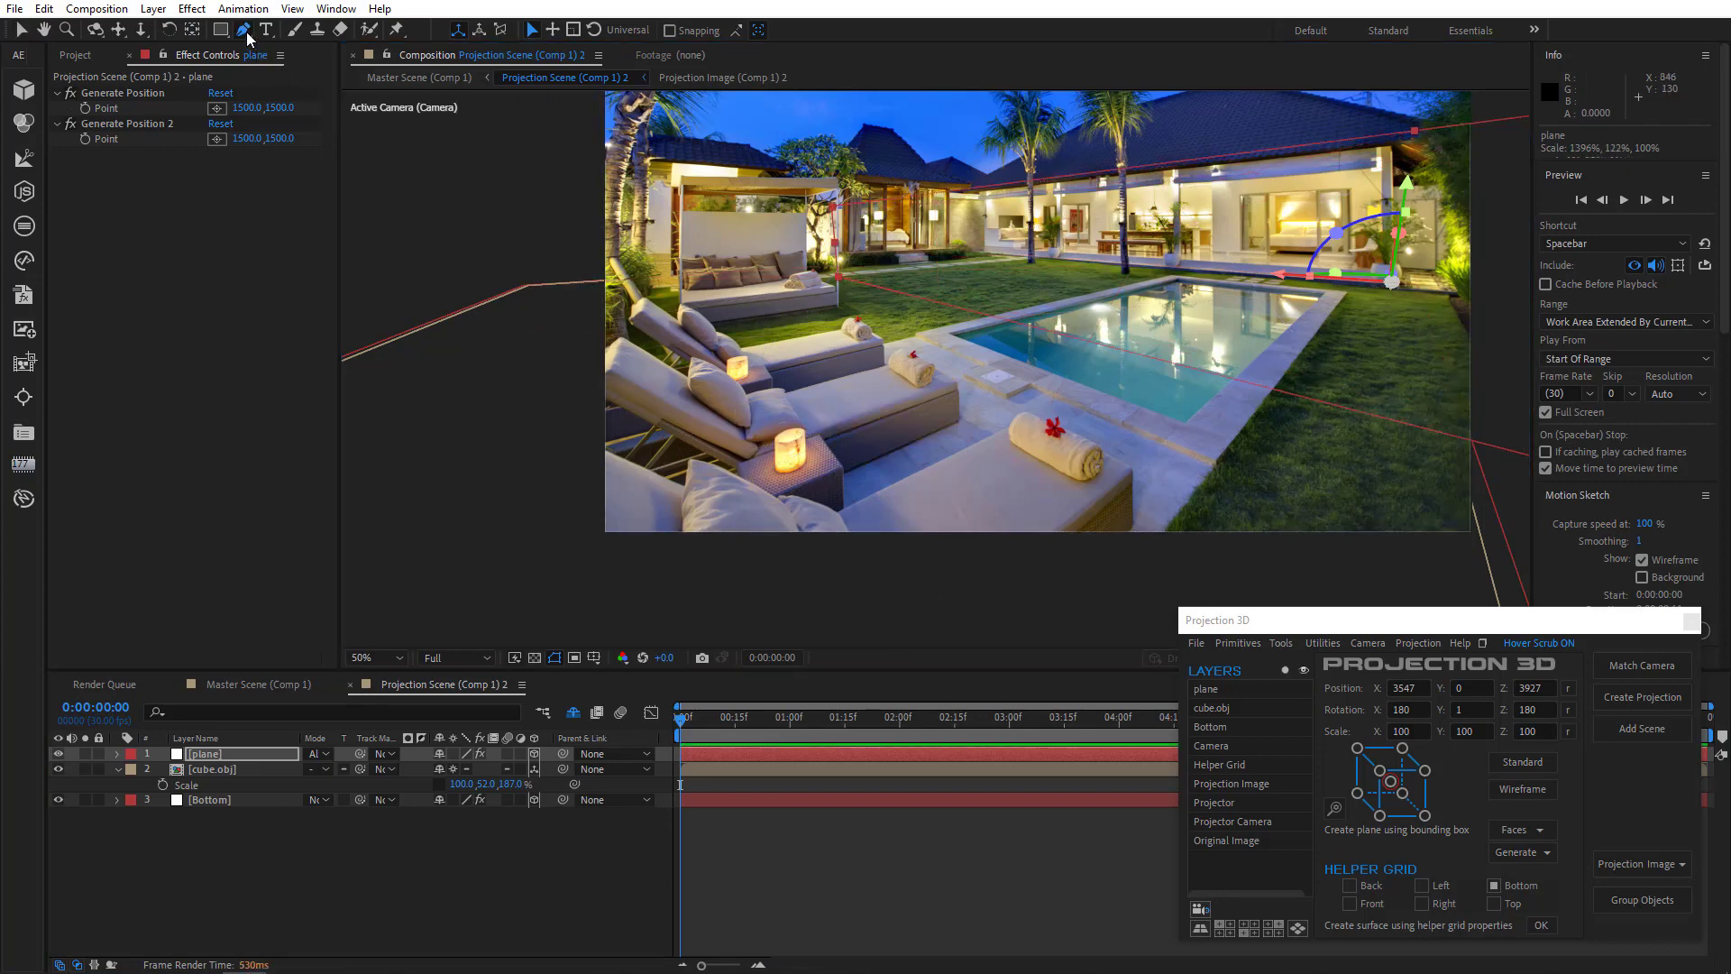
{"action": "left_click", "coordinate": [984, 256]}
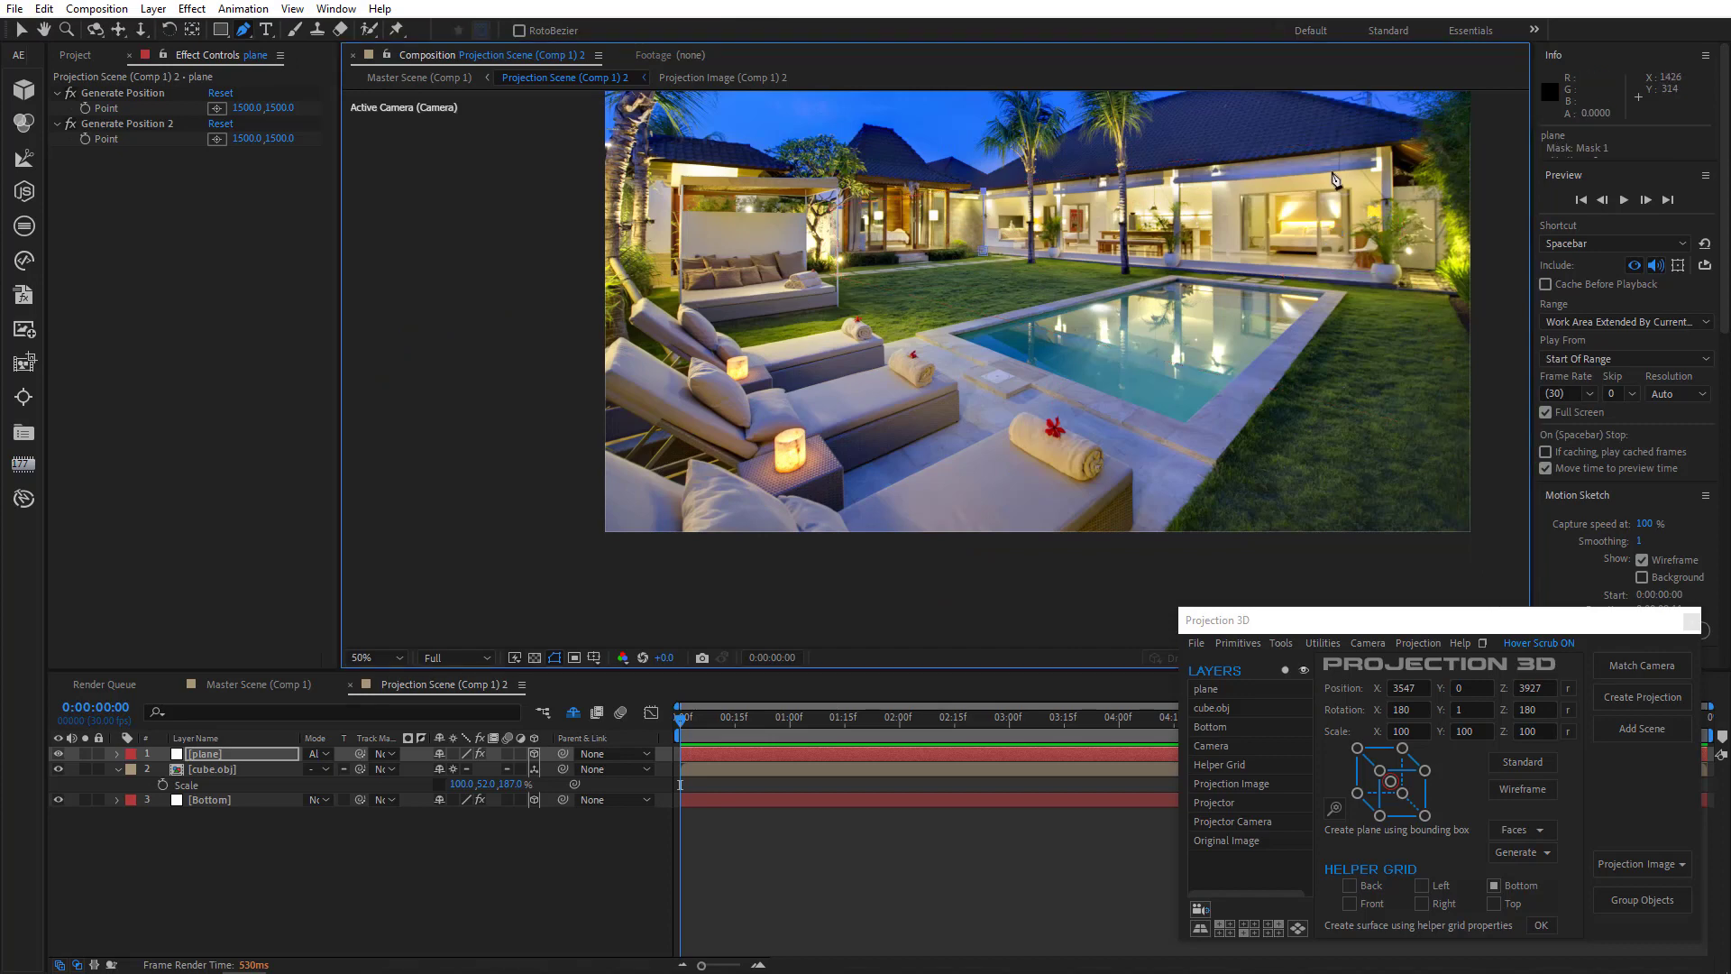
{"action": "left_click", "coordinate": [1393, 147]}
{"action": "left_click", "coordinate": [1395, 281]}
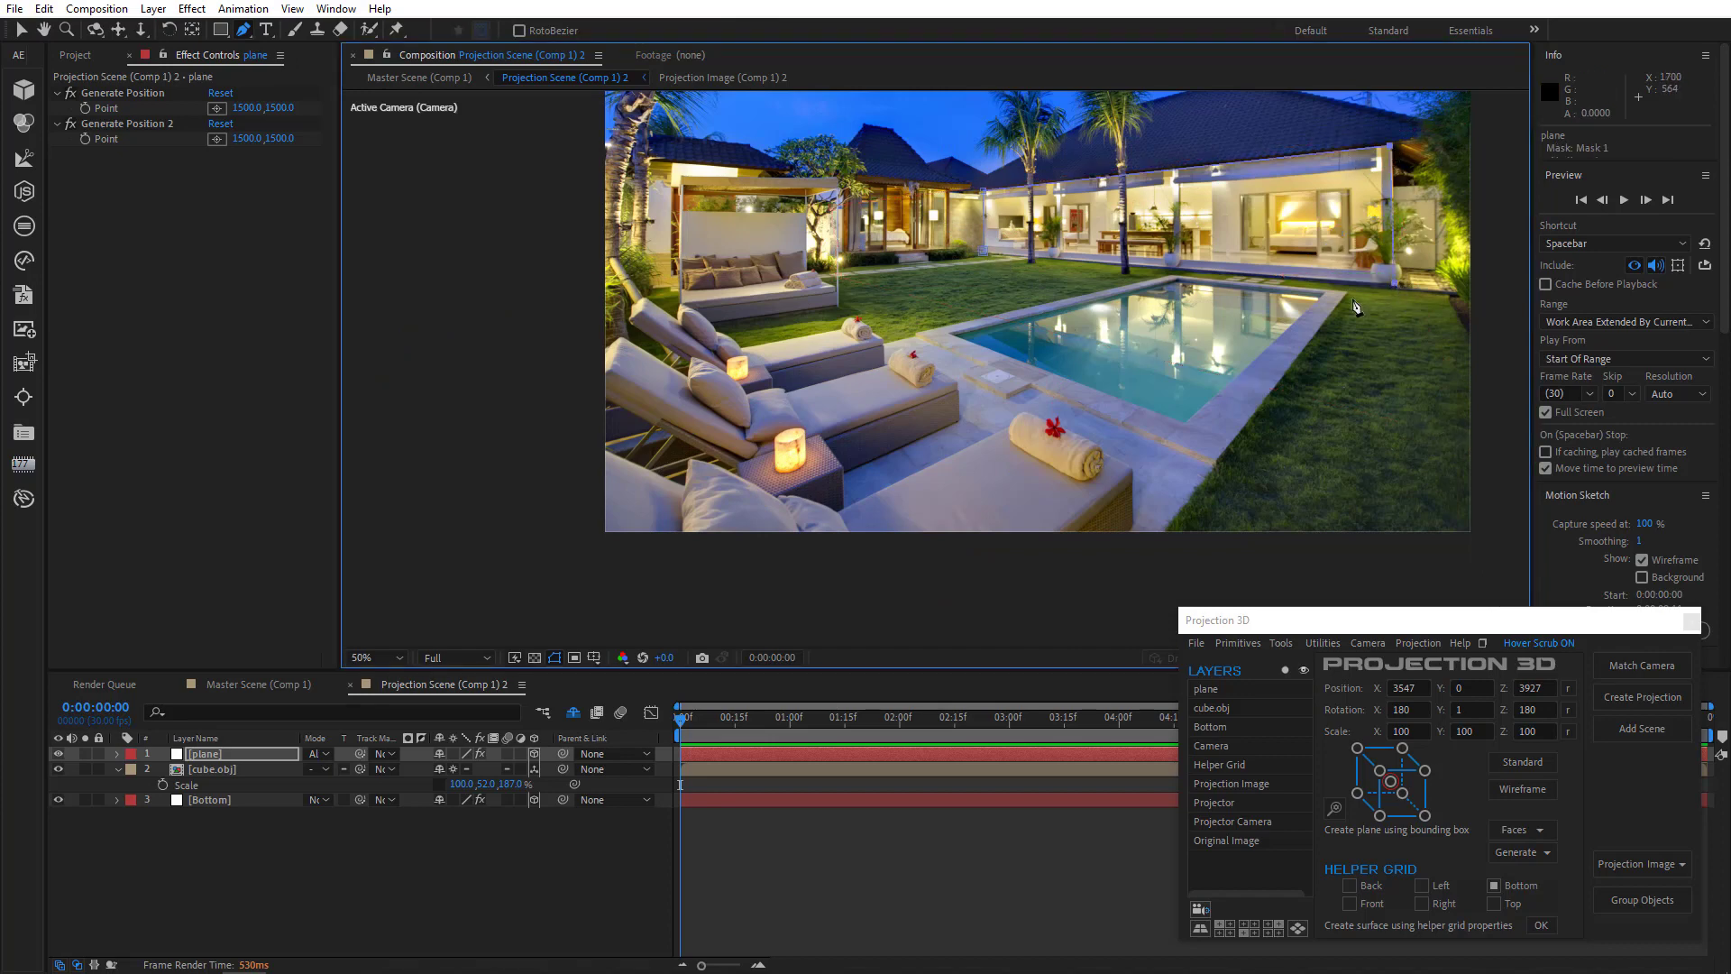
{"action": "left_click", "coordinate": [985, 259]}
- Solo the plane and Bottom layers in turn to inspect the projection geometry, then unsolo them
{"action": "left_click", "coordinate": [88, 755]}
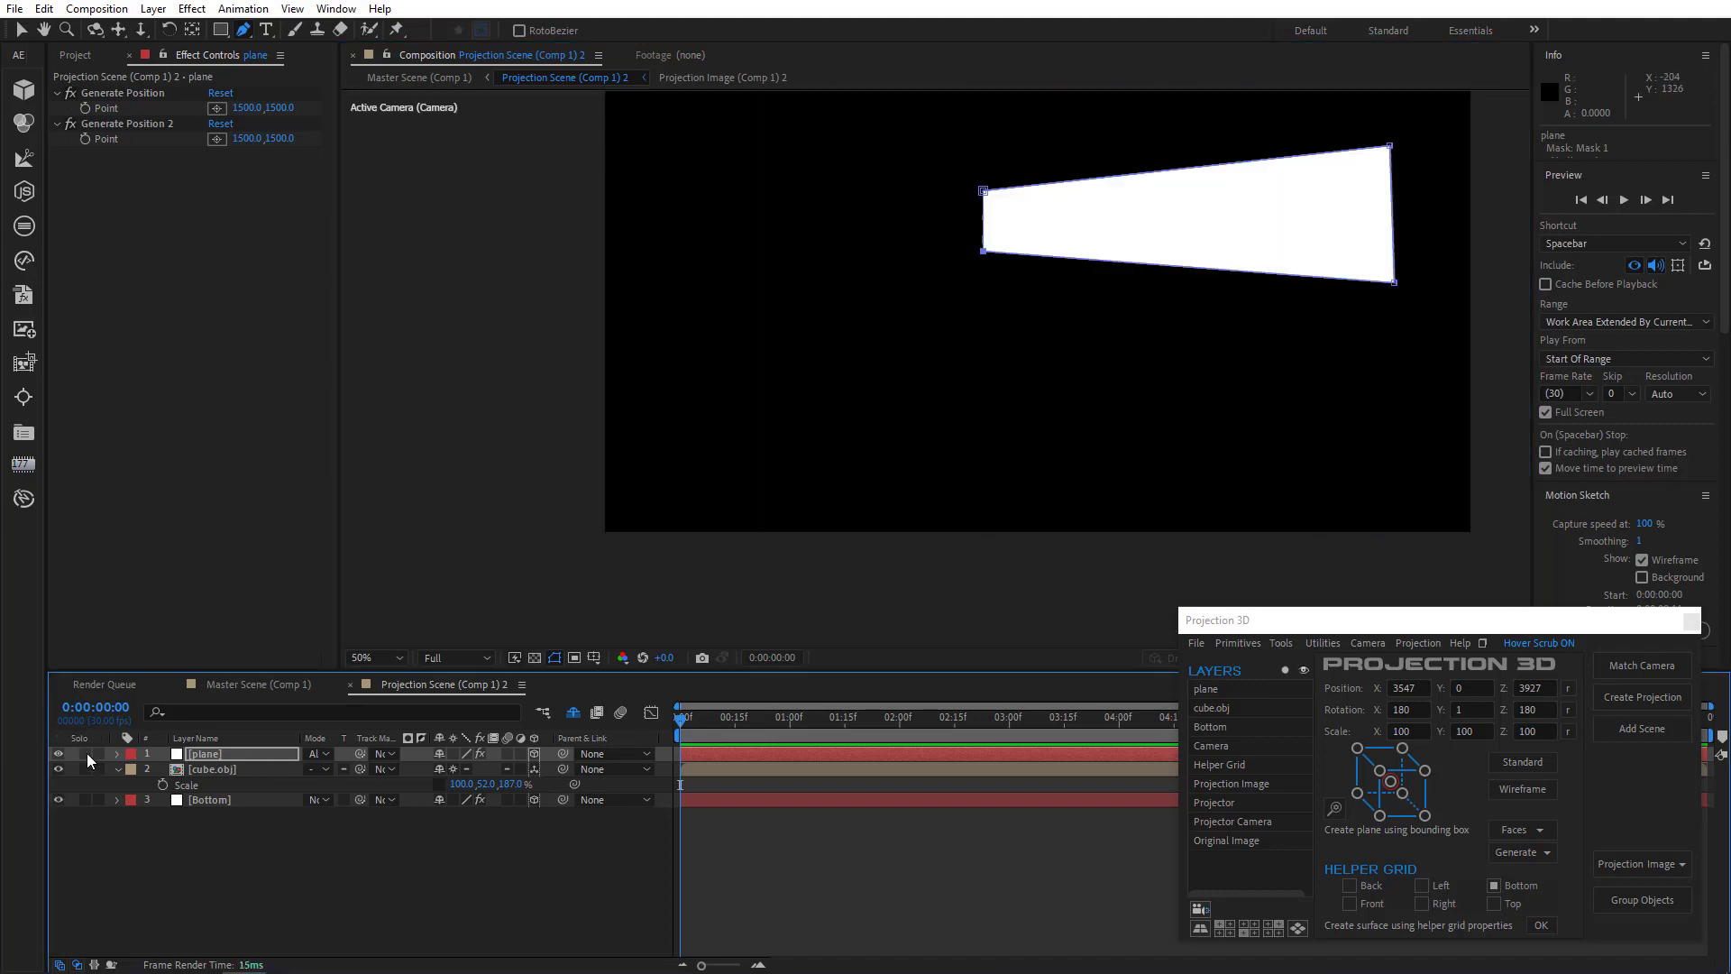
{"action": "left_click", "coordinate": [87, 755]}
{"action": "left_click", "coordinate": [86, 800]}
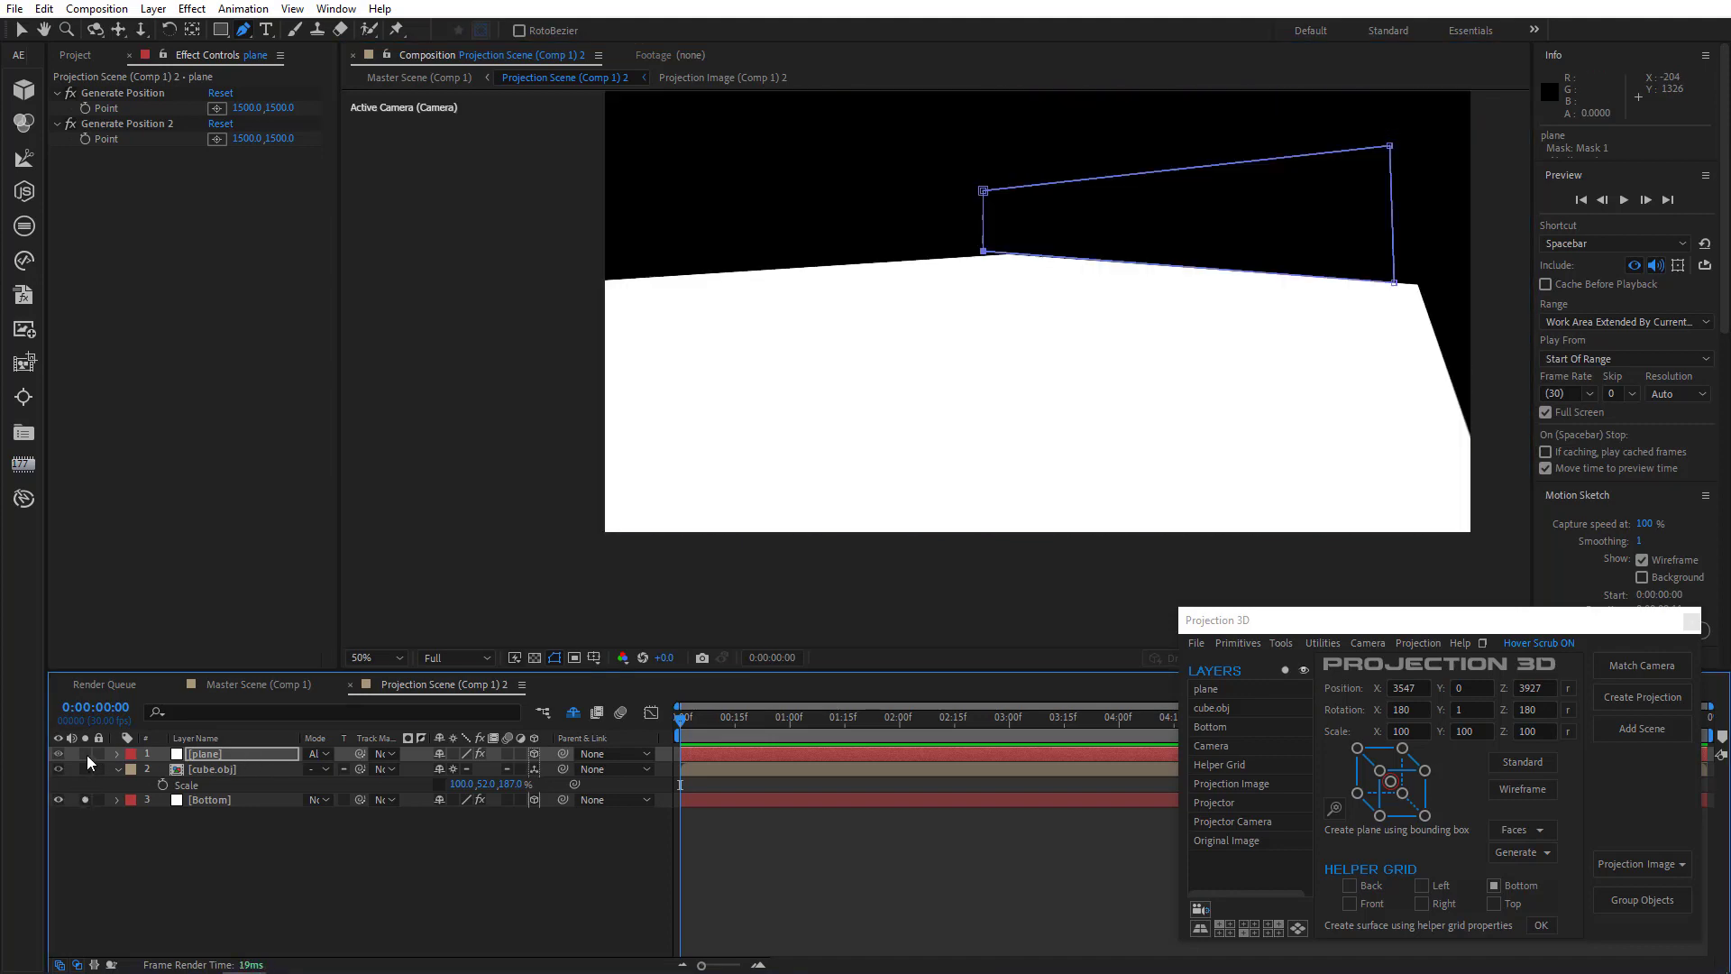
{"action": "left_click", "coordinate": [86, 754]}
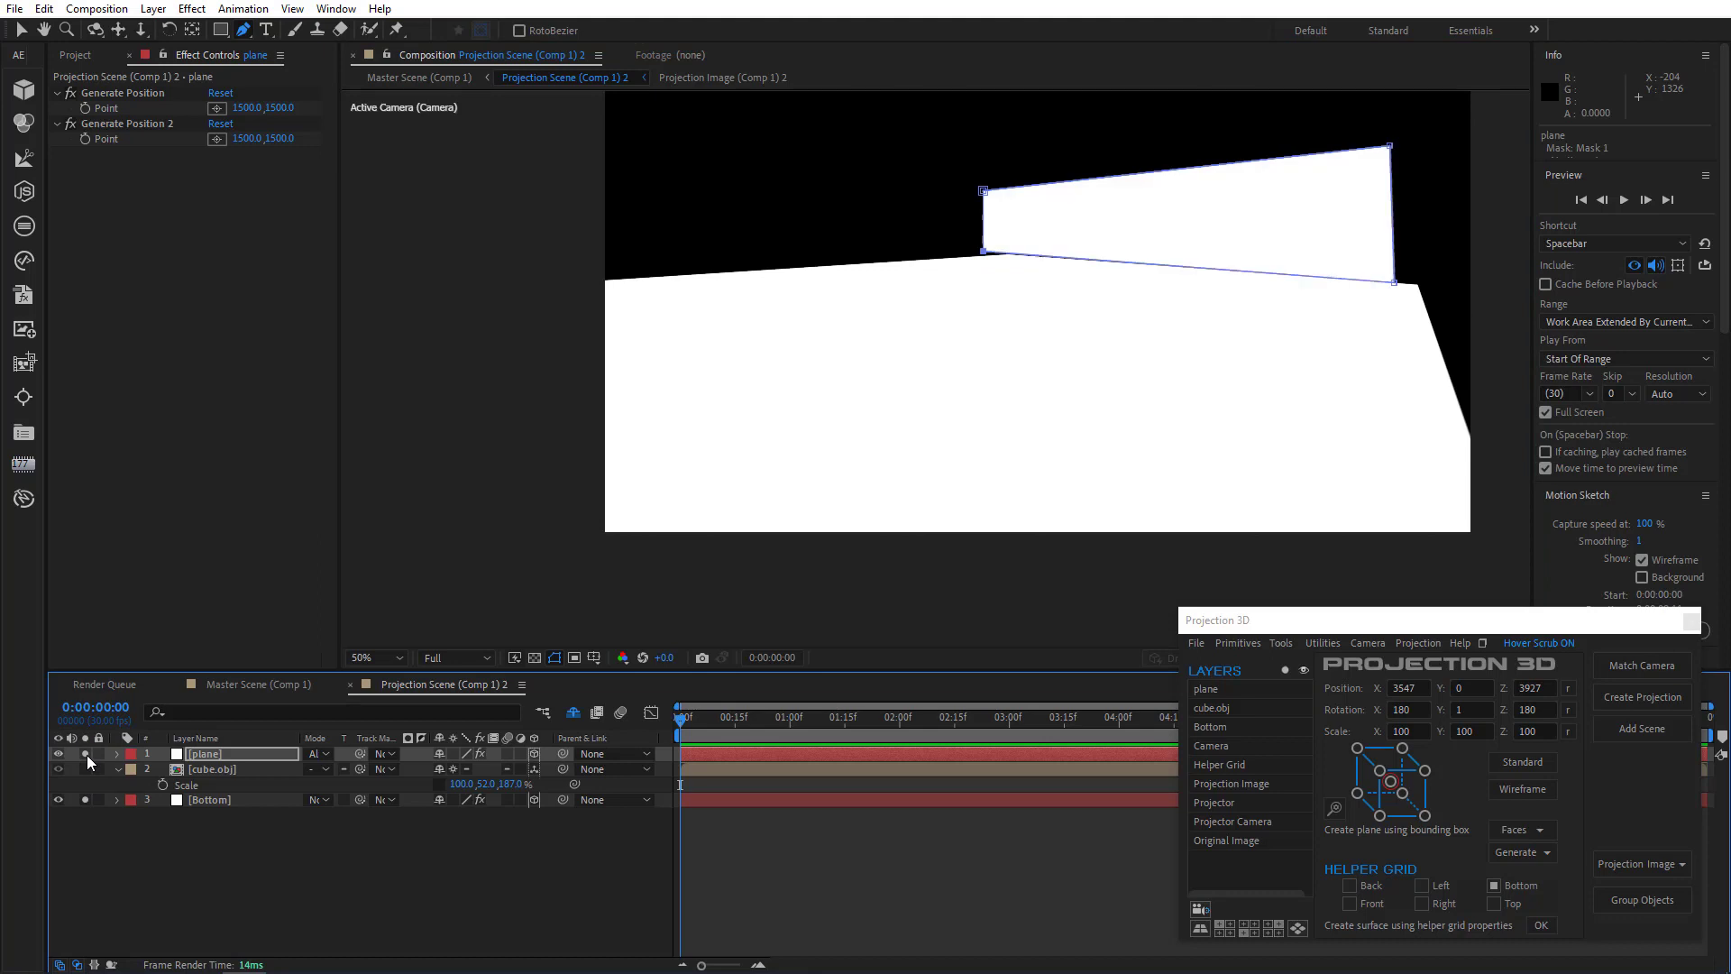
{"action": "left_click", "coordinate": [86, 754]}
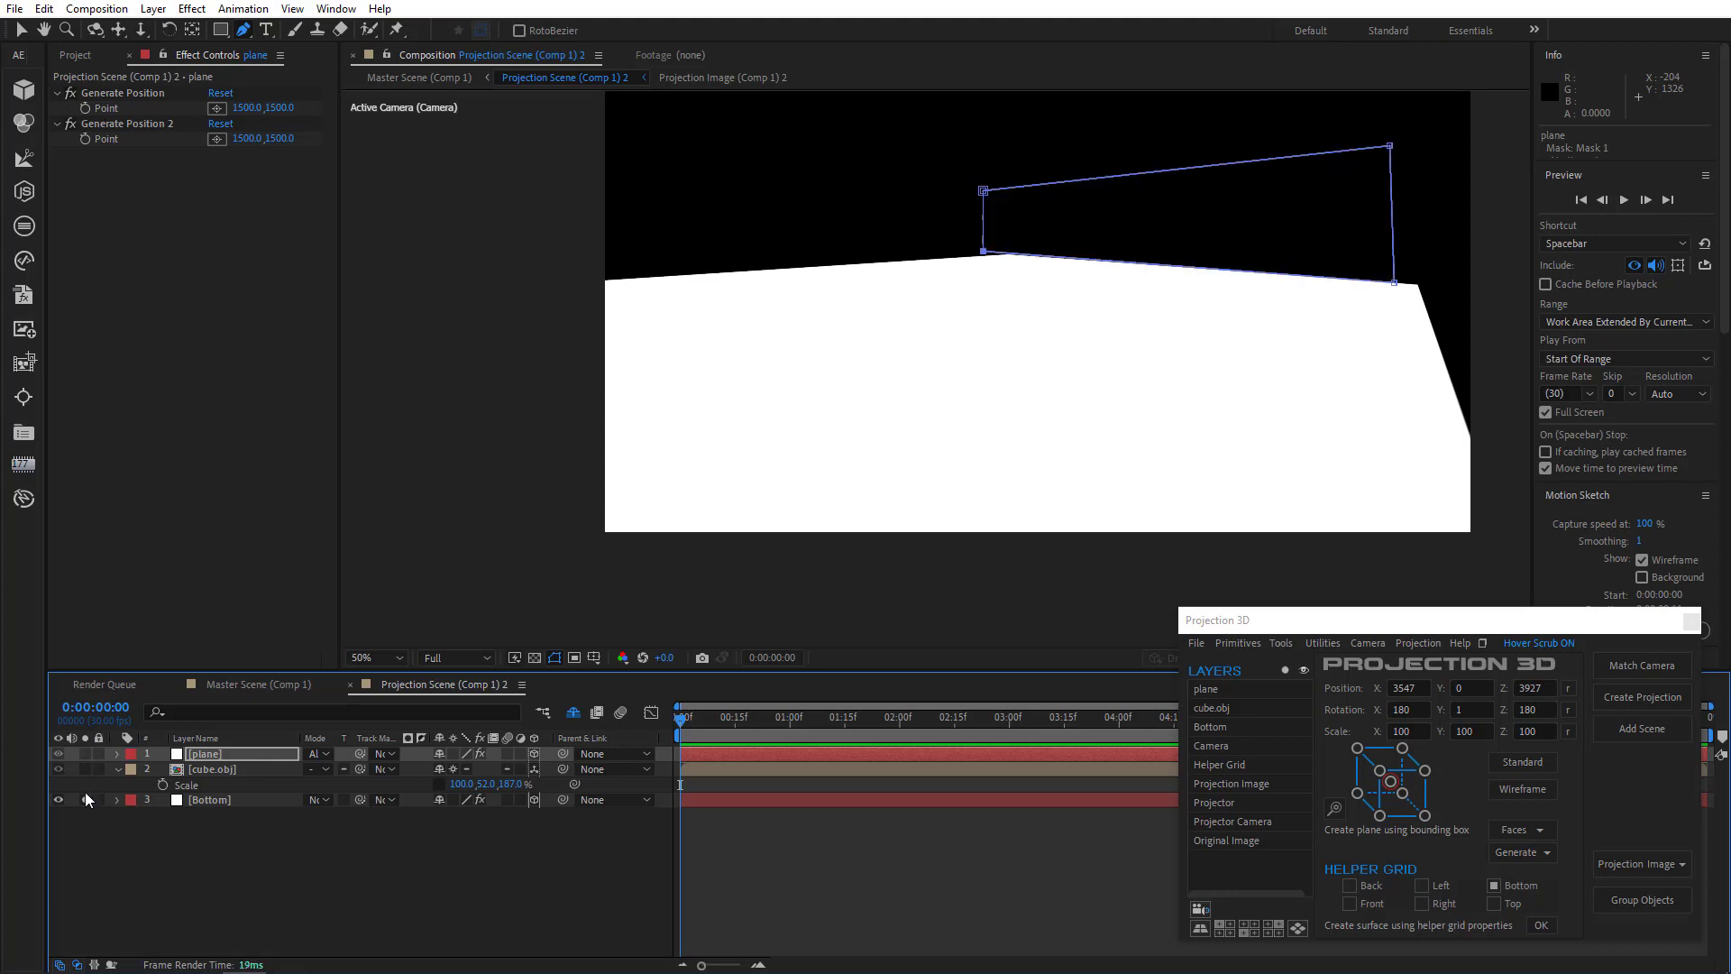
{"action": "left_click", "coordinate": [85, 800]}
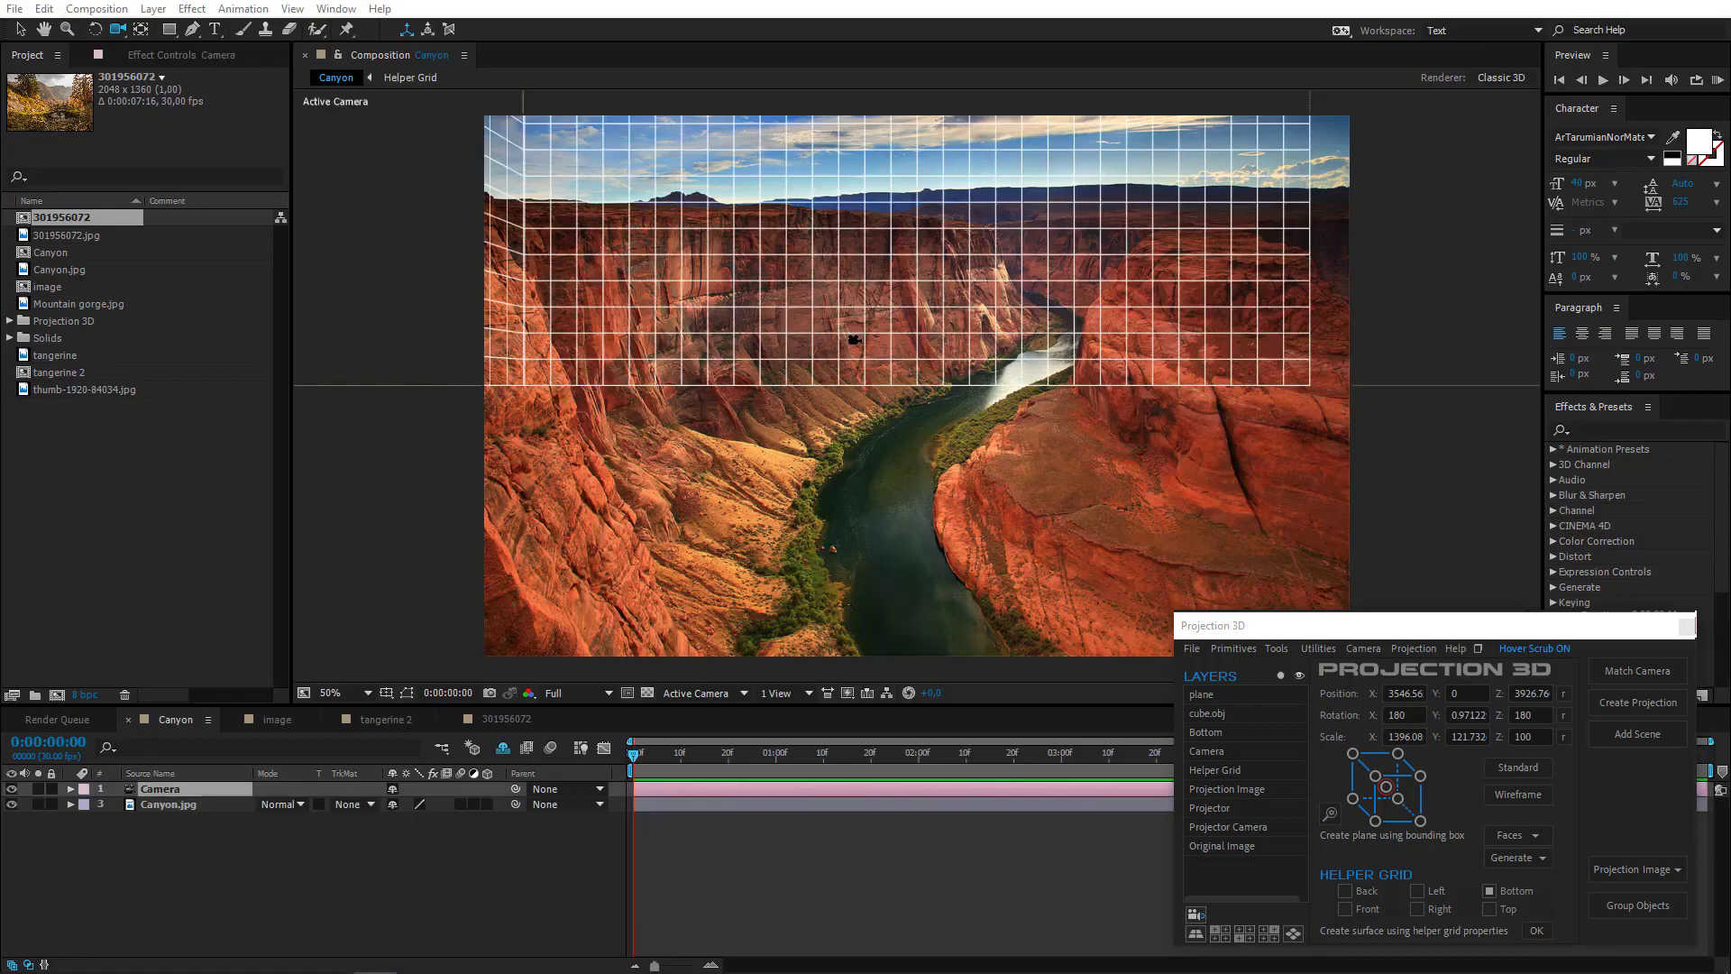
- Match the Canyon camera to the photo by orbiting it and setting its preset to 35mm
{"action": "left_click_drag", "start_coordinate": [854, 340], "coordinate": [852, 374]}
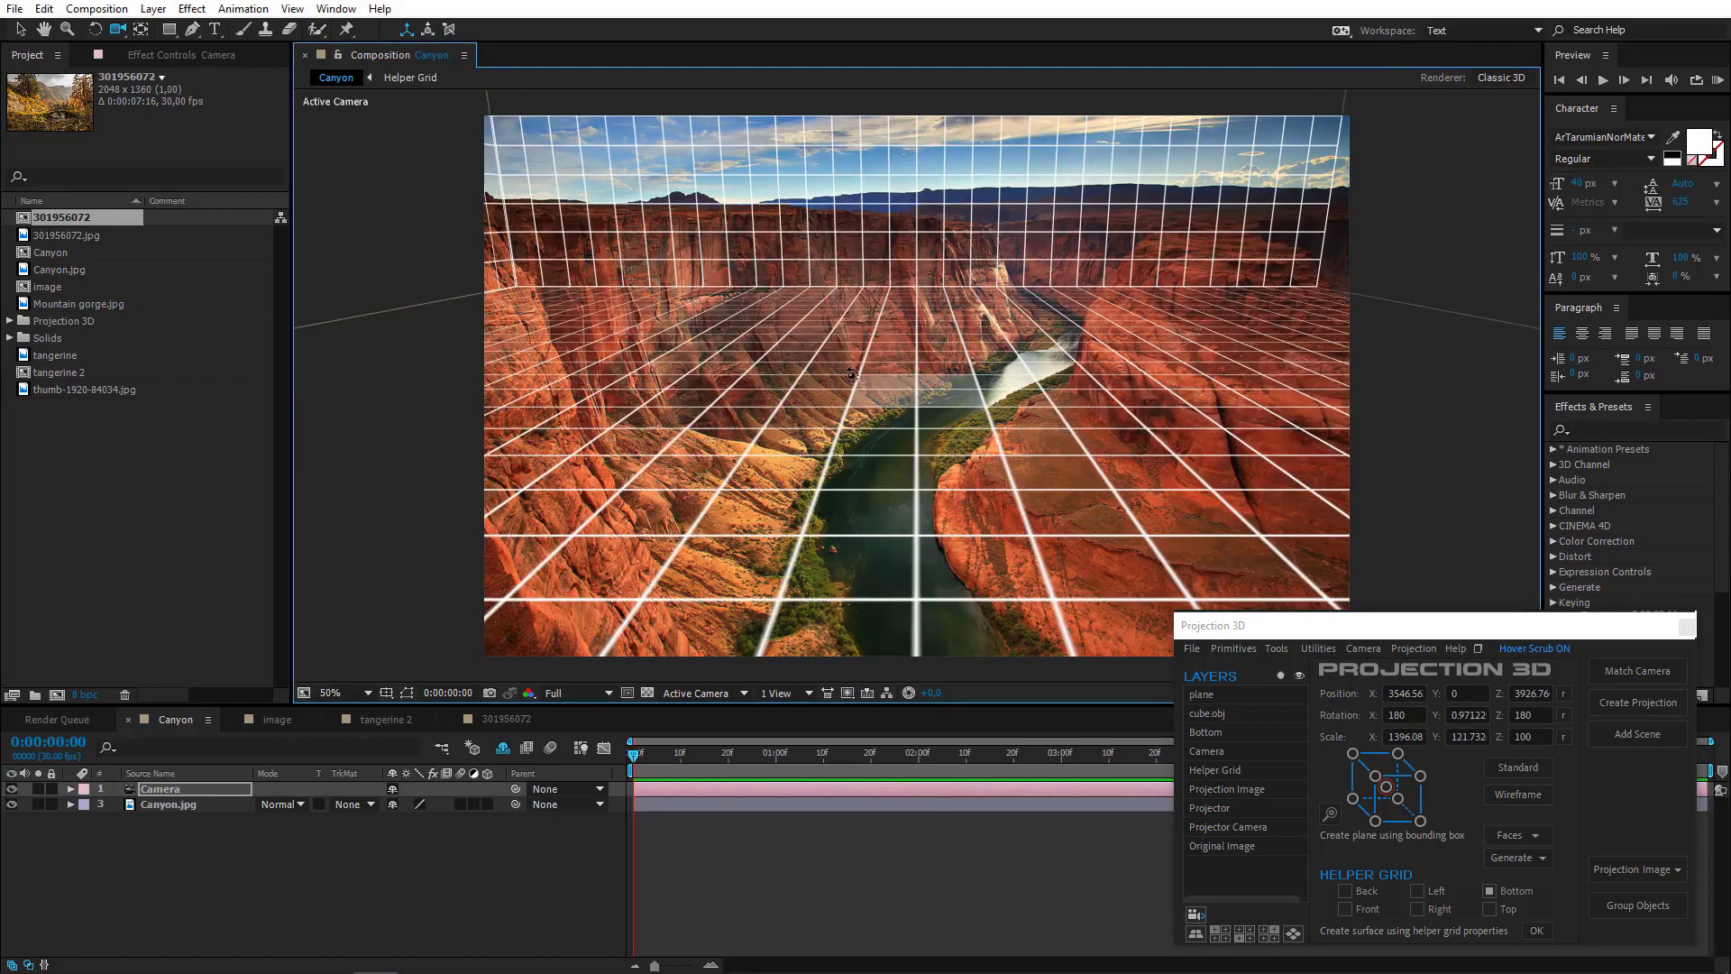
{"action": "left_click_drag", "start_coordinate": [939, 426], "coordinate": [931, 544]}
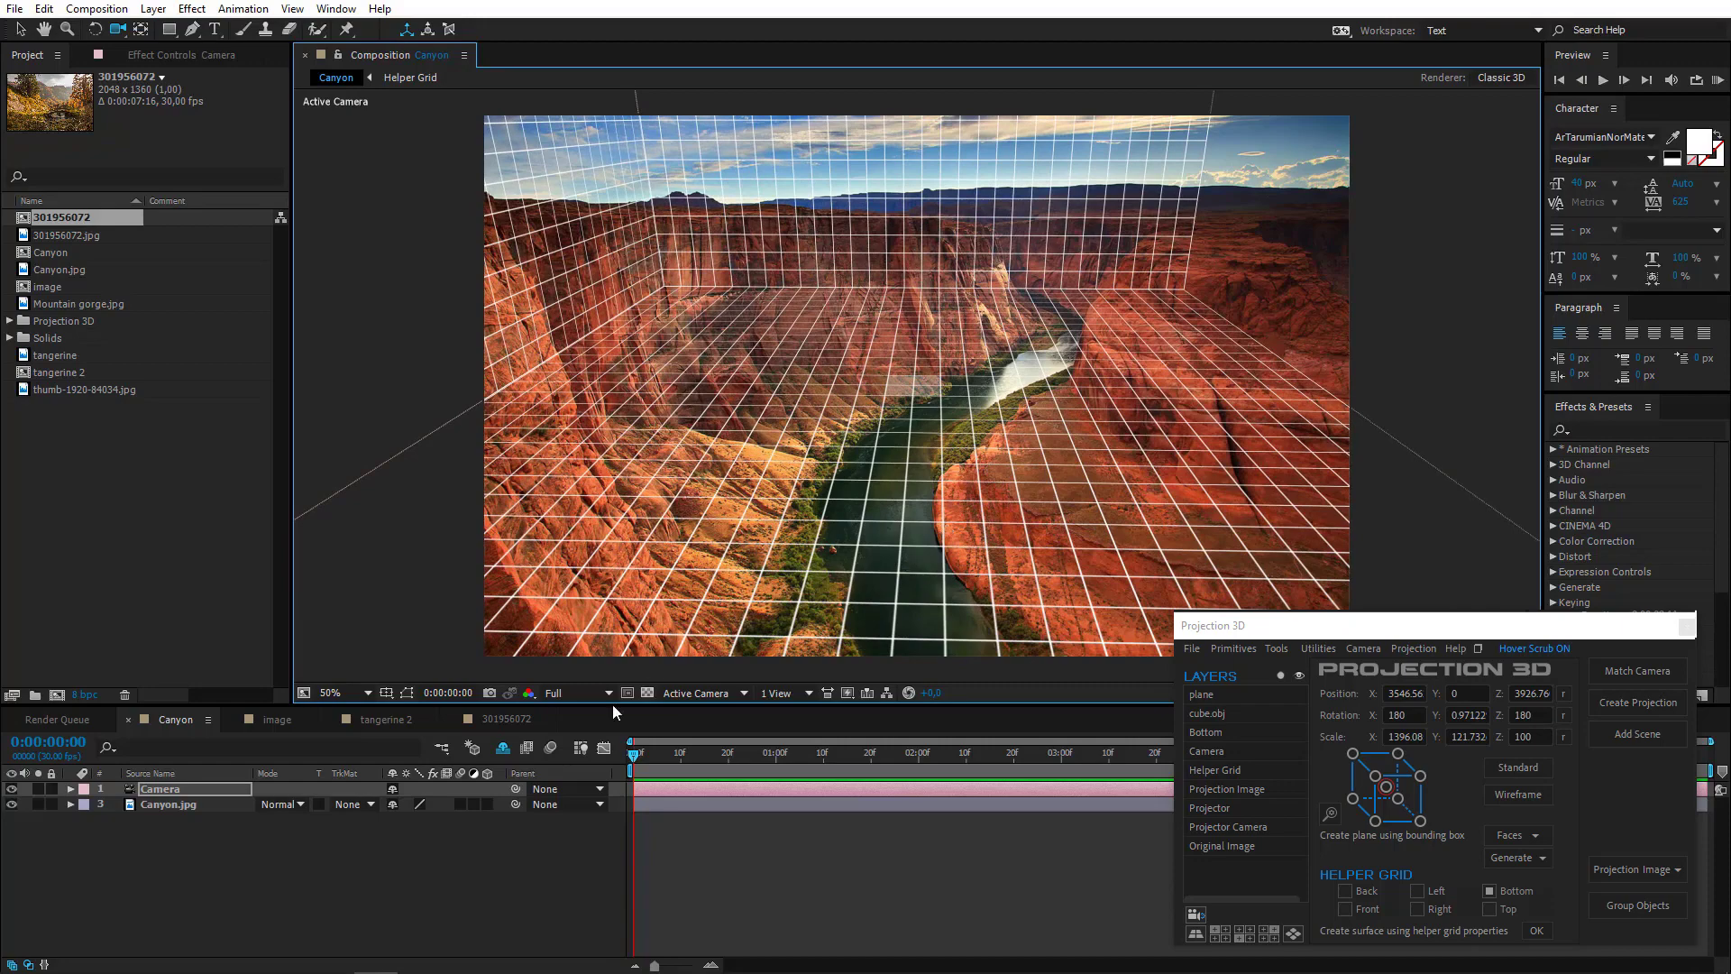
{"action": "double_click", "coordinate": [208, 788]}
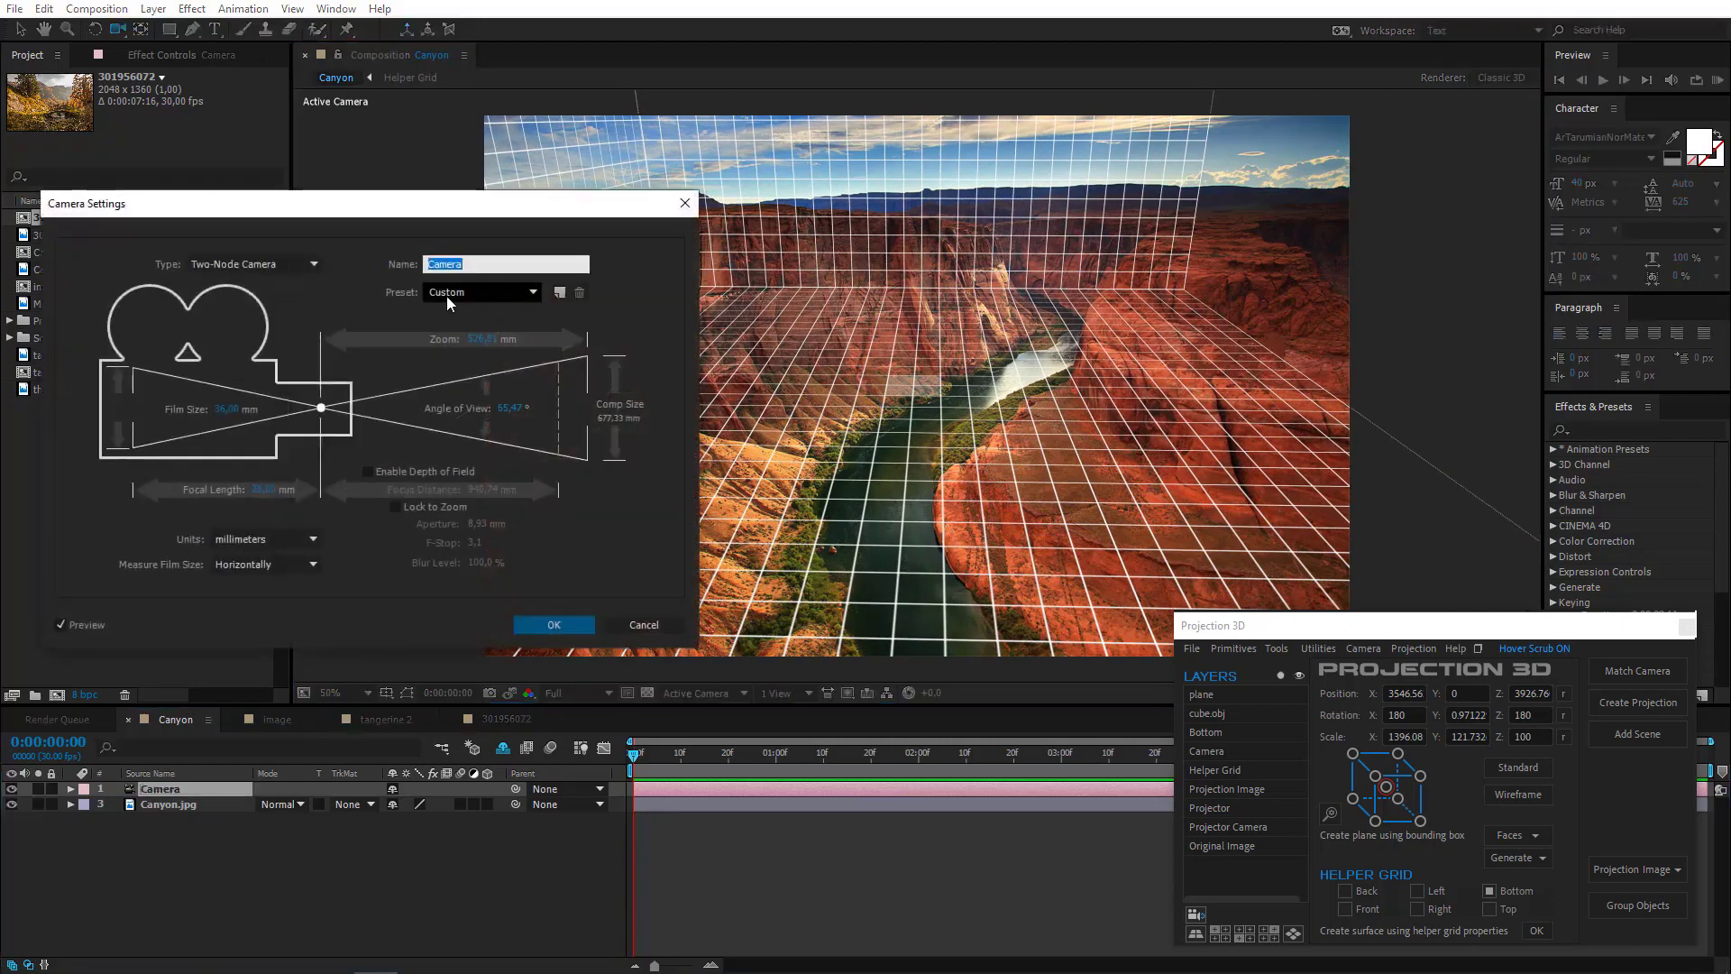
{"action": "left_click", "coordinate": [448, 294]}
{"action": "left_click", "coordinate": [495, 418]}
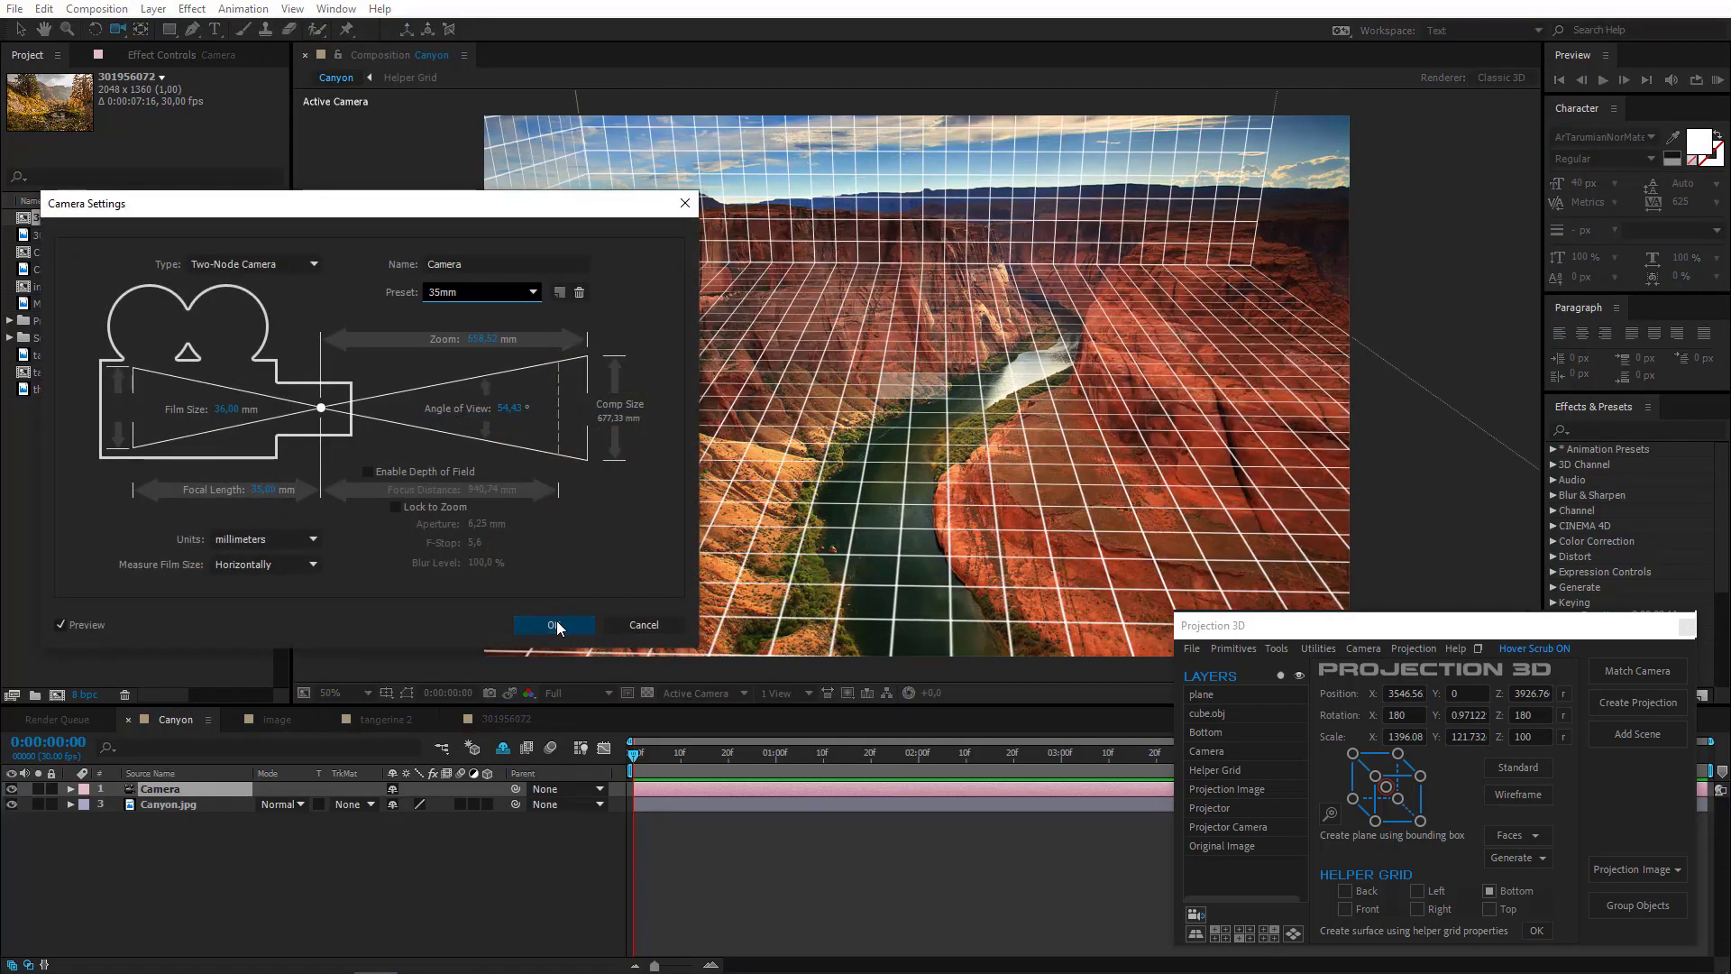
{"action": "left_click", "coordinate": [553, 624]}
{"action": "left_click_drag", "start_coordinate": [888, 503], "coordinate": [870, 542]}
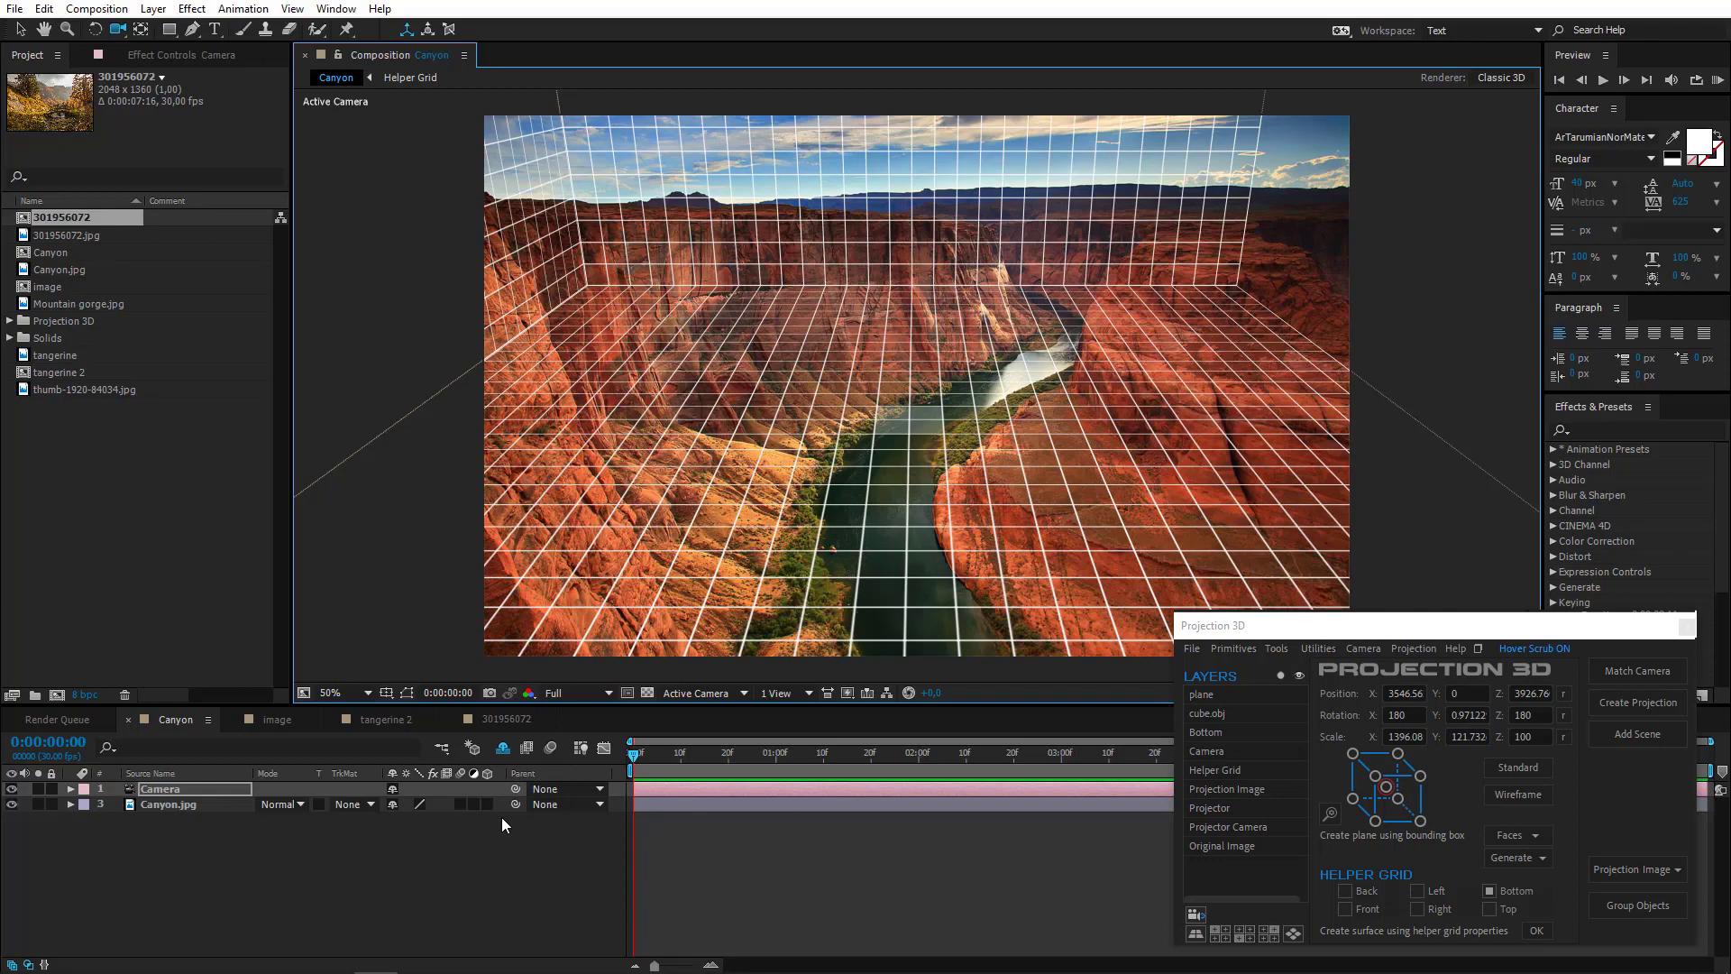
- Browse the image, tangerine 2 and 301956072 compositions to compare their matched helper grids
{"action": "left_click", "coordinate": [272, 719]}
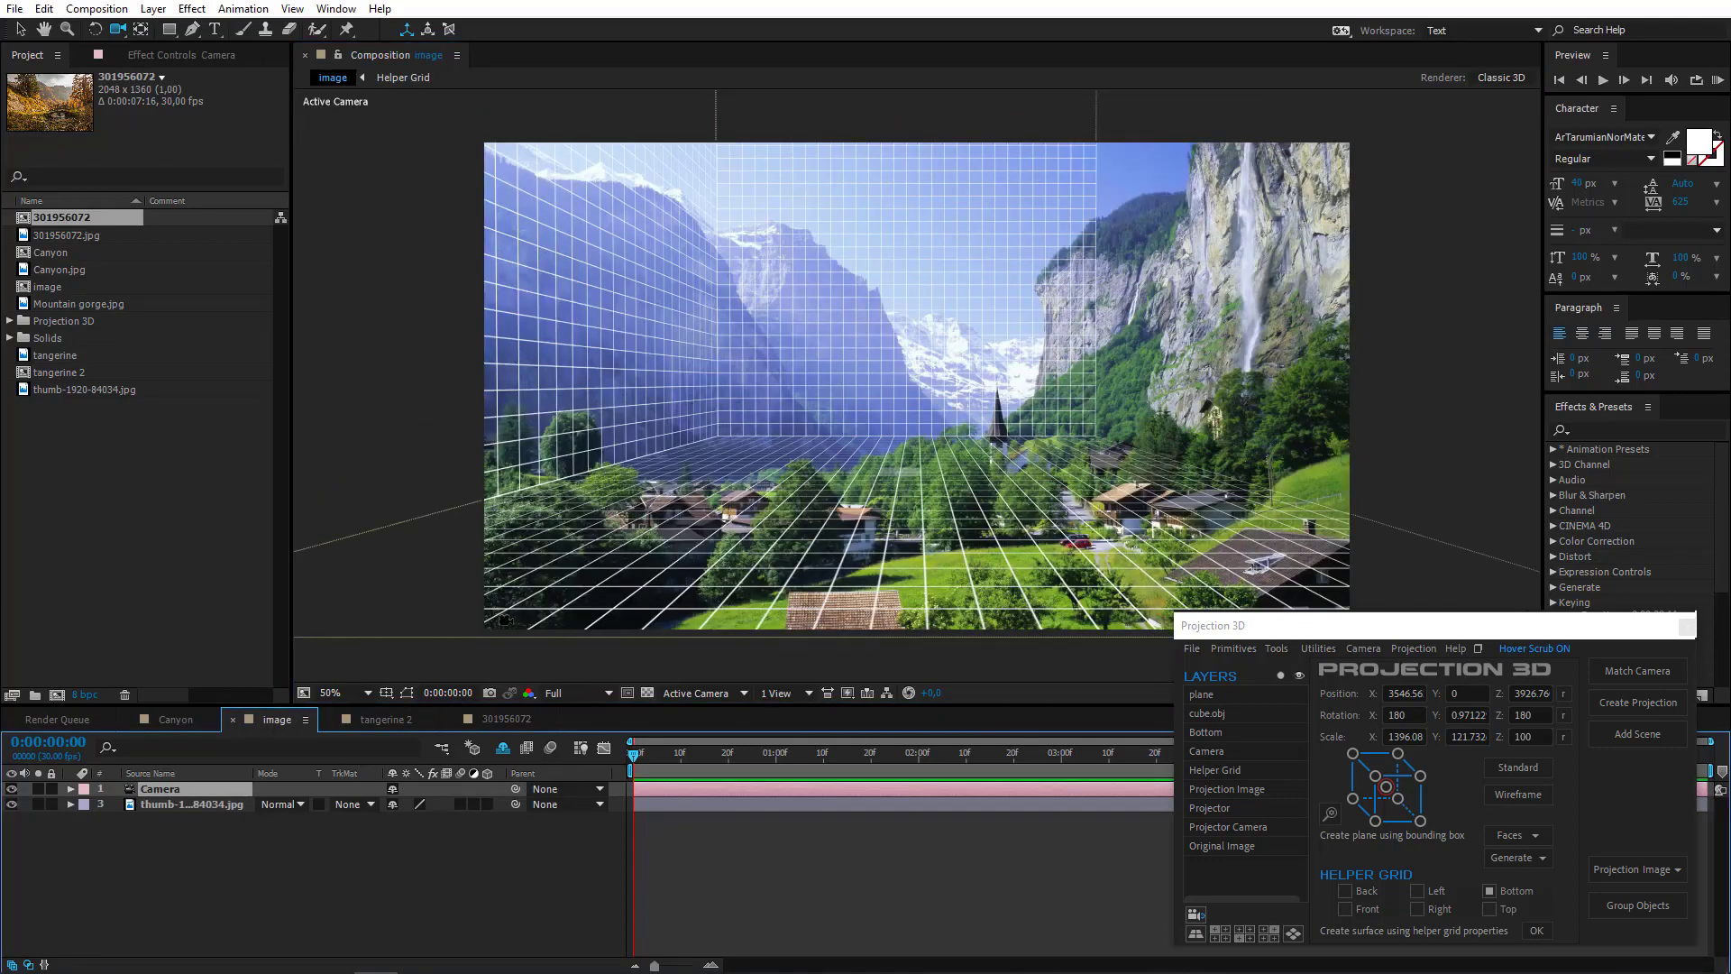
{"action": "left_click", "coordinate": [380, 718]}
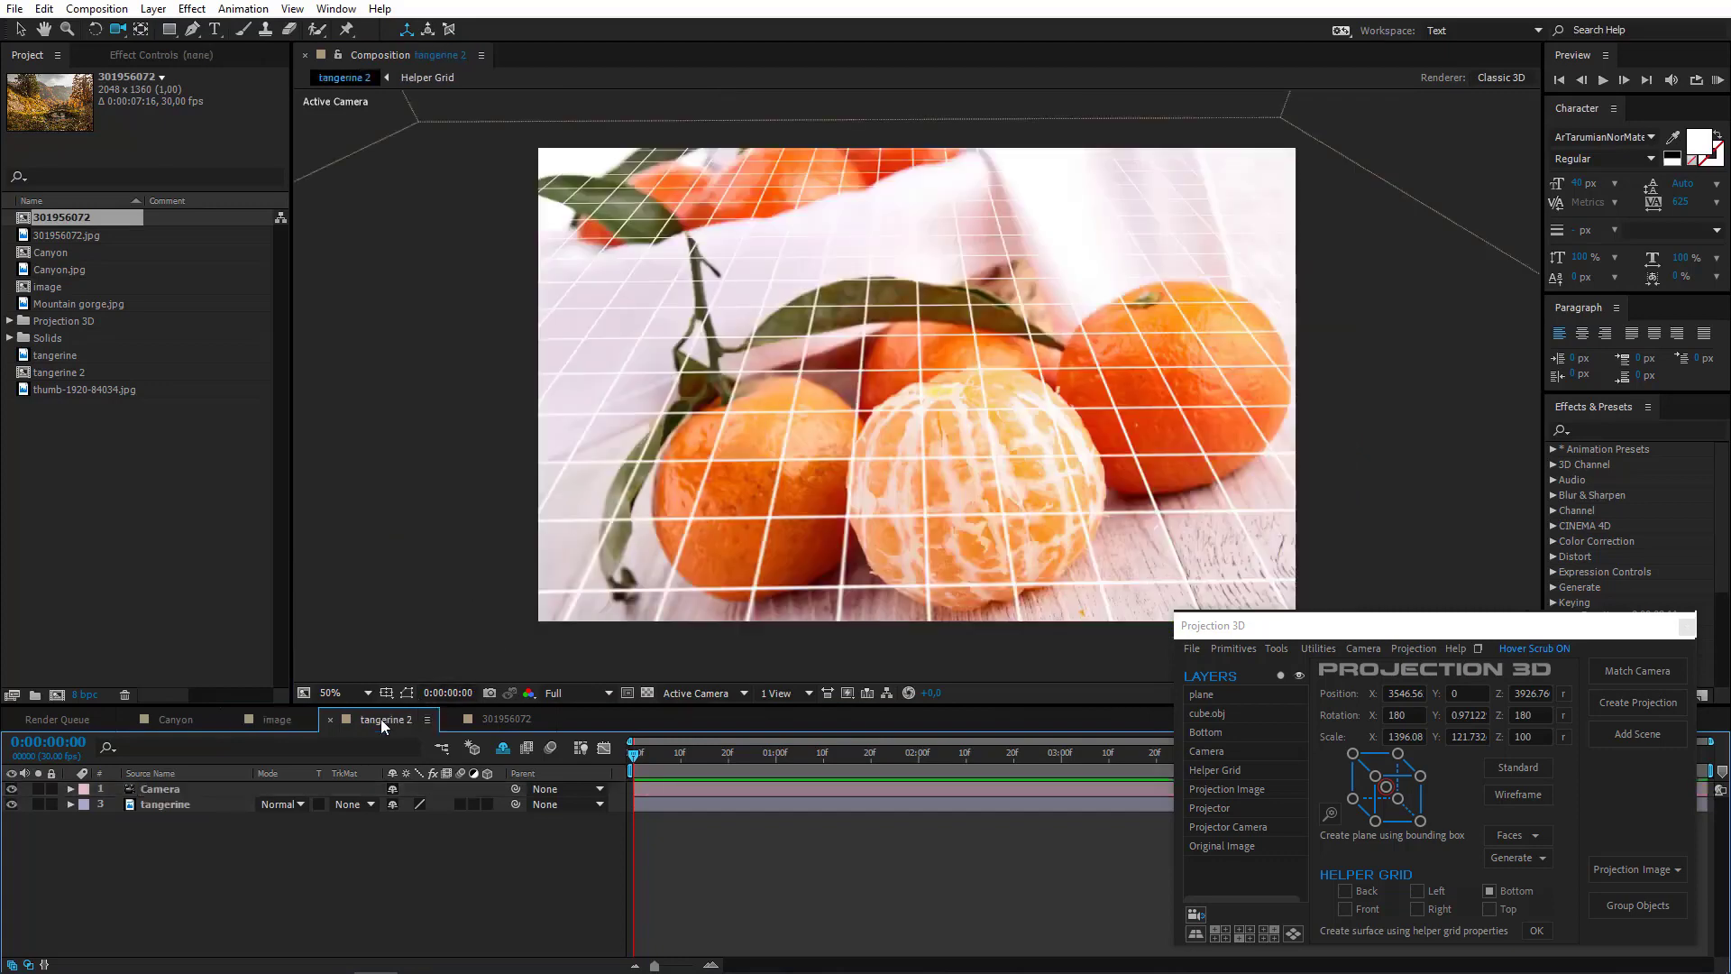
{"action": "left_click_drag", "start_coordinate": [983, 550], "coordinate": [910, 548]}
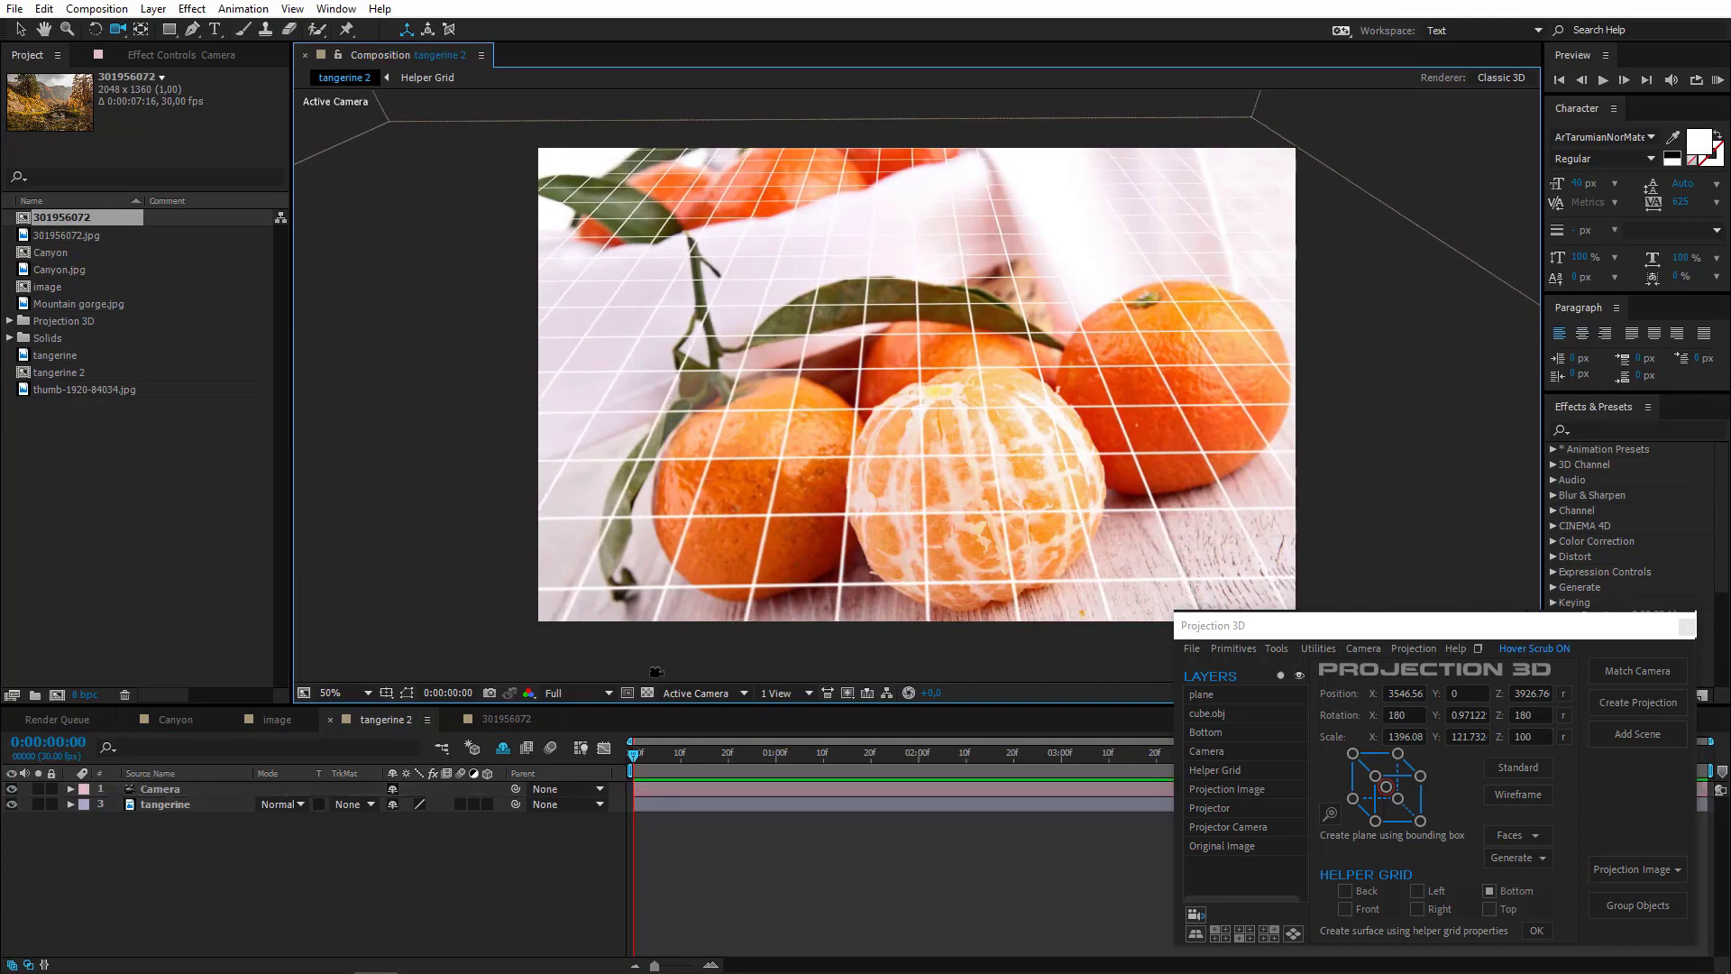
{"action": "left_click", "coordinate": [504, 723]}
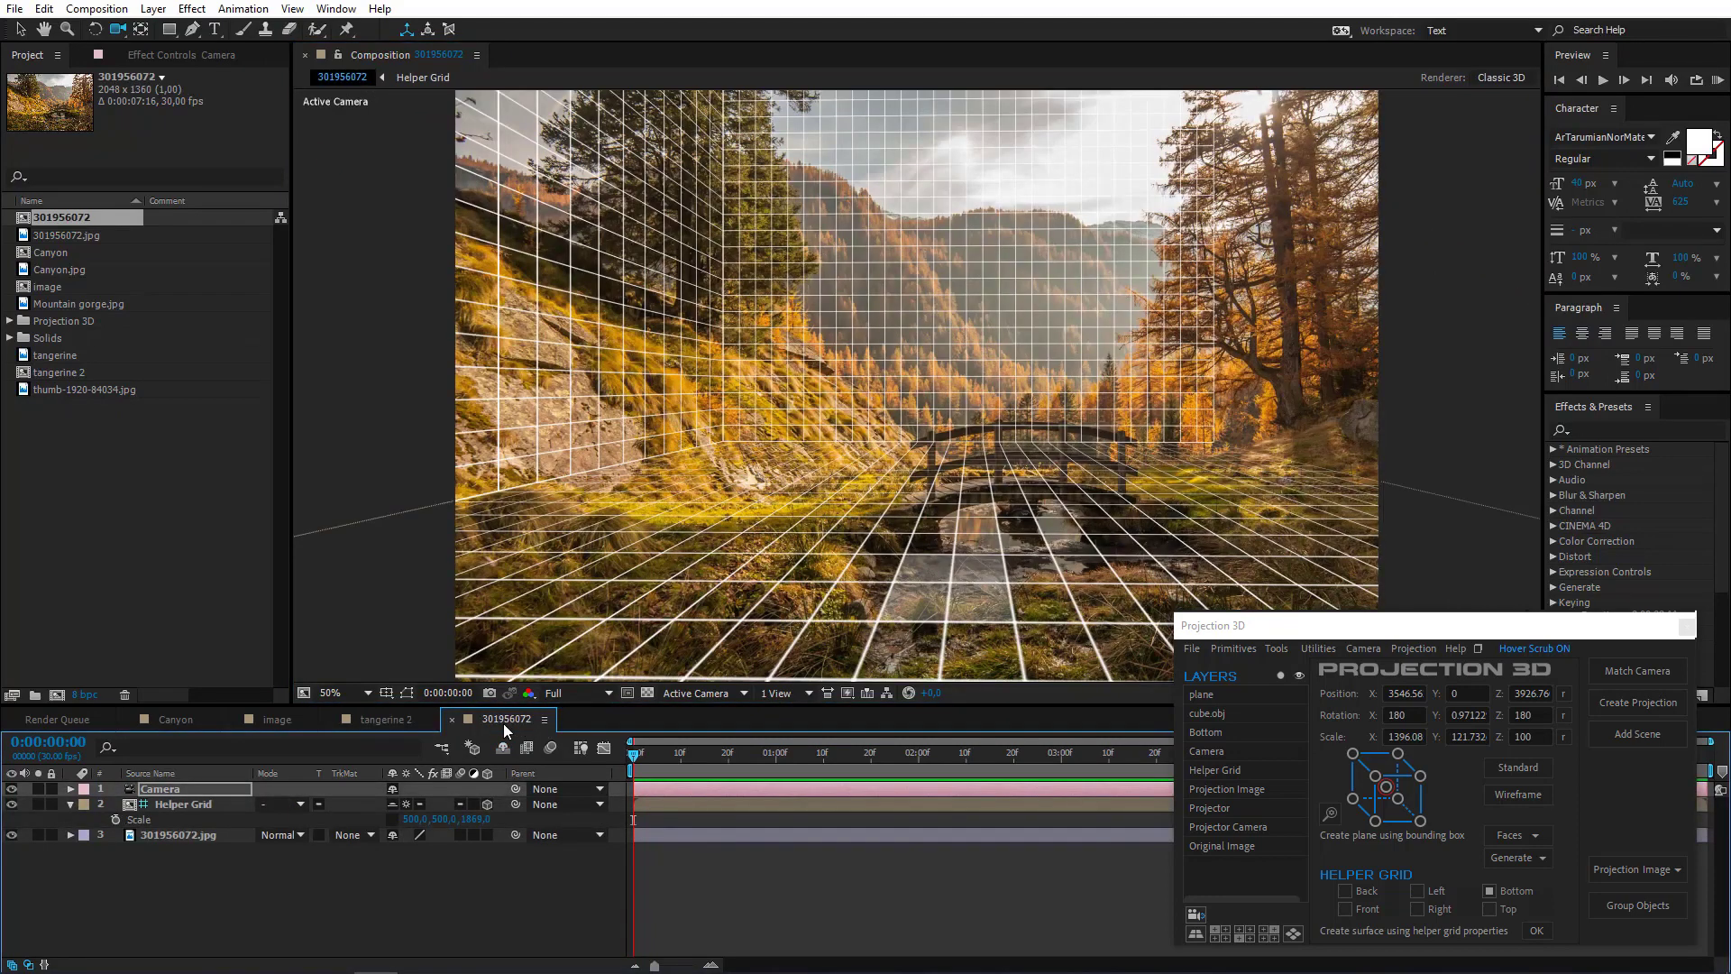